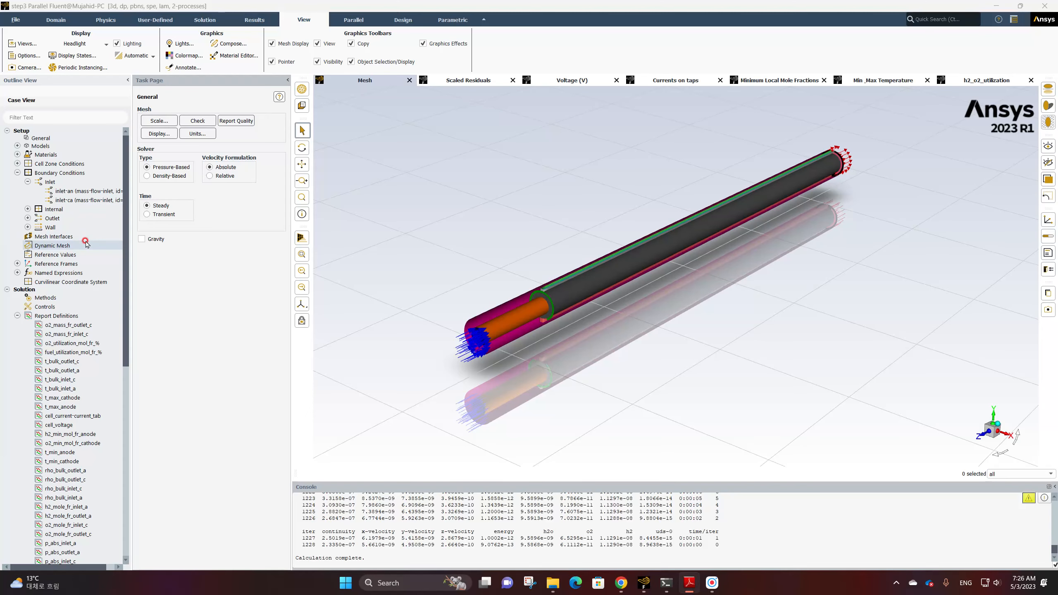
Compute the cell_voltage surface report definition and close its dialog
scroll(86, 244, down, 6)
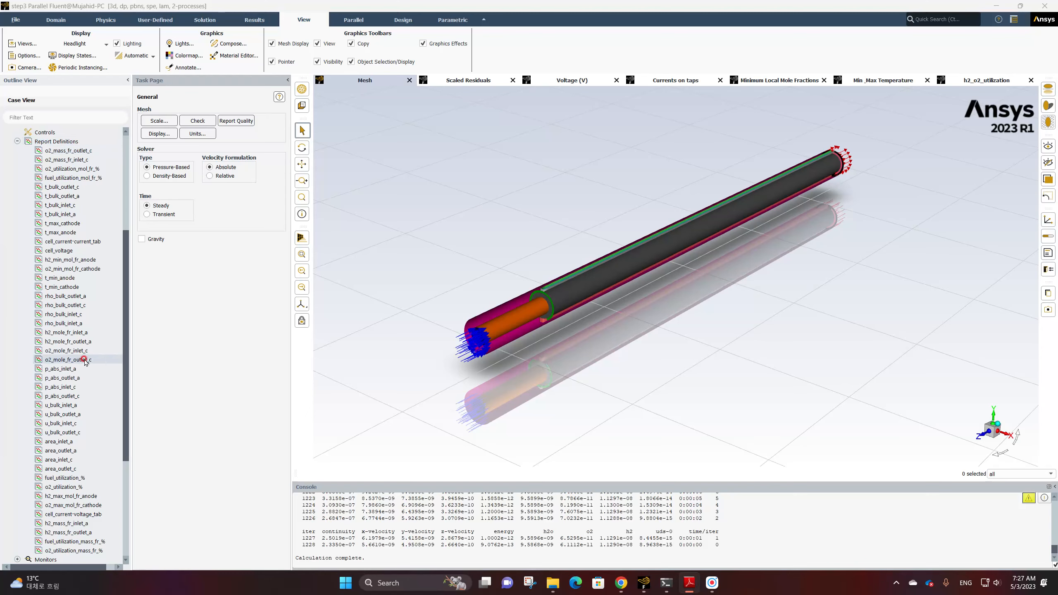
double_click(76, 251)
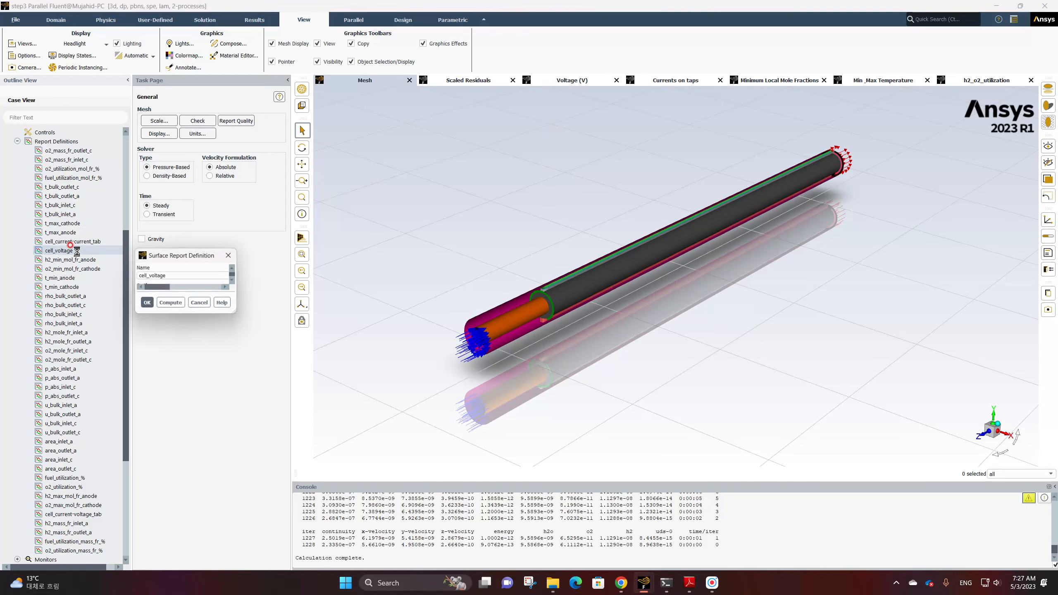
click(274, 502)
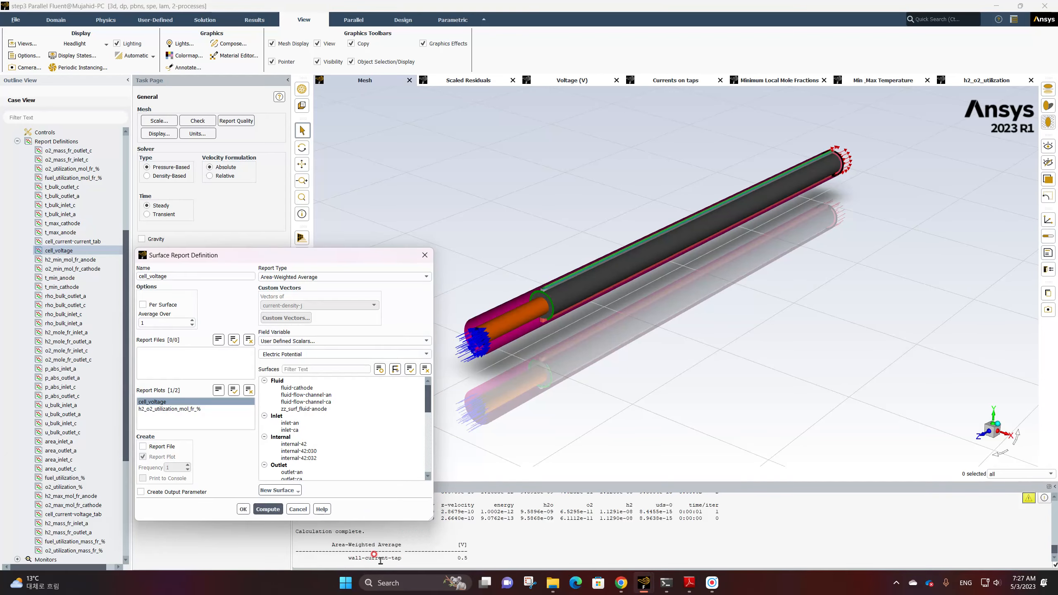
click(448, 554)
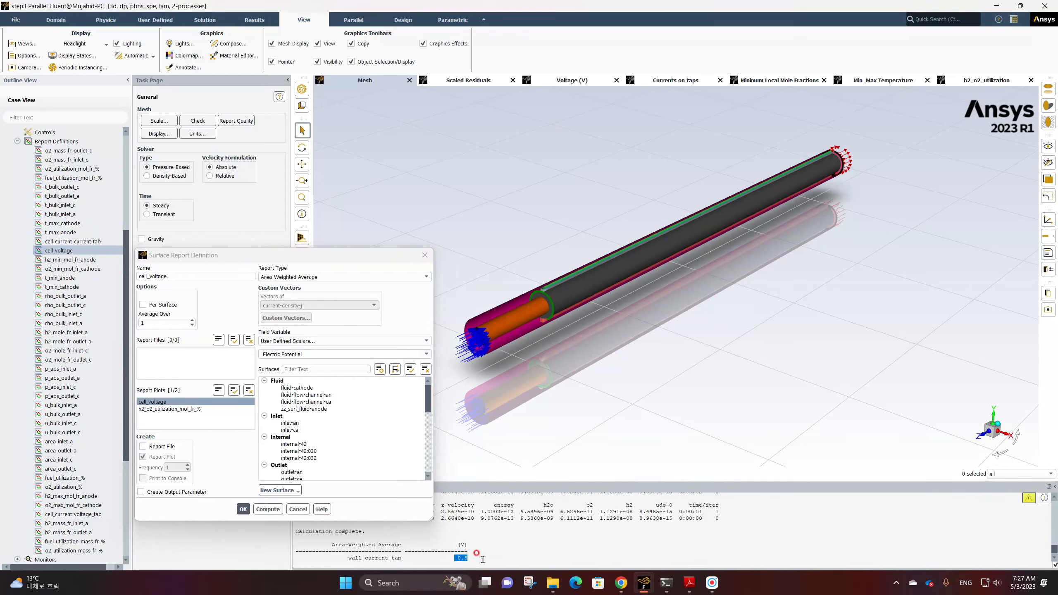
click(296, 510)
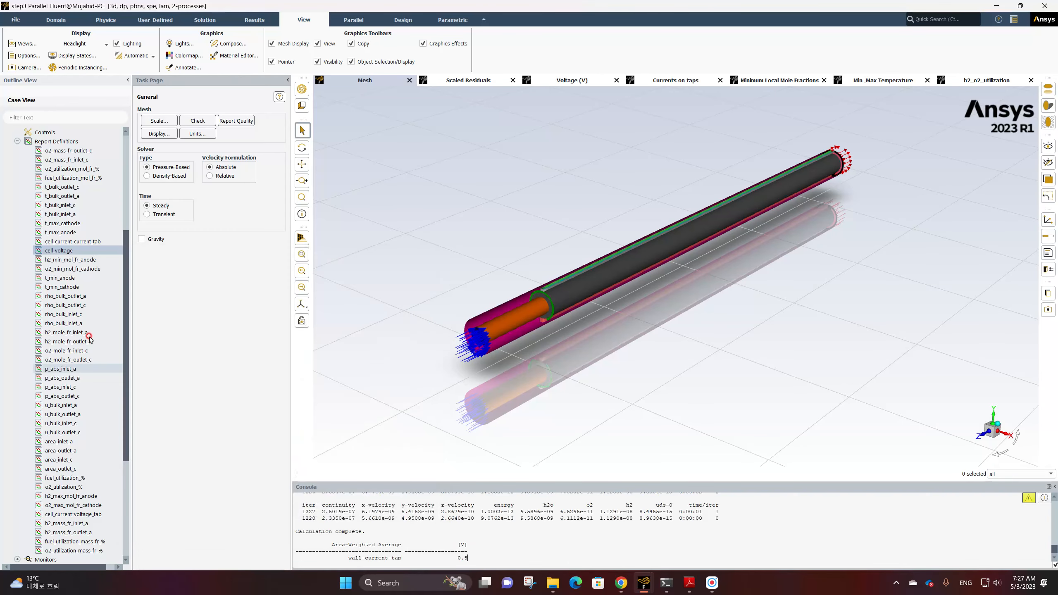
Compute the cell_current-voltage_tab surface report definition and close its dialog
click(68, 242)
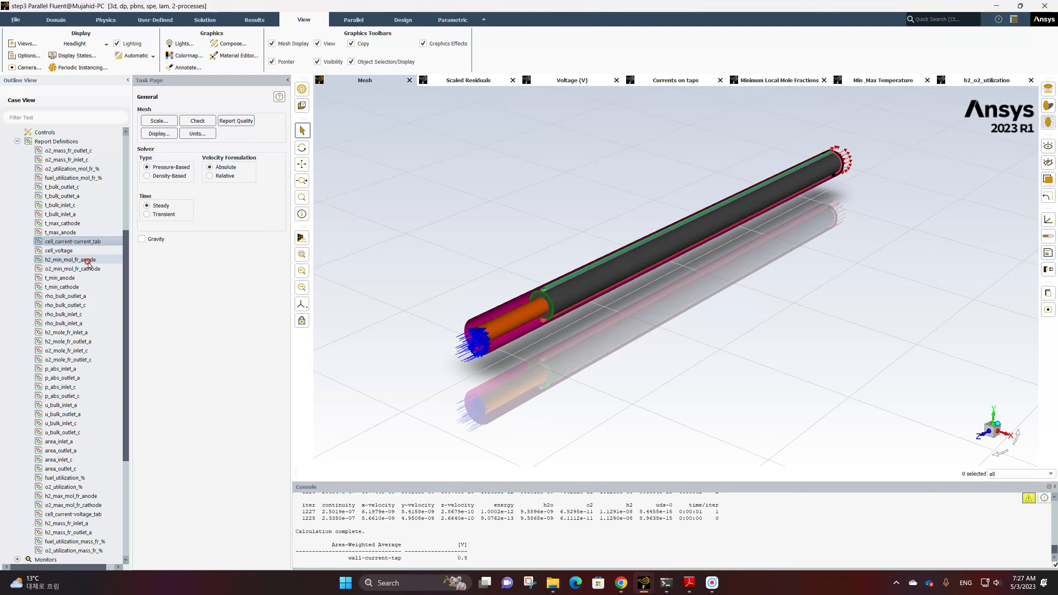
scroll(89, 263, down, 2)
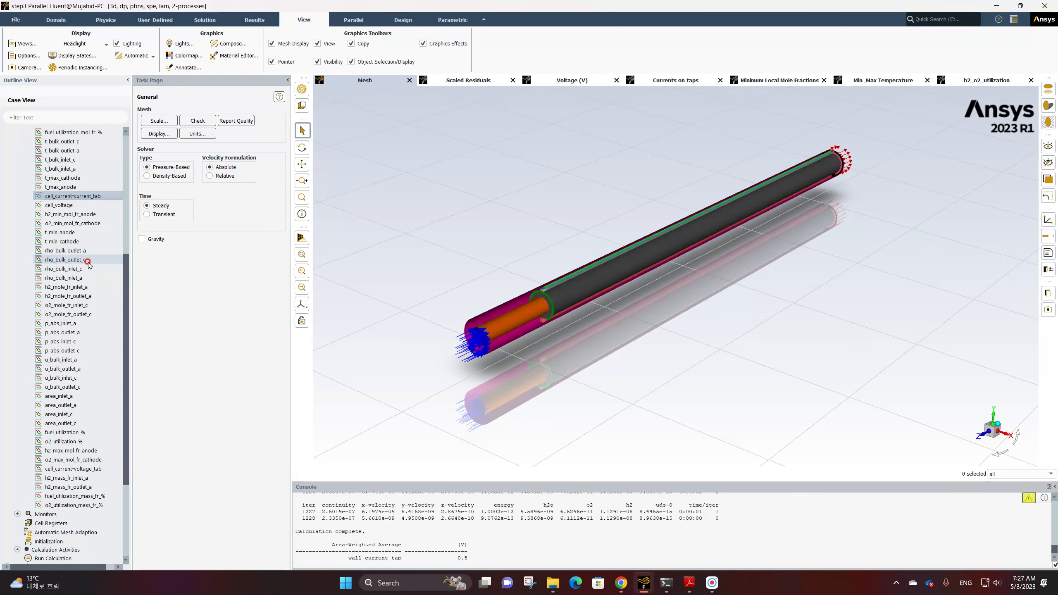
double_click(92, 469)
click(269, 510)
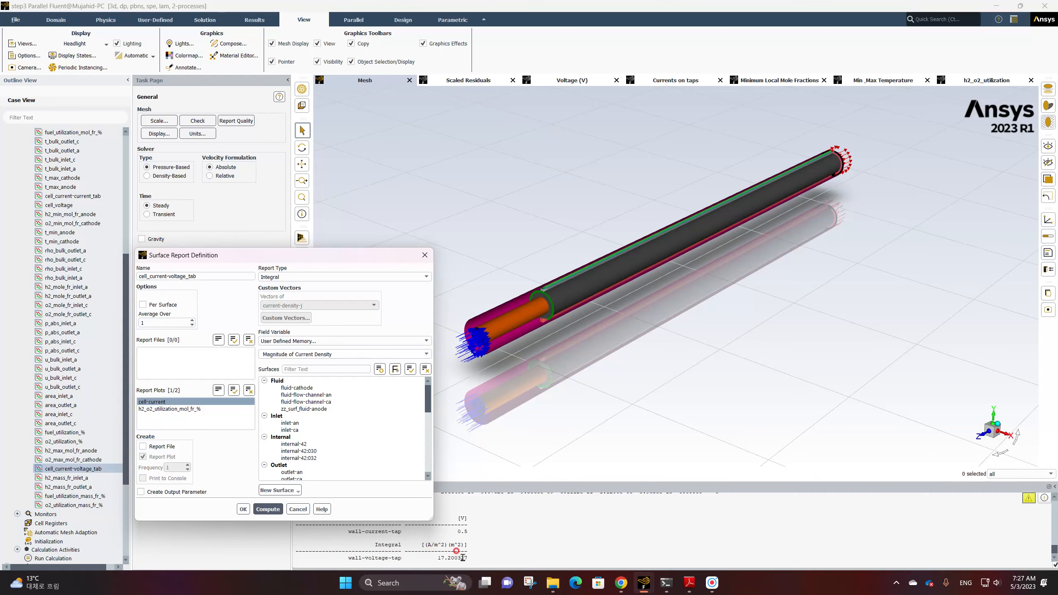
click(298, 509)
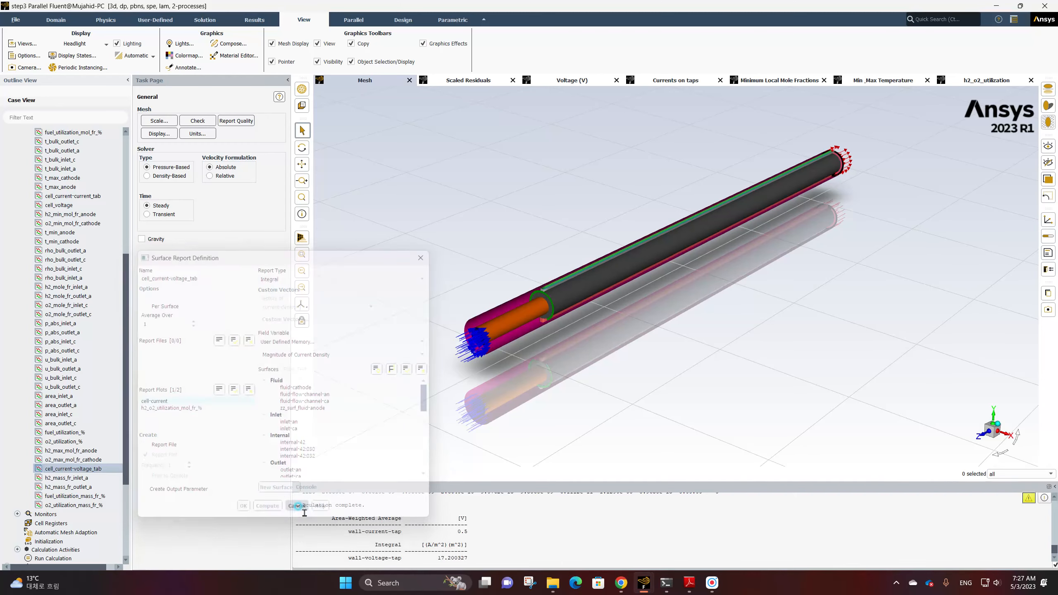
Compute the cell_current-current_tab surface report definition and close its dialog
double_click(76, 200)
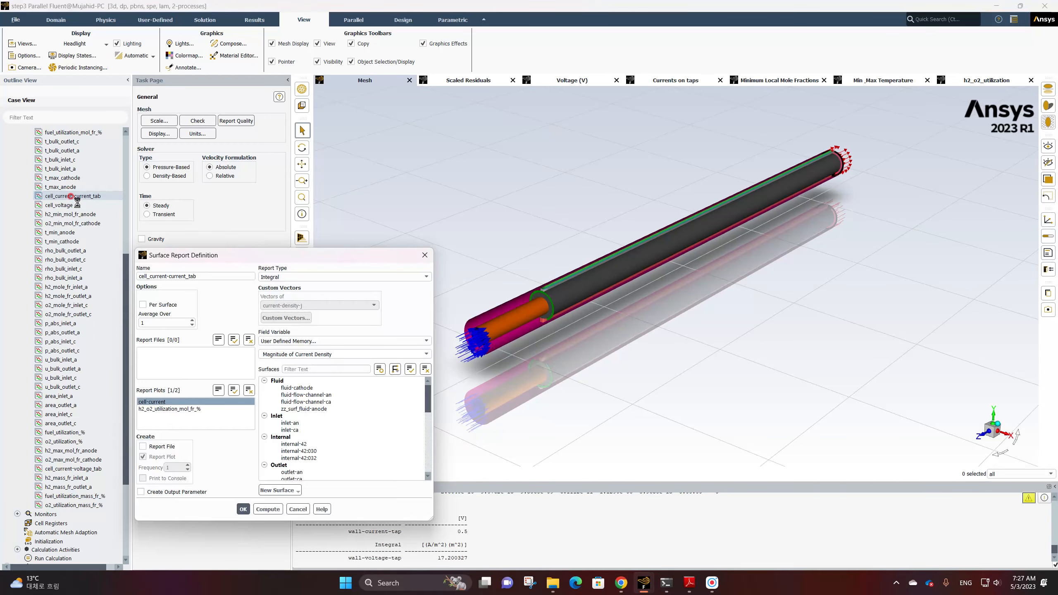
click(274, 510)
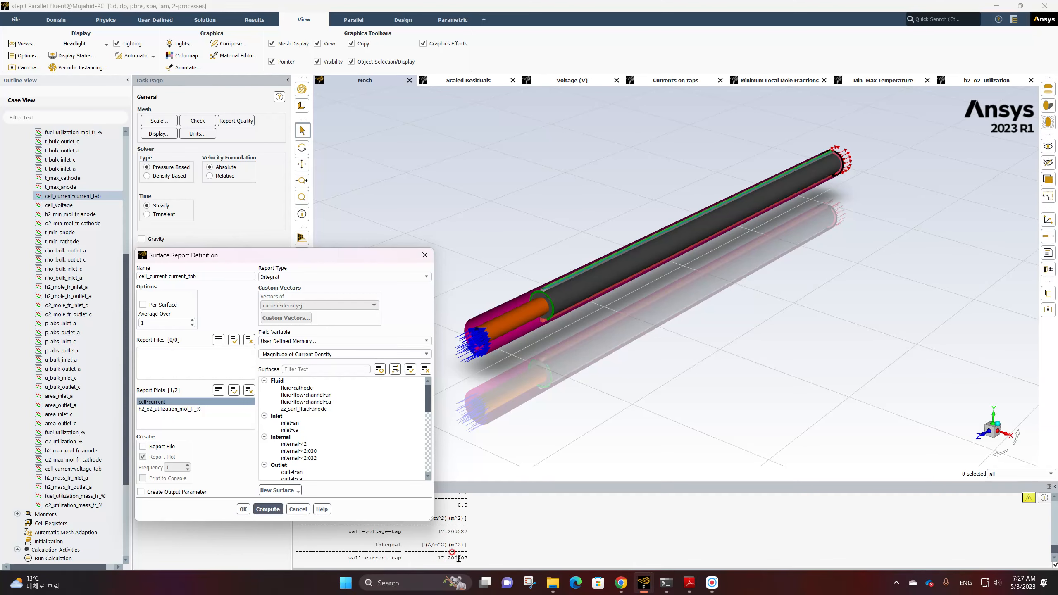
click(299, 511)
Create a new contour named temperature-distribution
click(73, 388)
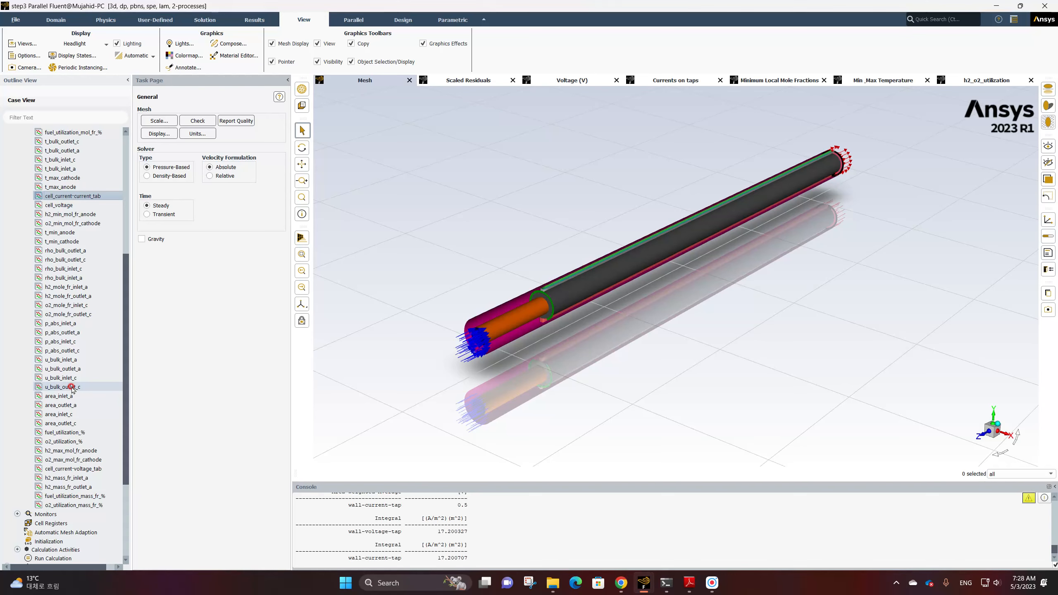
scroll(72, 388, down, 5)
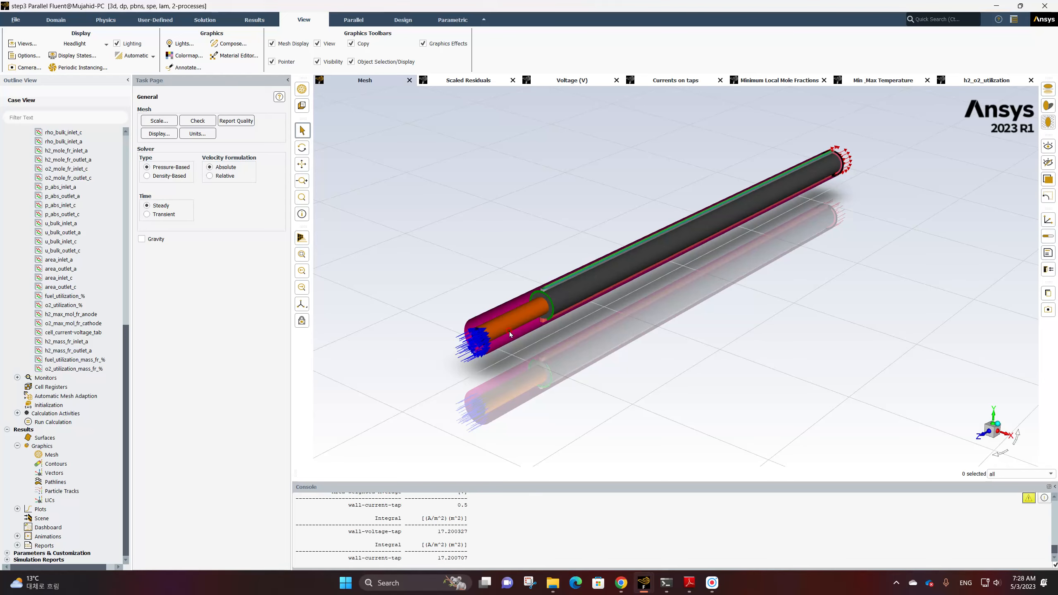
right_click(58, 463)
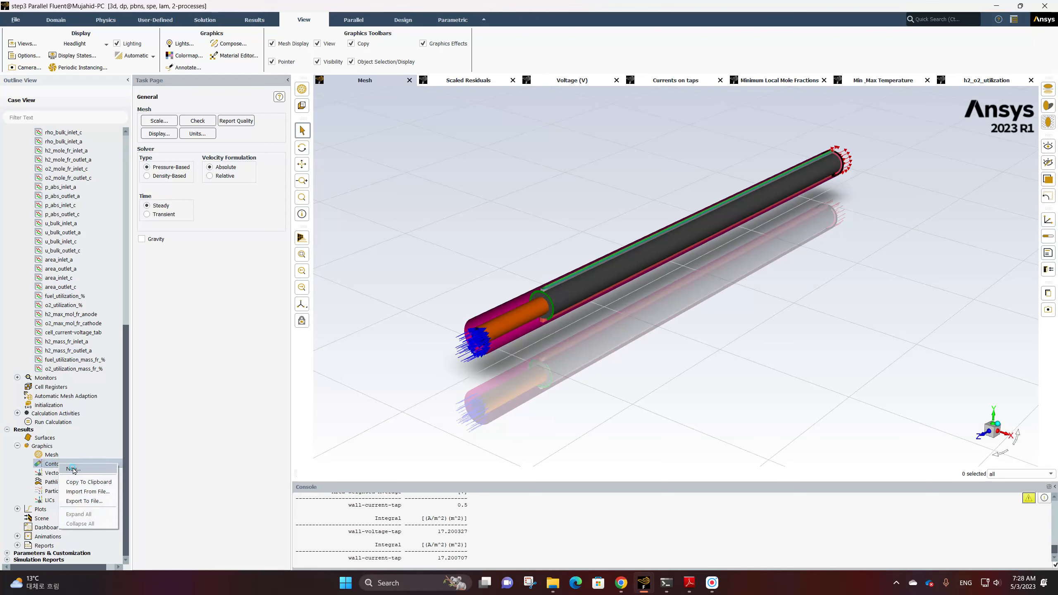
click(73, 469)
click(170, 276)
drag(173, 276, 126, 284)
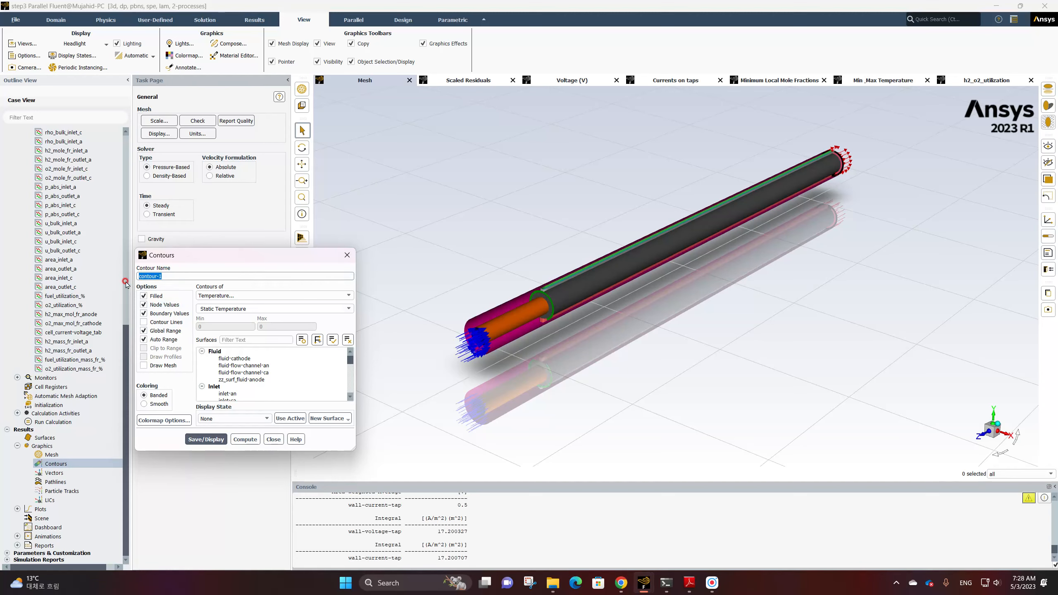
text(temperature-distribution)
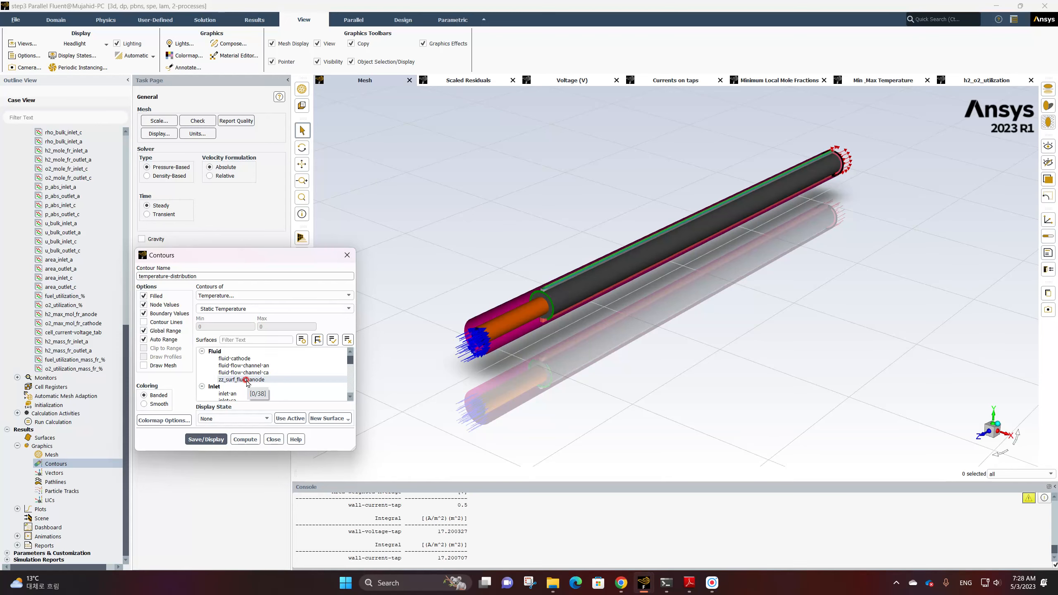
Select the Solid surfaces and display the Static Temperature contour
click(241, 351)
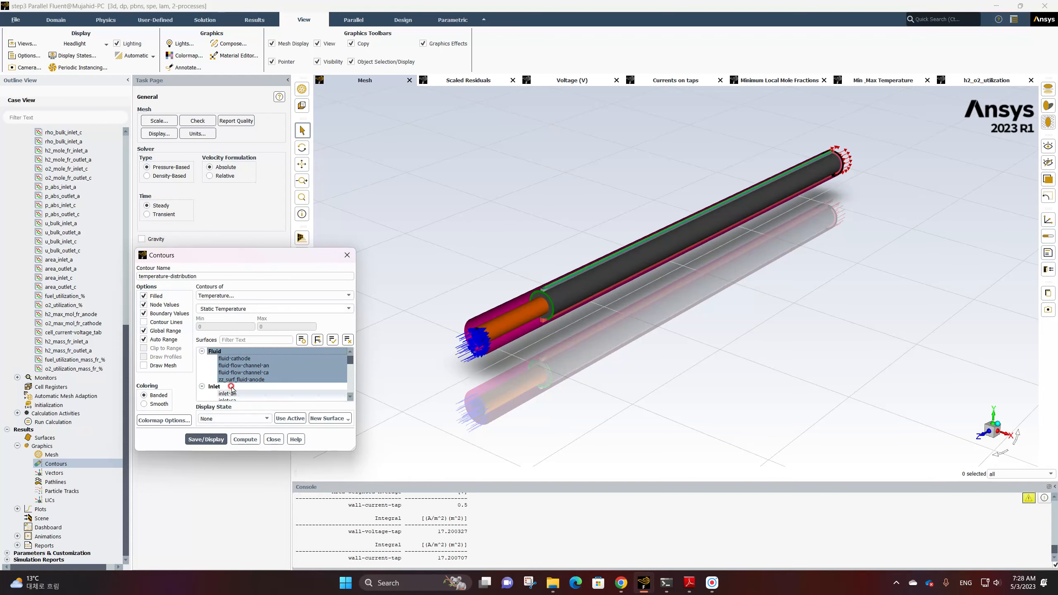
click(230, 366)
click(228, 373)
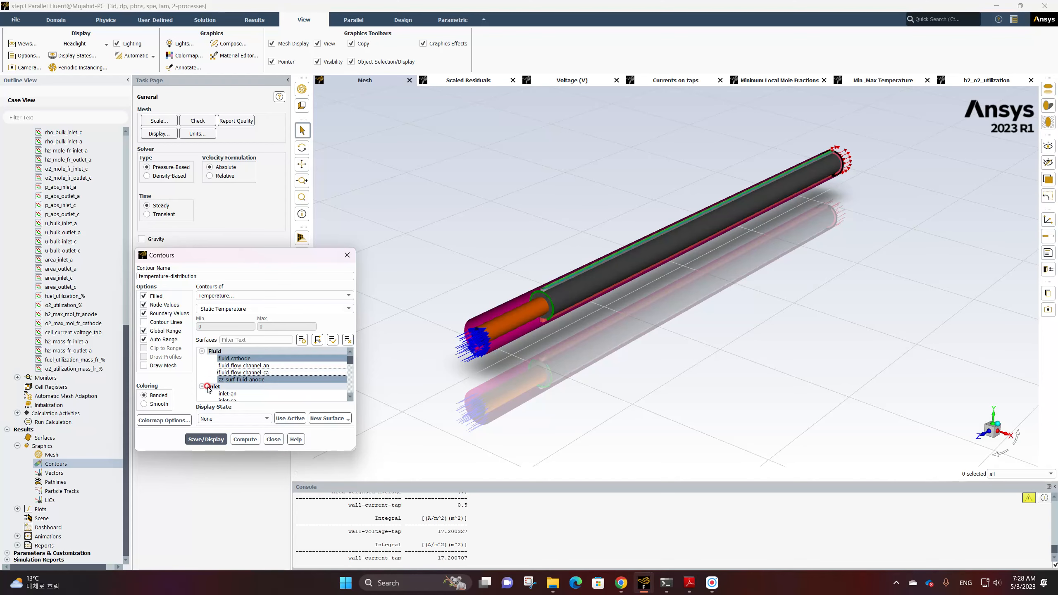
scroll(255, 374, down, 5)
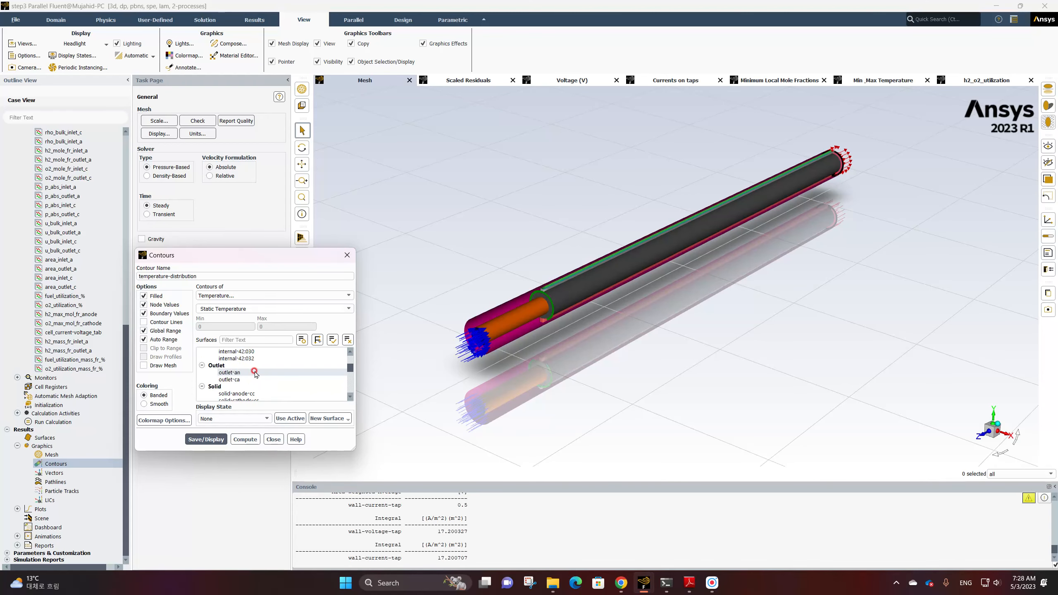
click(248, 388)
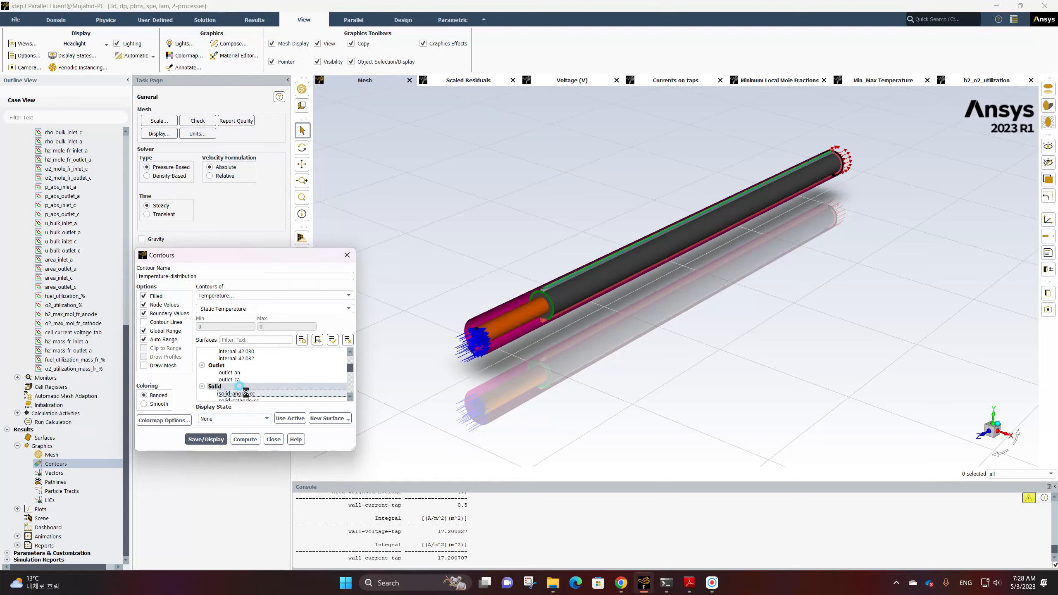
click(211, 440)
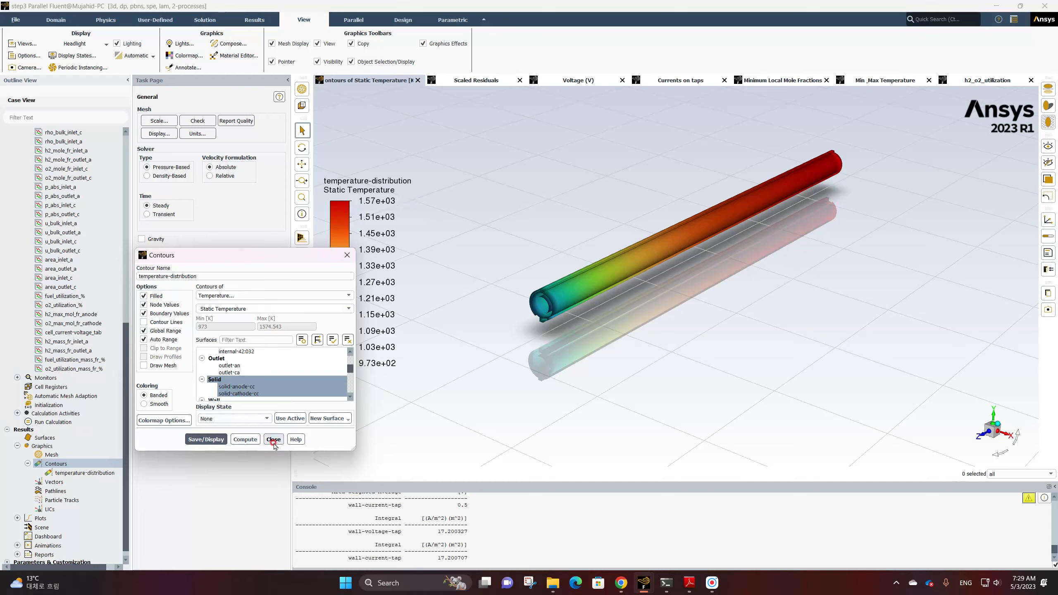
Turn off Outer Face Culling in the display options and apply the change
click(24, 55)
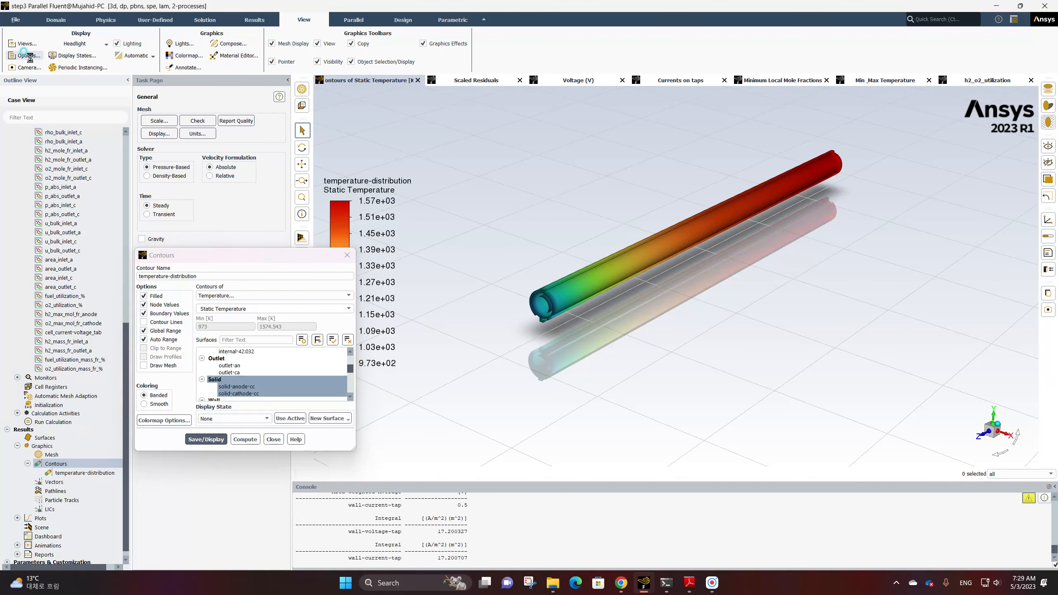
click(143, 328)
click(176, 397)
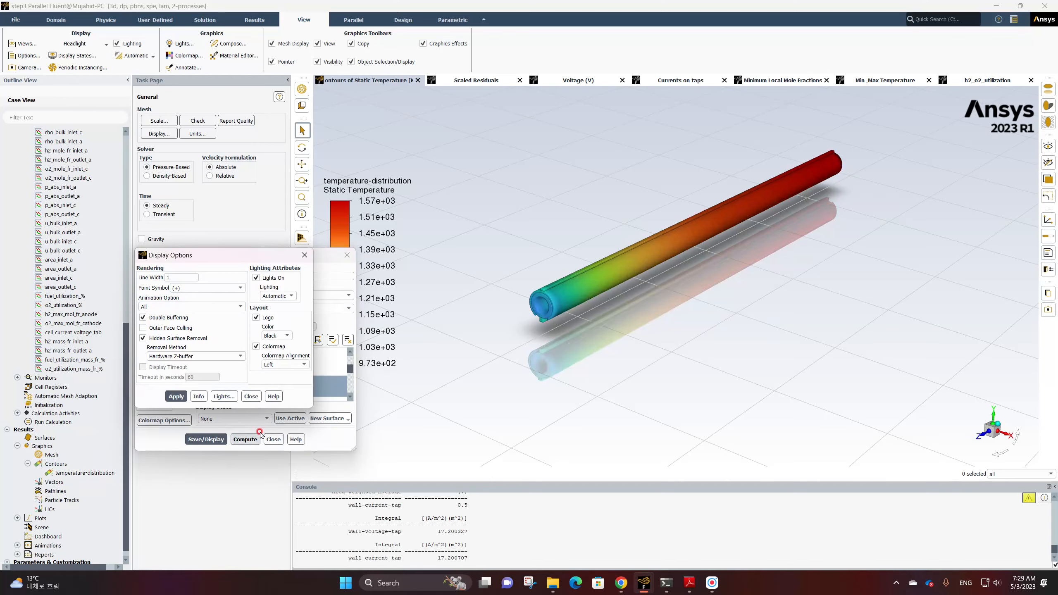
click(252, 396)
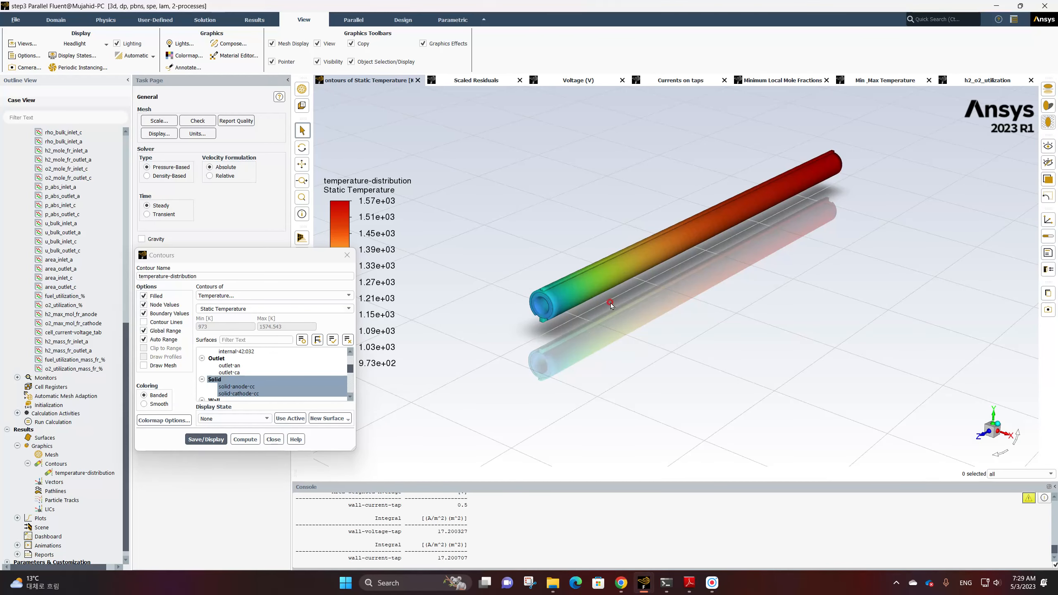
Turn off Global Range and redisplay the temperature contour
drag(611, 306, 623, 337)
scroll(624, 336, up, 3)
scroll(621, 328, down, 2)
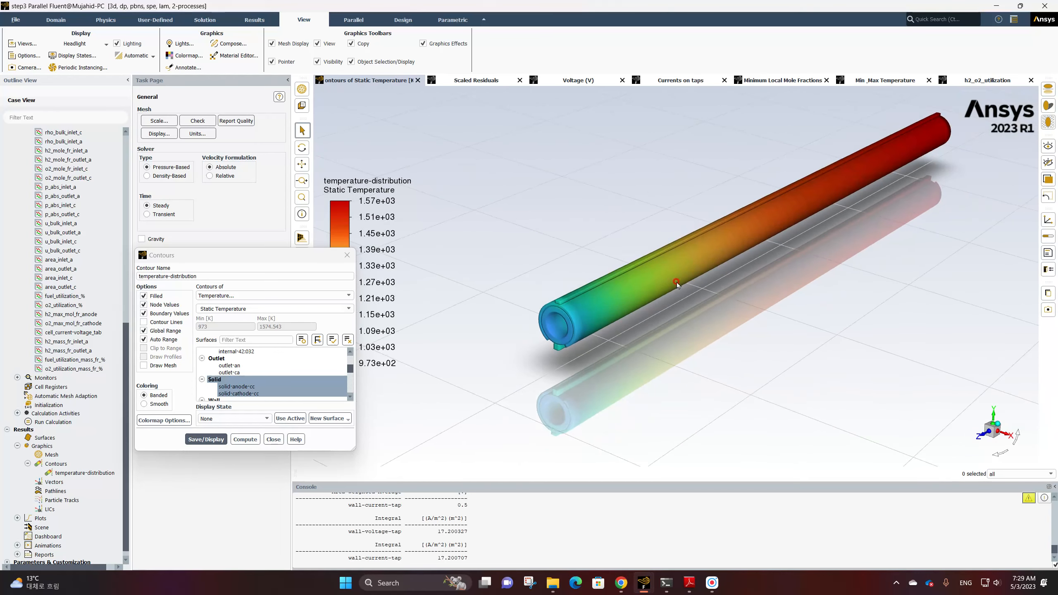
scroll(683, 281, down, 2)
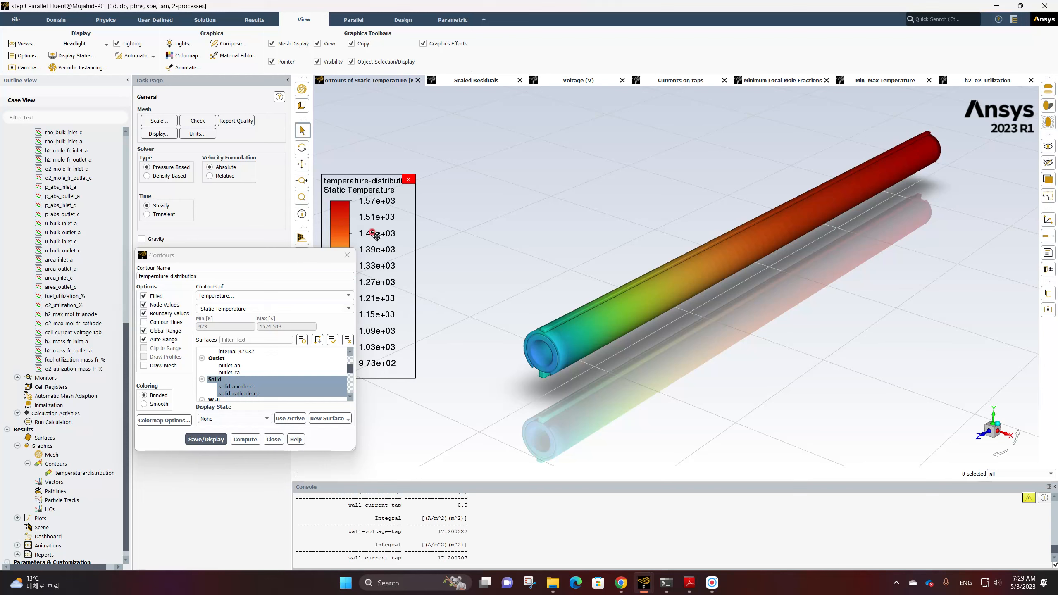
click(144, 331)
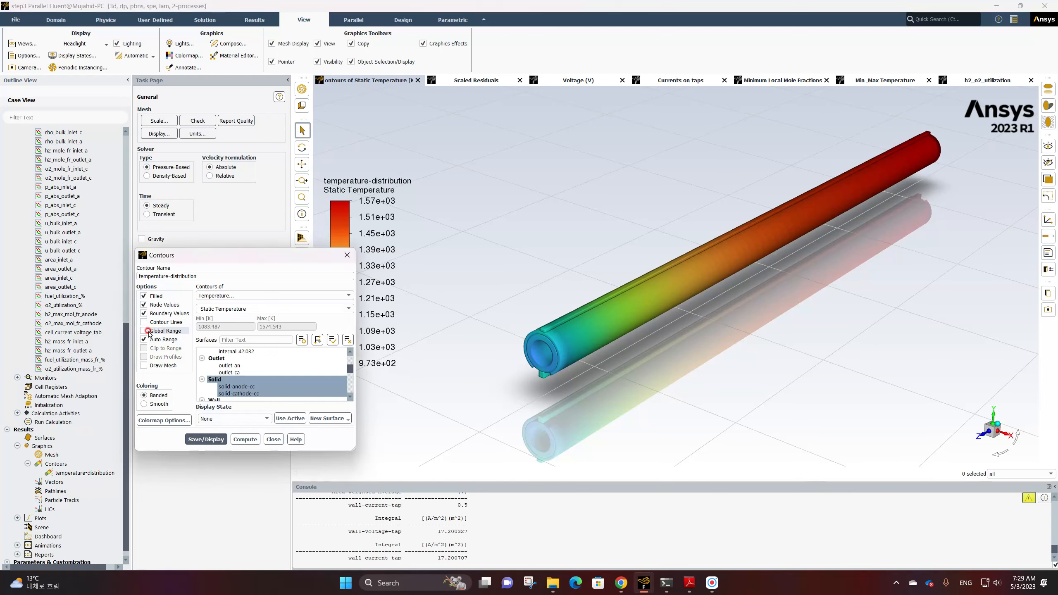
click(206, 440)
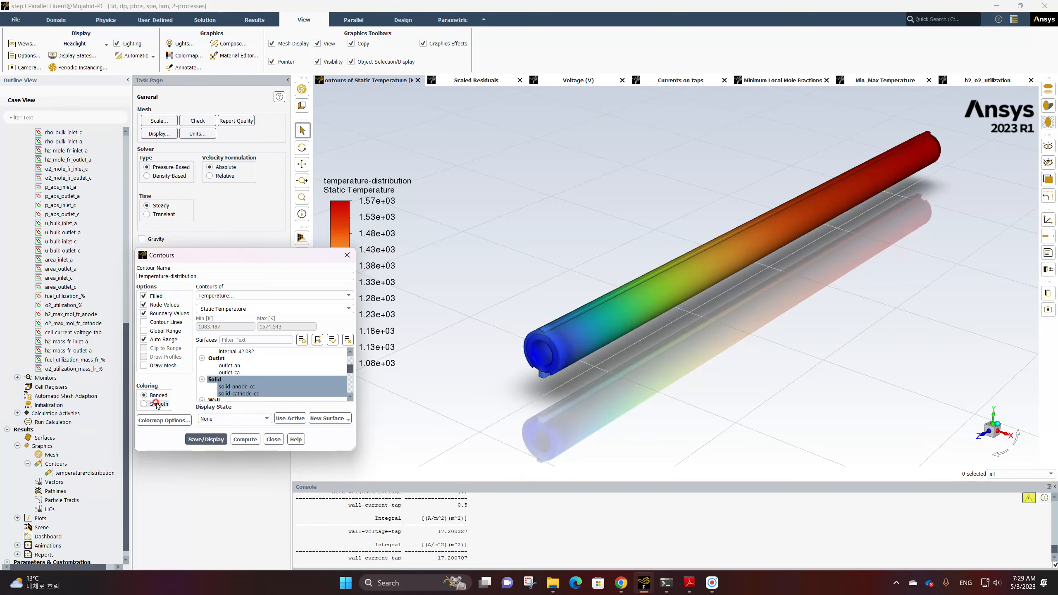
Set the colormap number format type to float
drag(211, 258, 149, 244)
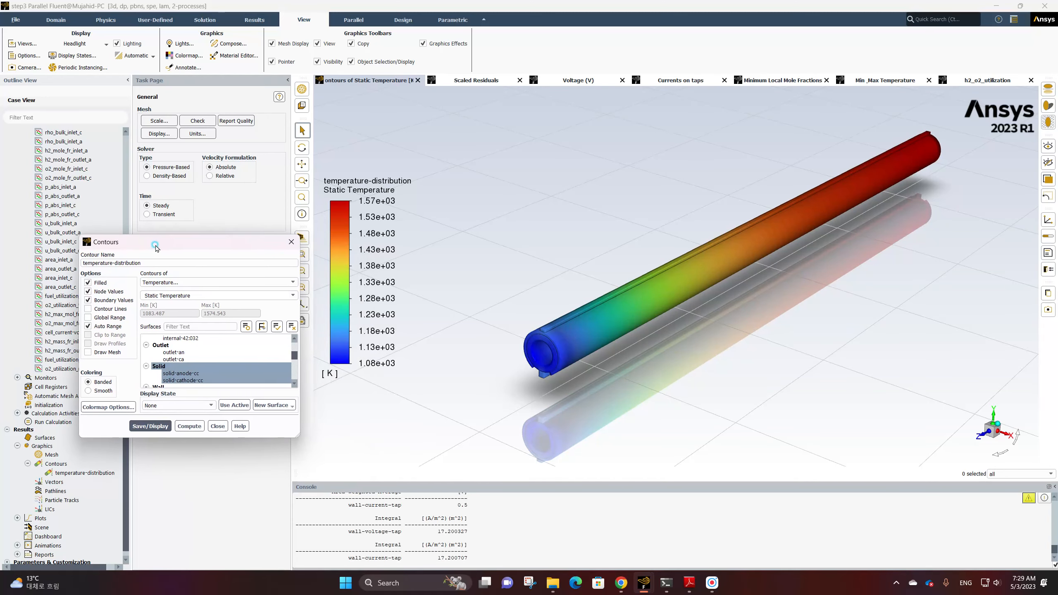
middle_drag(621, 311, 563, 328)
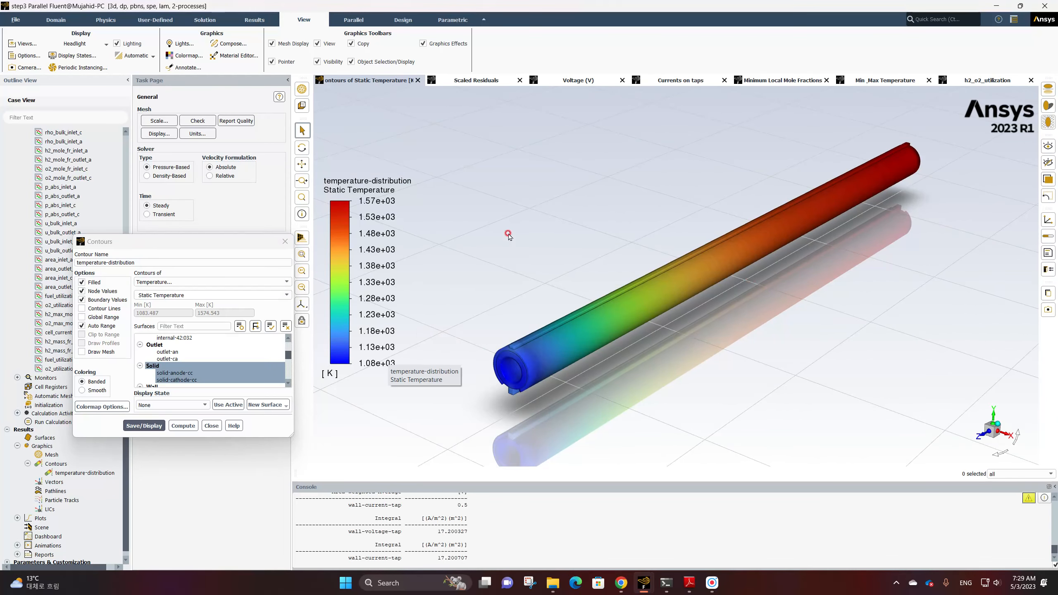
click(371, 235)
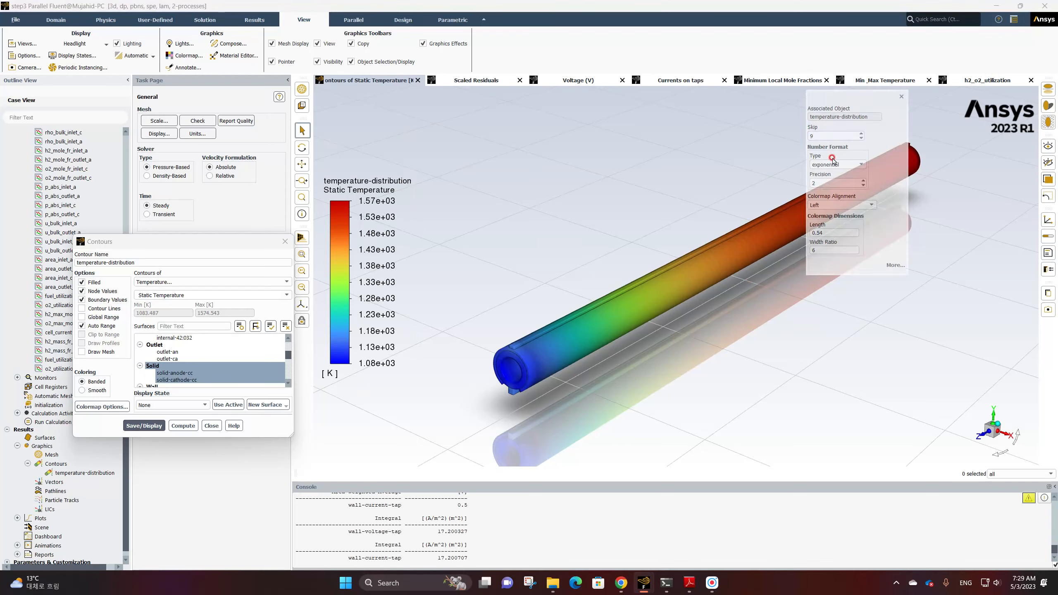
click(847, 165)
click(838, 179)
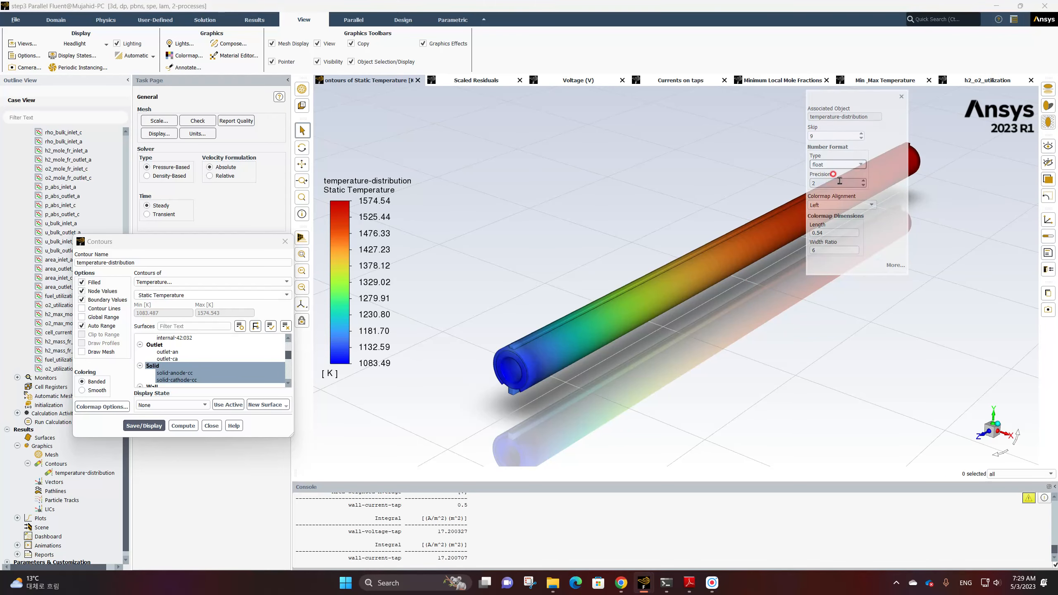
click(901, 97)
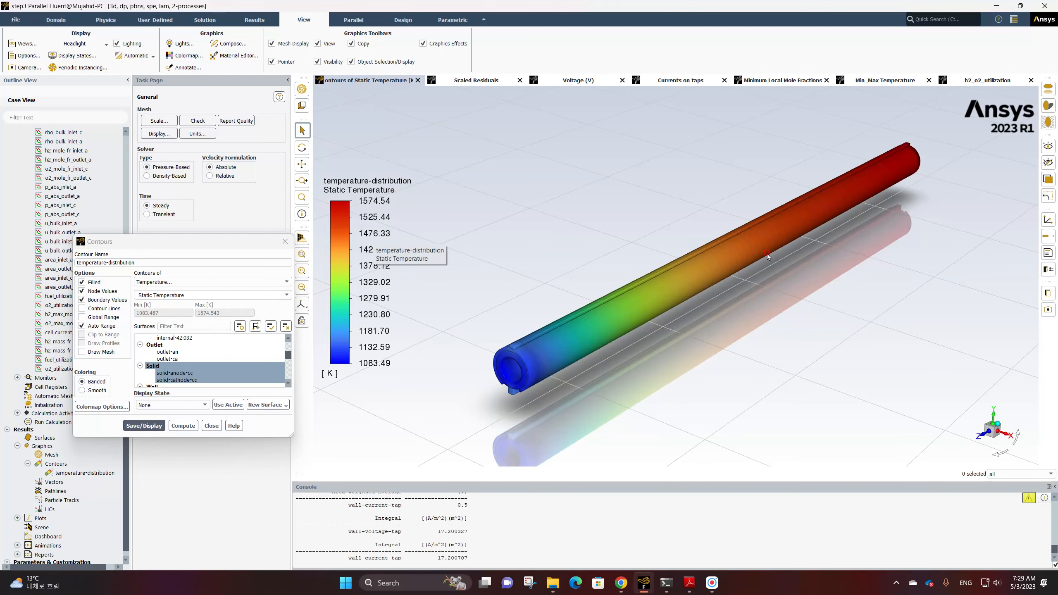
Open the Save Picture dialog, set the format to JPEG, apply it, and preview the picture
click(1048, 312)
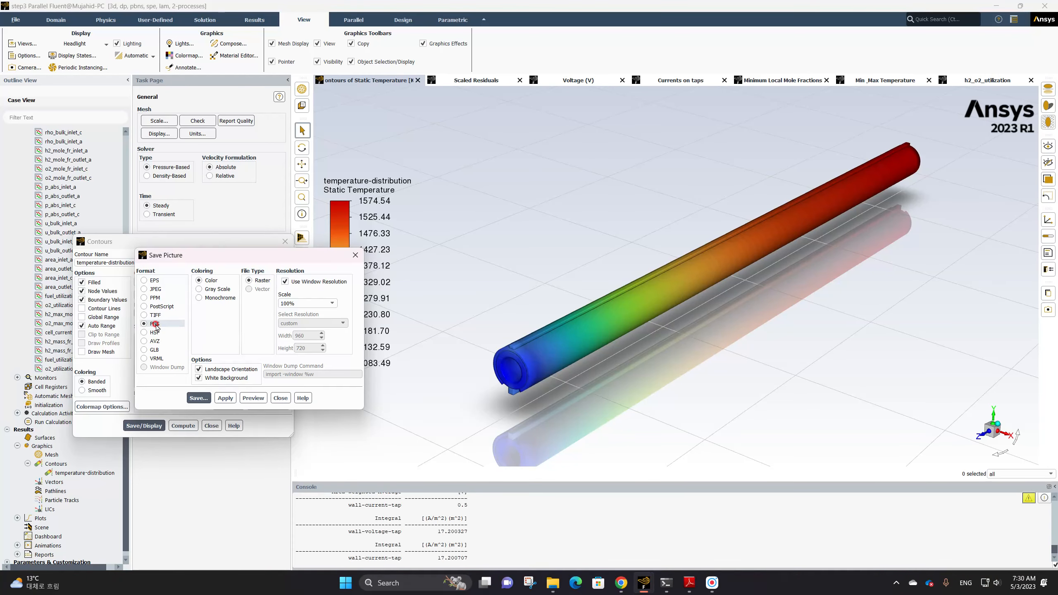
click(157, 292)
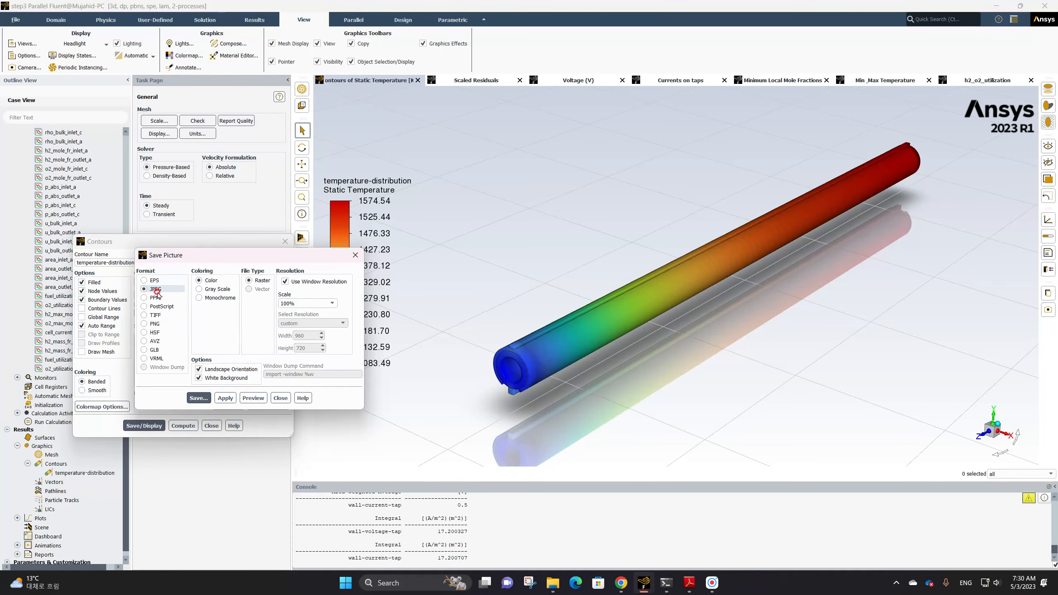
click(232, 399)
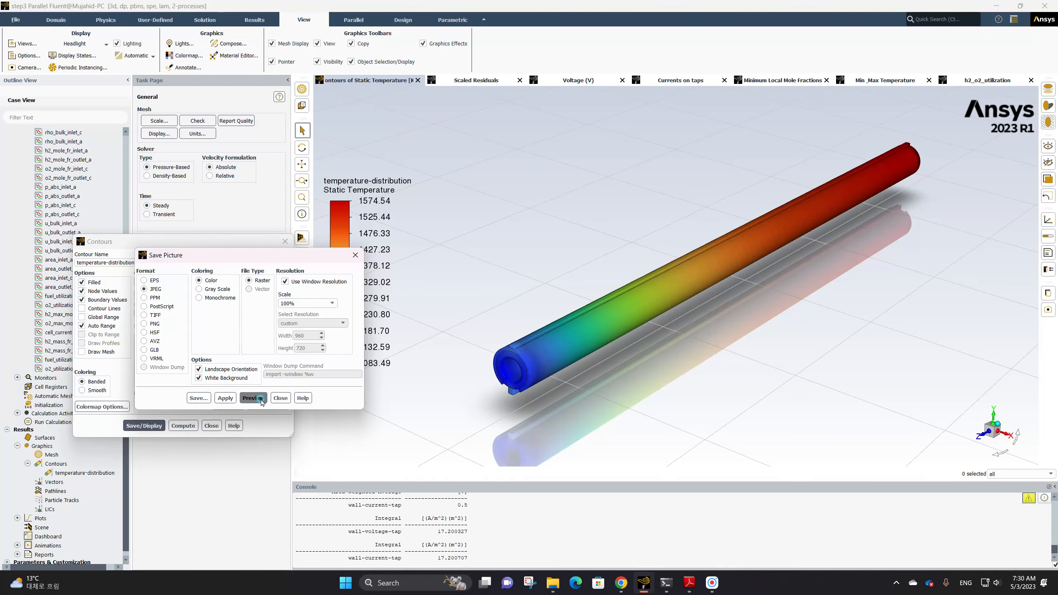
click(253, 398)
drag(422, 240, 437, 83)
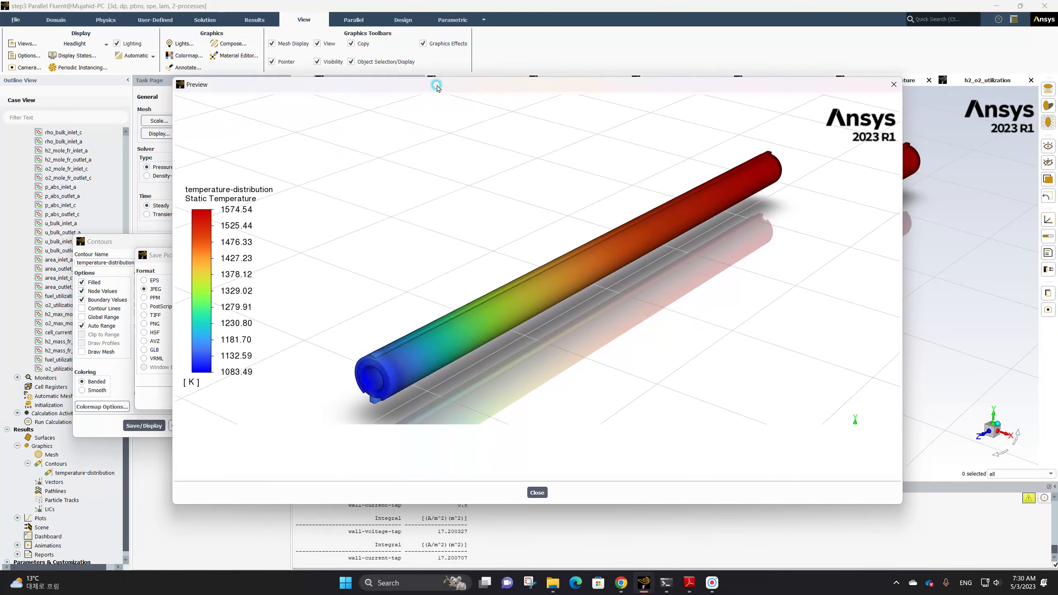
click(537, 489)
Save the picture as temperature distribution.jpg in the Session 3 postprocessing folder, then close the picture and contour dialogs
click(199, 399)
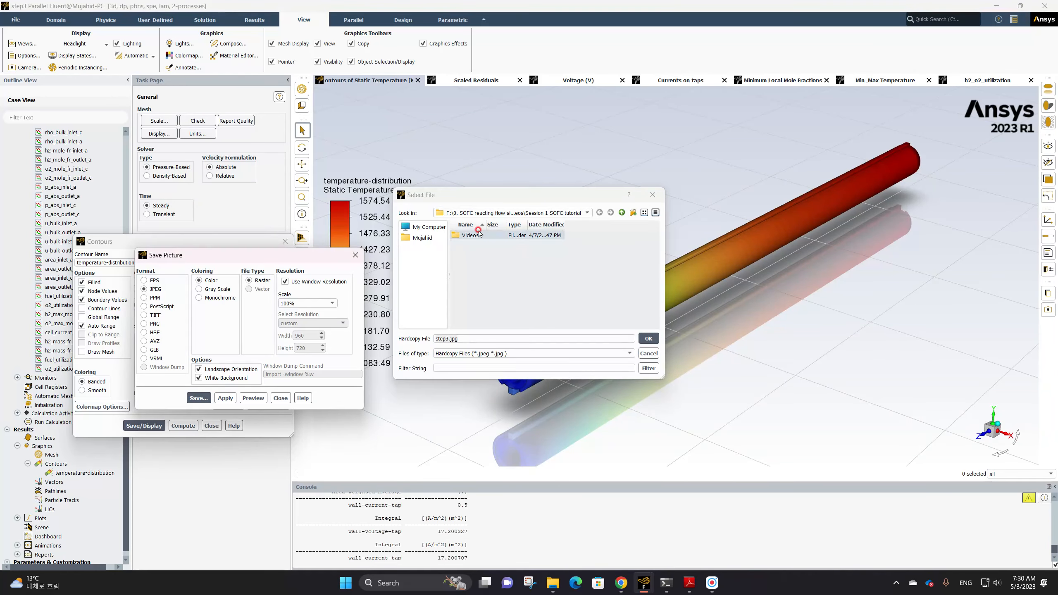
double_click(478, 236)
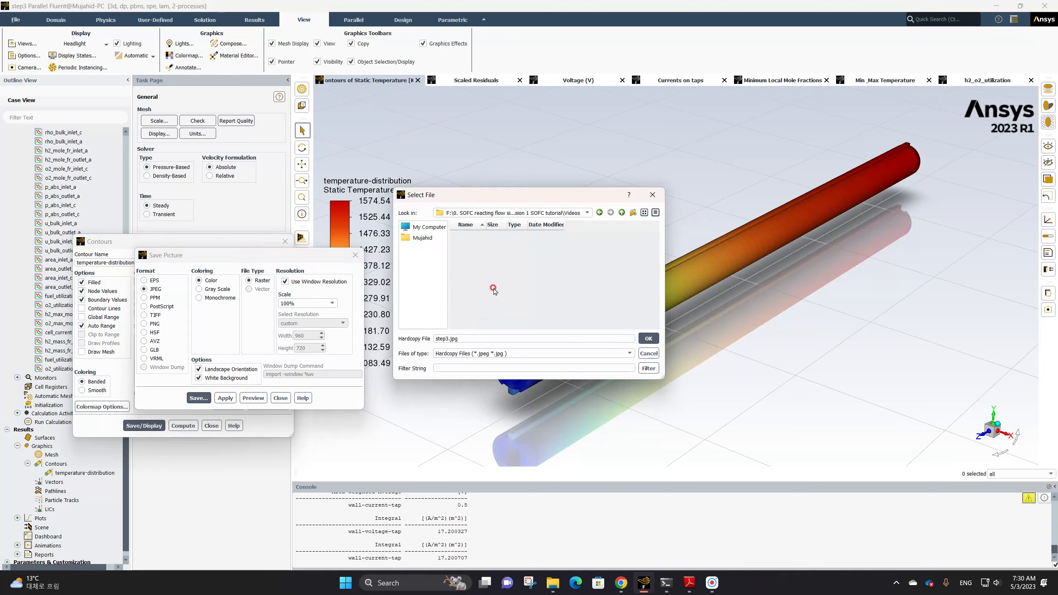
click(537, 213)
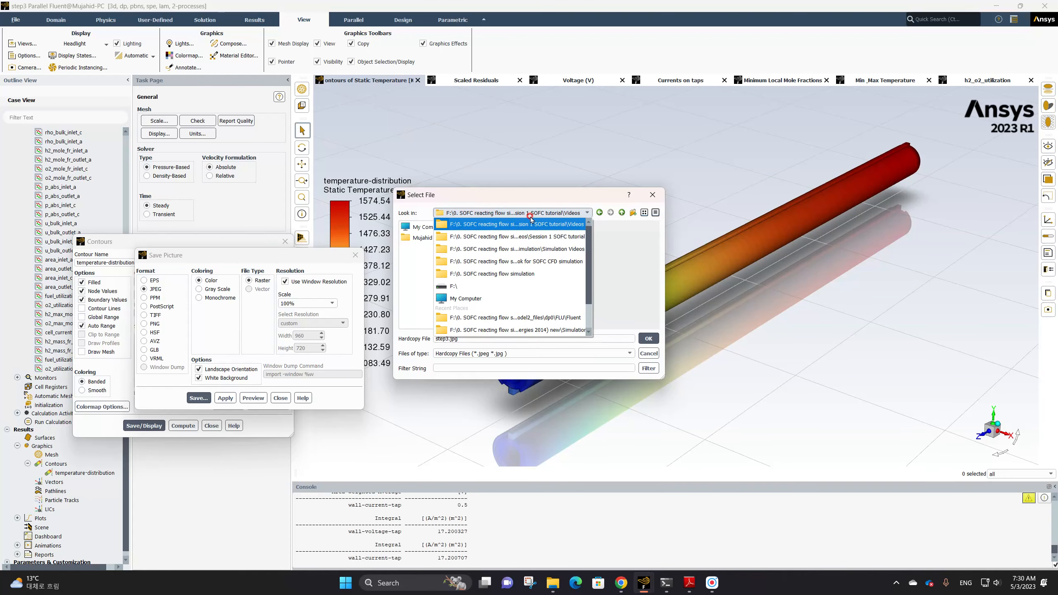
click(530, 214)
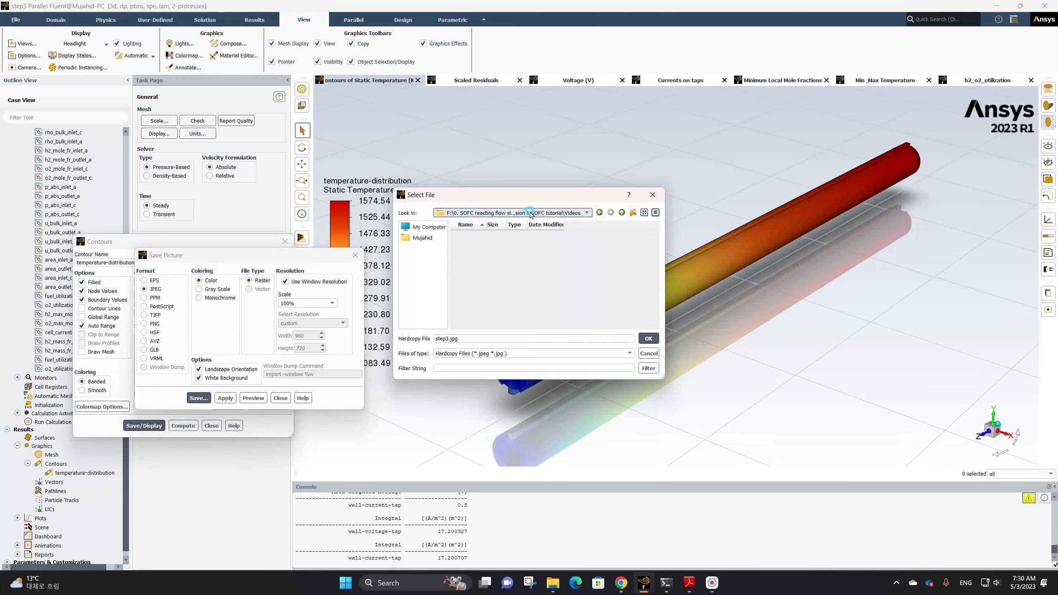
click(622, 212)
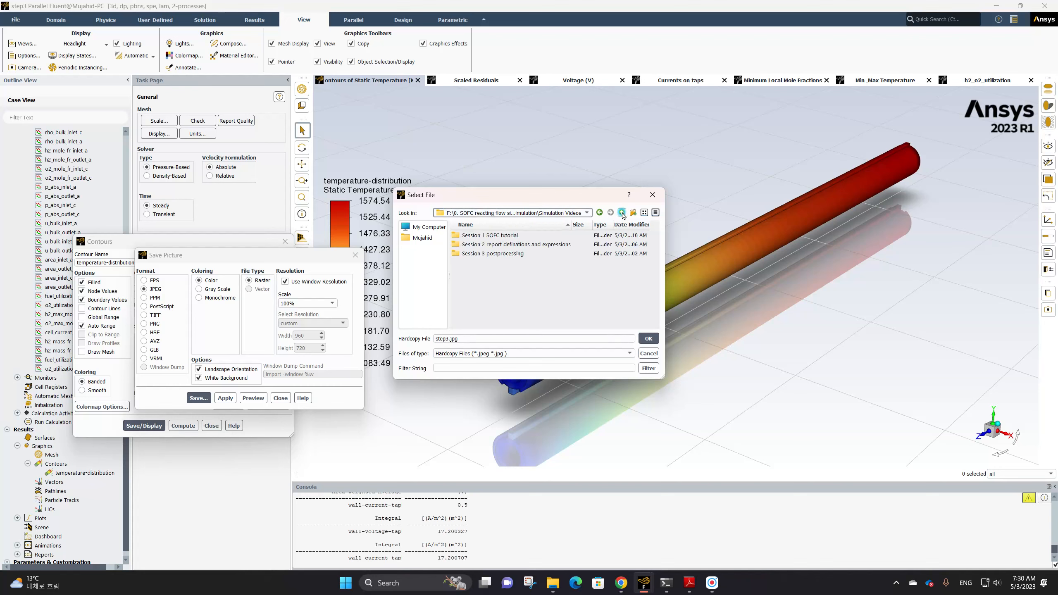
double_click(505, 253)
click(457, 337)
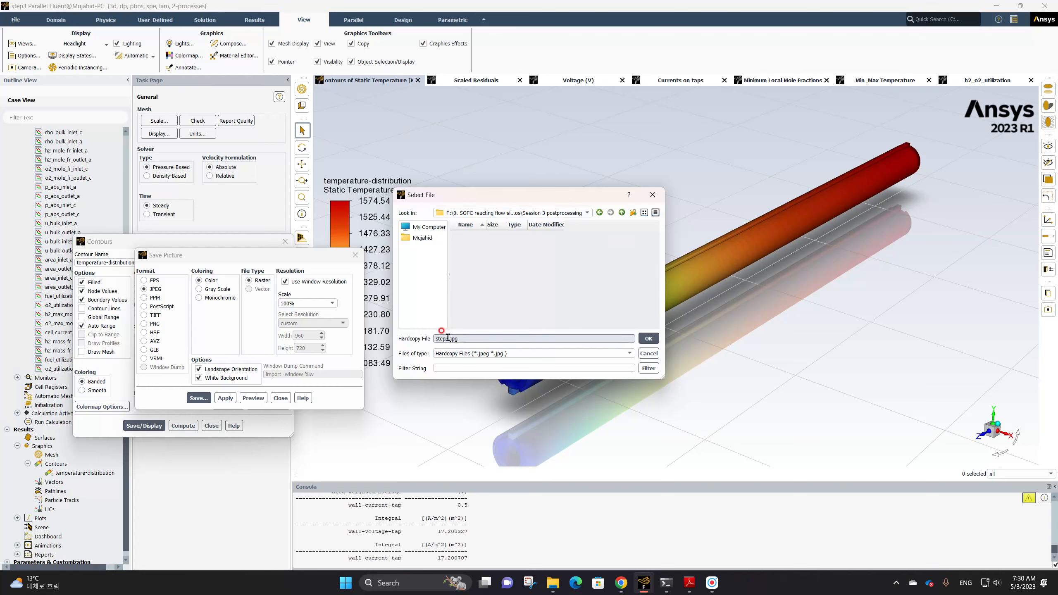
drag(449, 339, 429, 340)
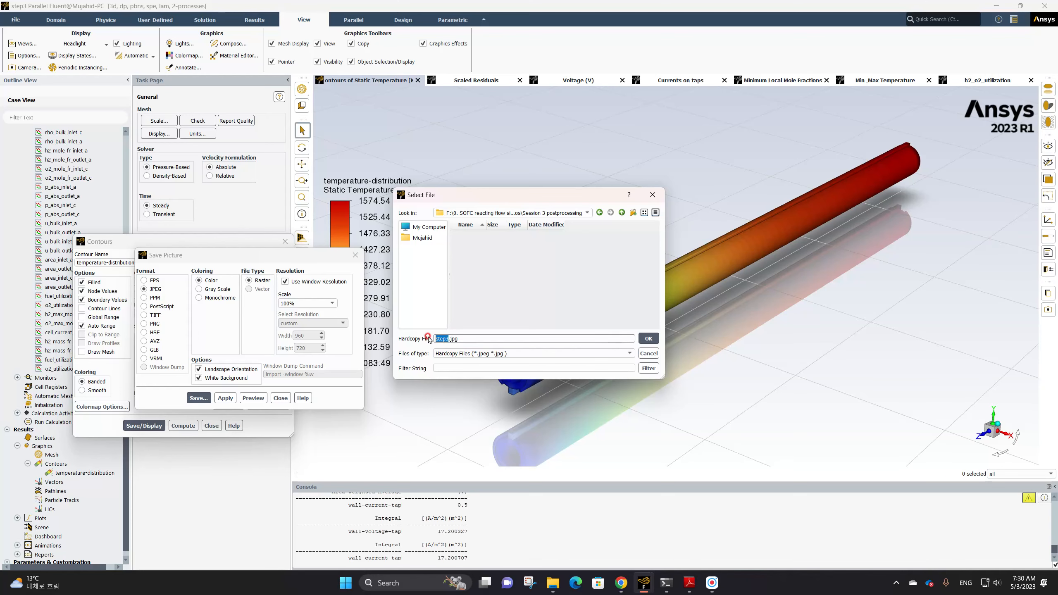
text(temper)
text(ution)
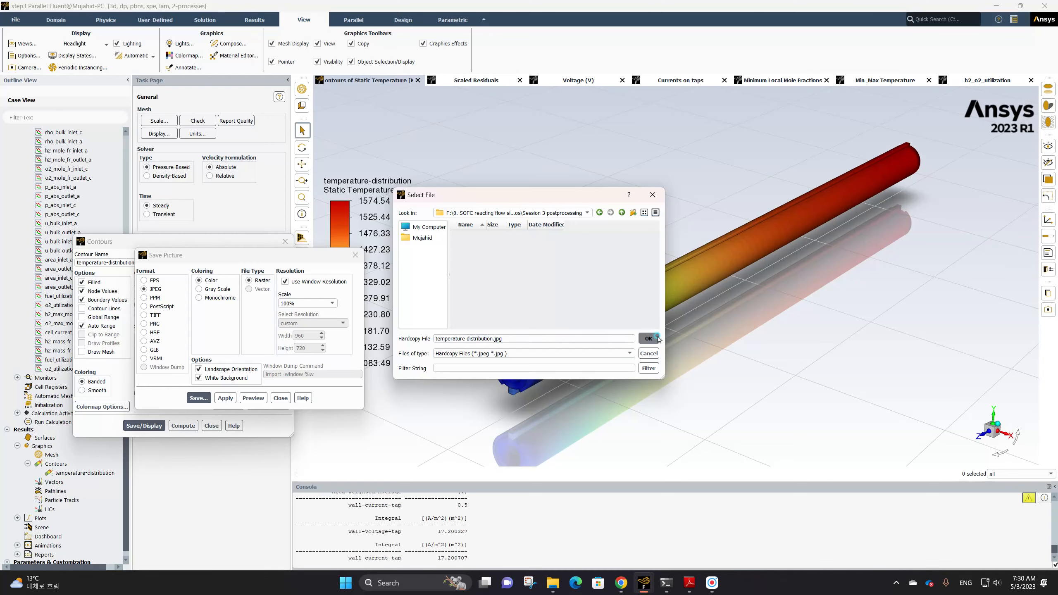
click(648, 339)
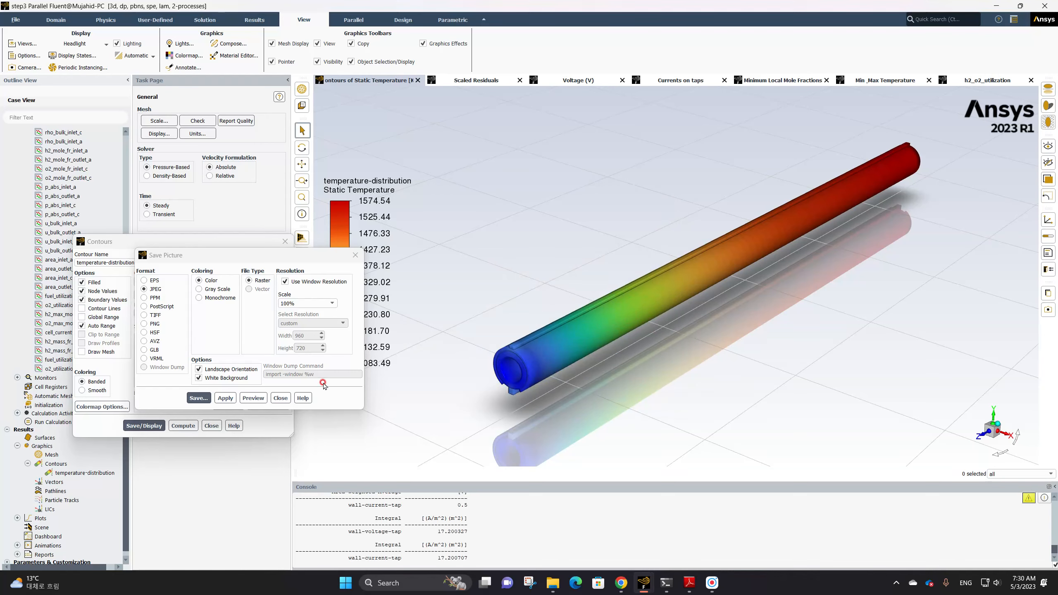
click(280, 398)
click(211, 426)
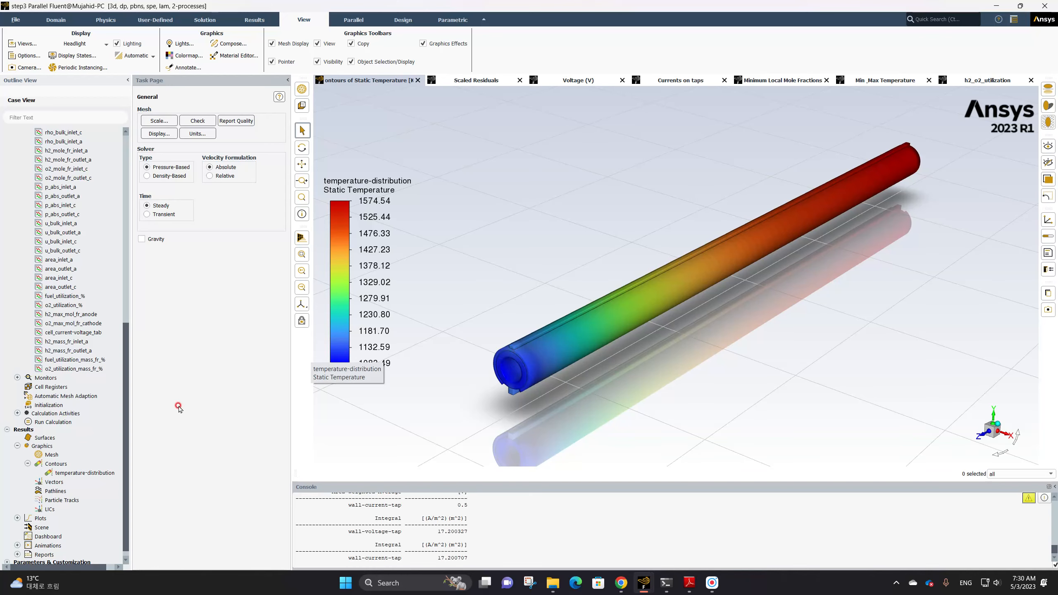
Create a new contour named temperature_electrolyte
right_click(59, 465)
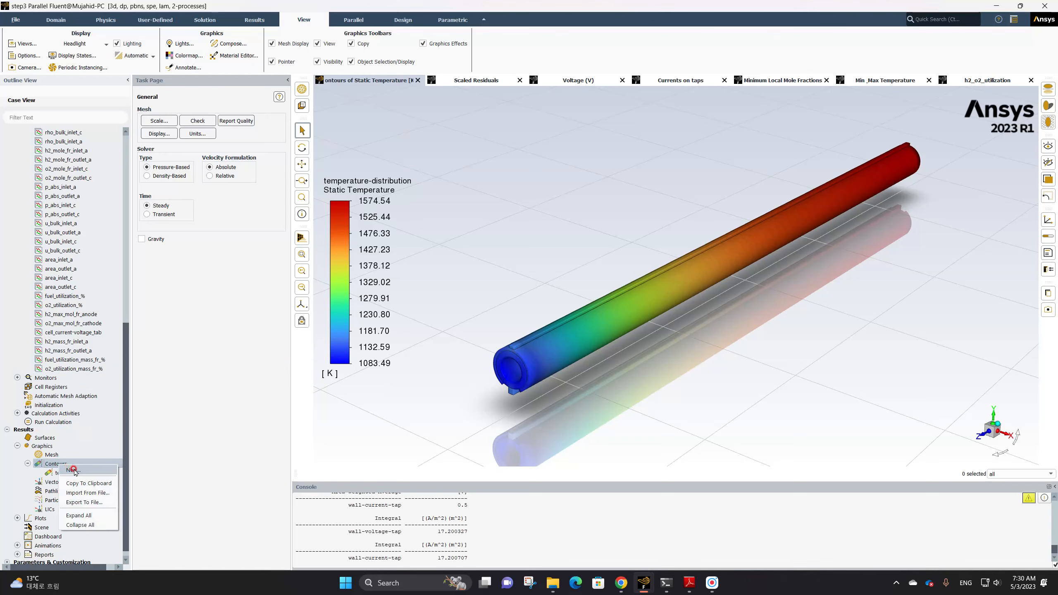
click(73, 470)
drag(141, 262, 74, 256)
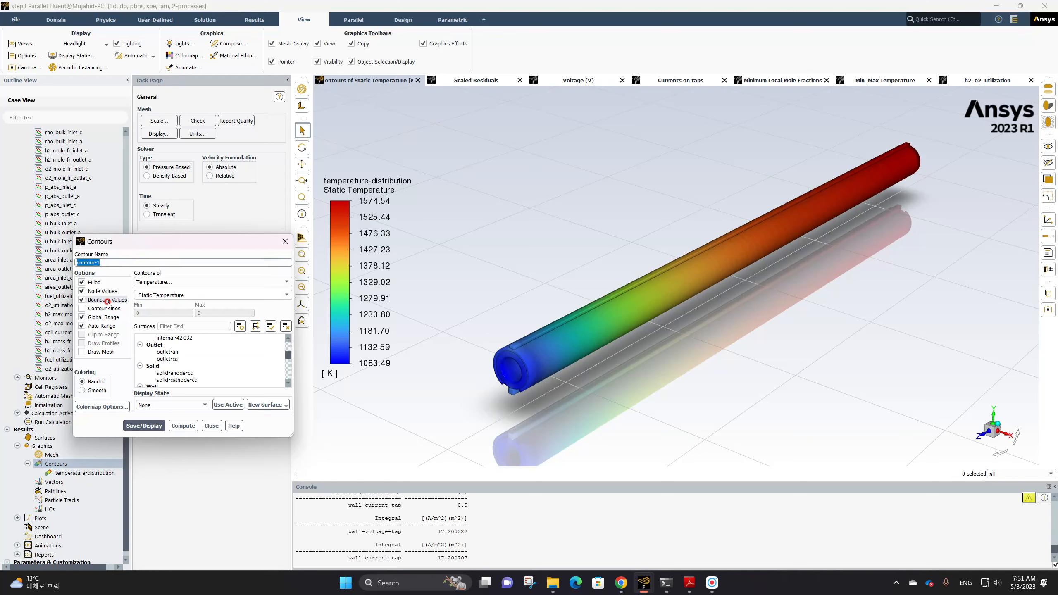
text(temperature_electrolyte)
Choose the wall-electrolyte-anode surface, turn off Global Range, and display the static temperature contour
click(143, 293)
scroll(195, 356, up, 4)
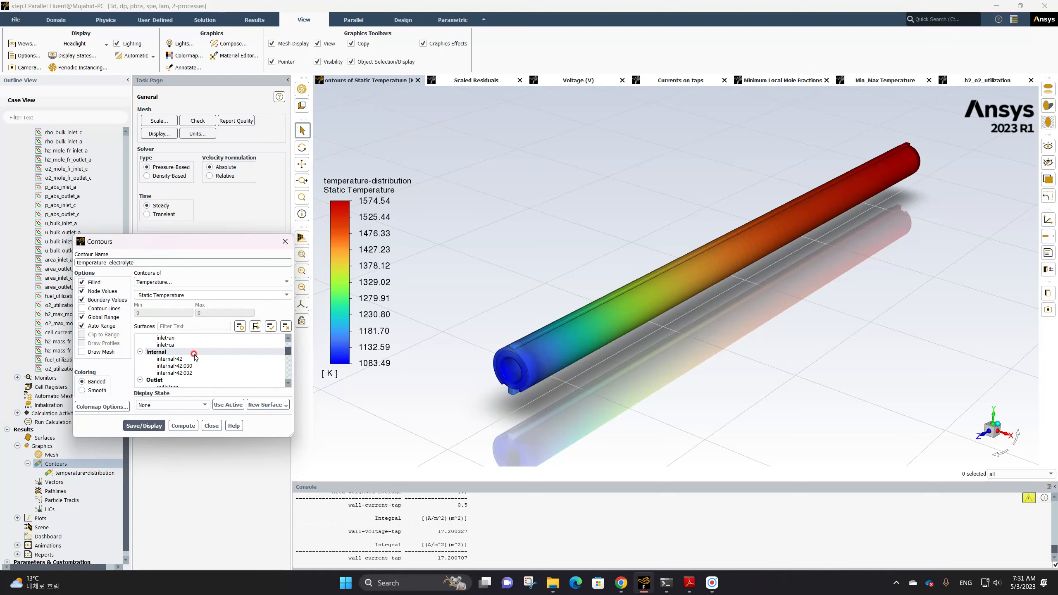
scroll(194, 356, down, 3)
scroll(195, 354, down, 5)
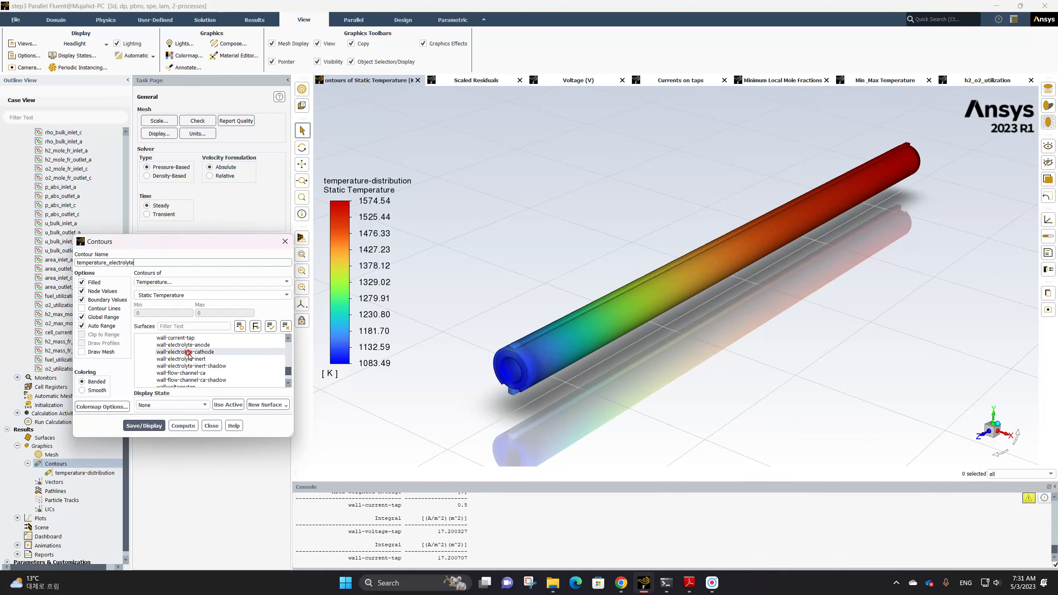
click(179, 345)
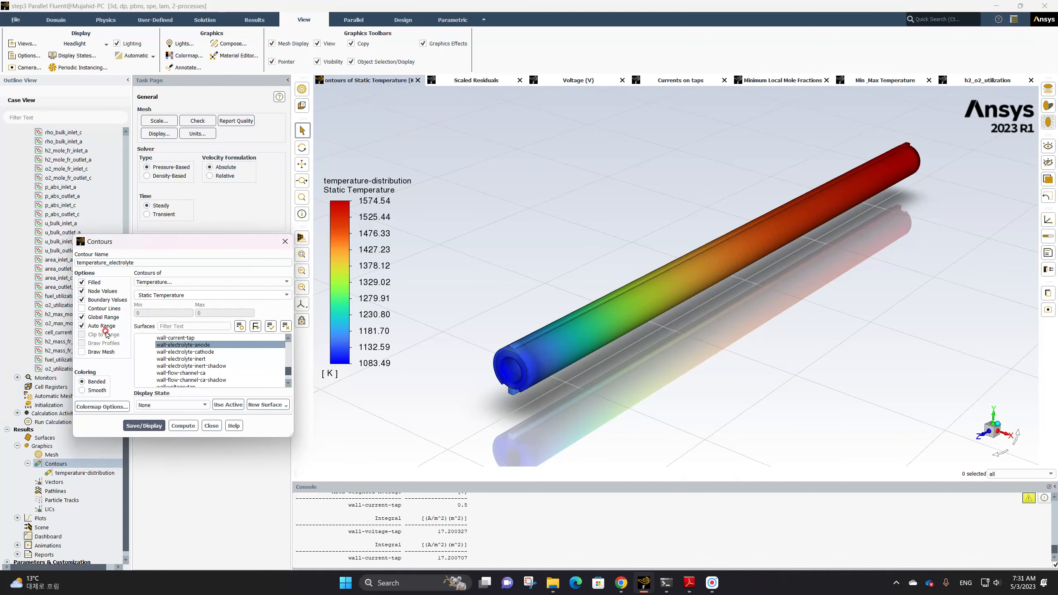
click(98, 317)
click(144, 426)
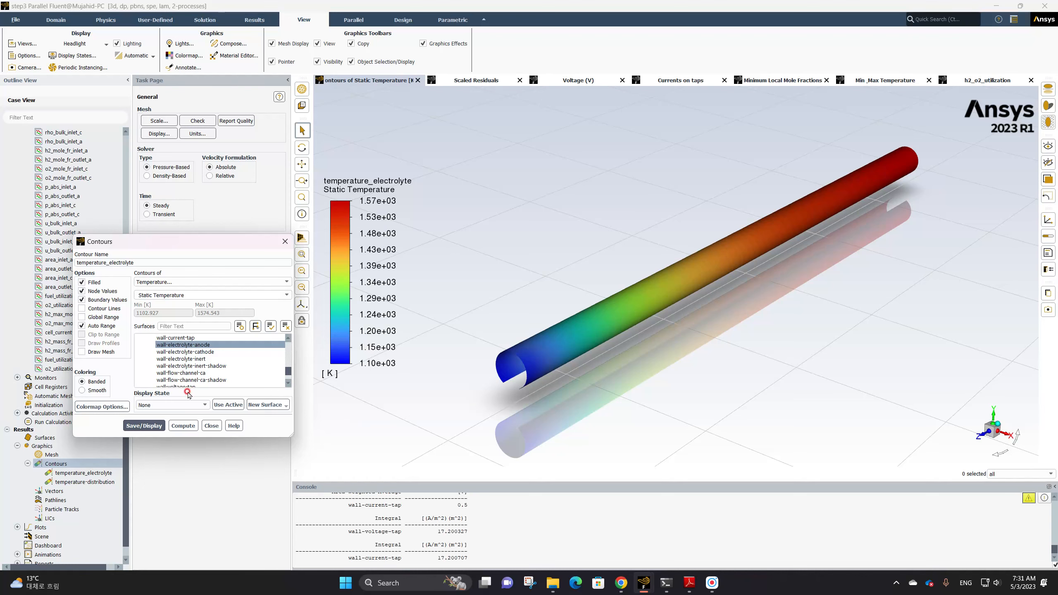
Set the electrolyte colormap's number format type to float
click(382, 277)
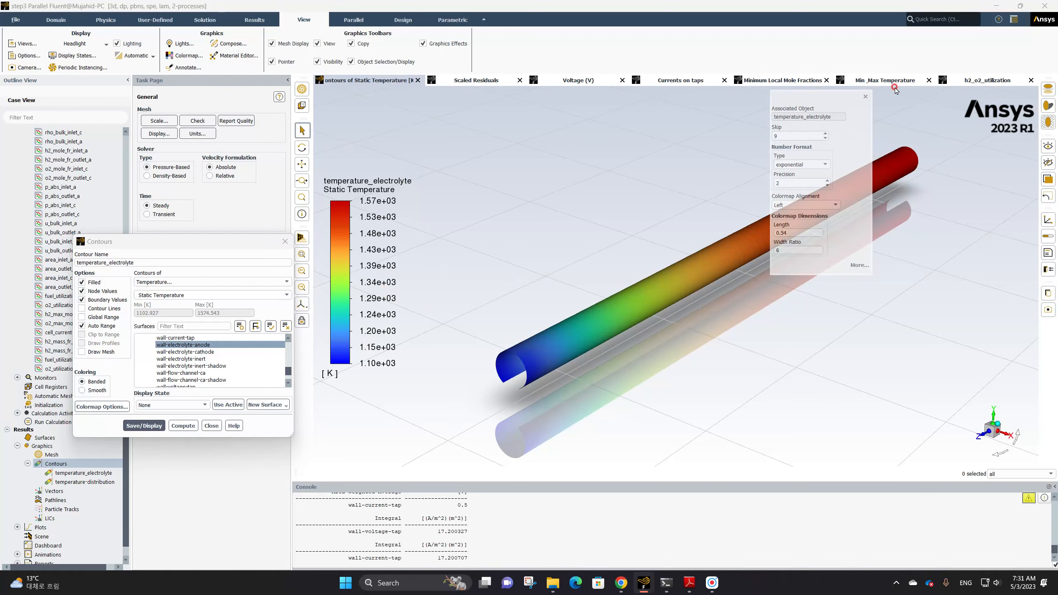
click(827, 164)
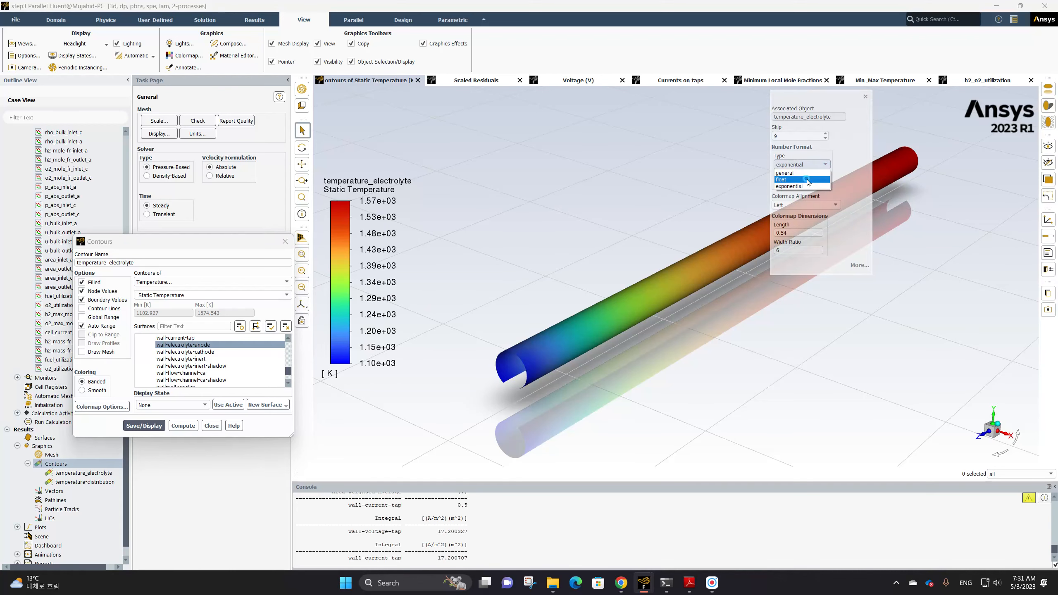
click(790, 175)
click(863, 97)
click(541, 351)
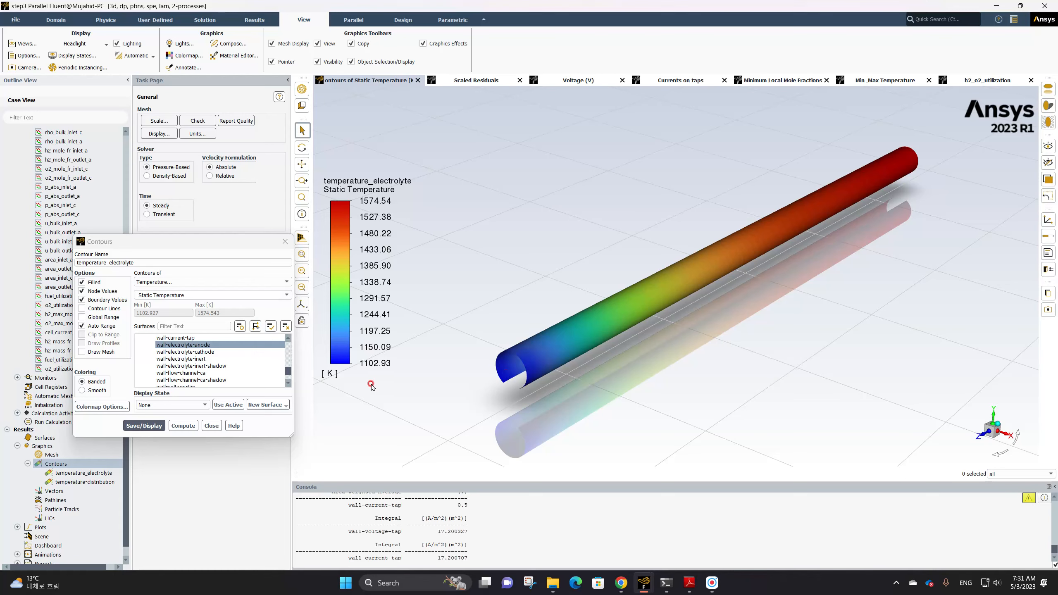
Turn on Draw Mesh, select the outline surfaces in the mesh display, and display the mesh
click(88, 353)
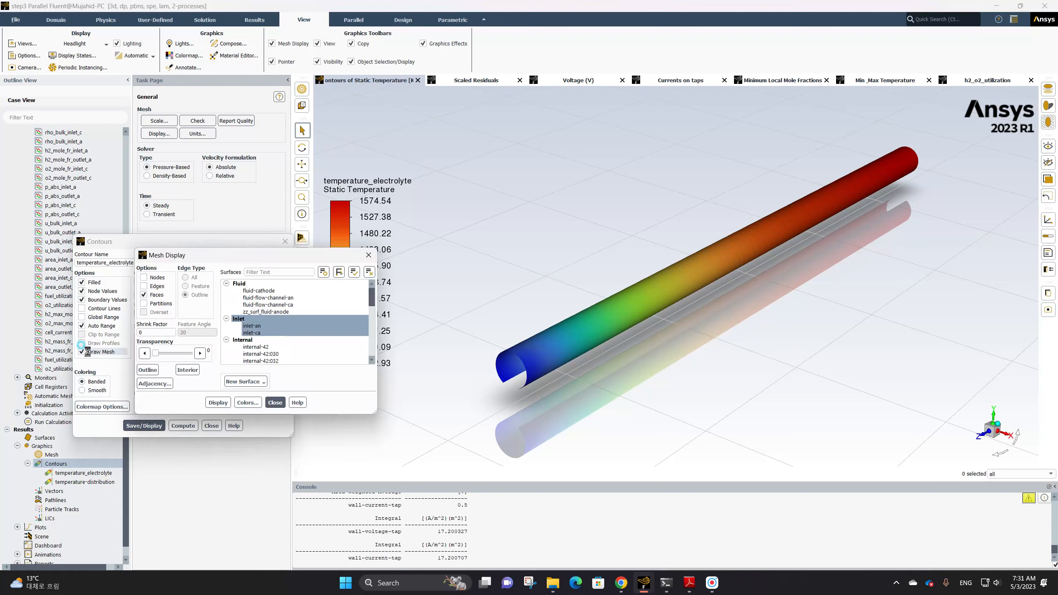
click(153, 372)
click(154, 373)
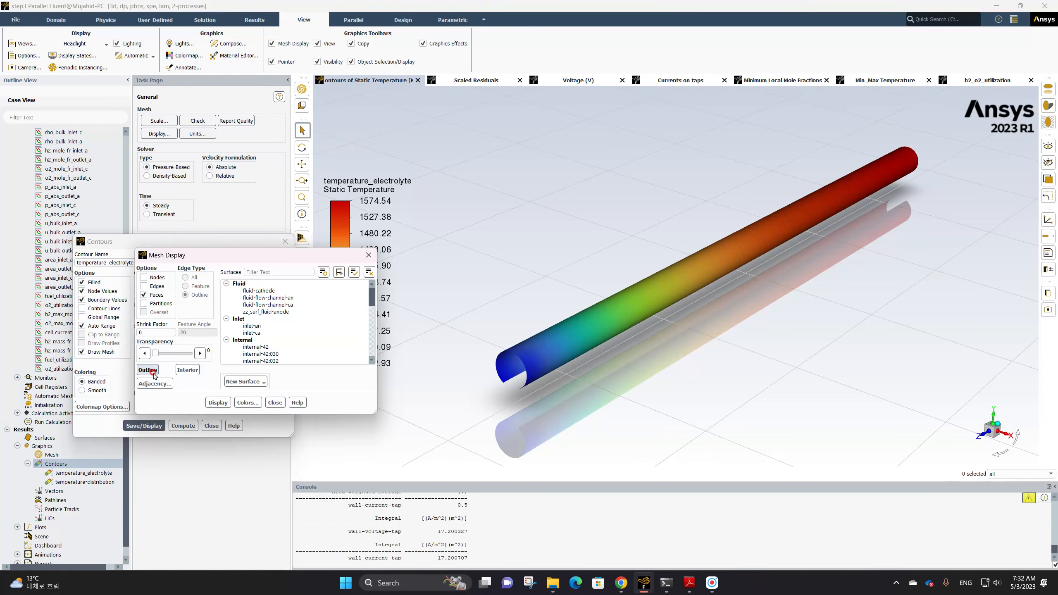
scroll(310, 317, down, 11)
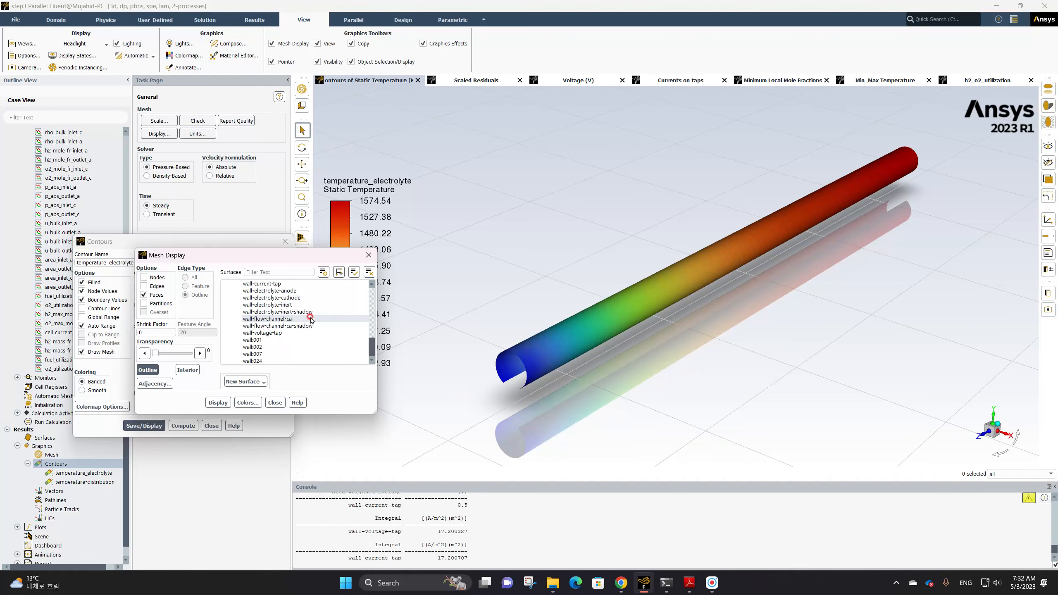
click(148, 369)
scroll(267, 288, up, 10)
scroll(266, 289, up, 5)
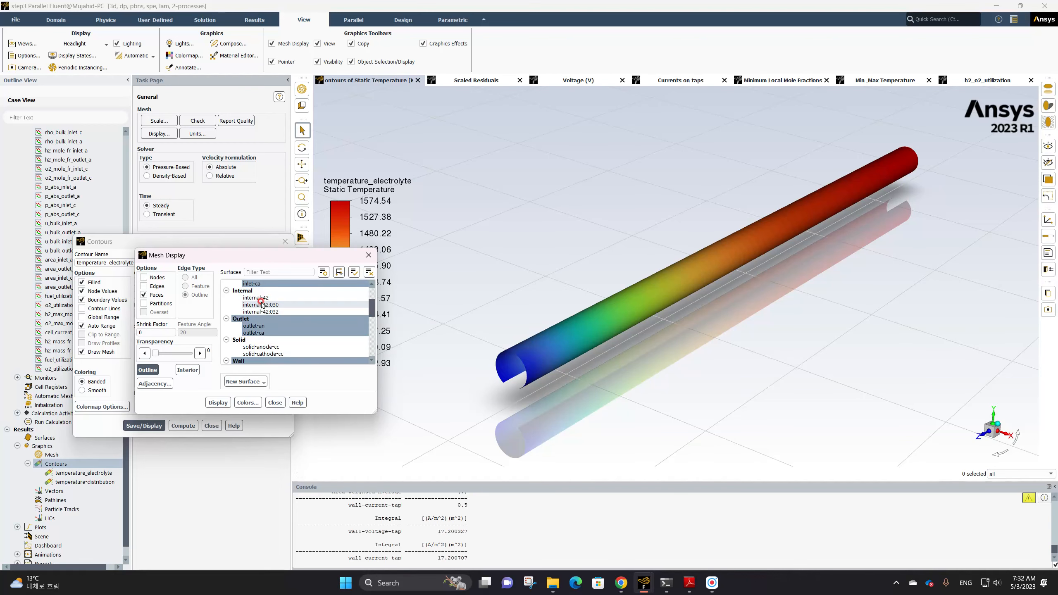
click(264, 319)
scroll(270, 311, up, 5)
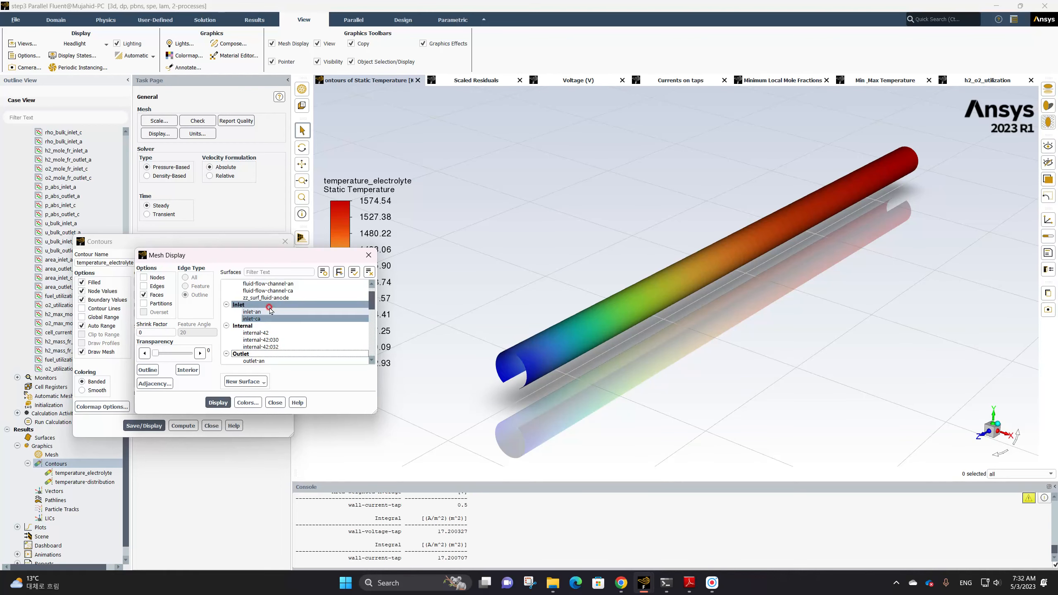
scroll(271, 310, down, 5)
scroll(277, 308, up, 5)
scroll(278, 306, down, 5)
click(277, 311)
click(215, 402)
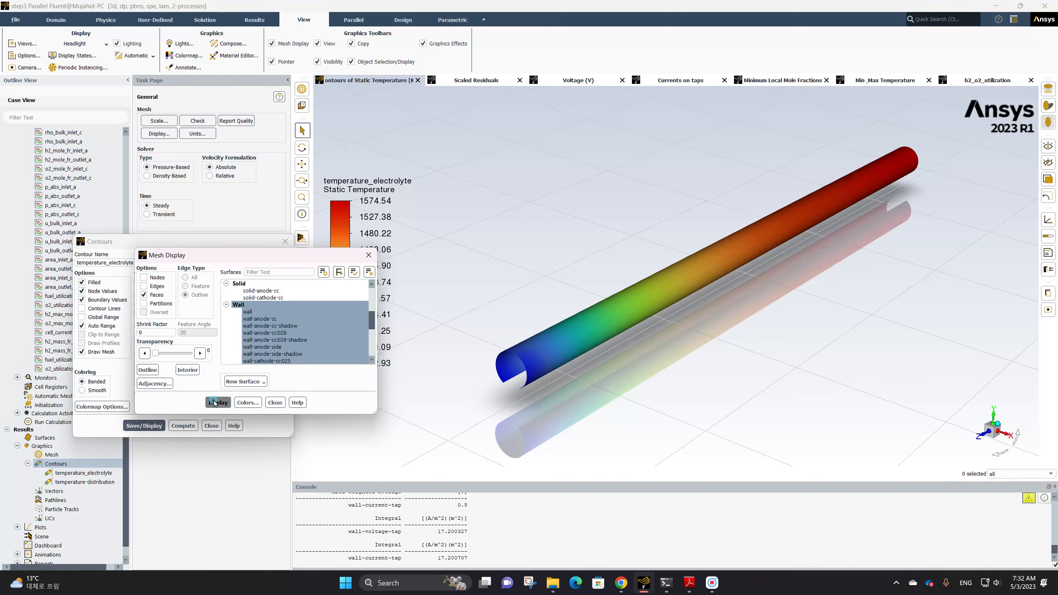
Adjust the wall surface selection, set the mesh transparency to 85, and redisplay the mesh
click(558, 300)
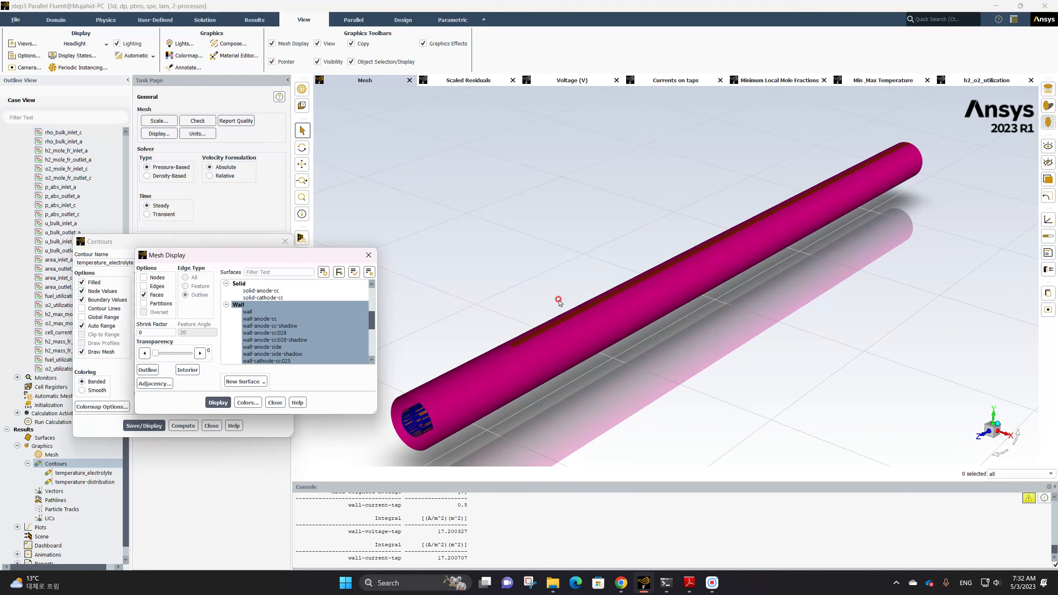
click(272, 311)
click(273, 319)
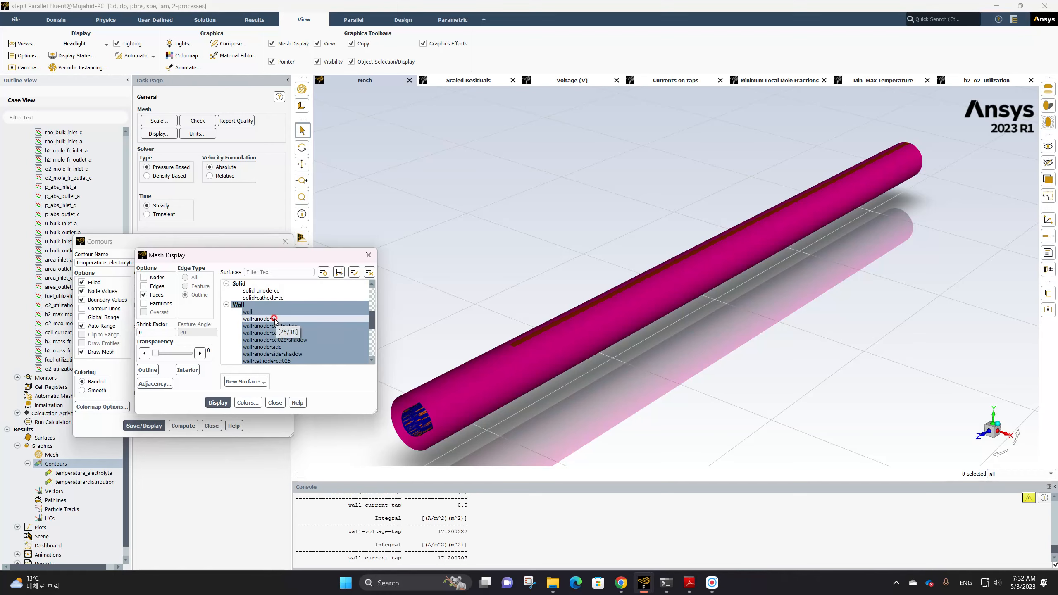
click(272, 312)
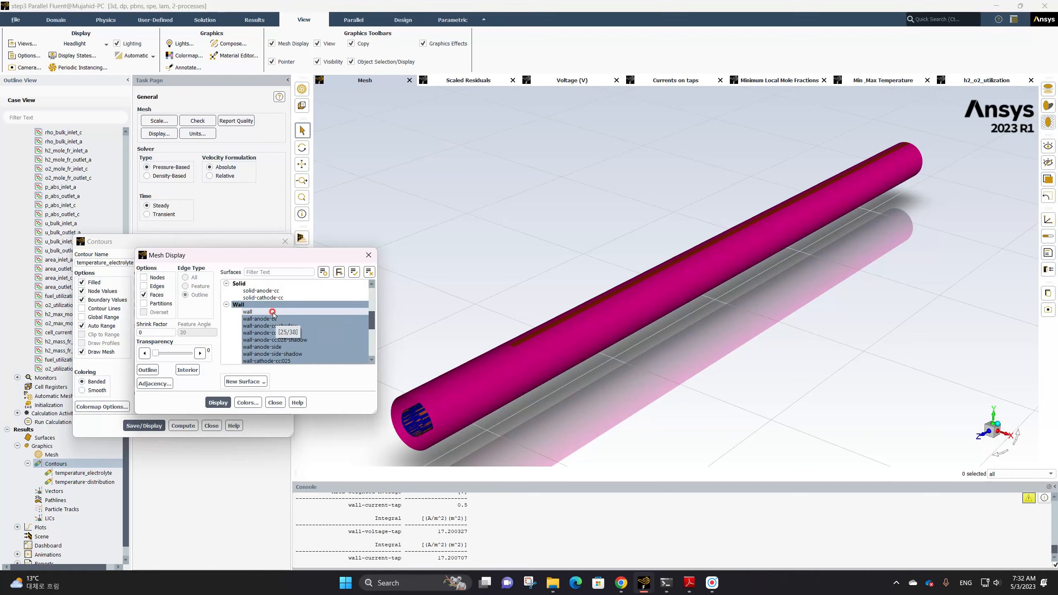
scroll(296, 333, down, 5)
click(295, 333)
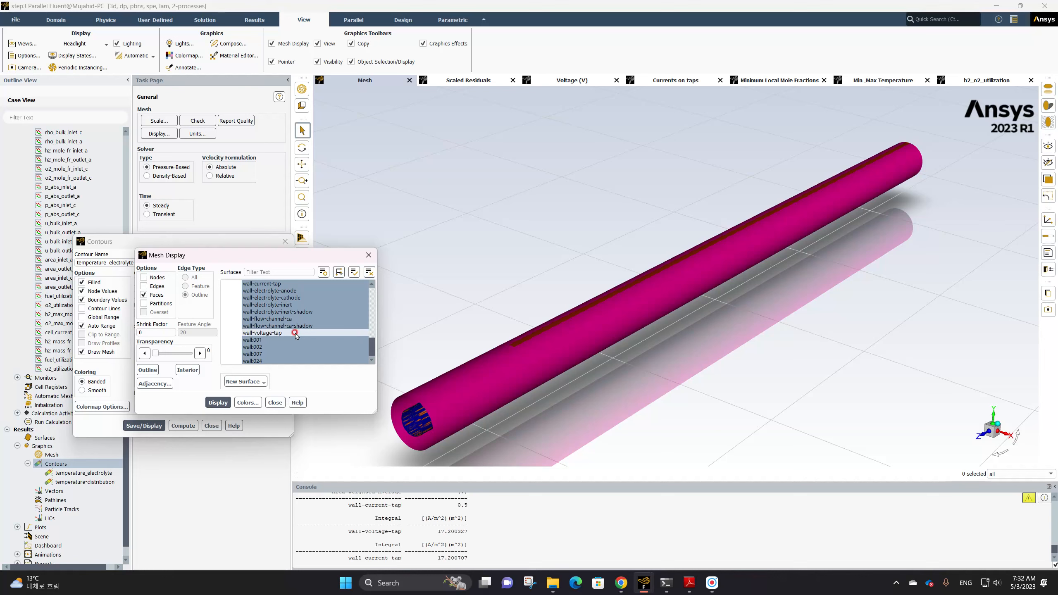
scroll(292, 330, up, 5)
click(287, 326)
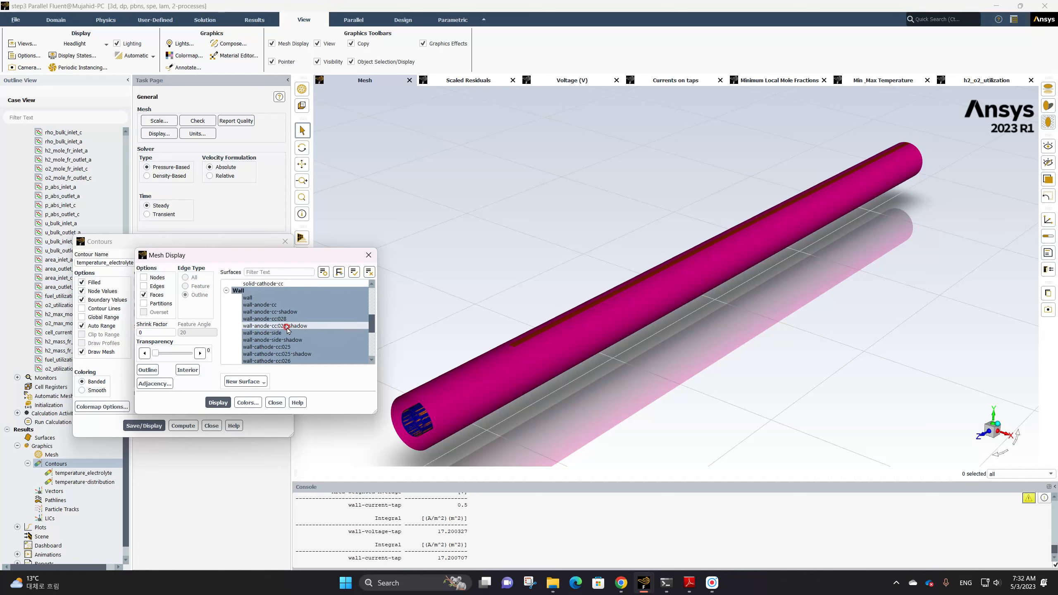
drag(155, 354, 181, 357)
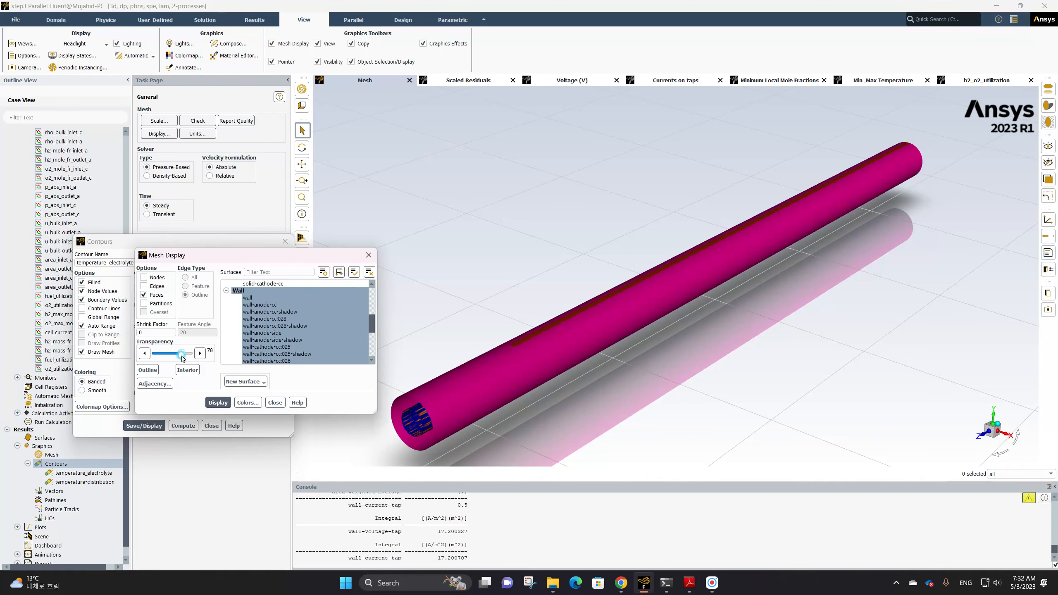
click(218, 402)
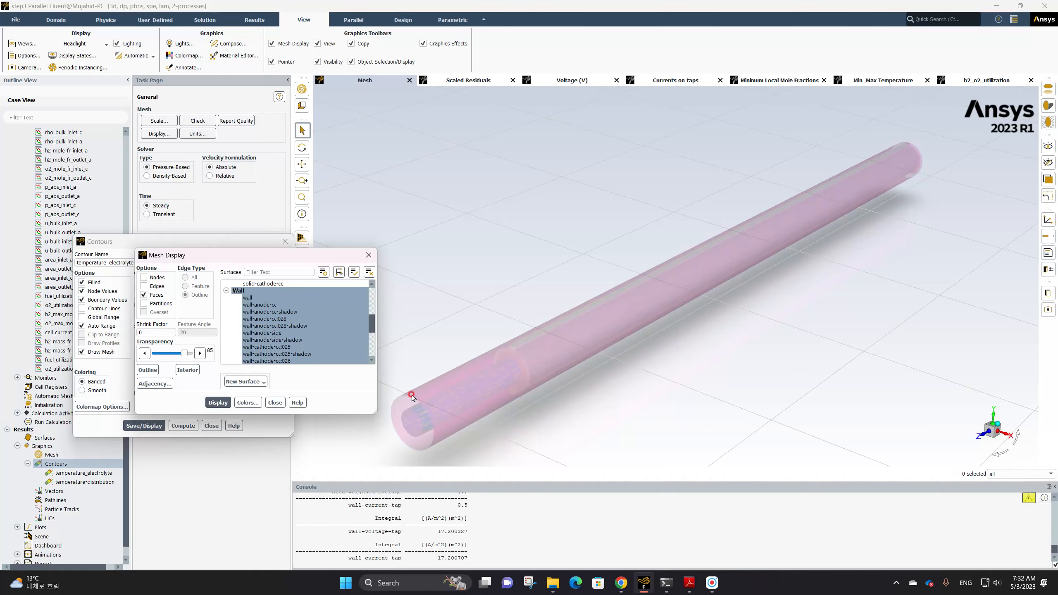
Select the anode and cathode flow-channel surfaces and display their mesh
scroll(258, 329, up, 2)
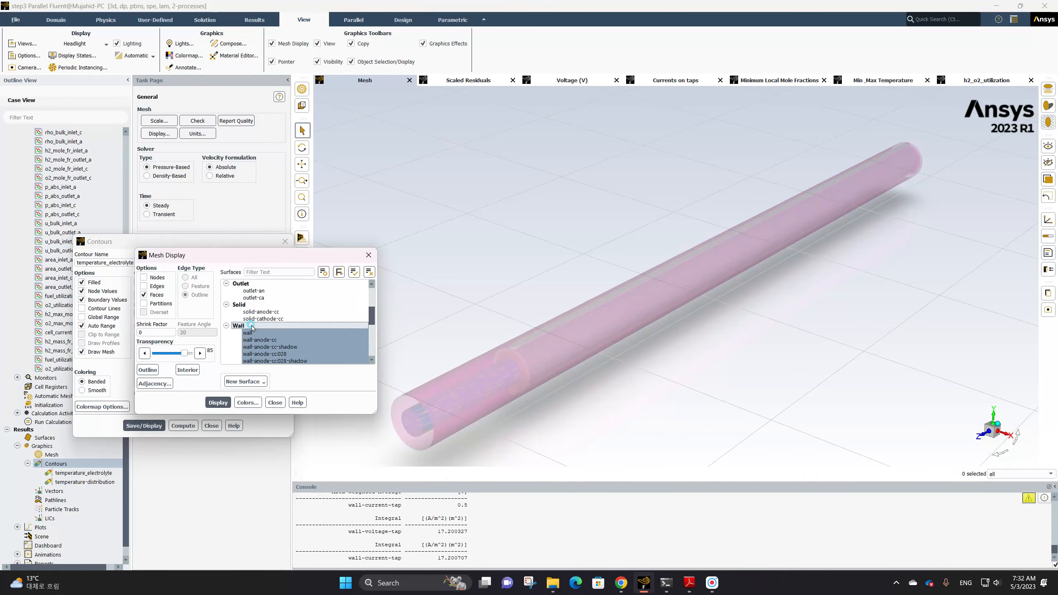
scroll(267, 317, up, 5)
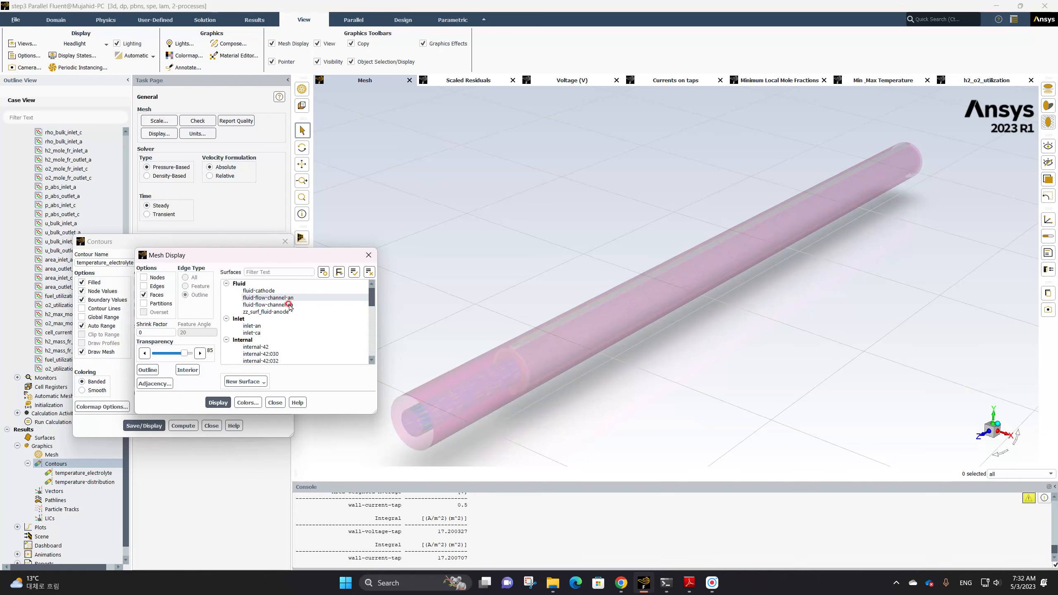
click(292, 297)
click(271, 305)
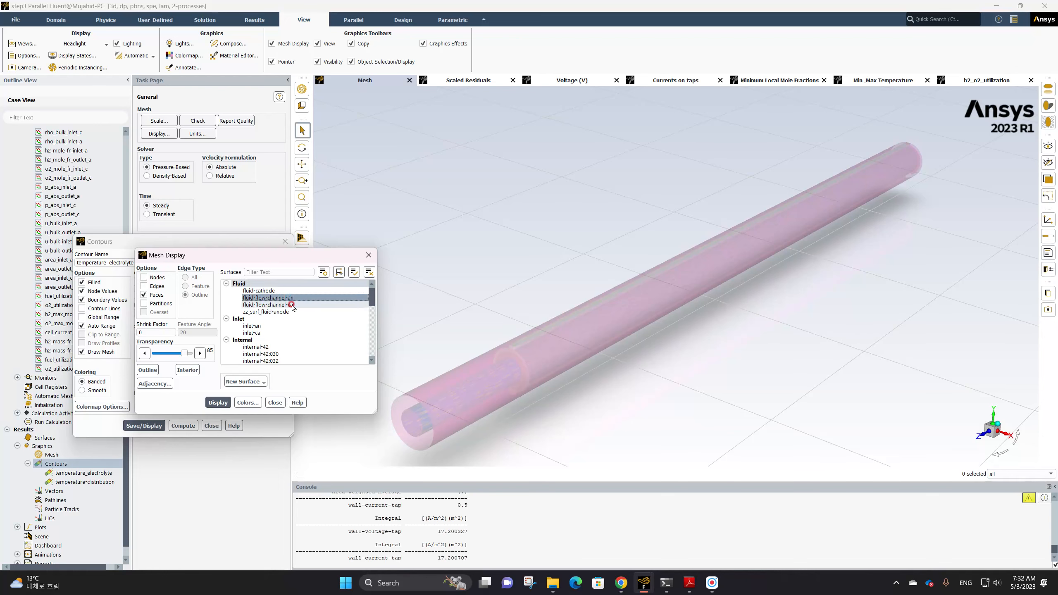
click(218, 403)
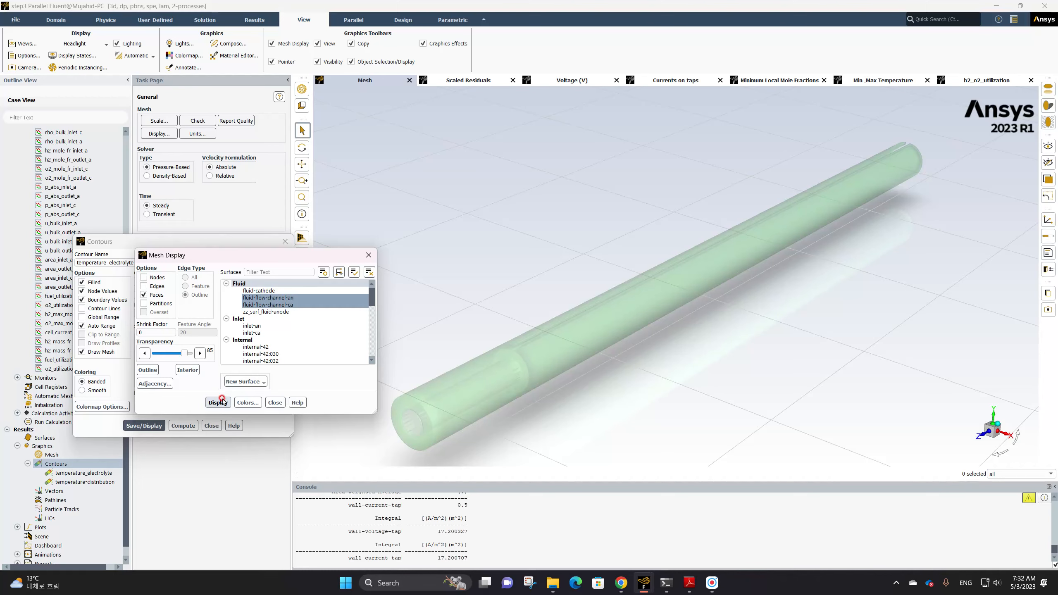
Display the mesh of only the cathode flow channel fluid-flow-channel-ca
click(273, 298)
click(269, 304)
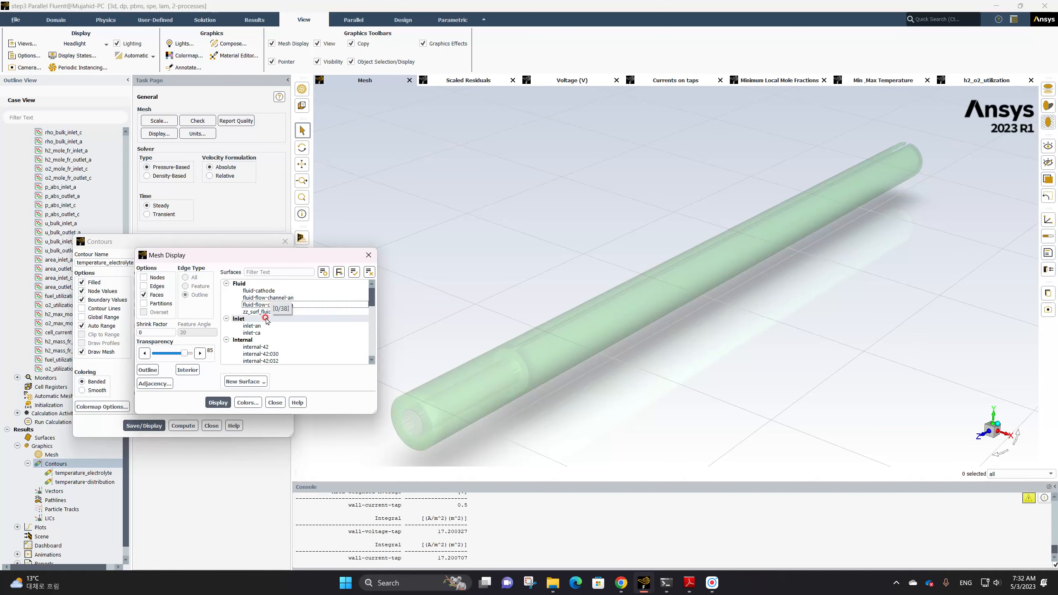
click(256, 304)
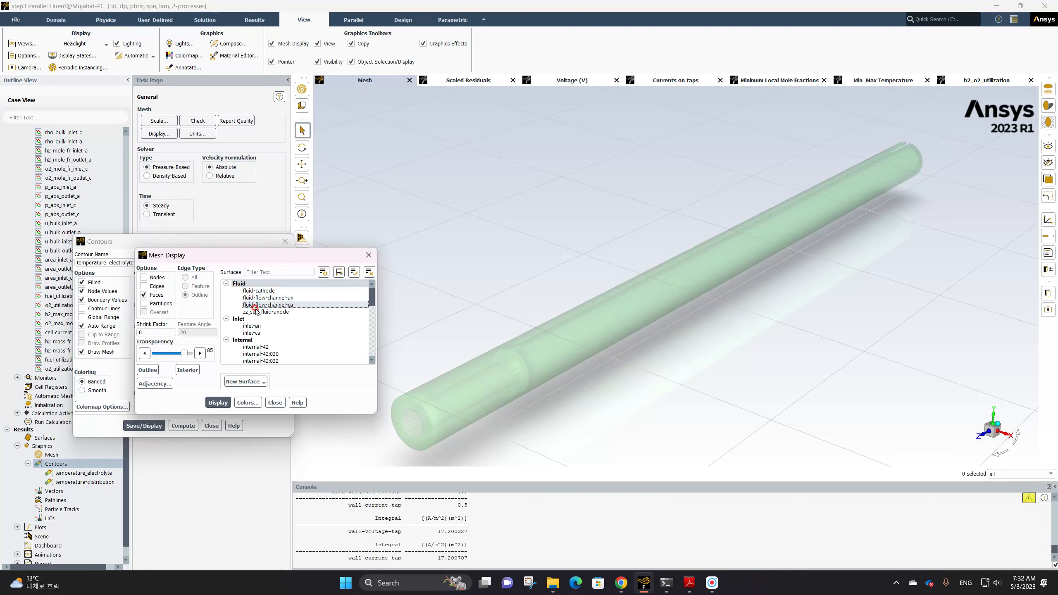
click(219, 402)
click(222, 402)
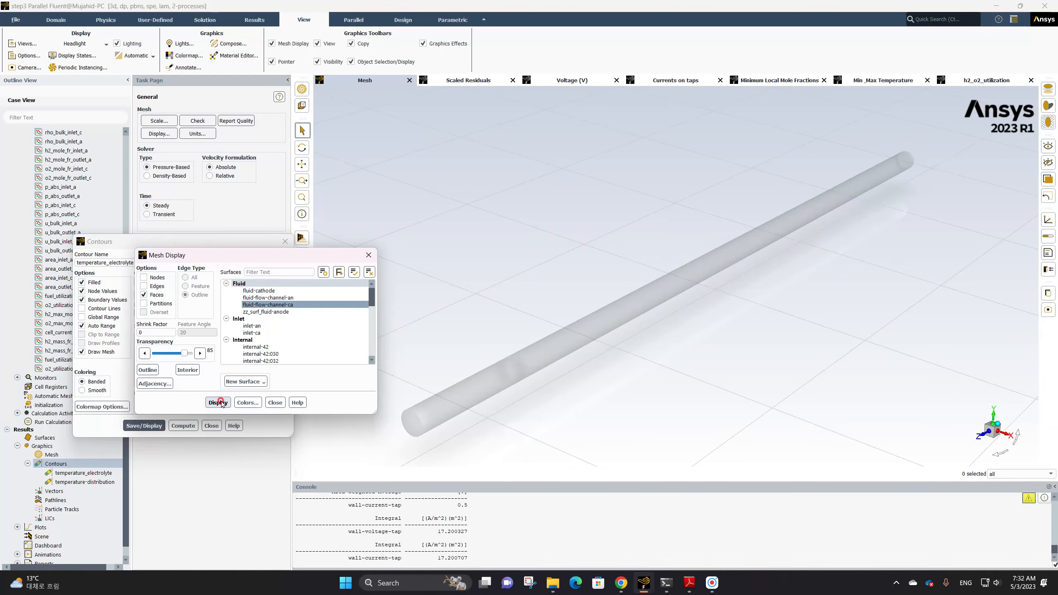
Add the zz_surf_fluid-anode surface to the selection and redisplay the mesh
click(414, 419)
click(276, 313)
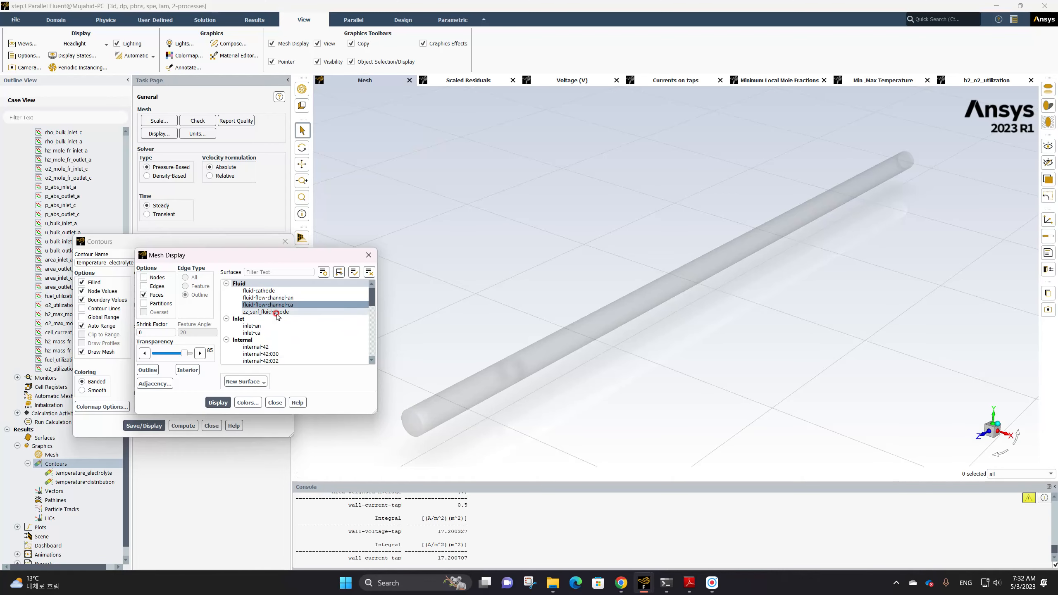
click(224, 402)
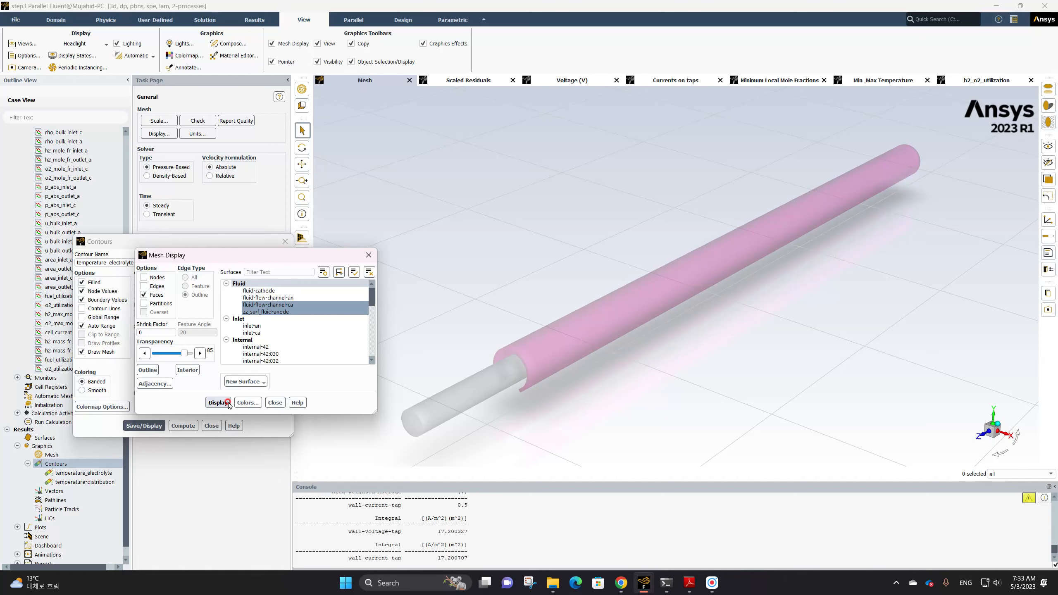
Swap the anode fluid for fluid-cathode in the selection and redisplay the mesh
click(274, 311)
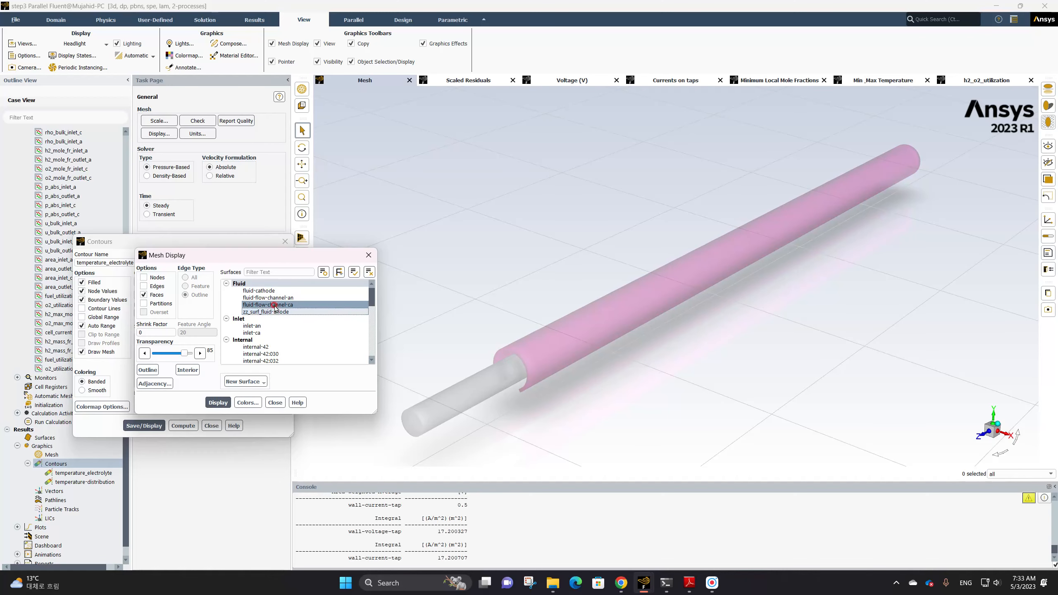
click(272, 298)
click(267, 291)
click(226, 401)
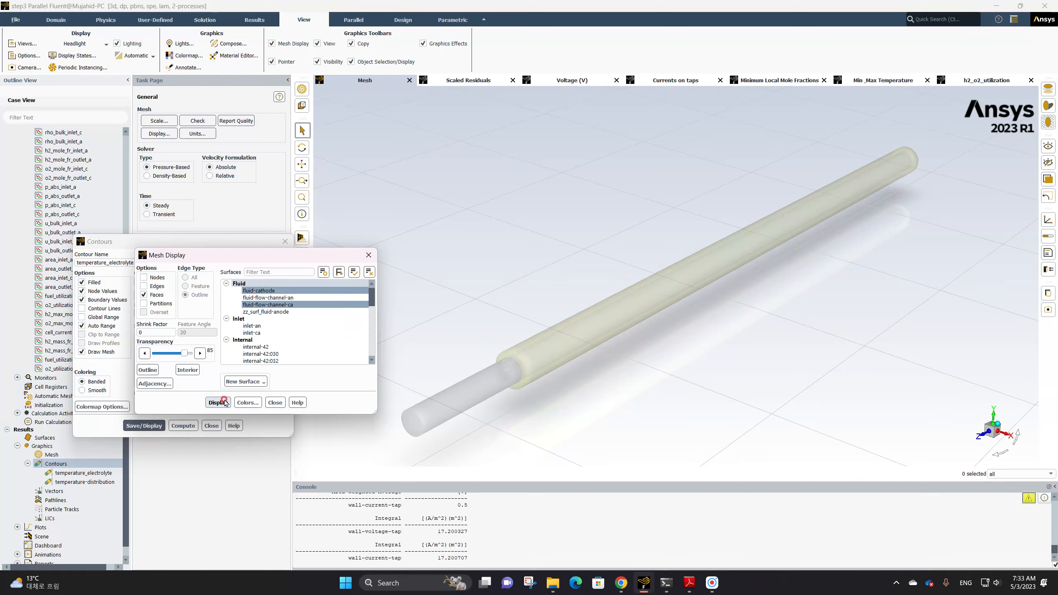
Reselect just the two fluid flow-channel surfaces and redisplay their mesh
click(267, 291)
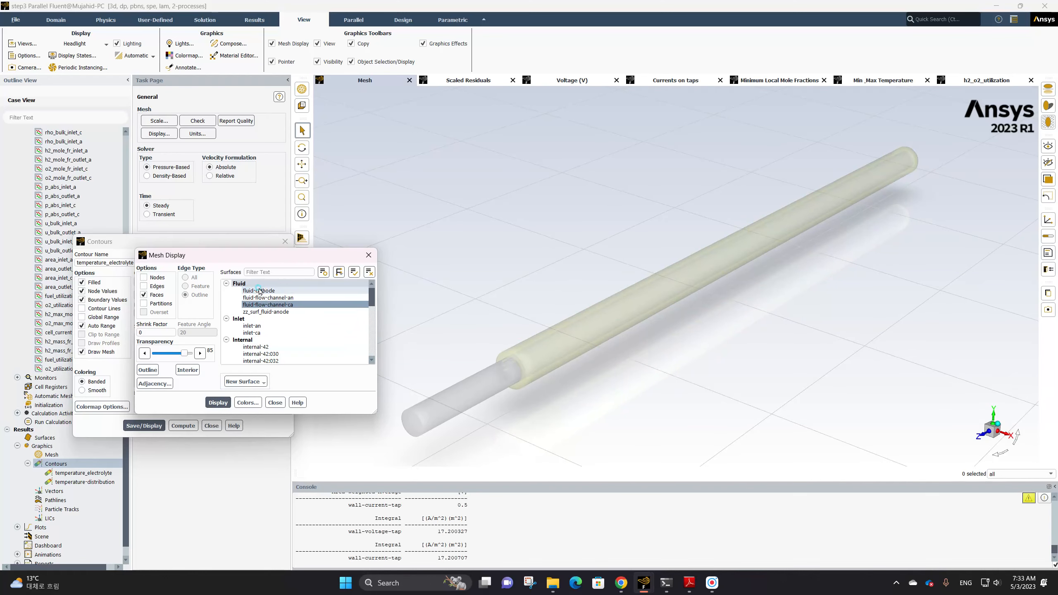
click(251, 353)
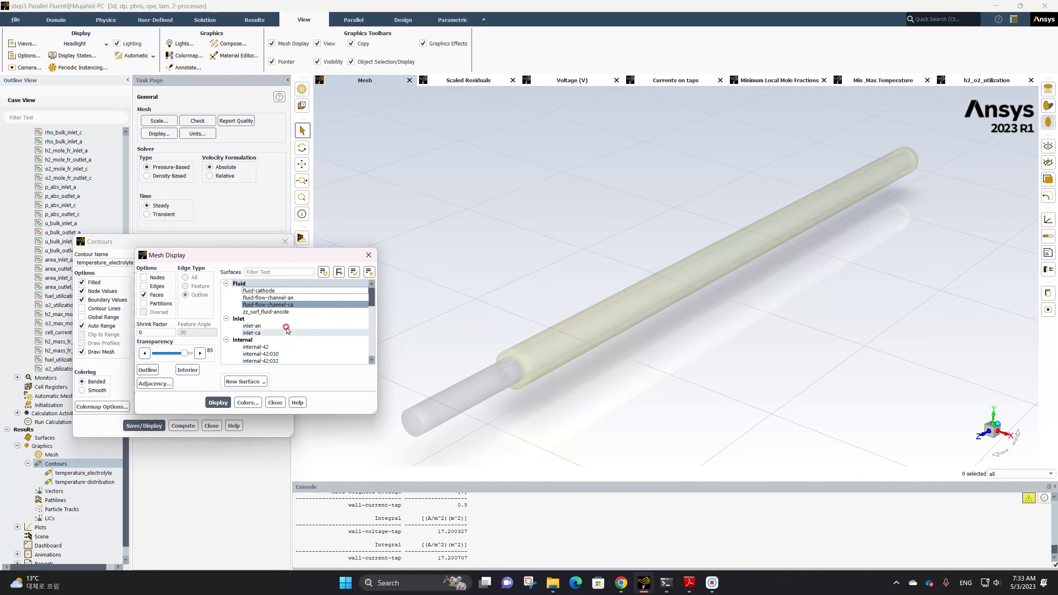
scroll(281, 345, down, 2)
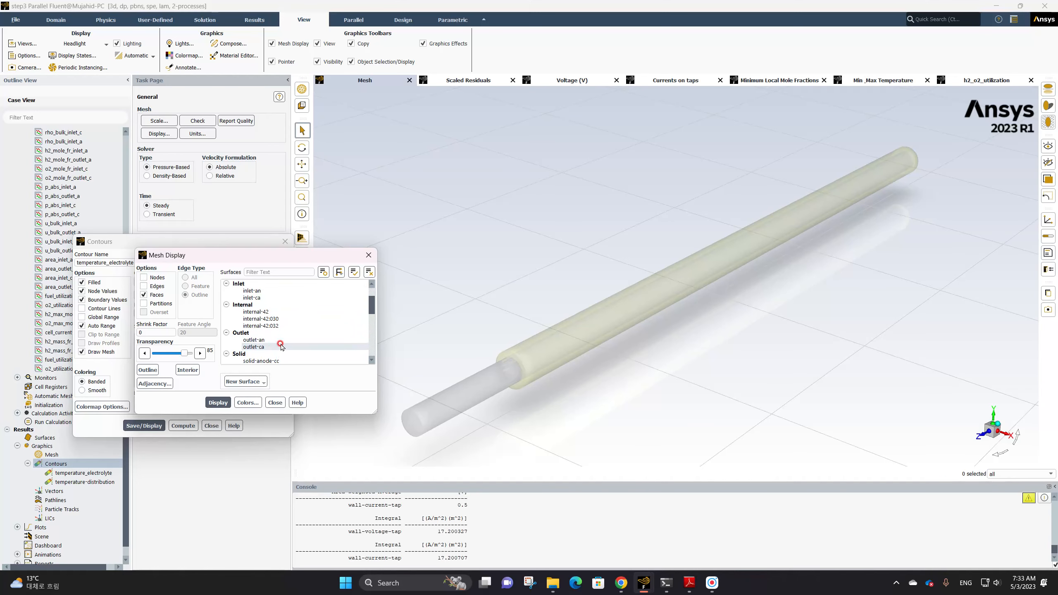
scroll(281, 345, down, 2)
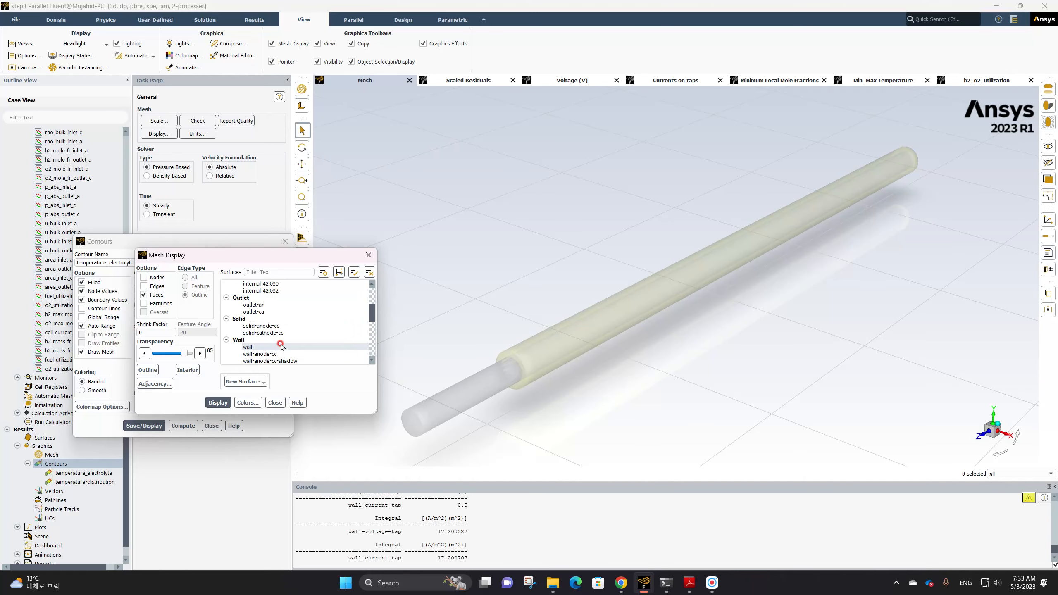
scroll(281, 345, up, 4)
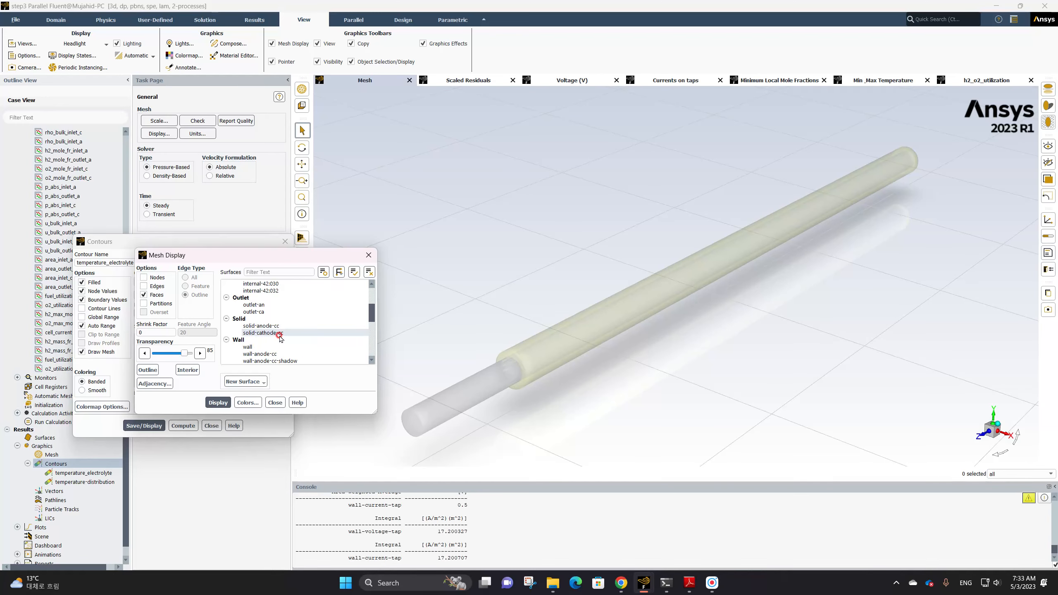
click(275, 298)
click(223, 401)
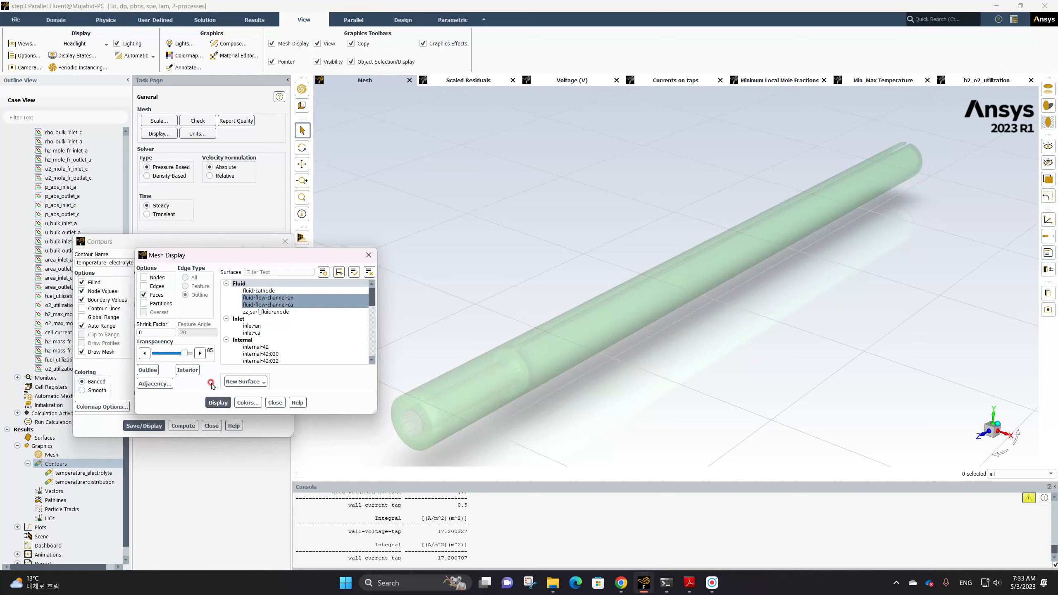
Open the mesh colors options, keep coloring by type, and redisplay the mesh
click(236, 304)
click(240, 402)
click(144, 277)
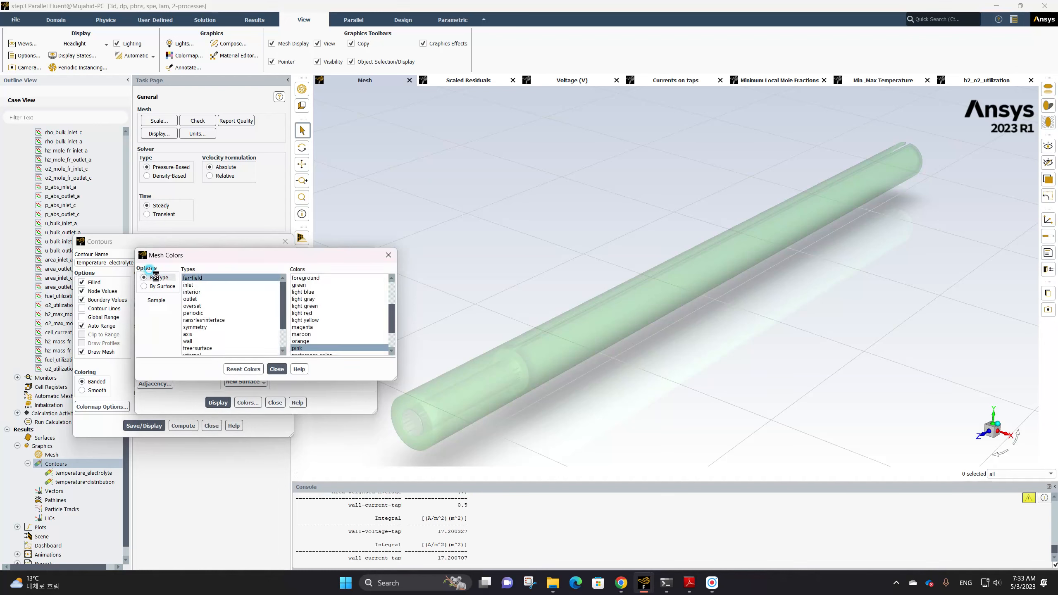
click(279, 370)
click(219, 402)
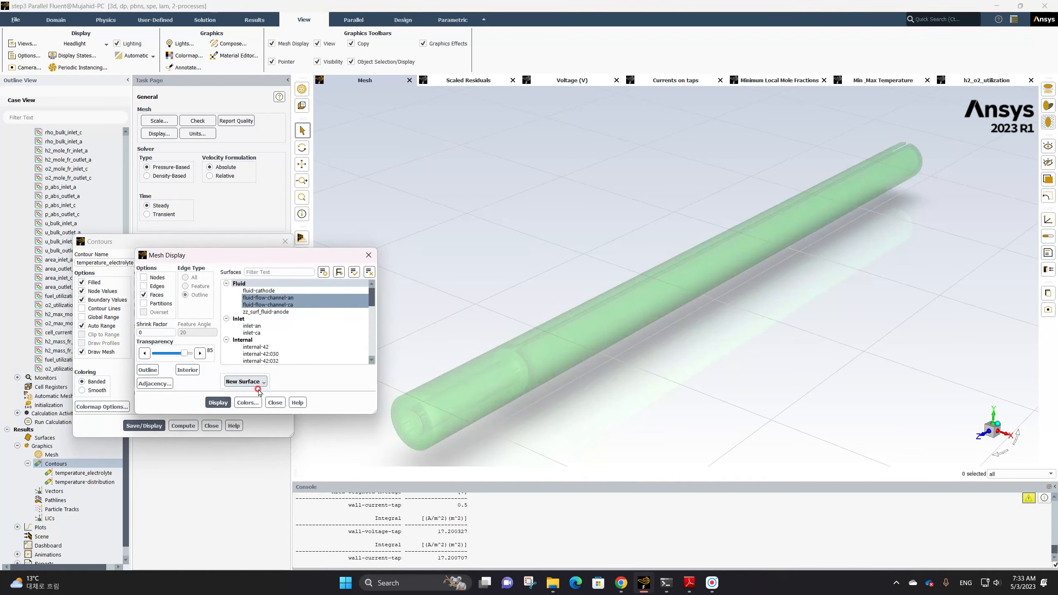
click(248, 402)
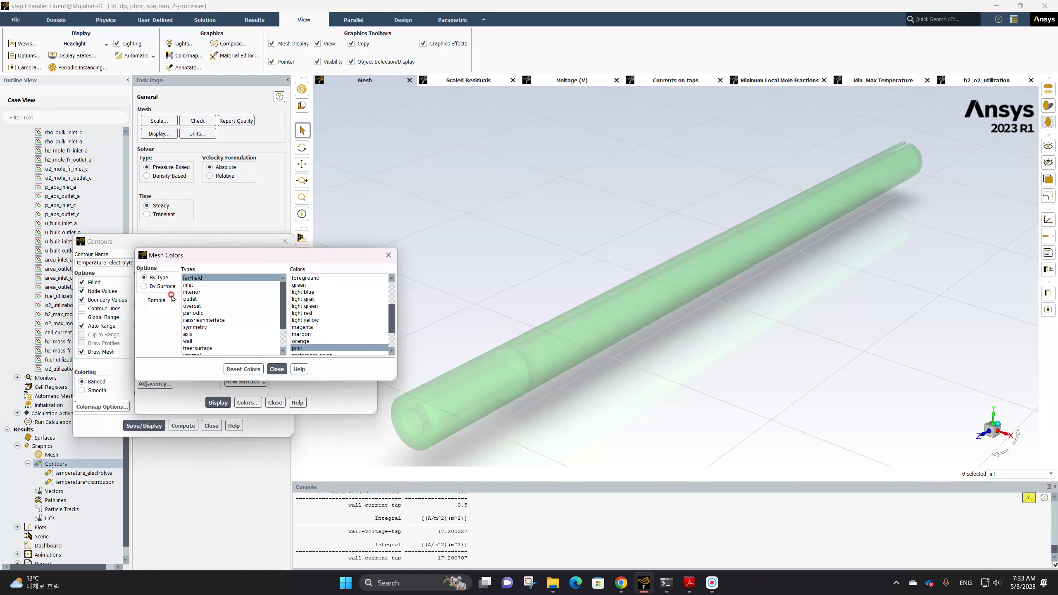
click(277, 369)
click(218, 403)
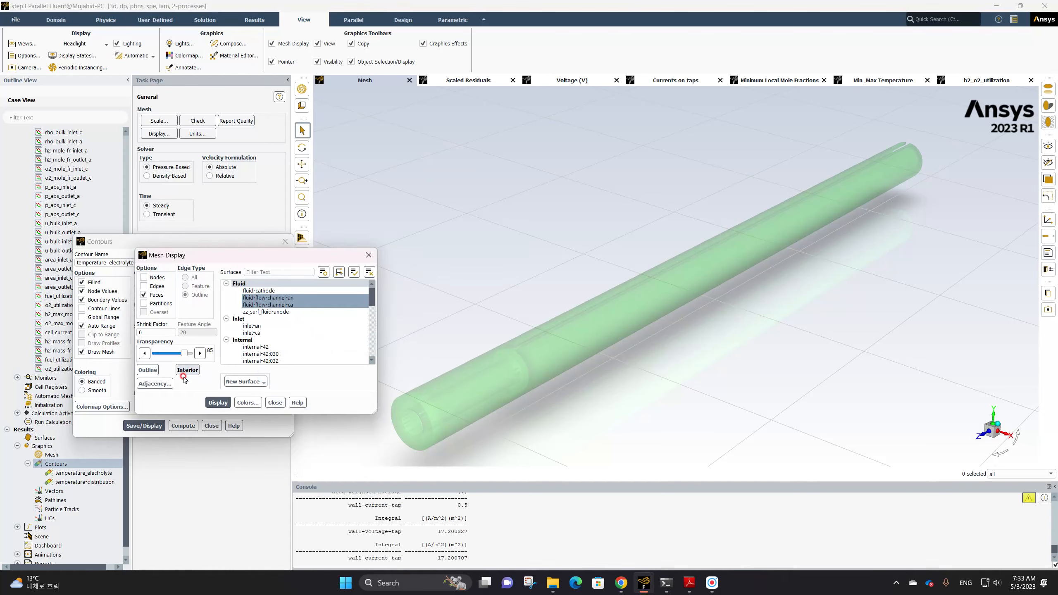
Close the mesh display and show the electrolyte static temperature contour with the mesh overlay
click(275, 403)
click(144, 426)
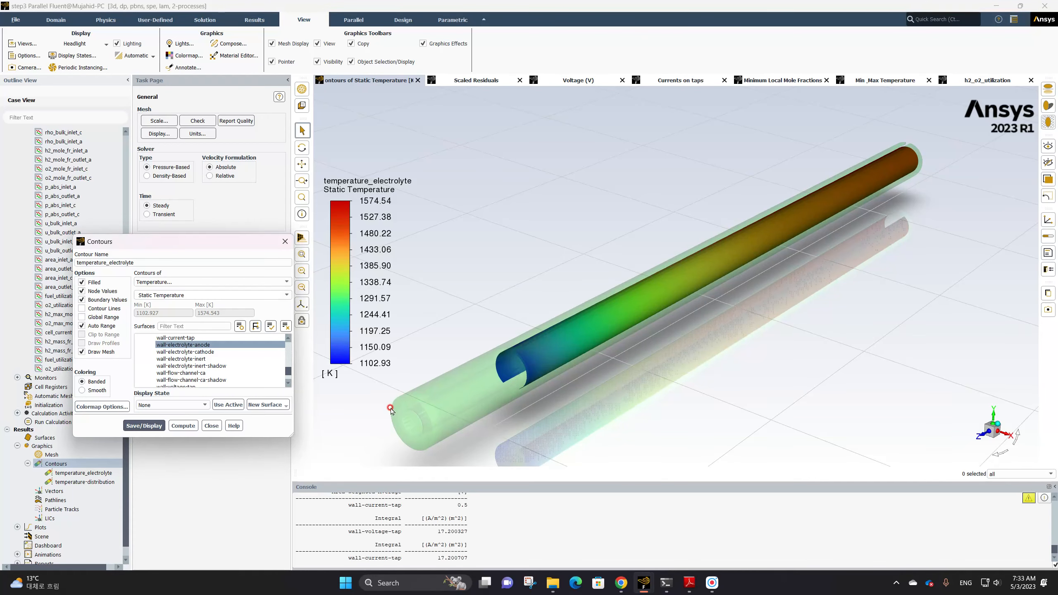
Reopen the Draw Mesh settings, clear the flow-channel surfaces, and display the mesh
scroll(216, 358, up, 4)
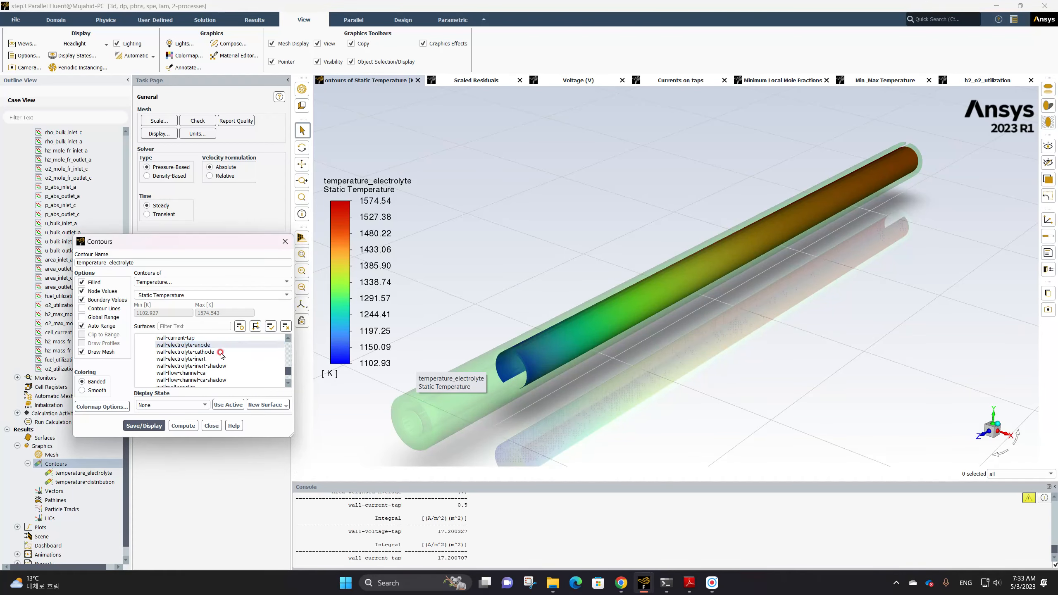
click(90, 352)
click(266, 297)
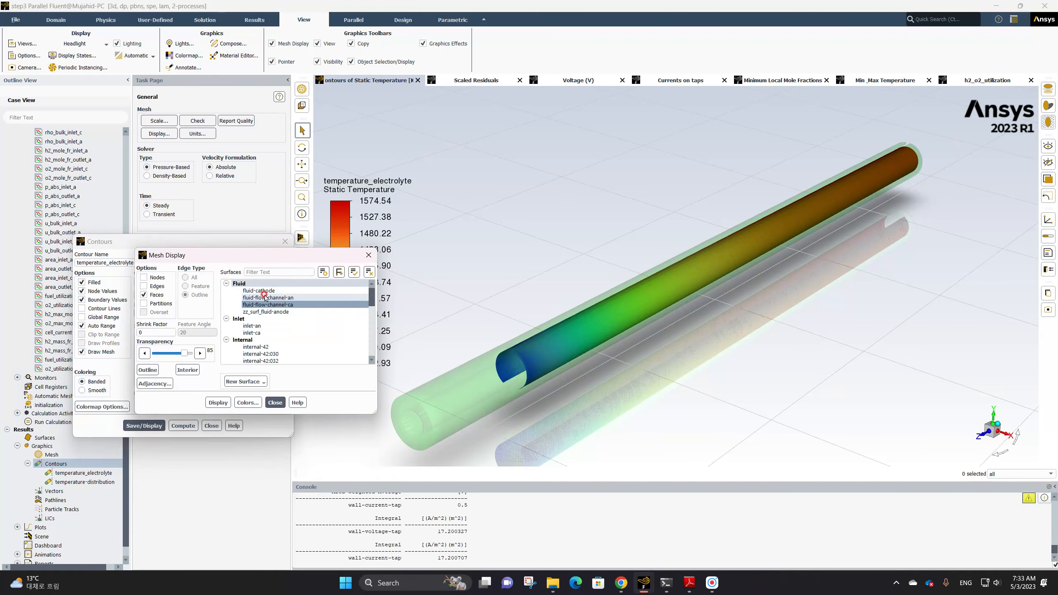
click(262, 299)
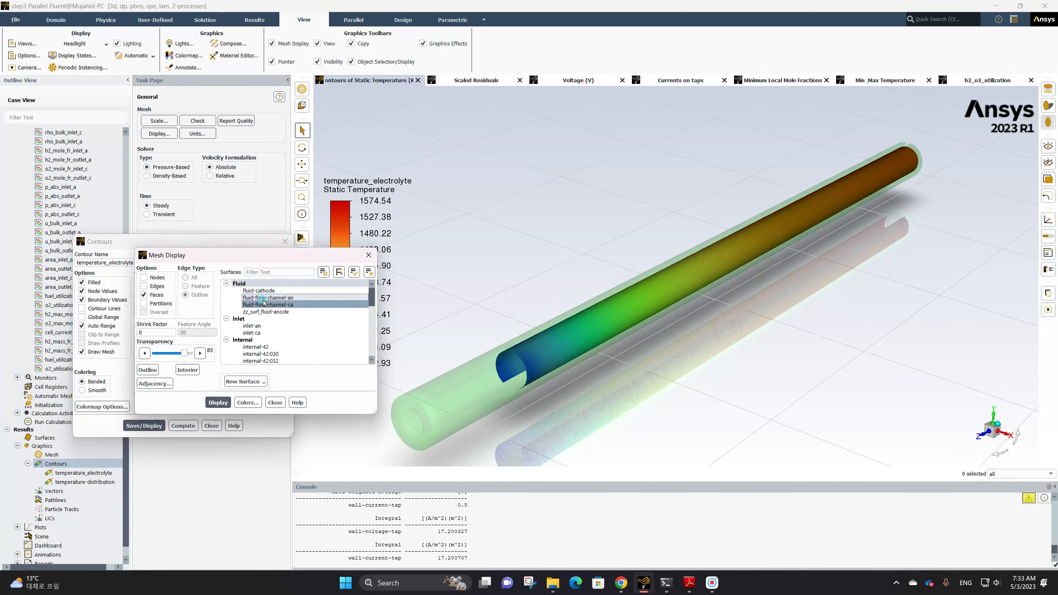
click(263, 304)
click(228, 403)
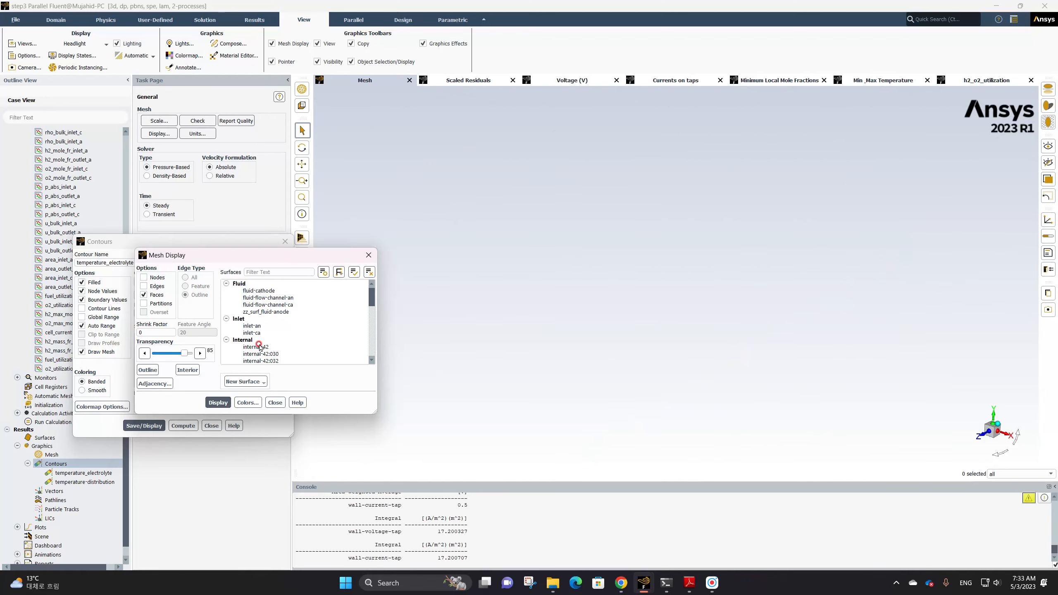
Preview the mesh of the wall surface, then of wall-anode-cc on its own
scroll(279, 328, down, 8)
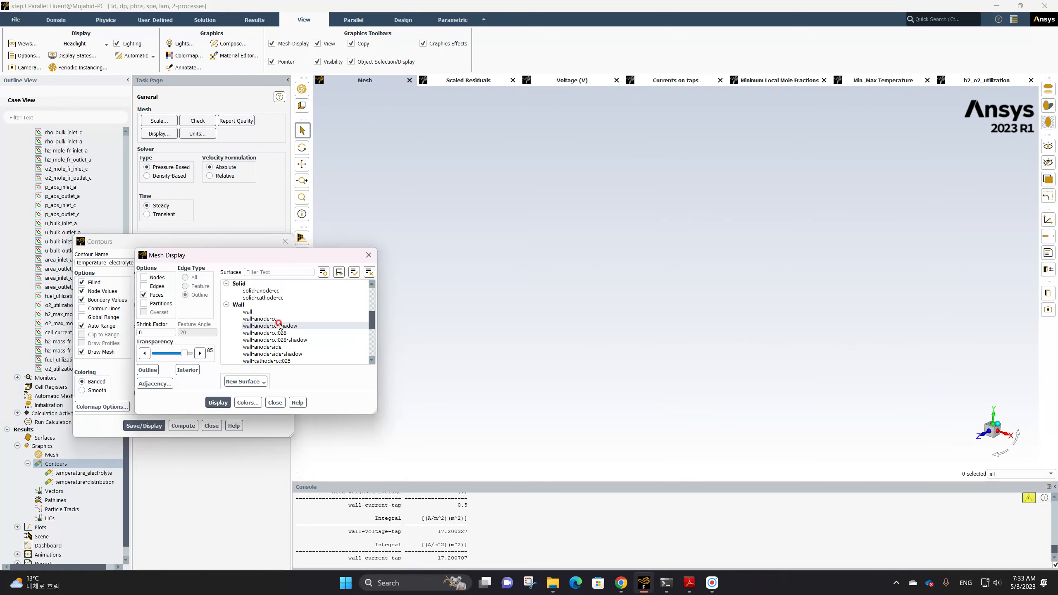
click(250, 311)
click(223, 401)
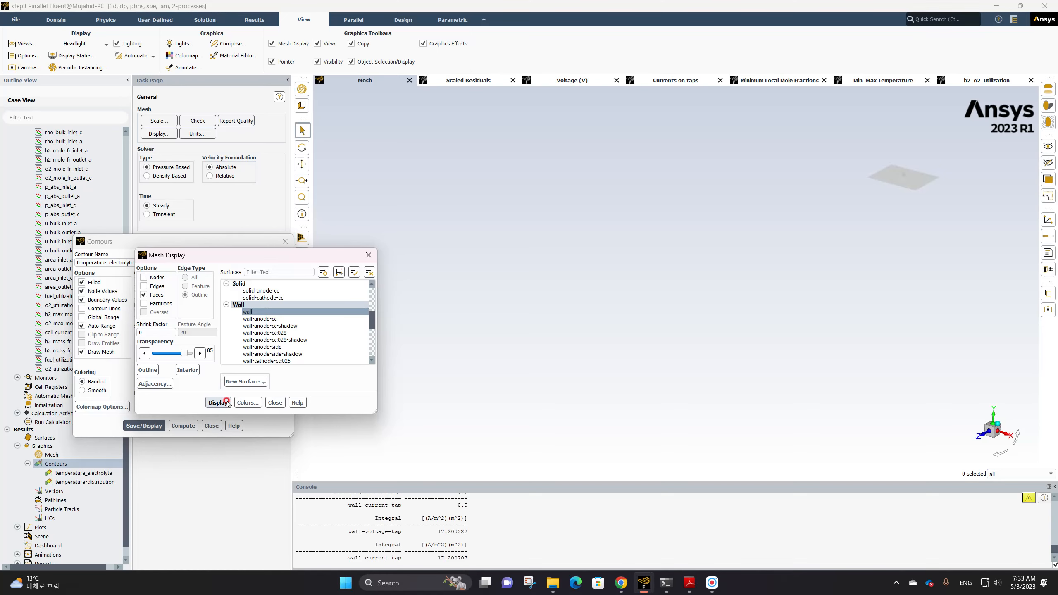
click(250, 311)
click(260, 318)
click(225, 398)
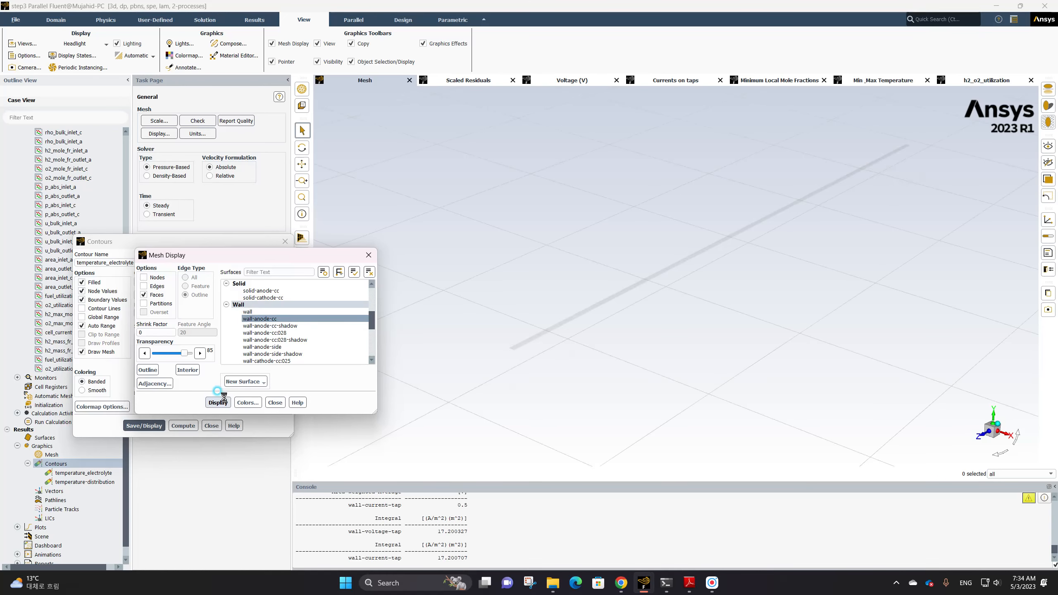
Select wall-cathode-cc025 instead and display its mesh
click(260, 318)
click(268, 340)
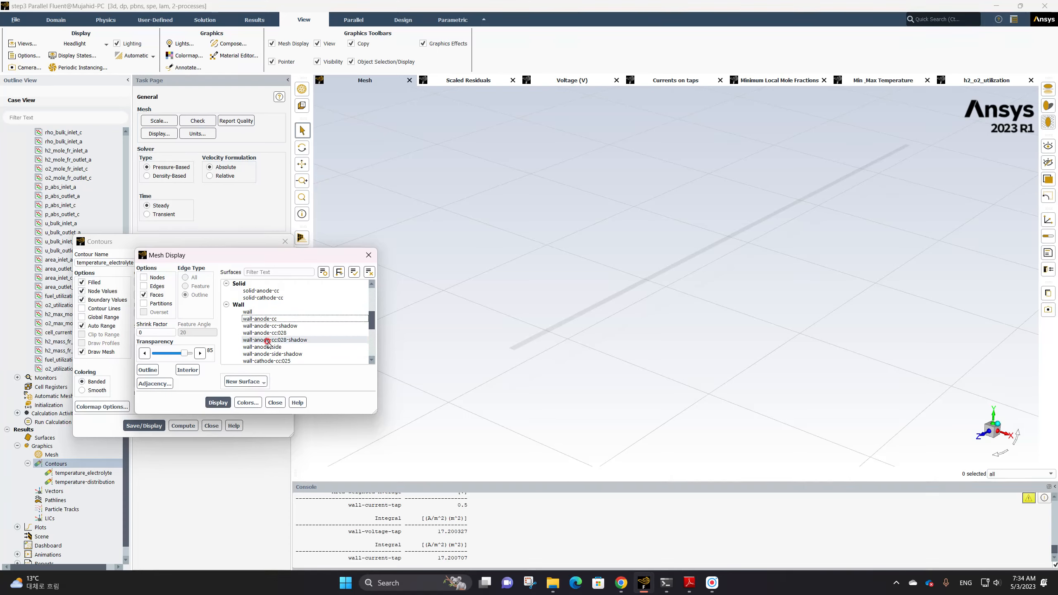
click(267, 361)
scroll(255, 356, down, 3)
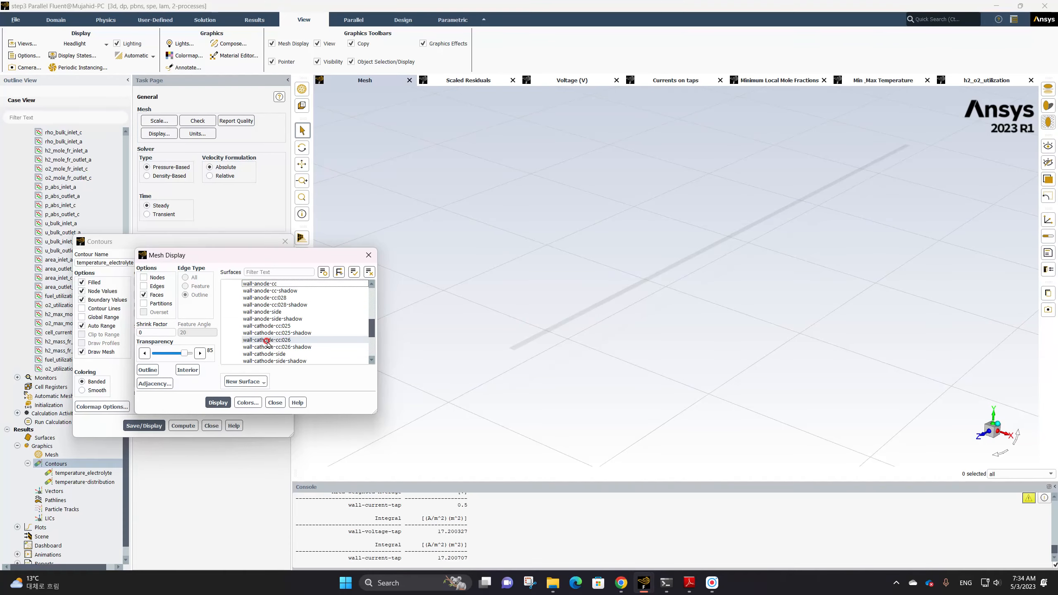
click(218, 403)
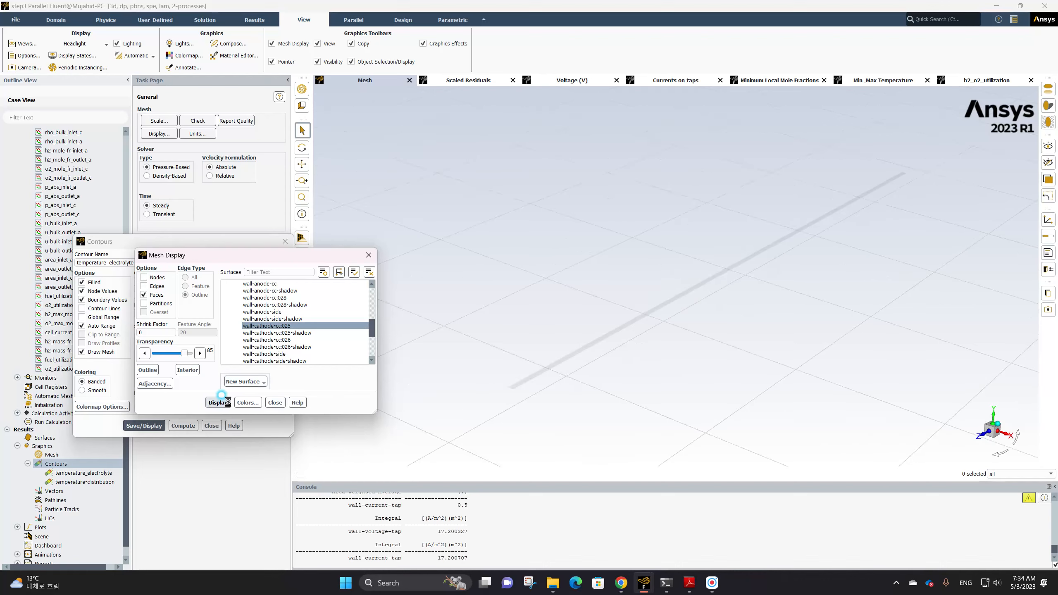
Switch the mesh surface selection to wall-electrolyte-inert and display its mesh
click(266, 326)
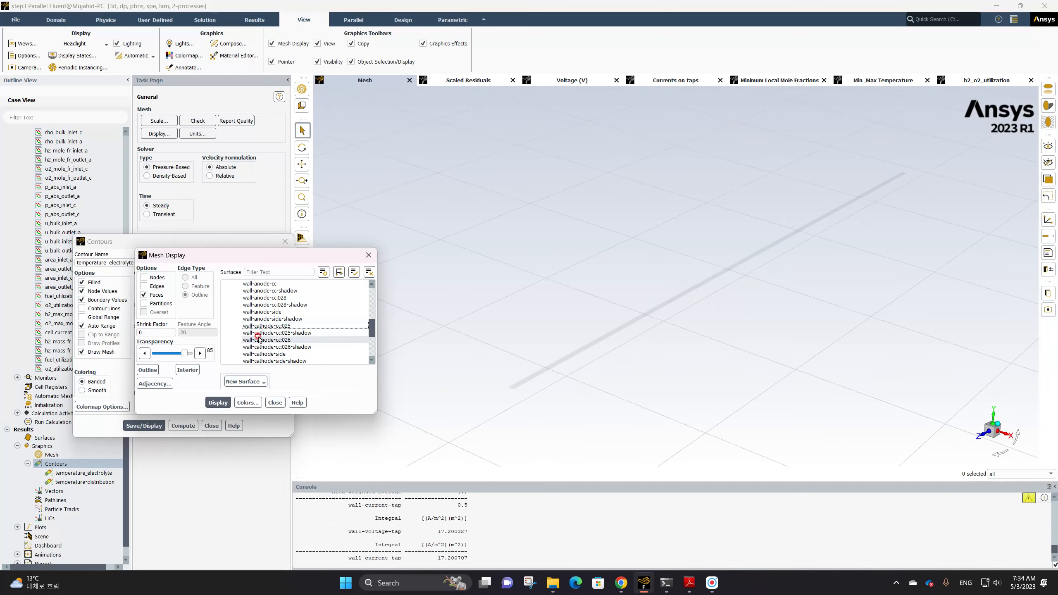
click(258, 311)
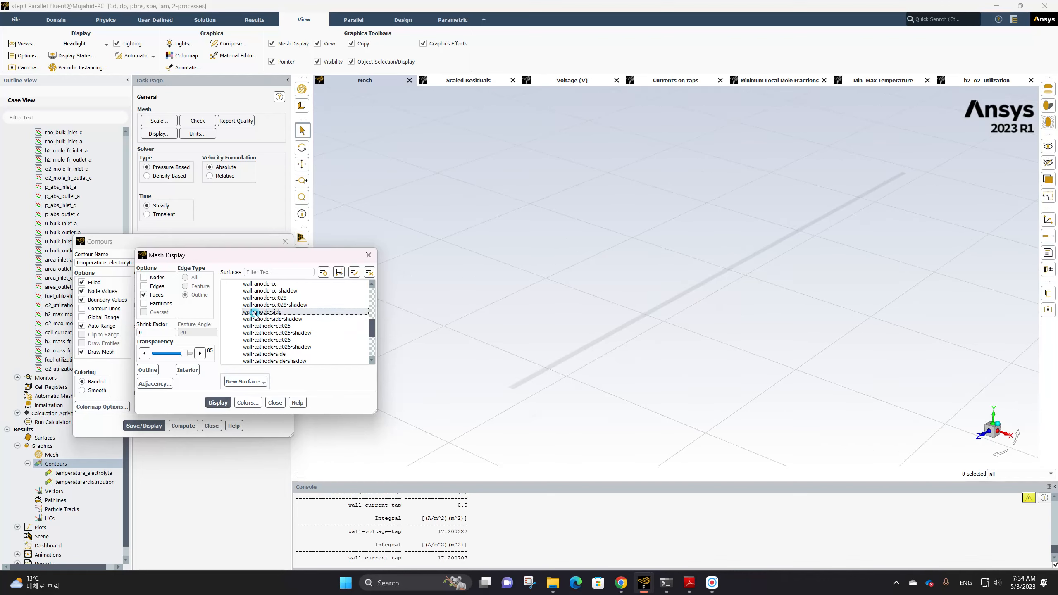
scroll(273, 335, down, 2)
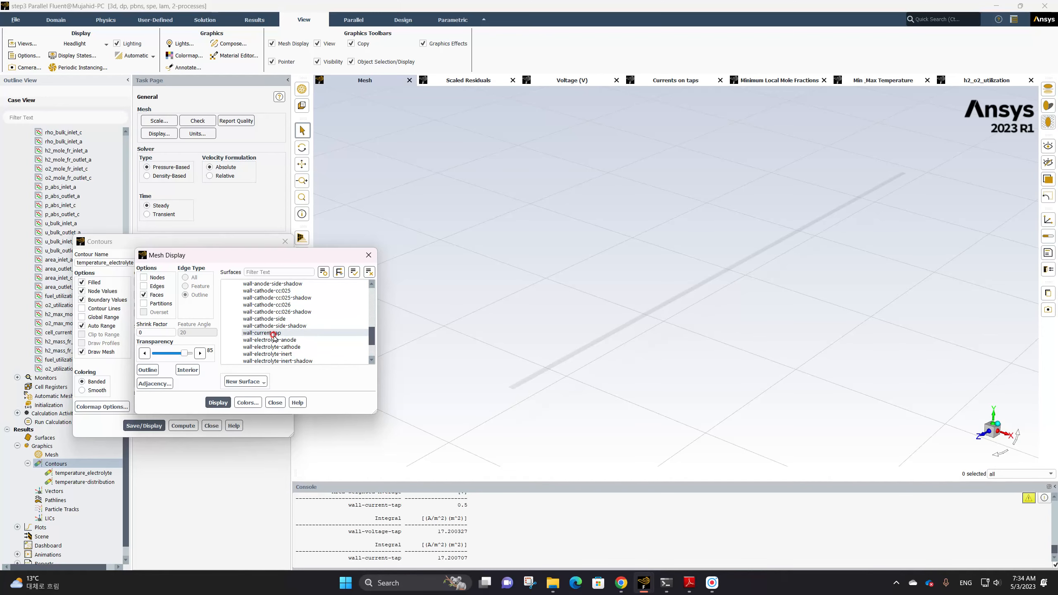
scroll(270, 335, down, 2)
click(269, 319)
click(228, 402)
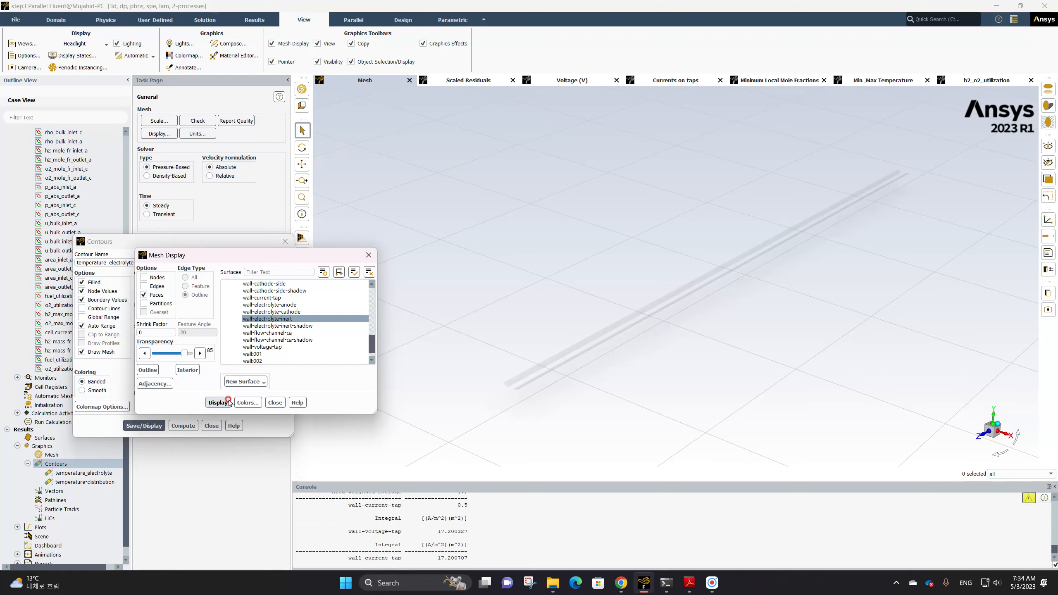
Select wall001, wall002, wall007 and wall024 instead and display their mesh
click(286, 319)
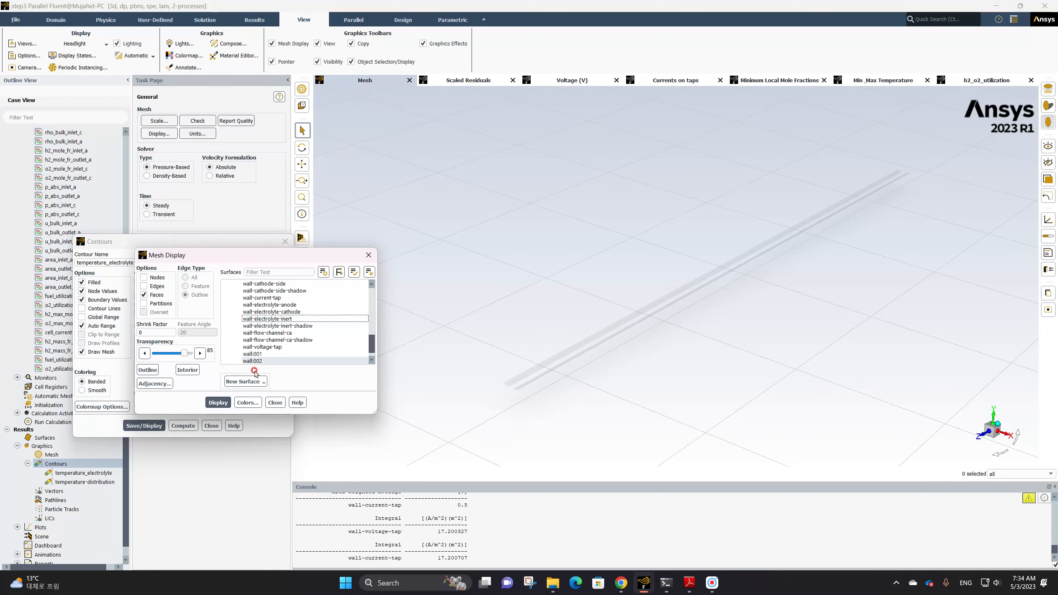
click(253, 354)
click(223, 398)
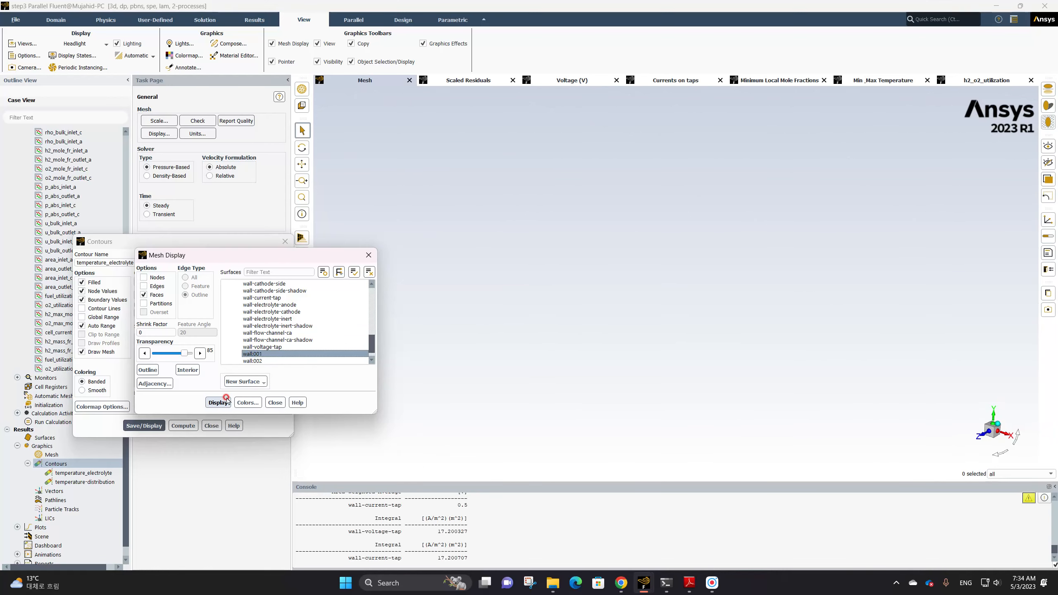
click(252, 361)
click(217, 402)
scroll(277, 355, down, 1)
click(277, 354)
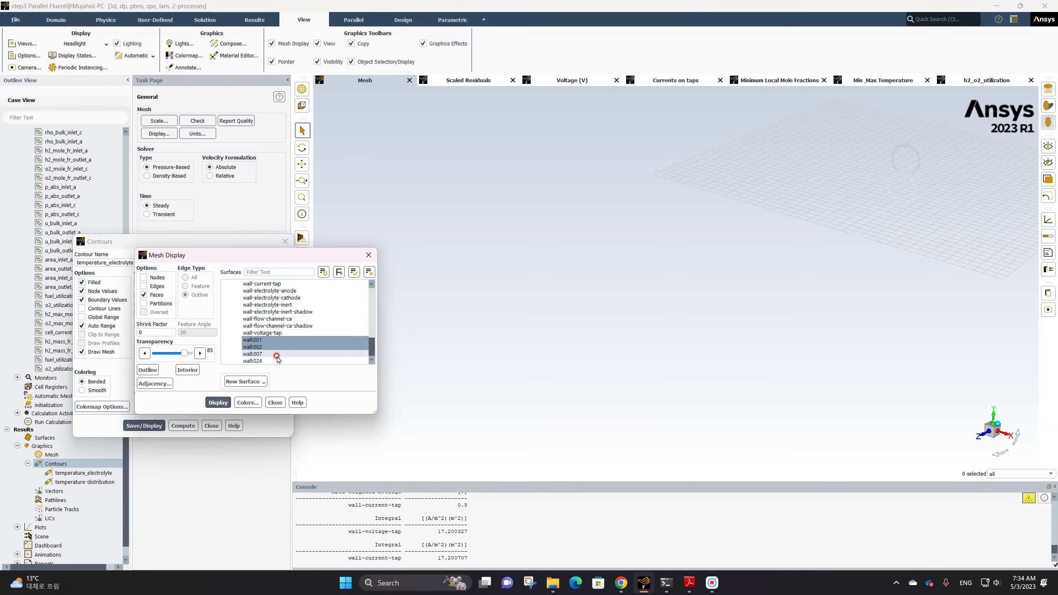
click(255, 361)
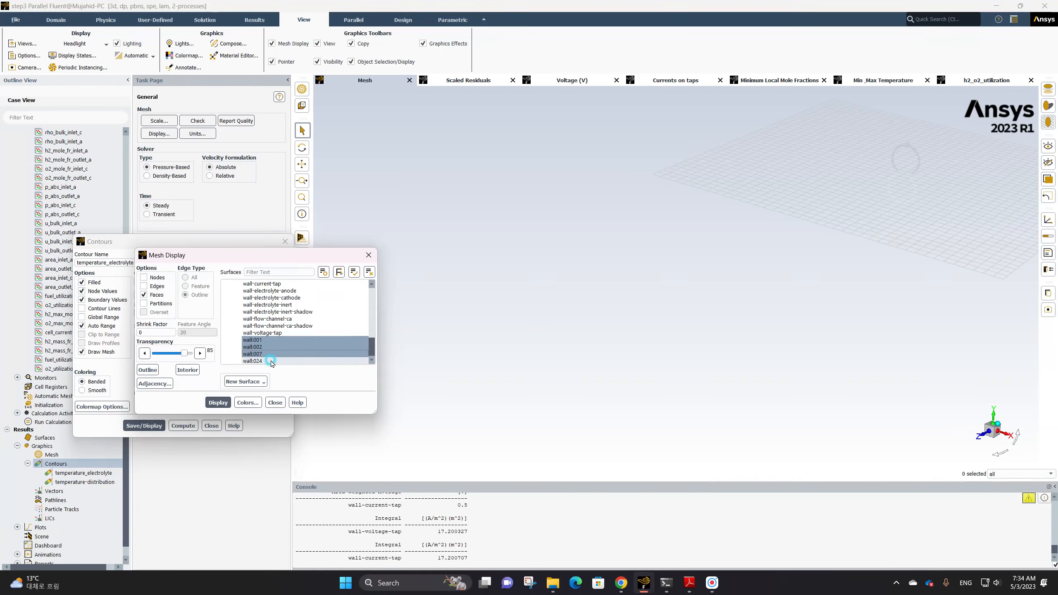
click(227, 401)
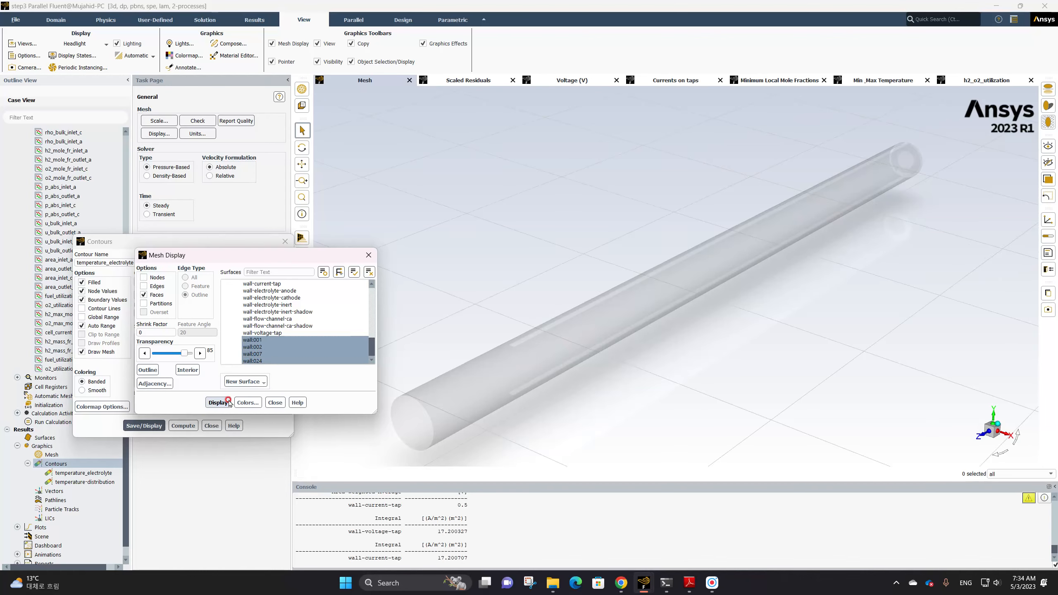
Keep only wall007 and wall024 selected, set the mesh transparency to 93, and display the mesh
click(272, 341)
click(220, 403)
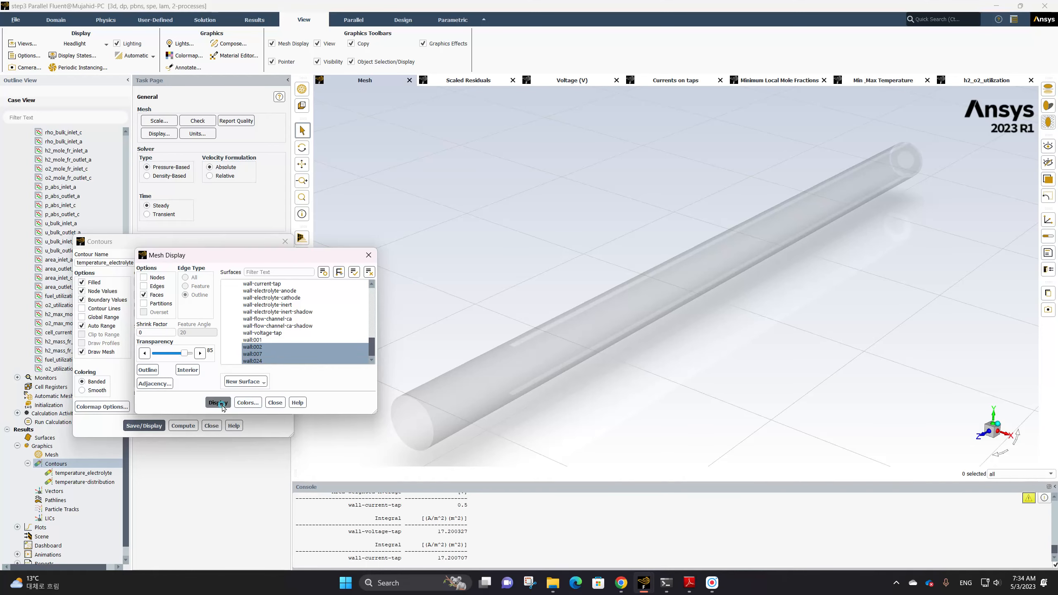
click(254, 347)
click(219, 403)
click(224, 404)
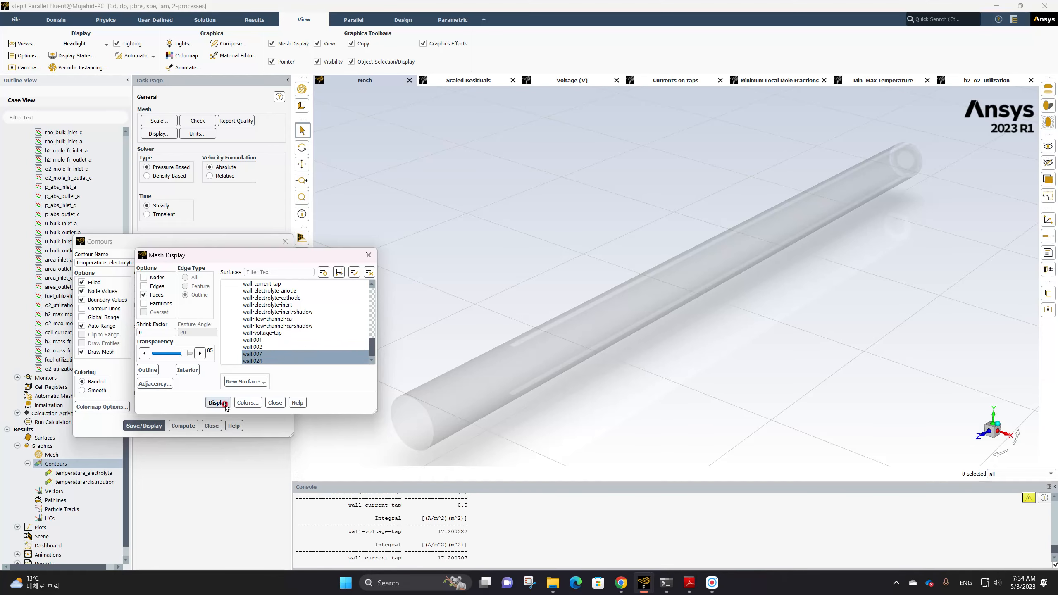
click(254, 361)
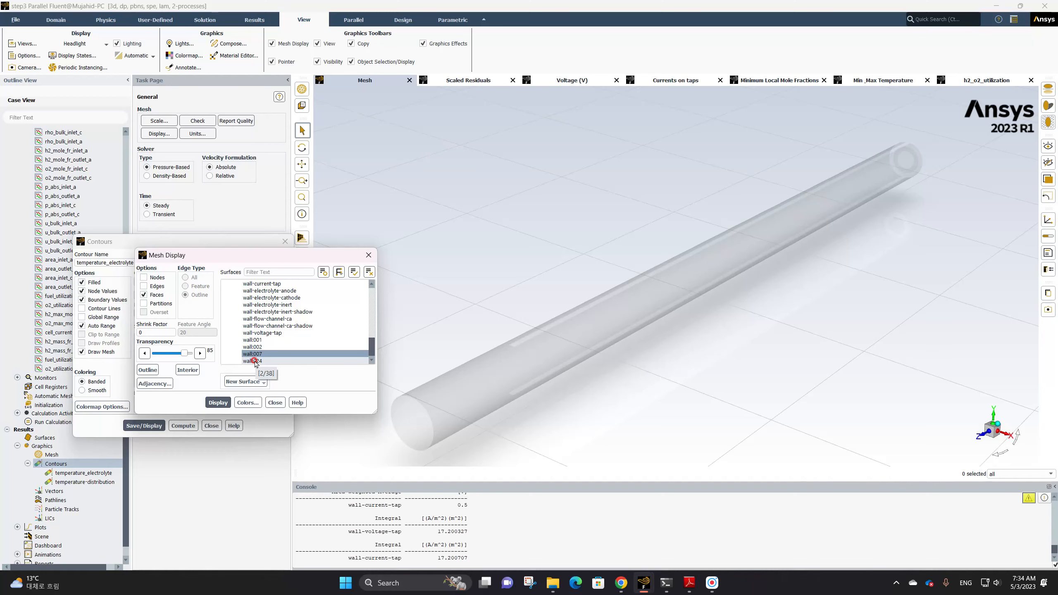
click(255, 361)
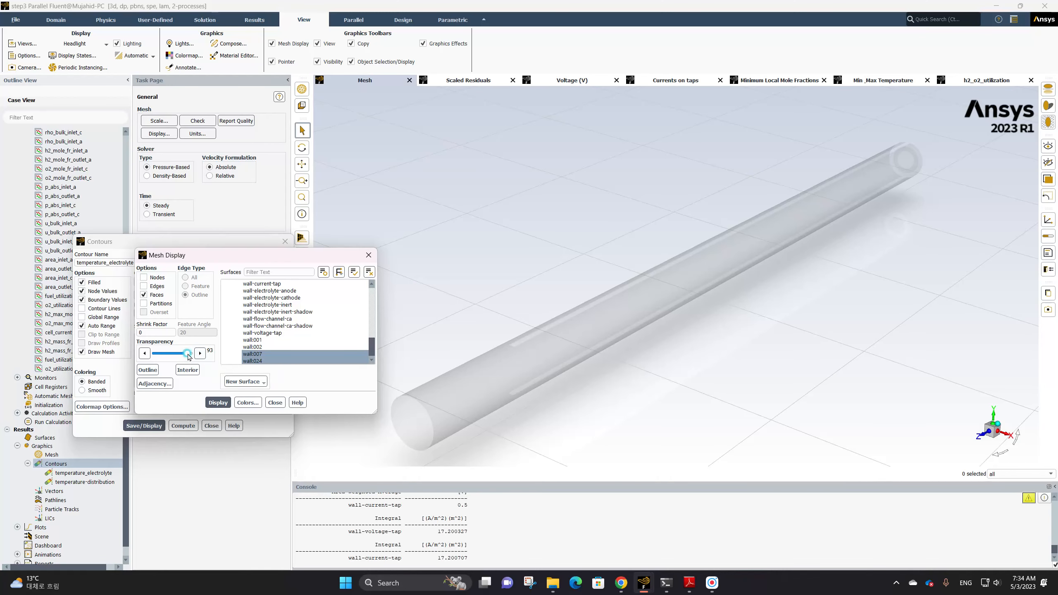
click(219, 403)
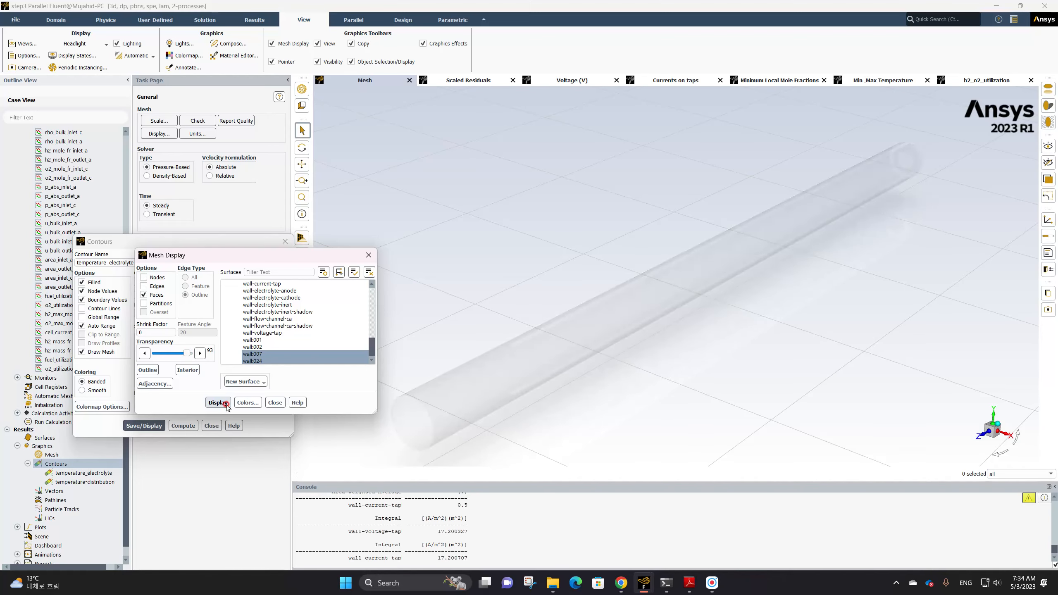
Close the mesh settings and save and display the electrolyte temperature contour with the mesh overlay
click(306, 354)
click(313, 354)
click(278, 402)
click(105, 381)
click(137, 422)
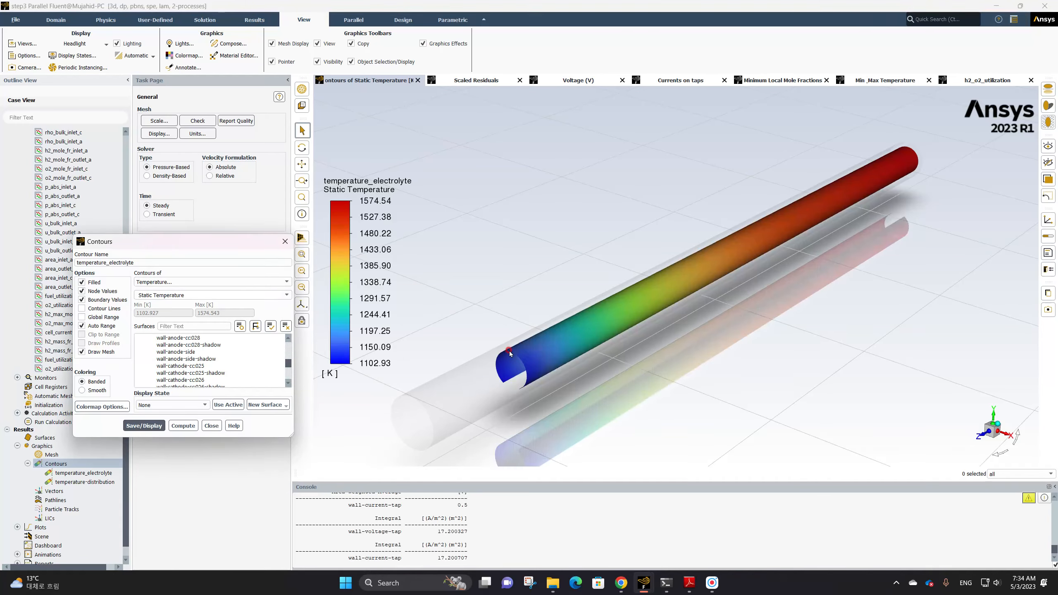
Reopen the Draw Mesh settings and display the mesh of the inlet surfaces
middle_drag(507, 360, 531, 337)
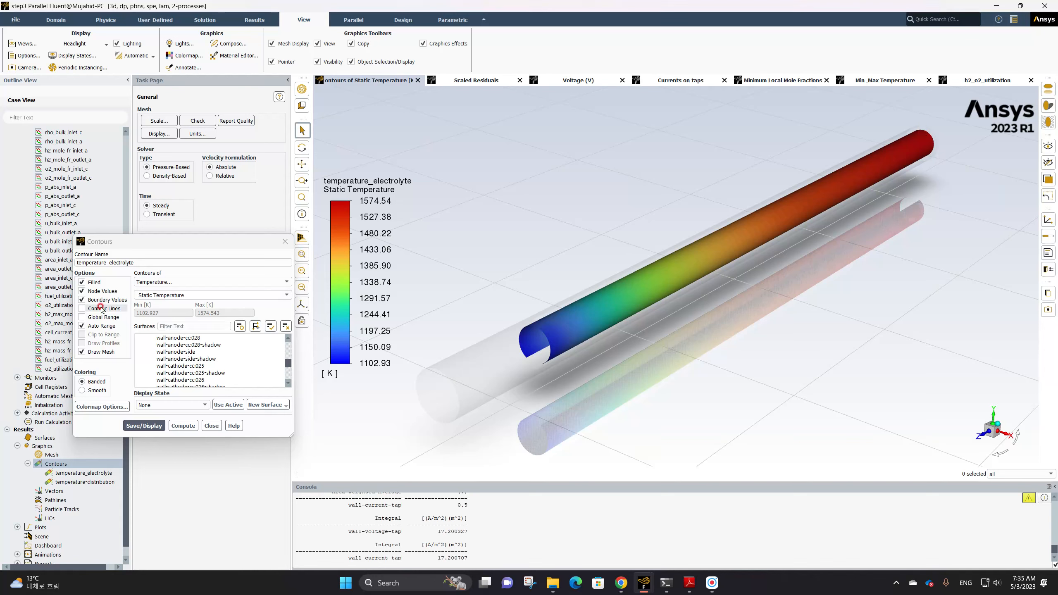
click(99, 352)
click(101, 352)
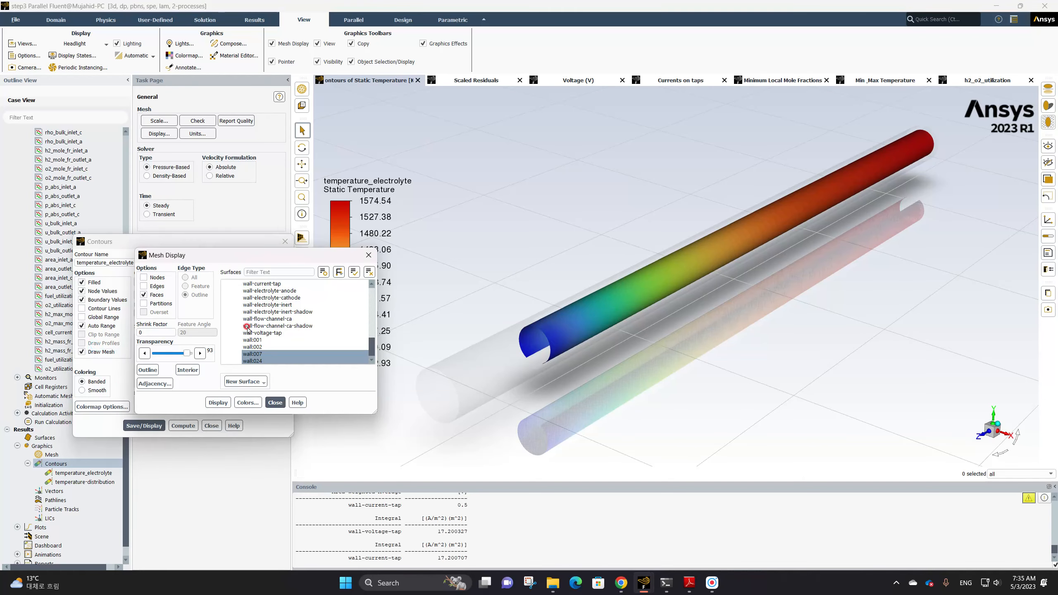
scroll(274, 329, down, 3)
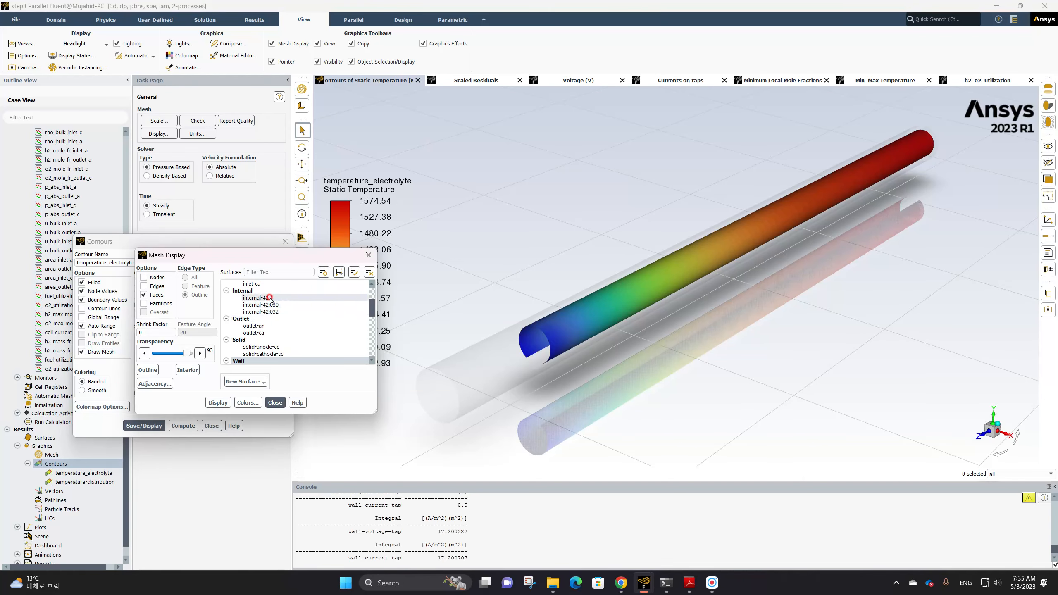
scroll(270, 329, up, 3)
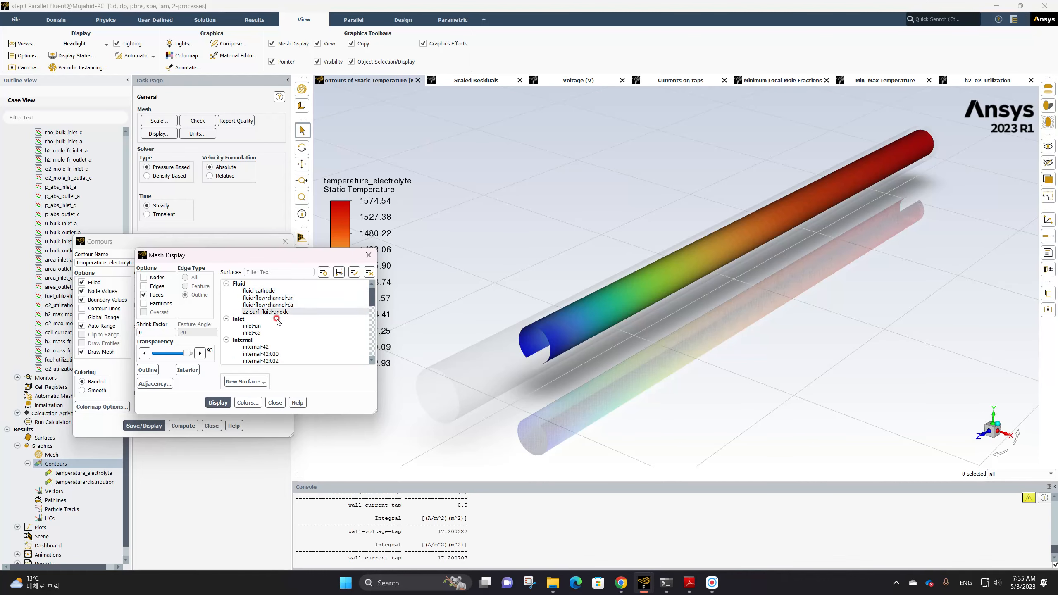
click(239, 319)
click(221, 402)
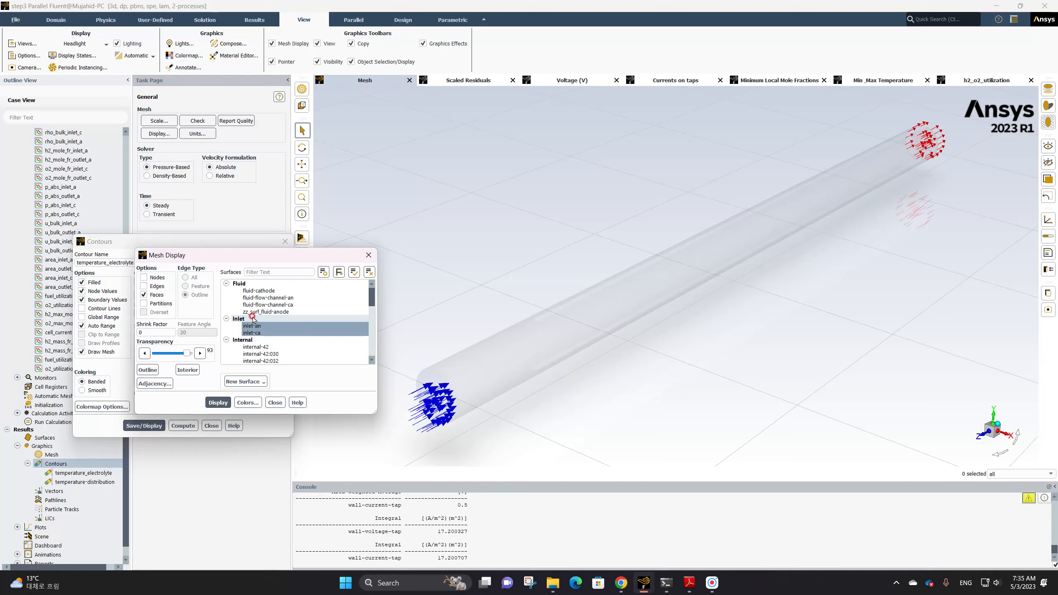
Change the surface selection to include outlet-ca, display the mesh, and redraw the electrolyte temperature contour, closing the contour dialog
click(265, 333)
click(266, 326)
scroll(289, 333, down, 3)
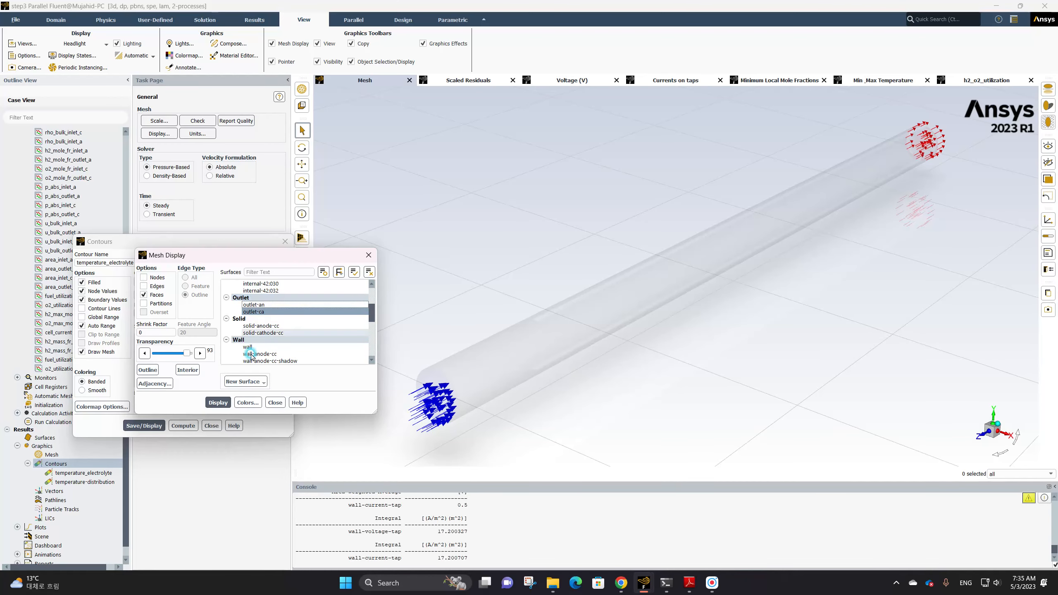
click(218, 403)
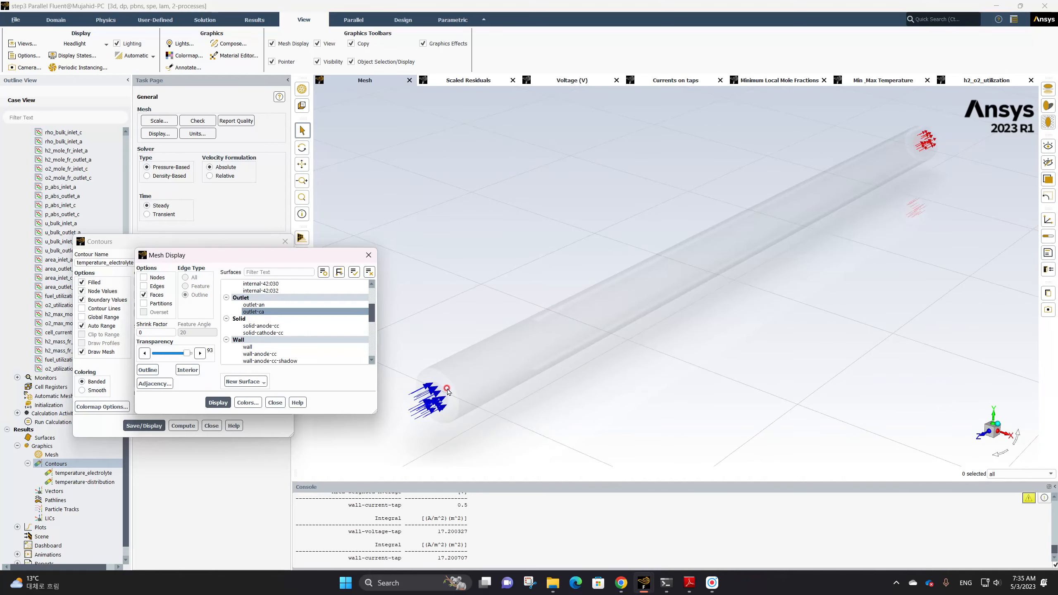
click(274, 402)
click(152, 424)
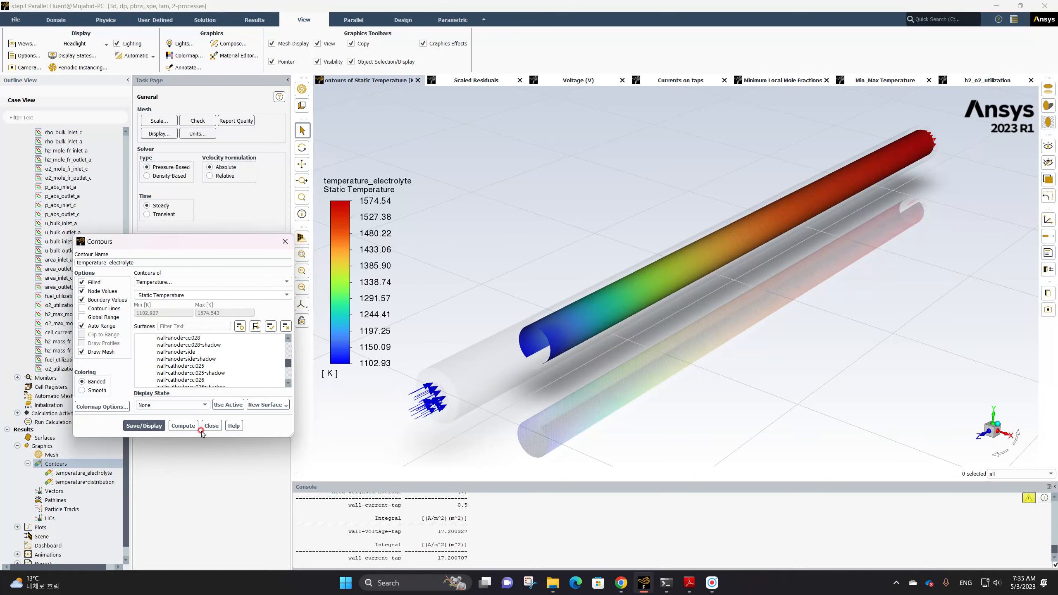
click(218, 425)
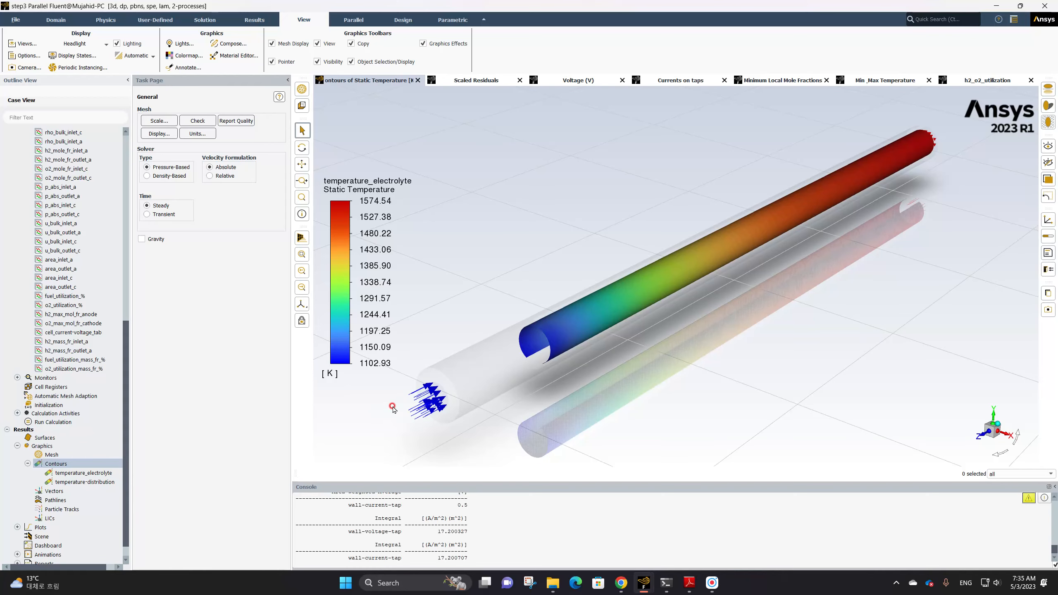
Duplicate the temperature_electrolyte contour and rename the copy current-density_electrolyte
right_click(63, 465)
click(61, 482)
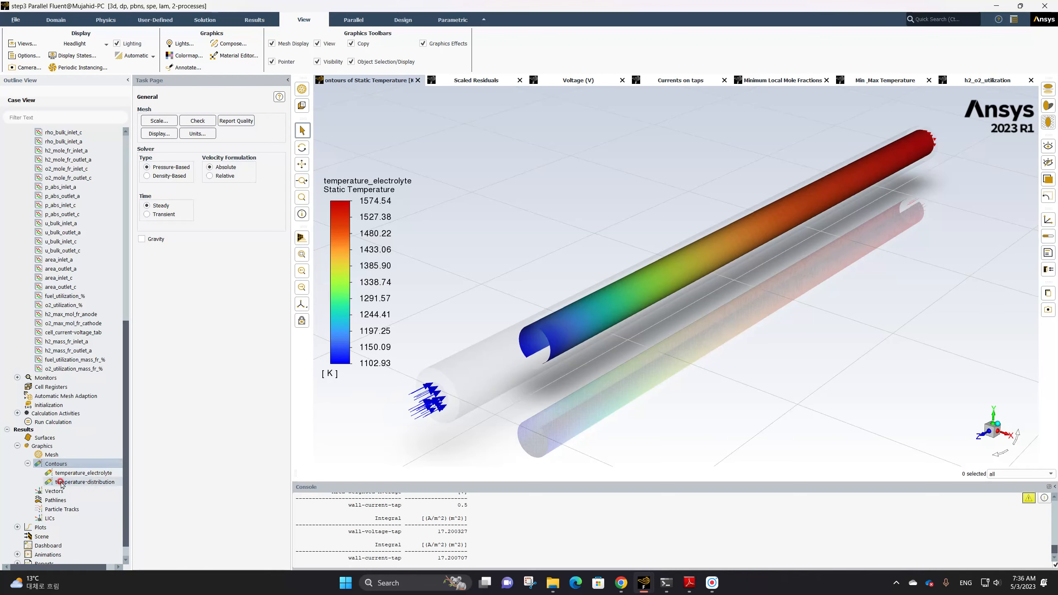
click(64, 476)
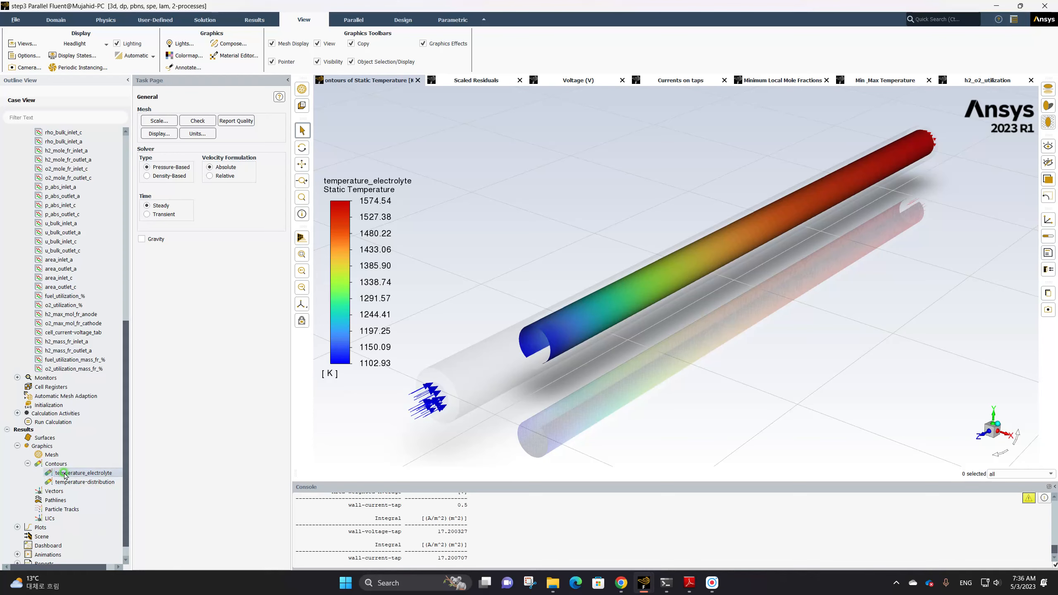
right_click(63, 476)
click(79, 485)
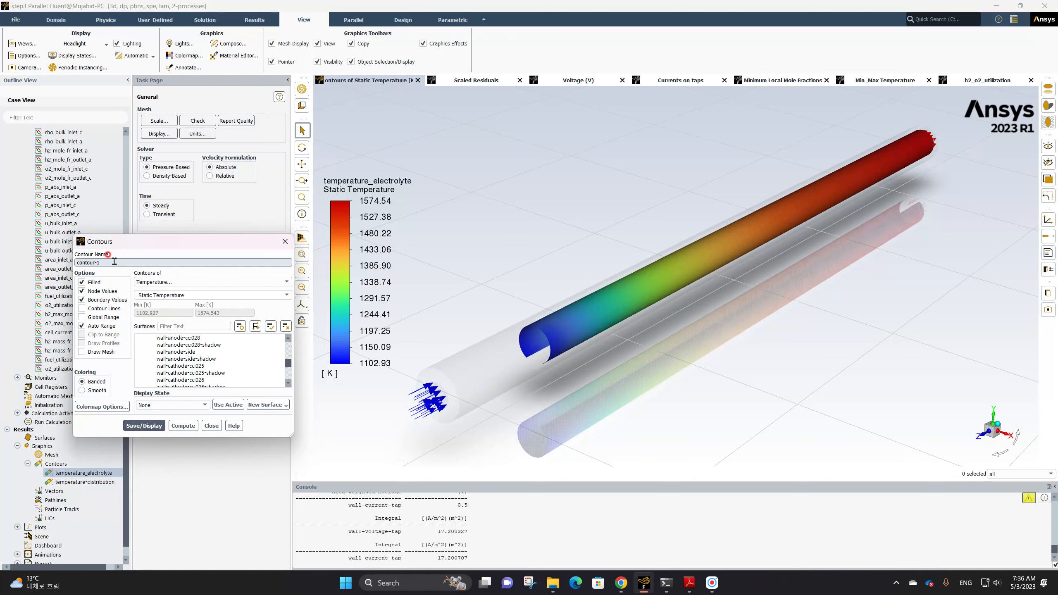
drag(114, 261, 79, 259)
key(BackSpace)
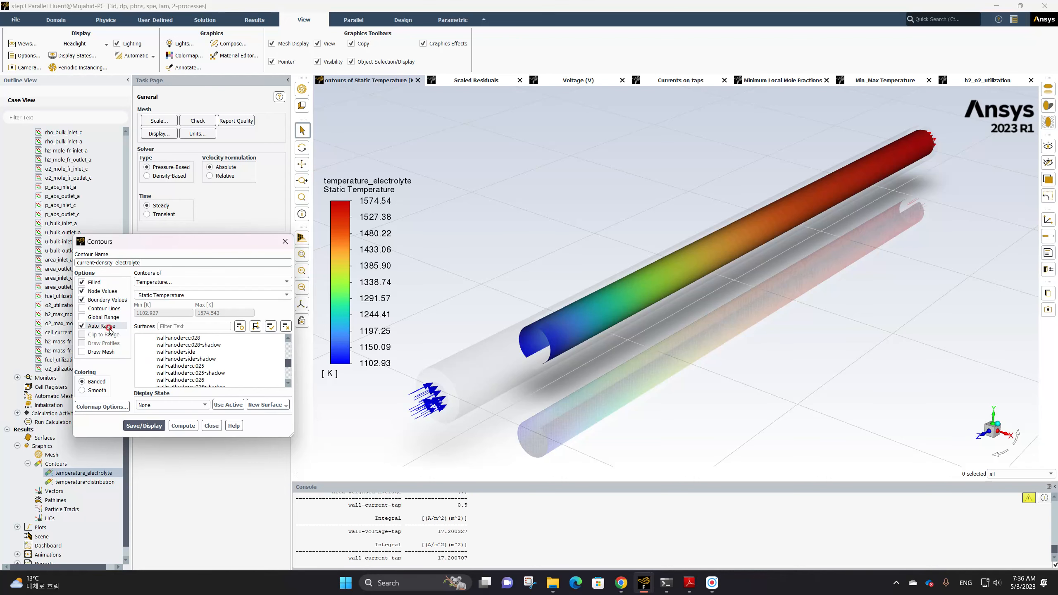
Set the contour variable to User Defined Memory, Interface Current Density, and save and display it
click(184, 283)
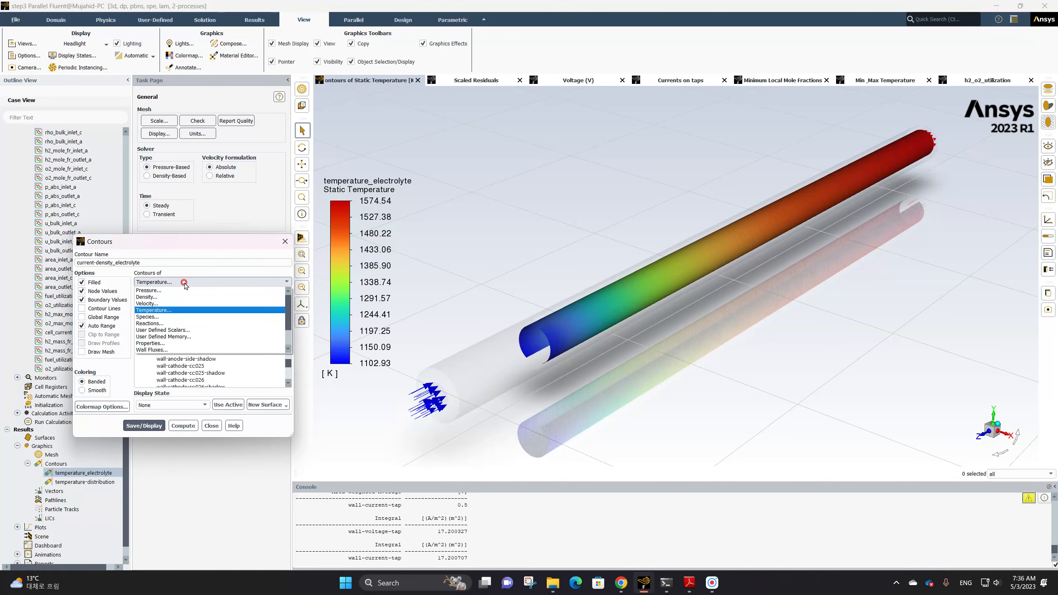
click(184, 337)
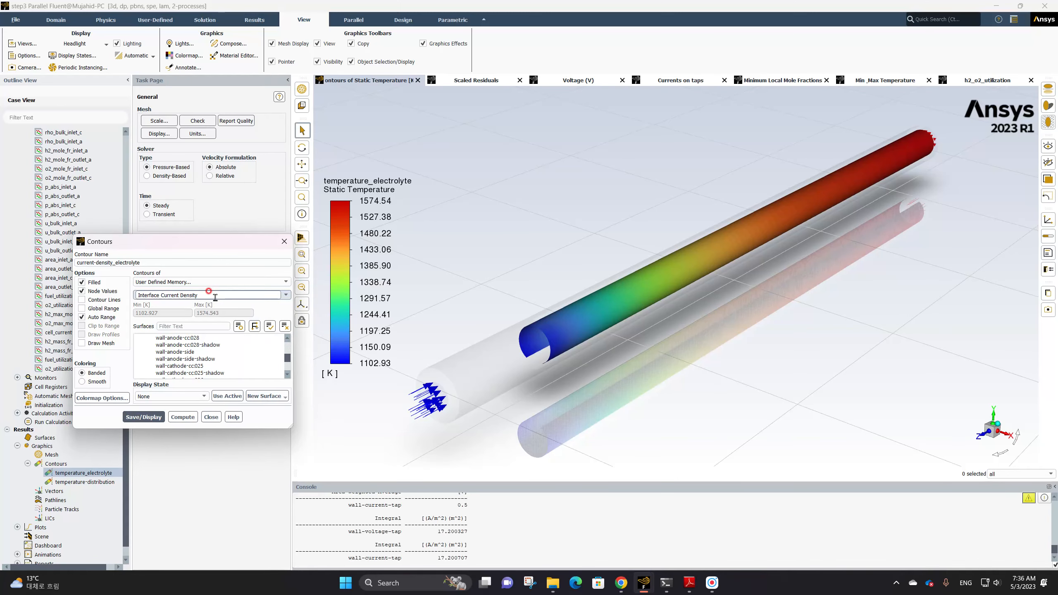
click(152, 419)
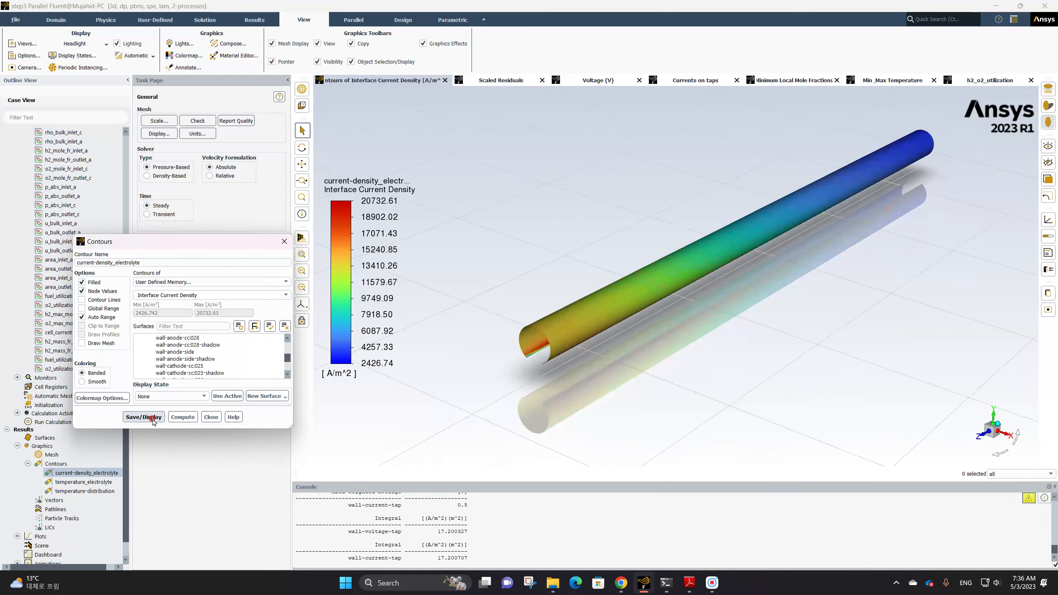
Enable Draw Mesh for the current density contour, deselect the inlet and outlet surfaces, and display the mesh
click(571, 370)
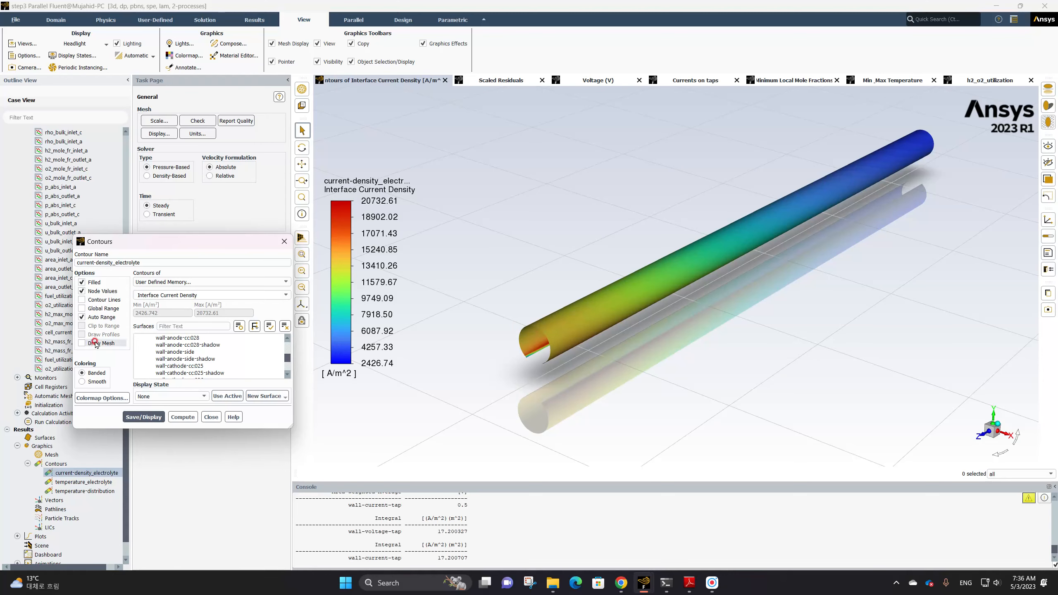
click(82, 343)
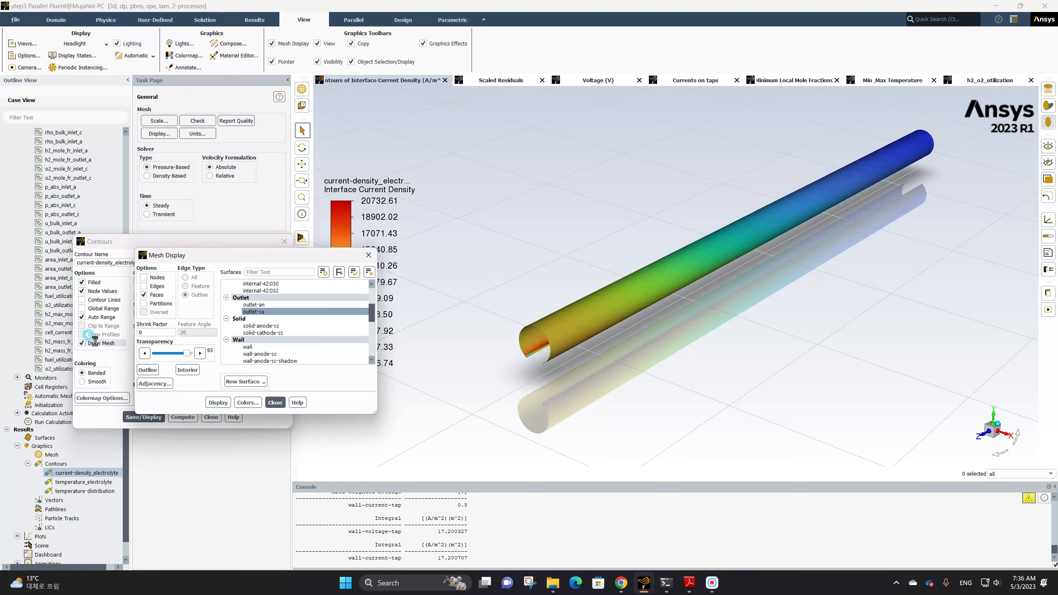
click(270, 313)
scroll(277, 317, up, 2)
click(267, 298)
click(218, 403)
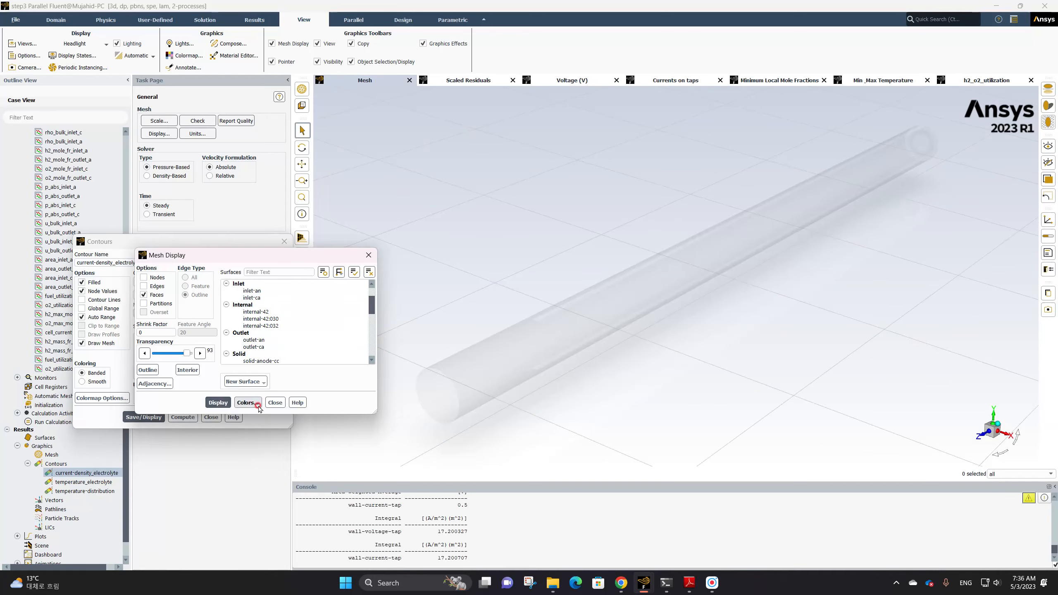
click(274, 402)
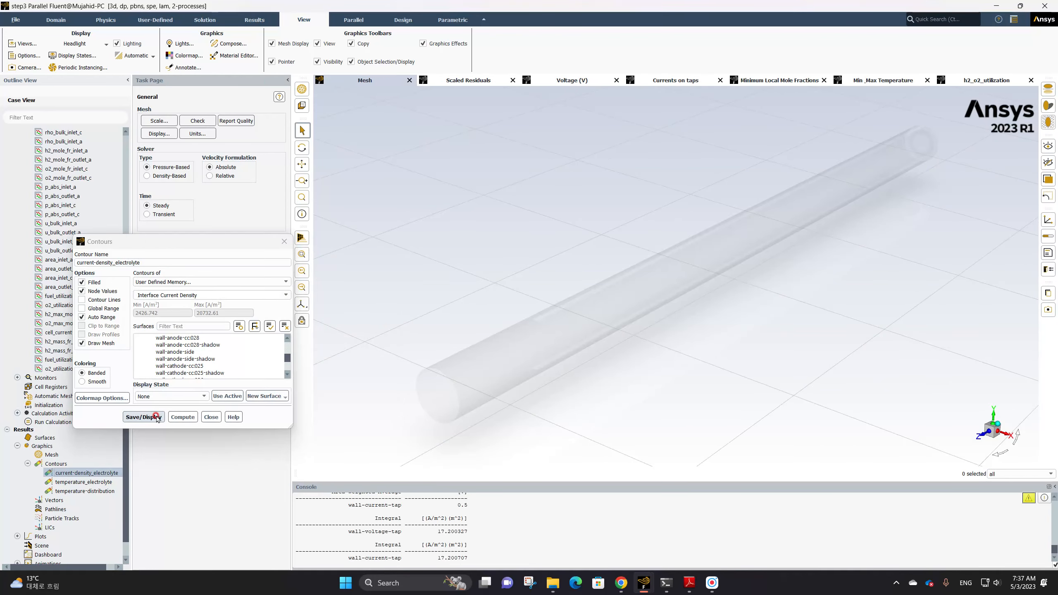
Set the mesh transparency to 90 and redisplay the current-density_electrolyte contour with the mesh overlay
click(143, 418)
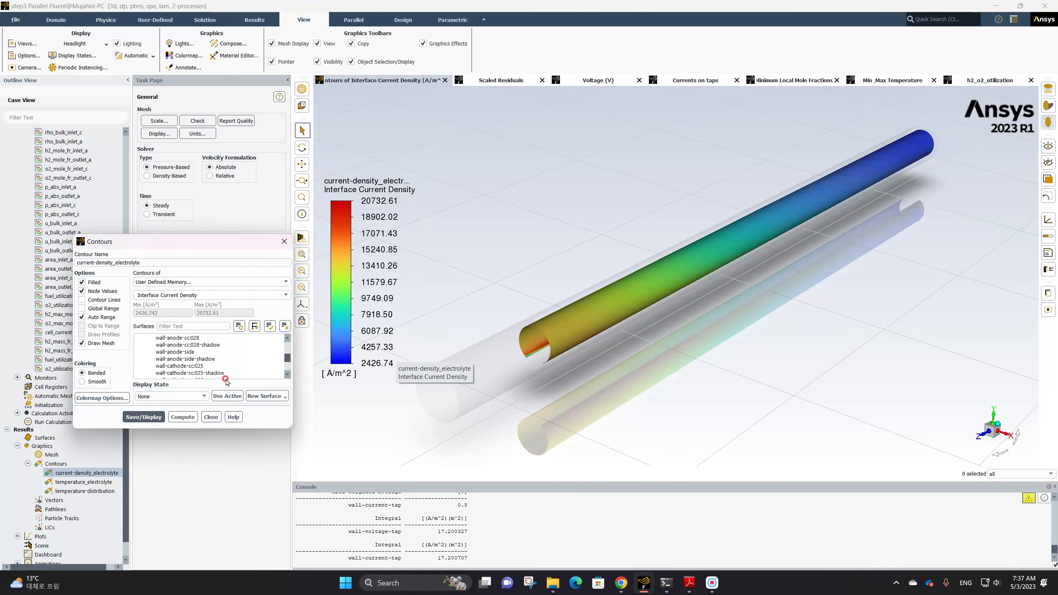
click(92, 344)
click(92, 344)
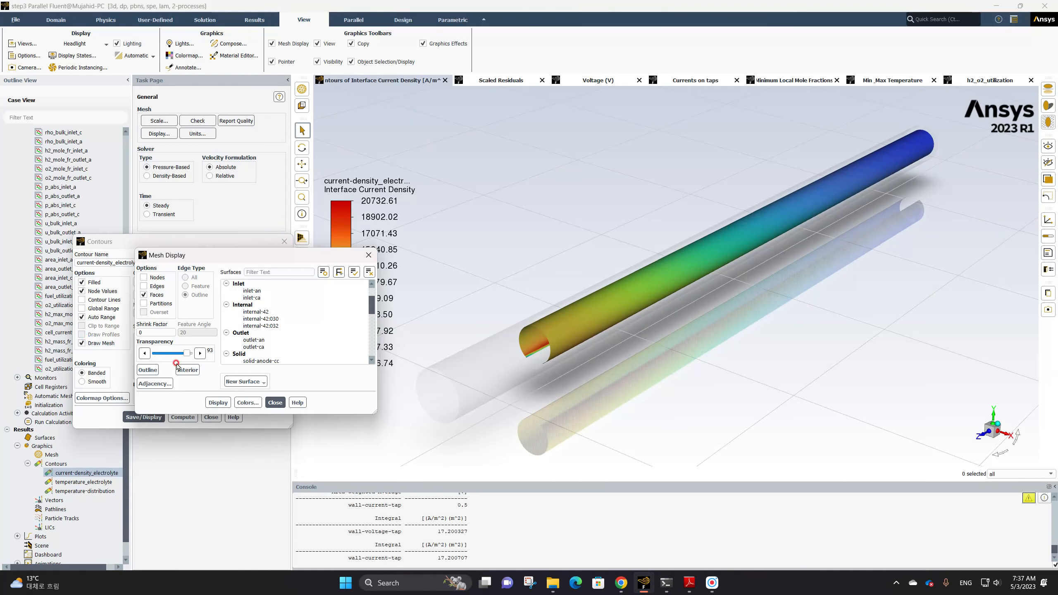
click(186, 354)
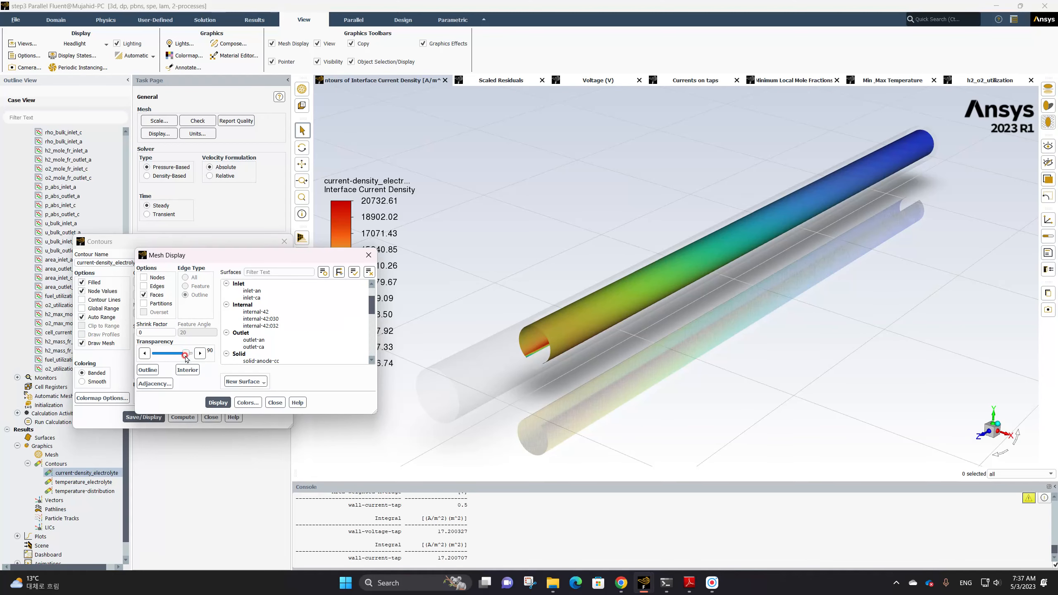
click(218, 402)
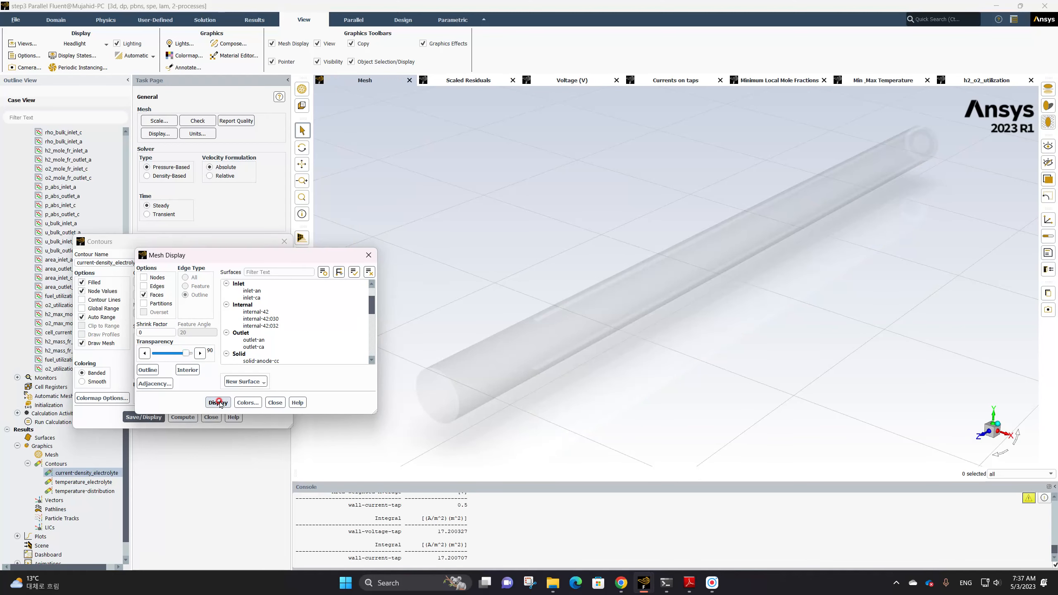
click(275, 403)
click(144, 417)
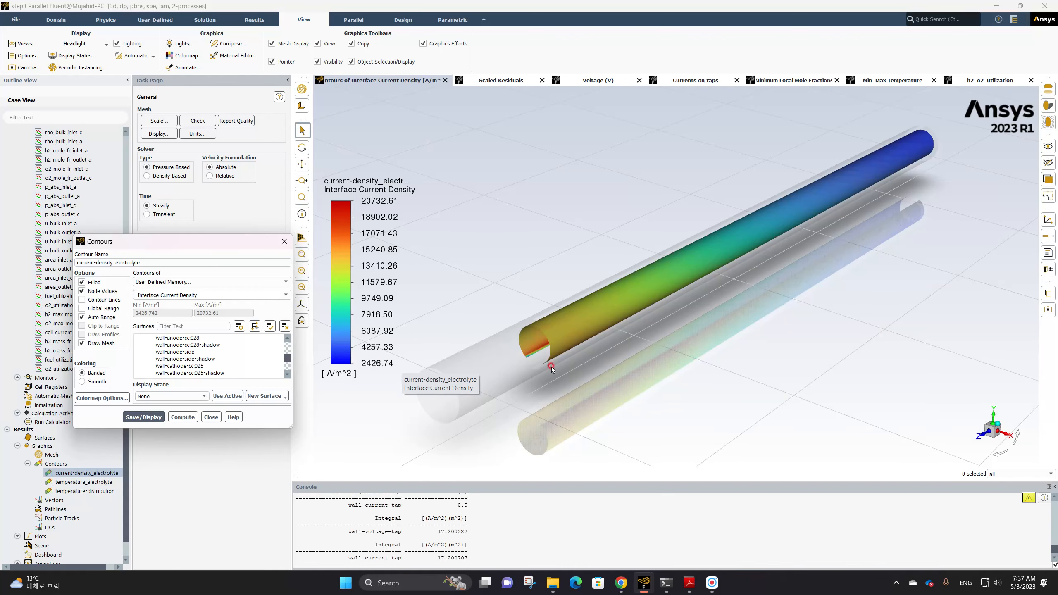
Redisplay the current-density_electrolyte contour and close the contour dialog
drag(623, 353, 578, 382)
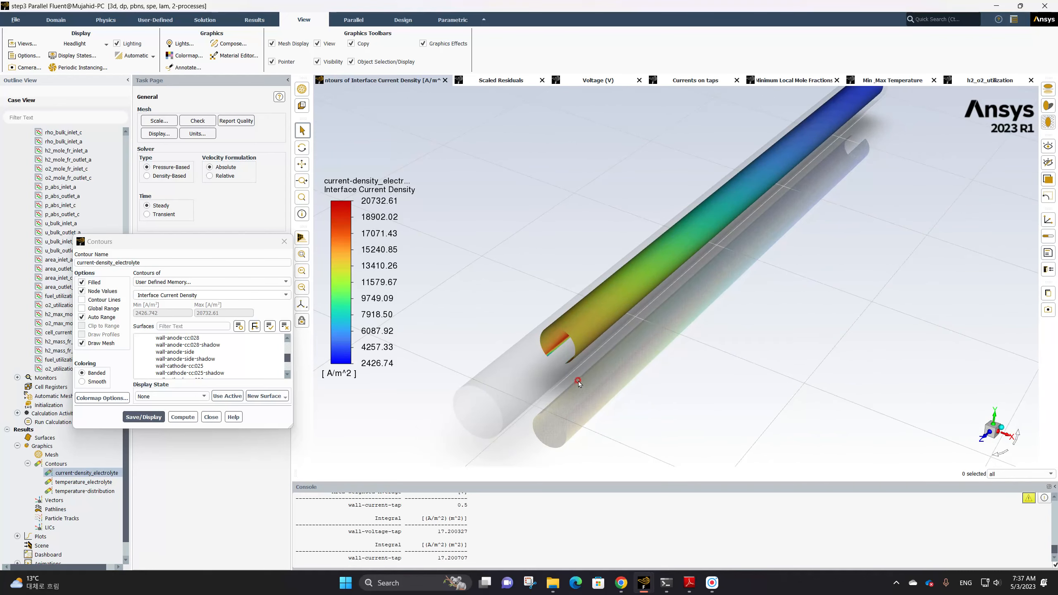
scroll(578, 382, down, 4)
scroll(591, 354, up, 1)
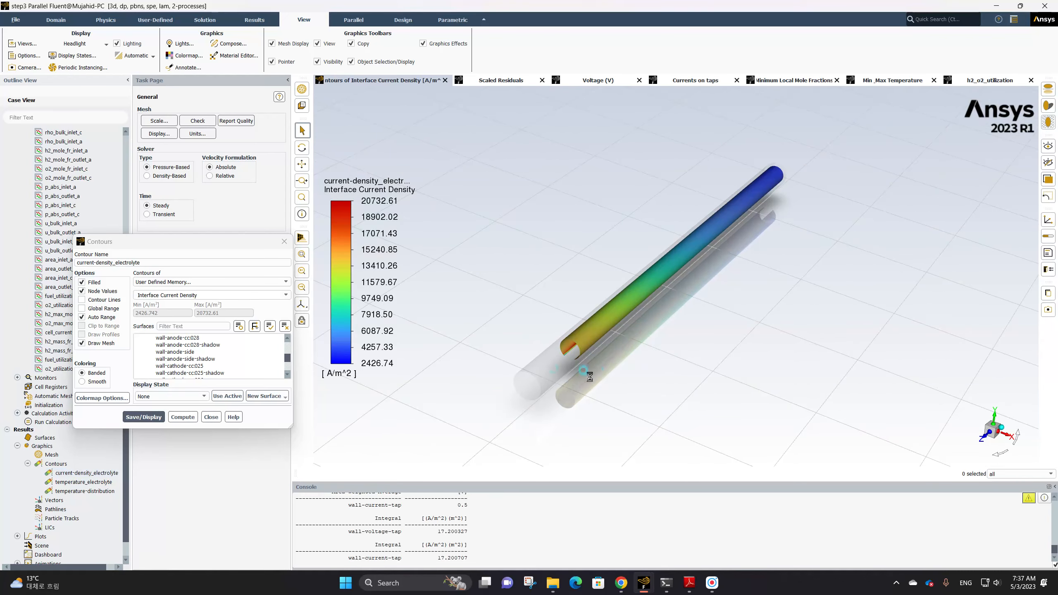
click(188, 416)
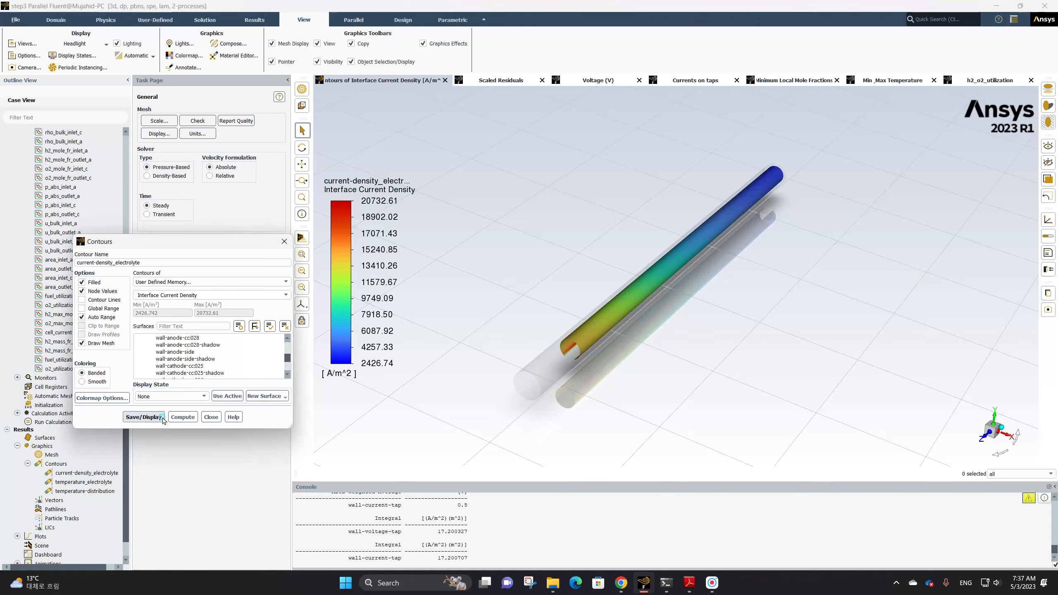
click(211, 418)
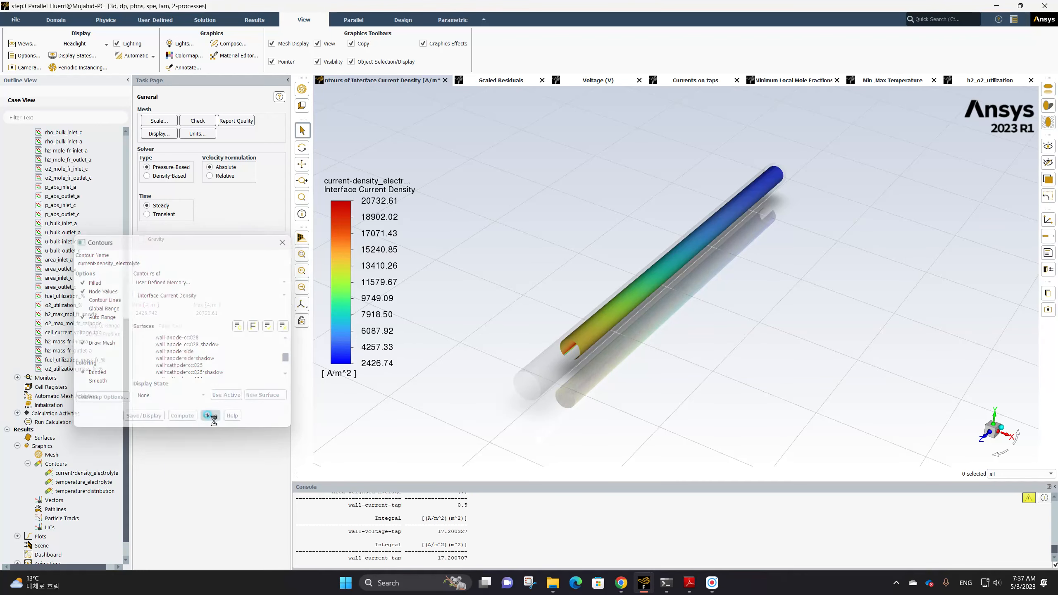
Open the temperature_electrolyte contour and display it
click(86, 483)
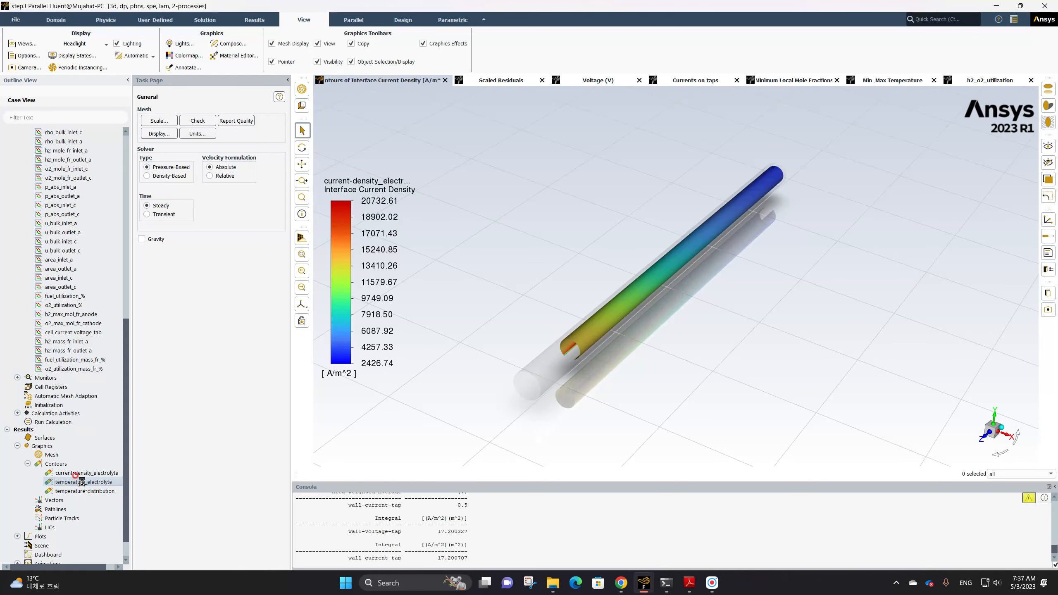
double_click(84, 483)
click(158, 426)
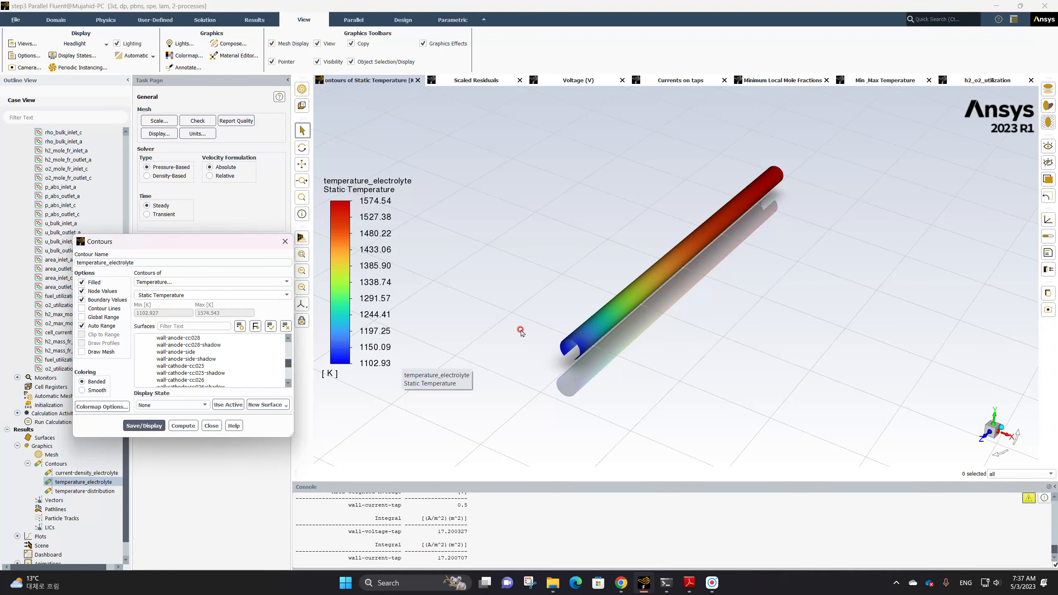
Enable Draw Mesh for the temperature_electrolyte contour, display the mesh, and redisplay the contour with it
drag(587, 365, 558, 319)
drag(677, 312, 651, 320)
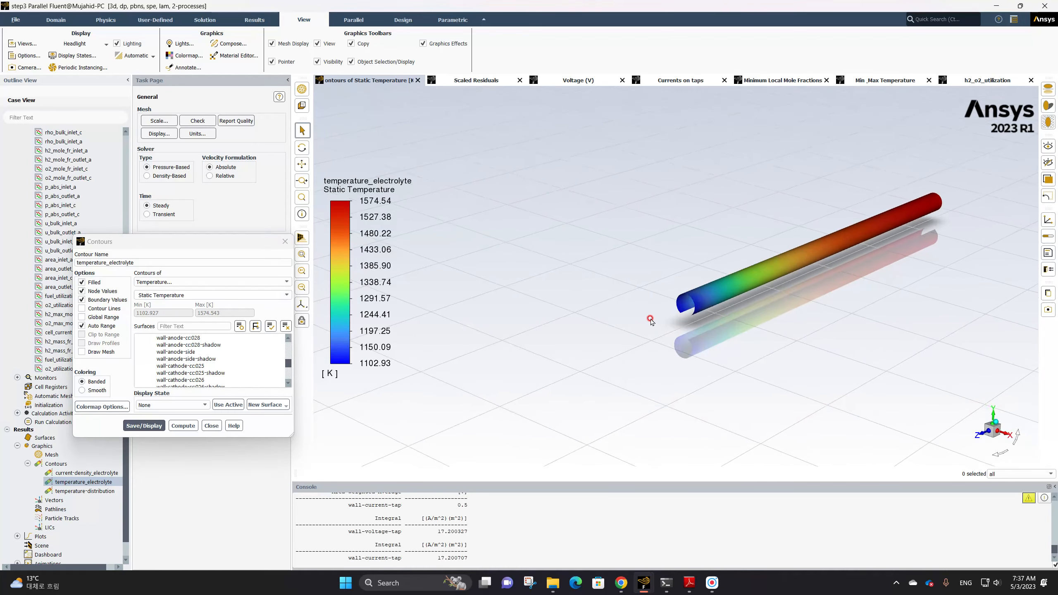
scroll(603, 328, up, 5)
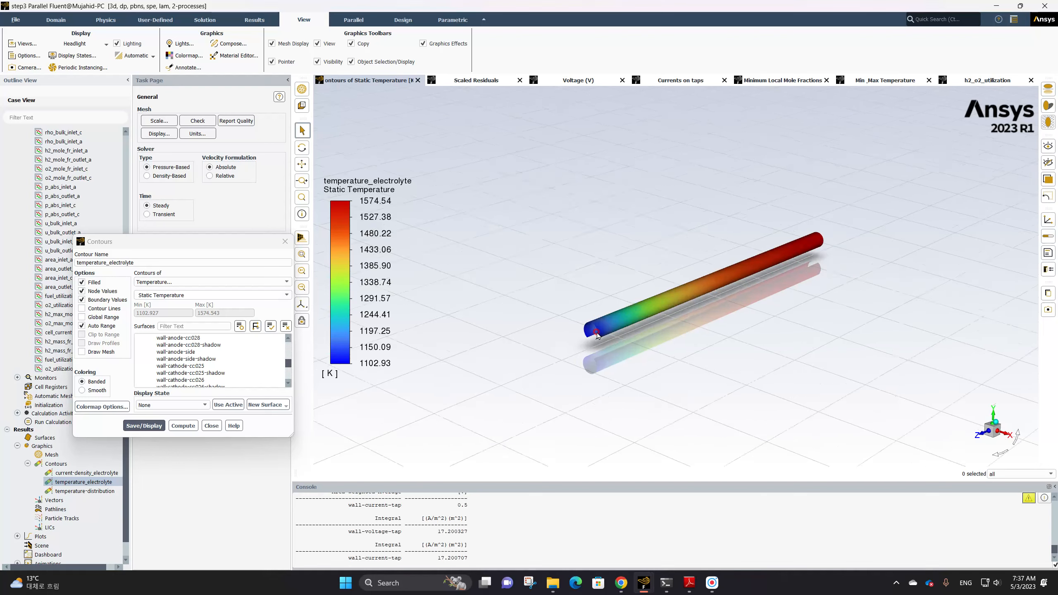
middle_drag(685, 318, 565, 335)
scroll(585, 338, up, 5)
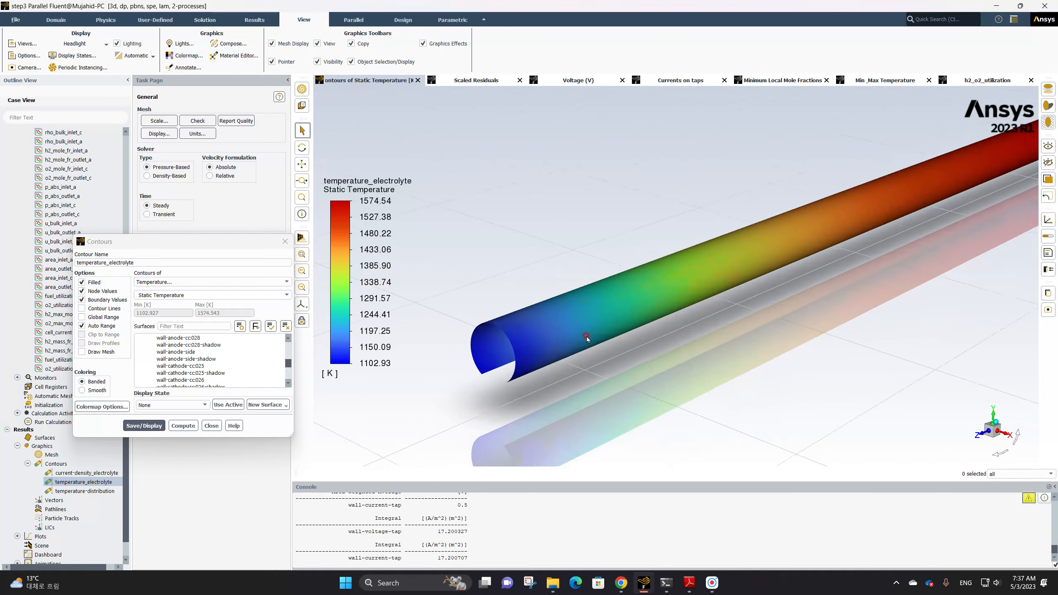
scroll(574, 335, down, 4)
scroll(575, 337, down, 3)
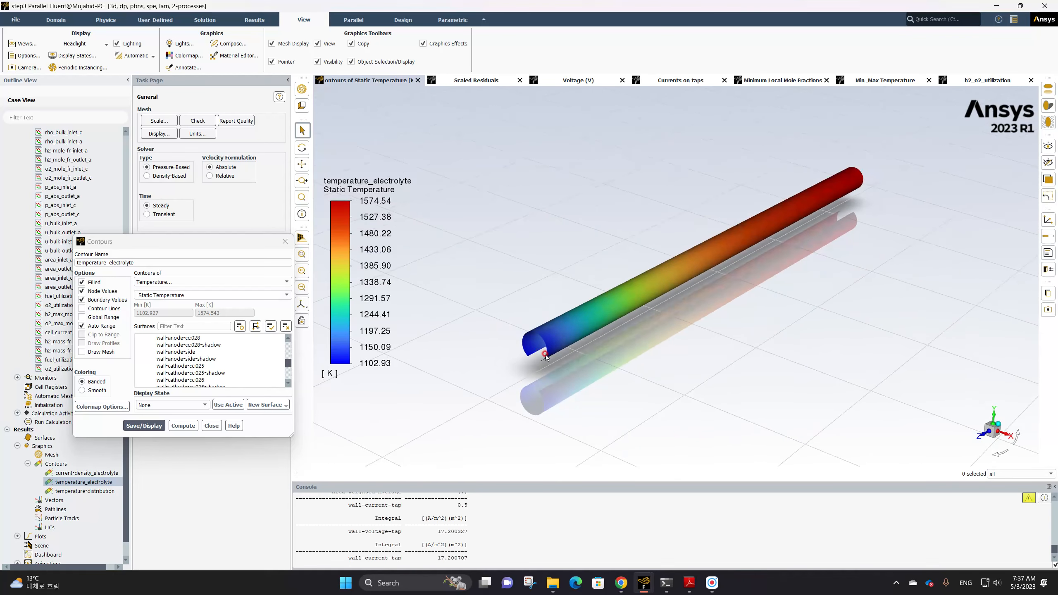
middle_drag(558, 346, 625, 315)
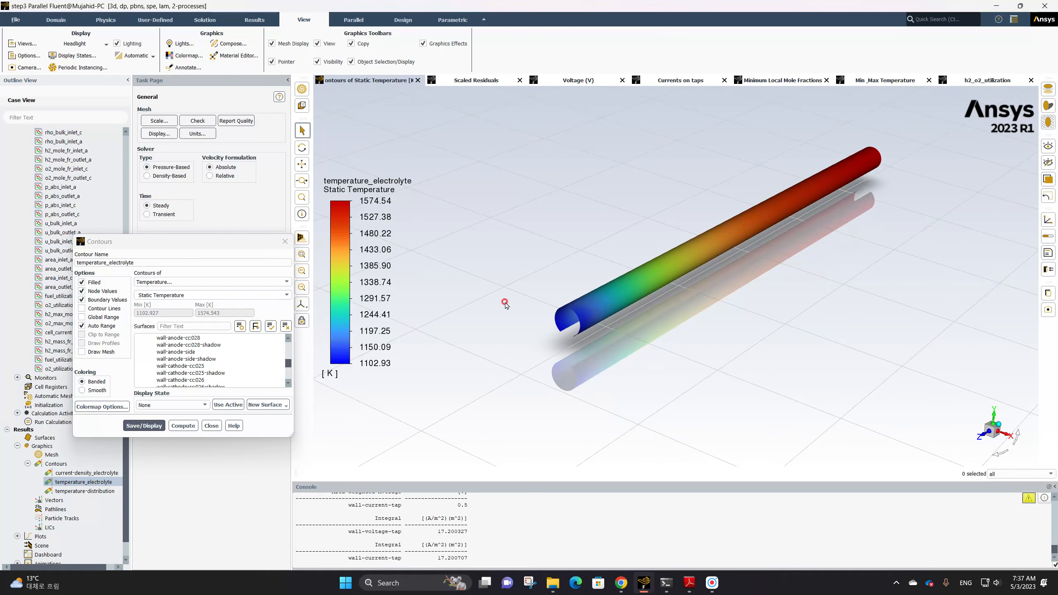
click(82, 352)
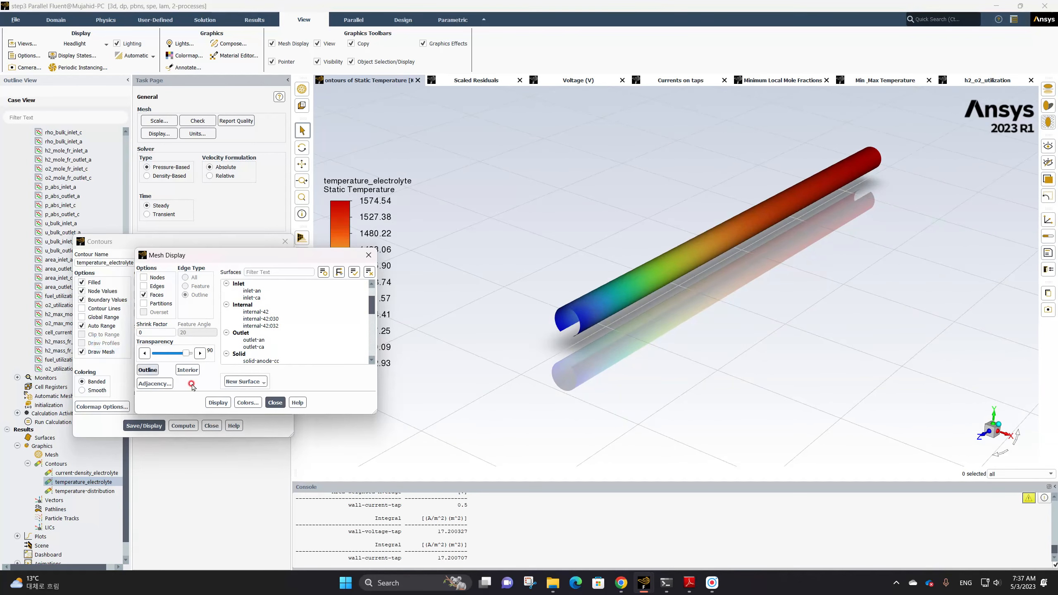
click(218, 402)
click(275, 403)
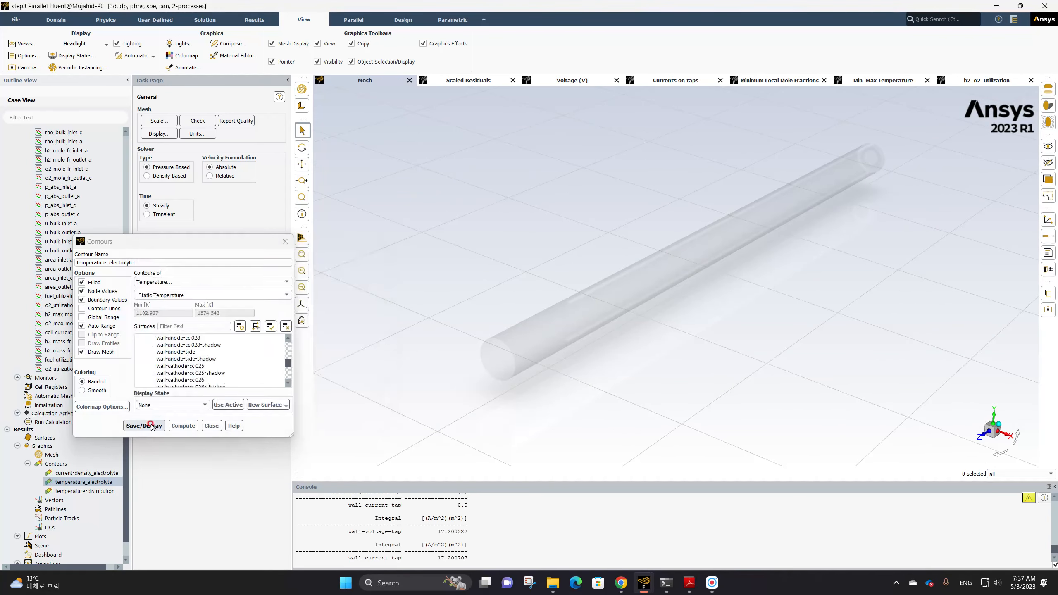
click(144, 426)
Create a display state from the active view for the temperature_electrolyte contour and close the dialog
scroll(574, 308, up, 4)
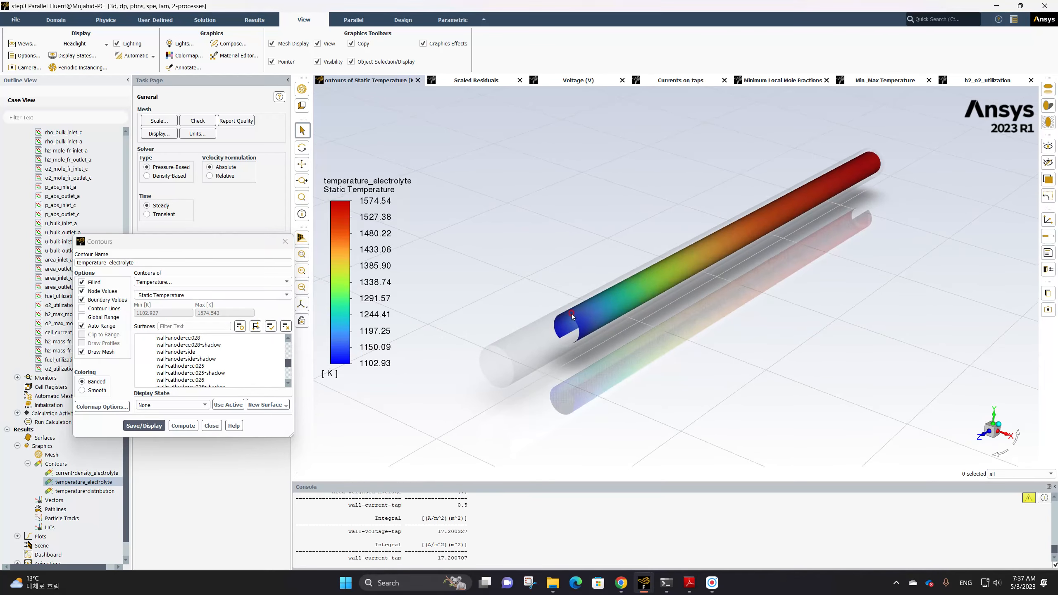
middle_drag(589, 302, 556, 308)
click(219, 405)
click(219, 406)
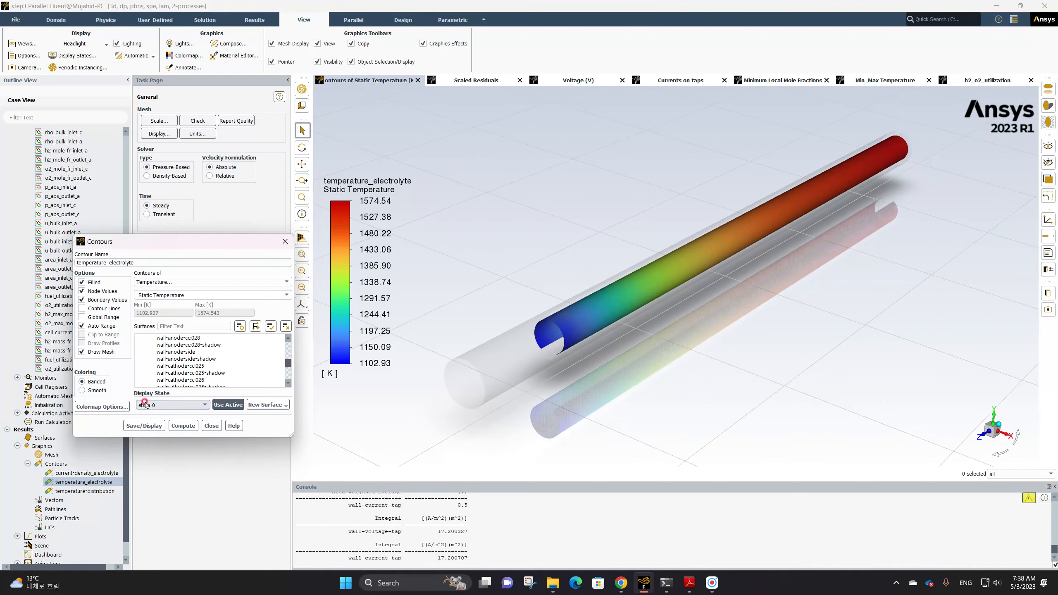
click(215, 426)
Open the temperature-distribution contour, compute it, and display it
middle_drag(456, 362, 667, 412)
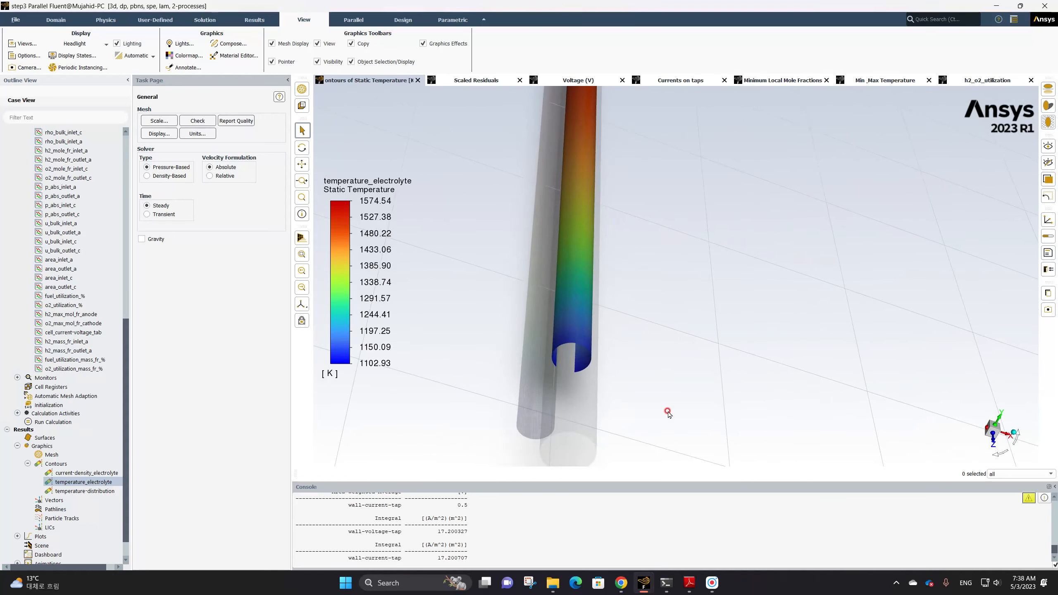
double_click(69, 491)
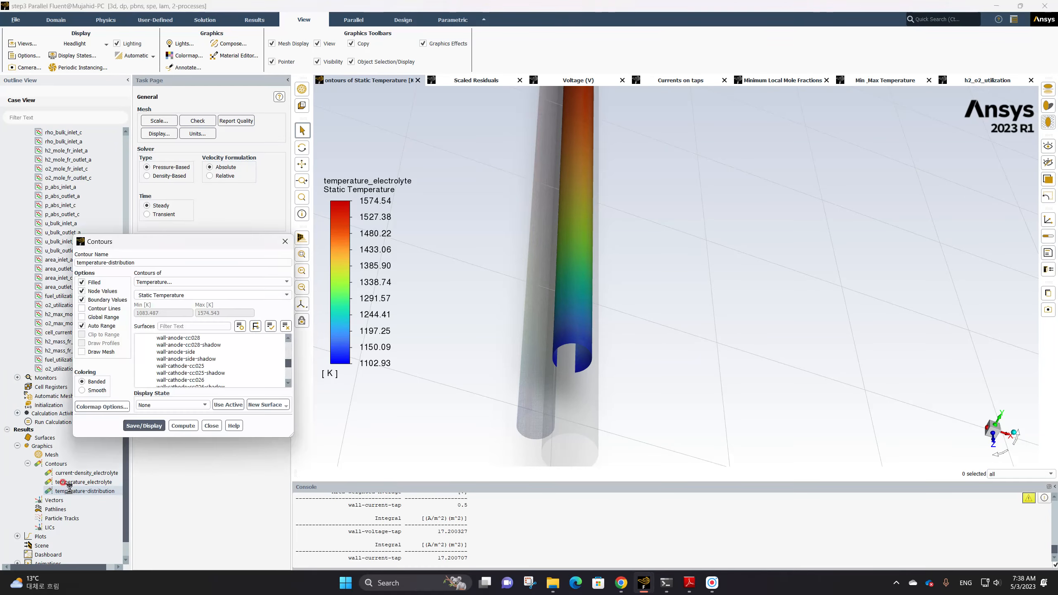
click(189, 424)
click(143, 426)
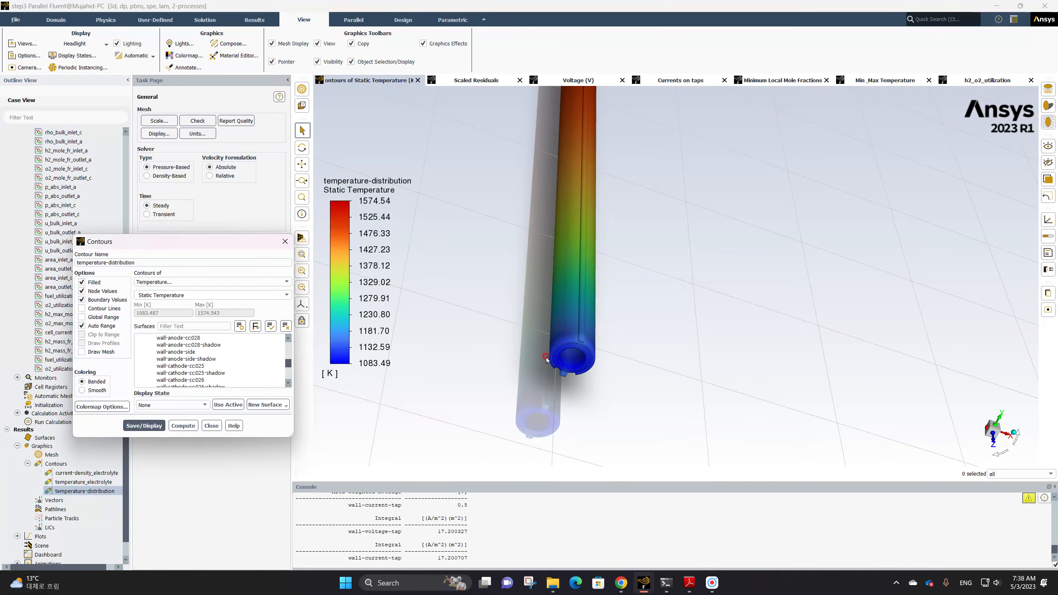
Apply the saved state-0 display state to the temperature-distribution contour and redisplay it
click(196, 405)
click(174, 424)
click(155, 425)
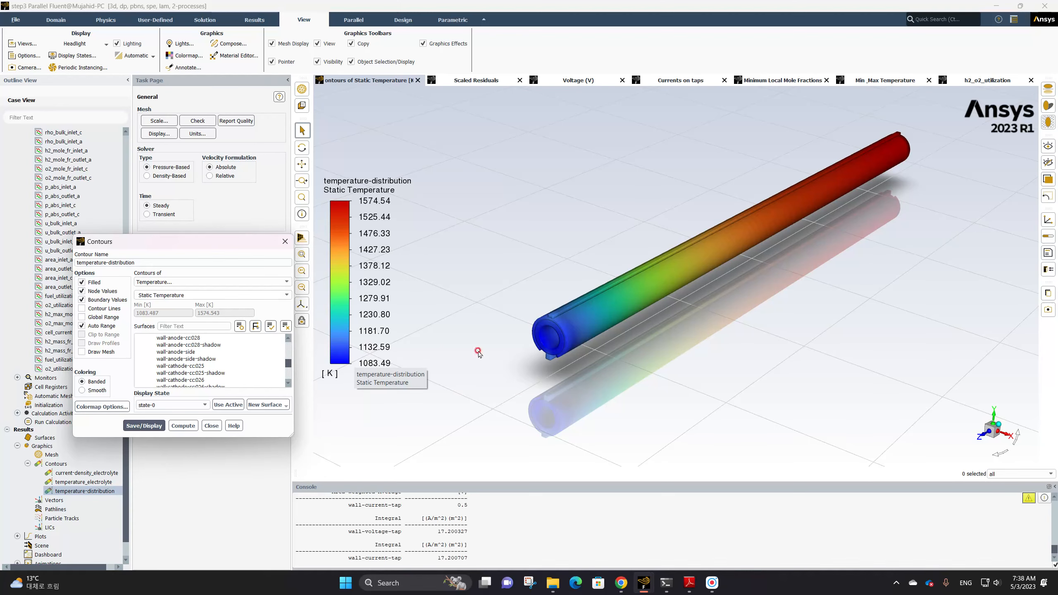
Enable Draw Mesh for temperature-distribution, display the mesh, redisplay the contour, and close the dialog
click(83, 352)
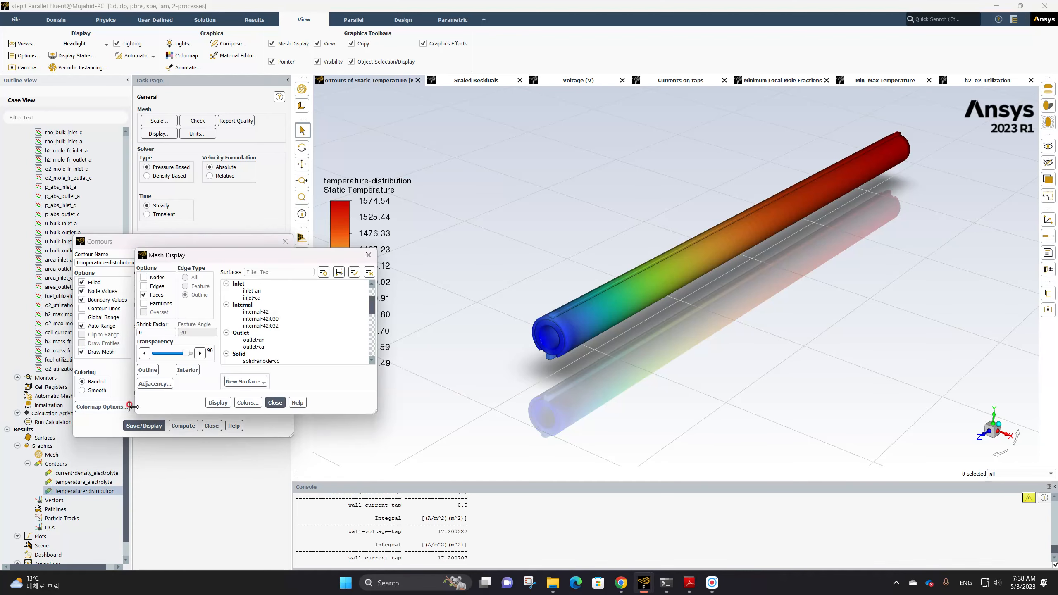
click(218, 402)
click(275, 402)
click(165, 428)
click(157, 429)
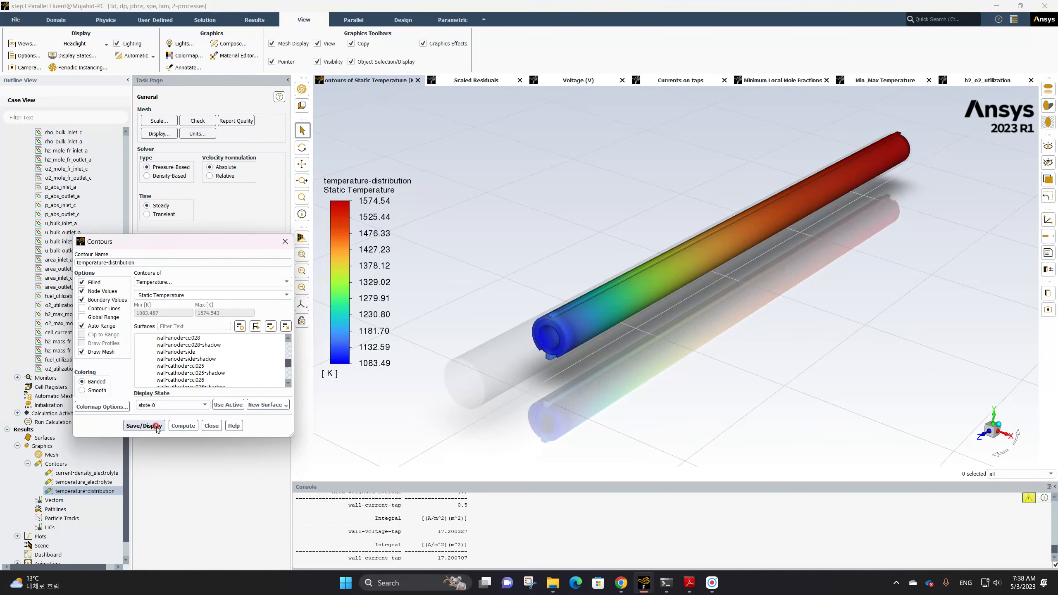
click(211, 426)
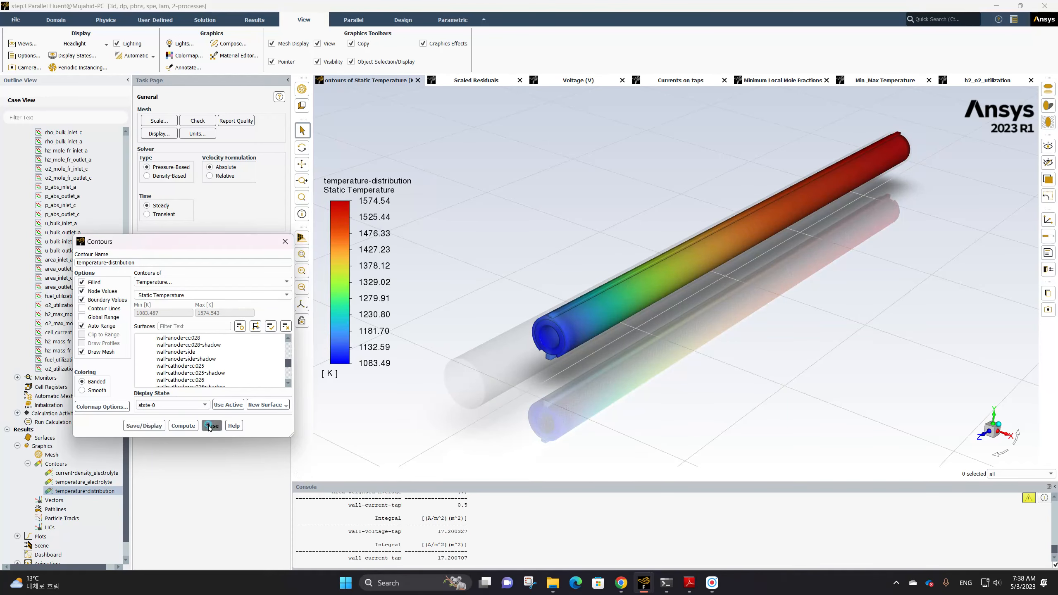
Open the current-density_electrolyte contour, apply the state-0 display state, and redisplay it
middle_drag(418, 392, 927, 393)
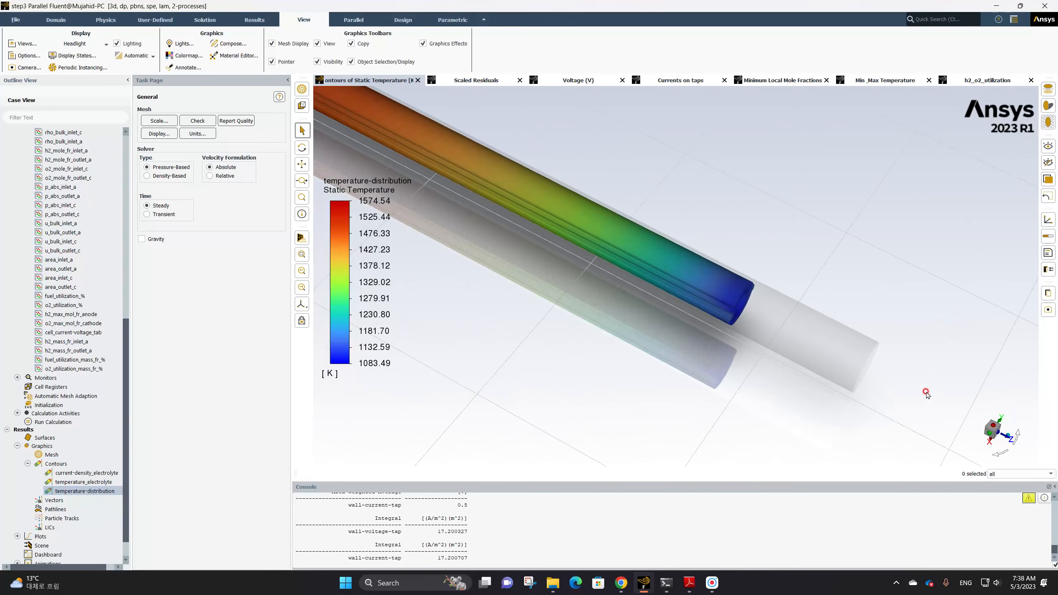
double_click(69, 474)
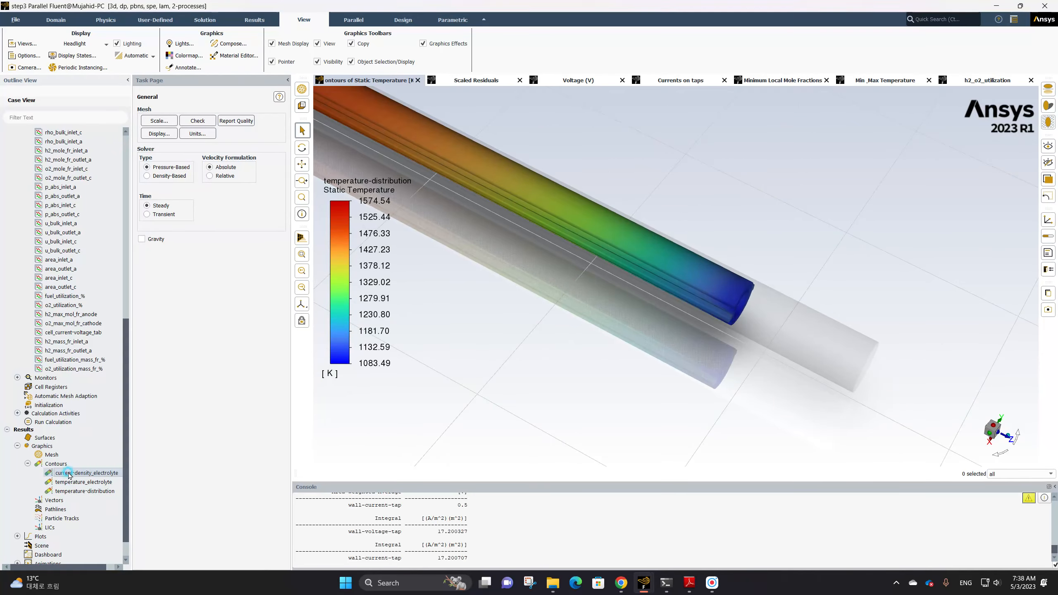
click(170, 406)
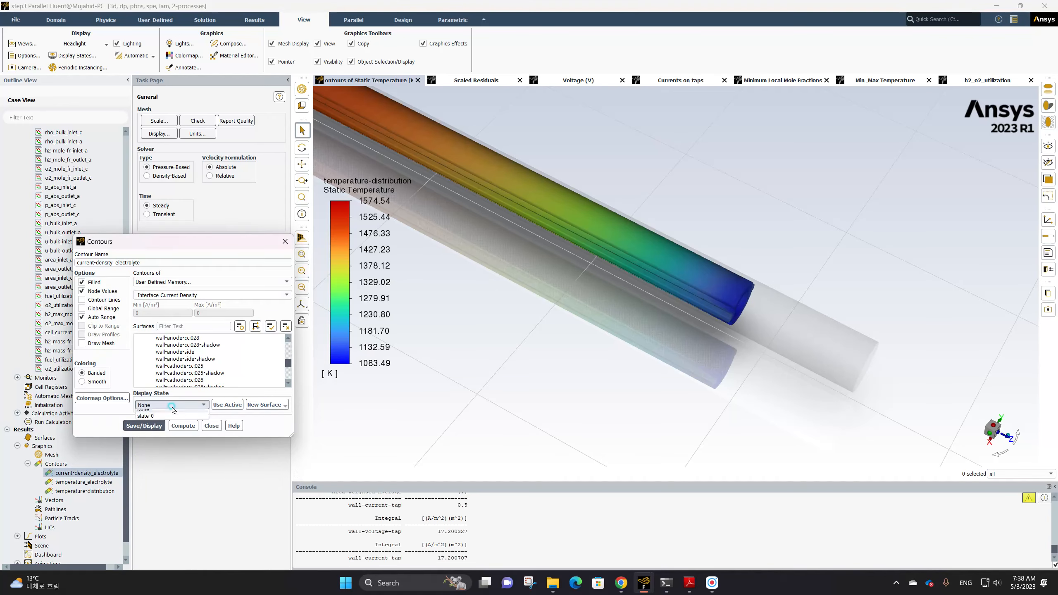
click(168, 426)
click(157, 427)
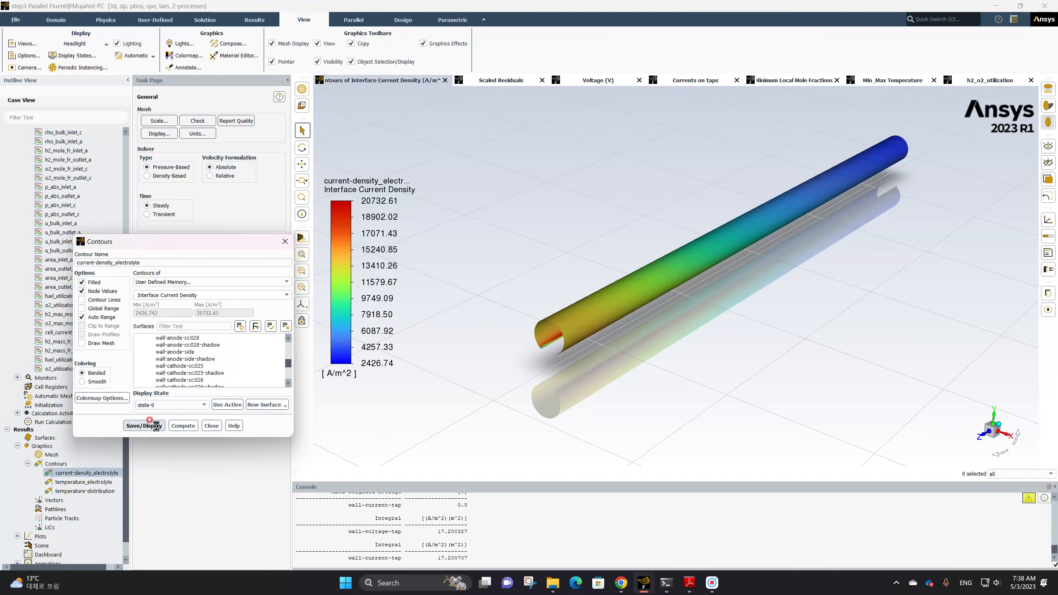
Display the mesh for the current-density_electrolyte contour, redisplay the contour, and close the contour dialog
click(103, 346)
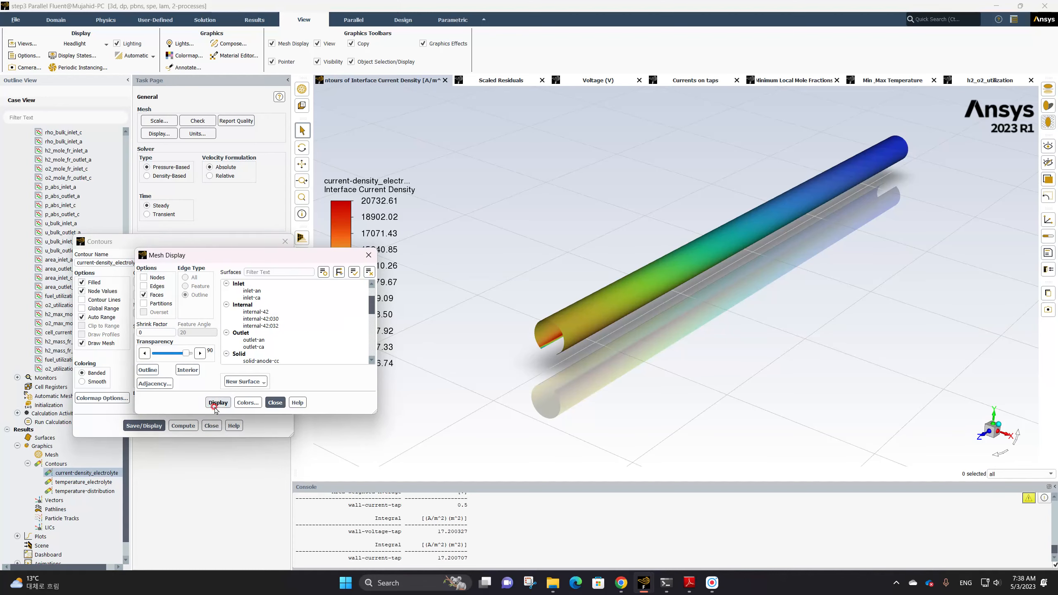
click(218, 406)
click(275, 406)
click(143, 425)
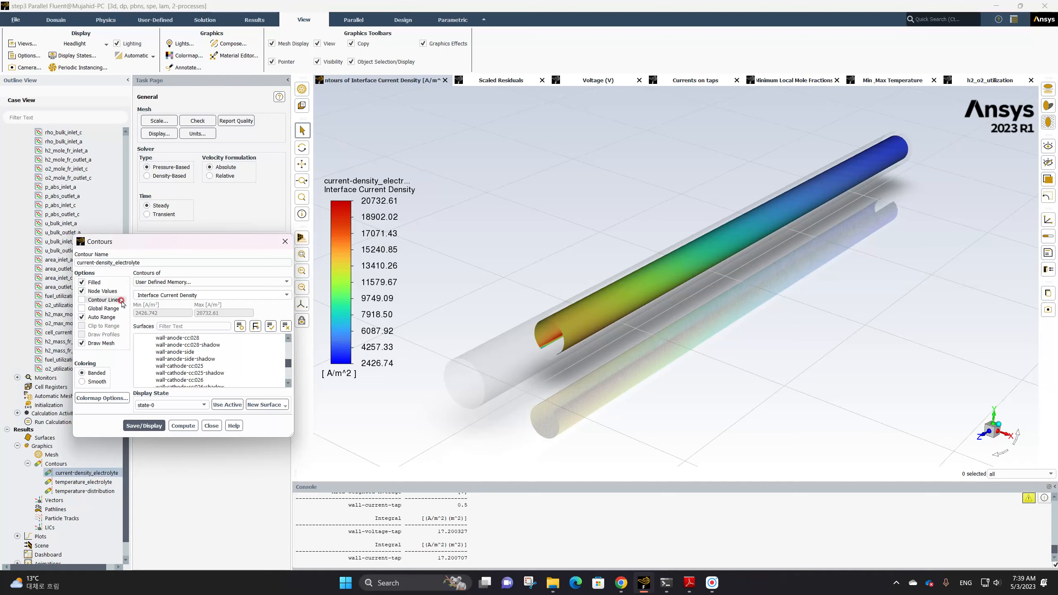
click(212, 426)
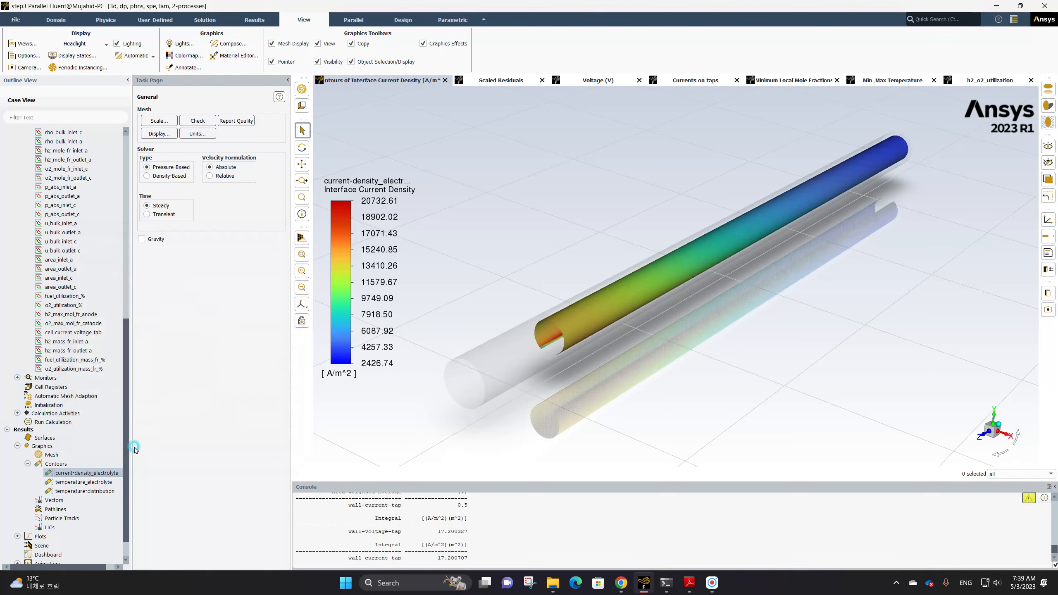
Create a new contour named nernst-potential showing User Defined Memory Nernst Potential, and save it
click(57, 466)
right_click(57, 466)
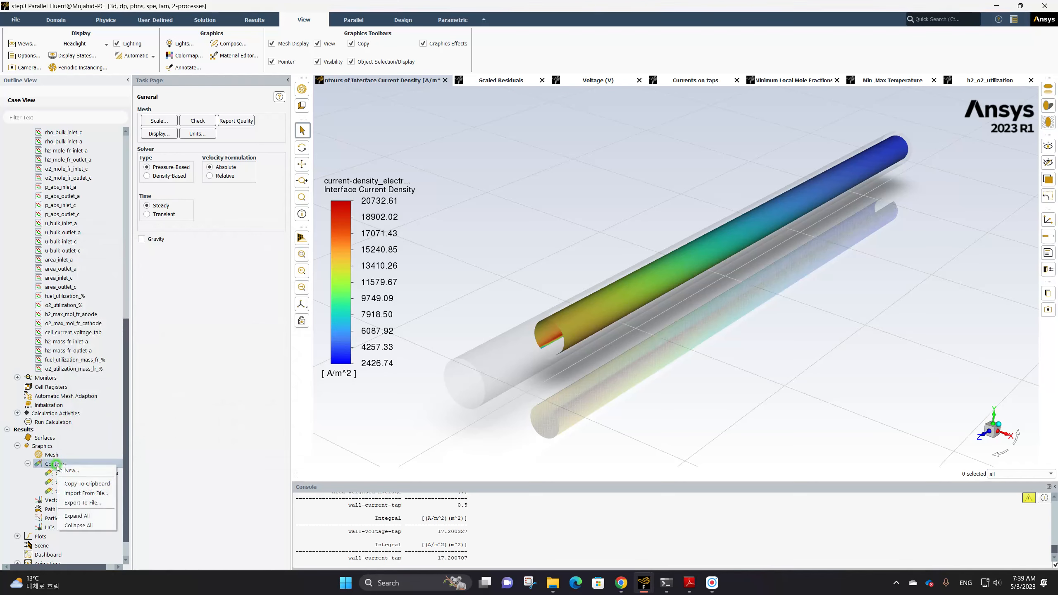
click(80, 466)
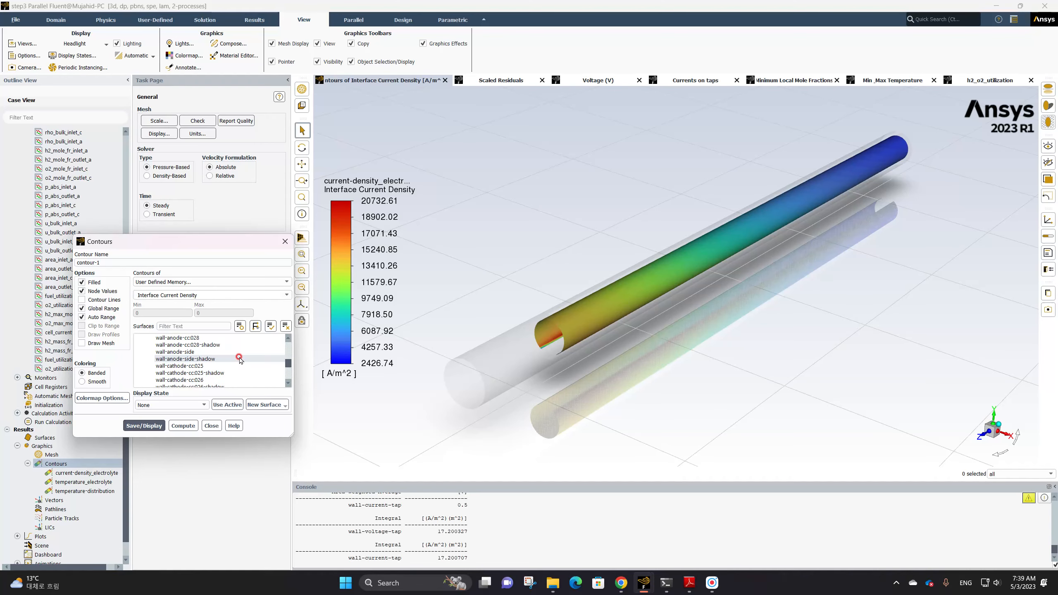
scroll(239, 358, up, 8)
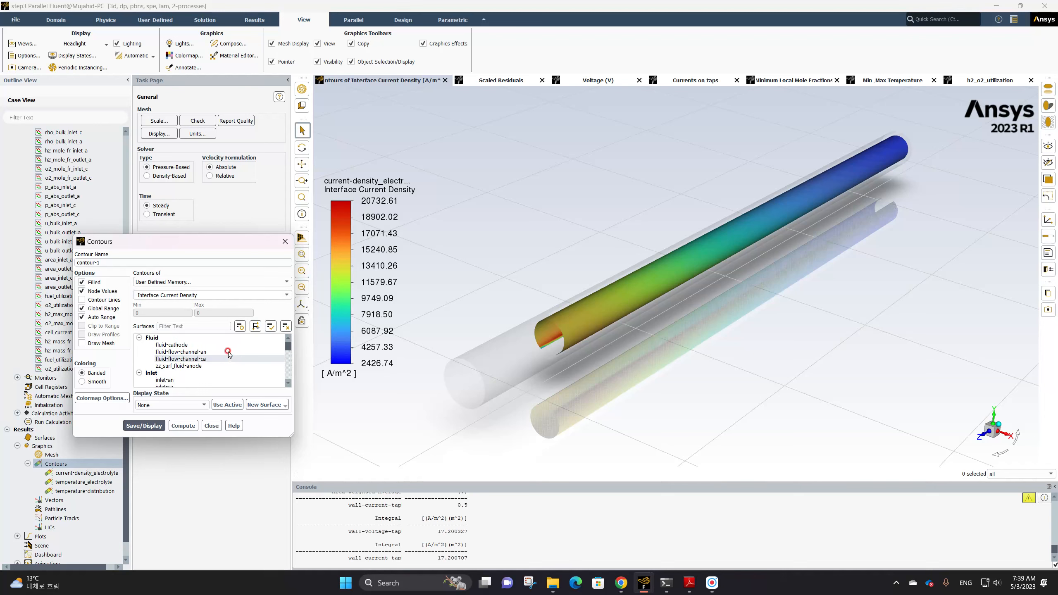
click(196, 283)
click(120, 257)
drag(97, 262, 67, 261)
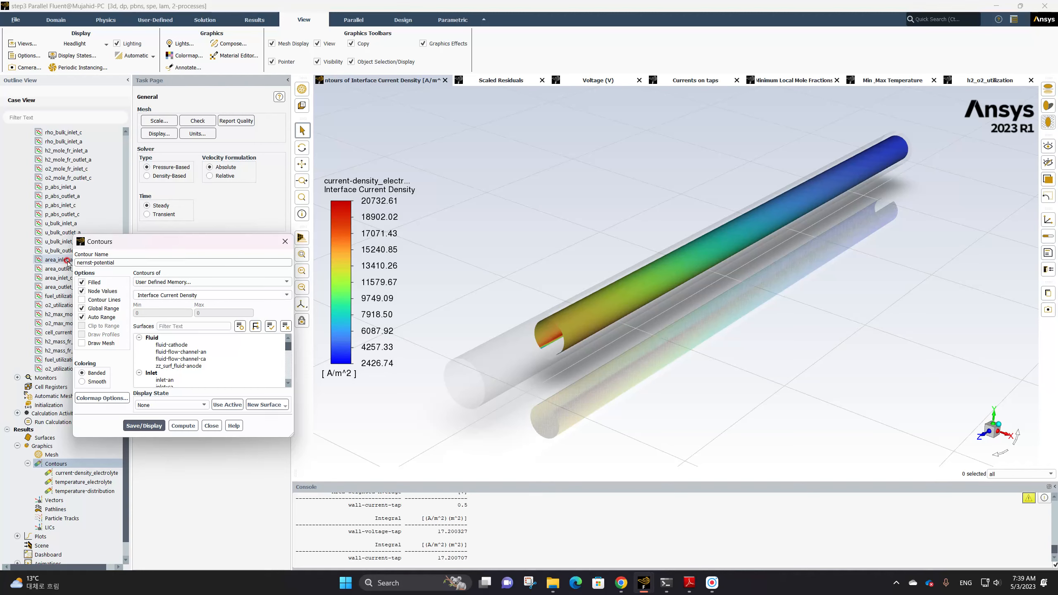
click(193, 283)
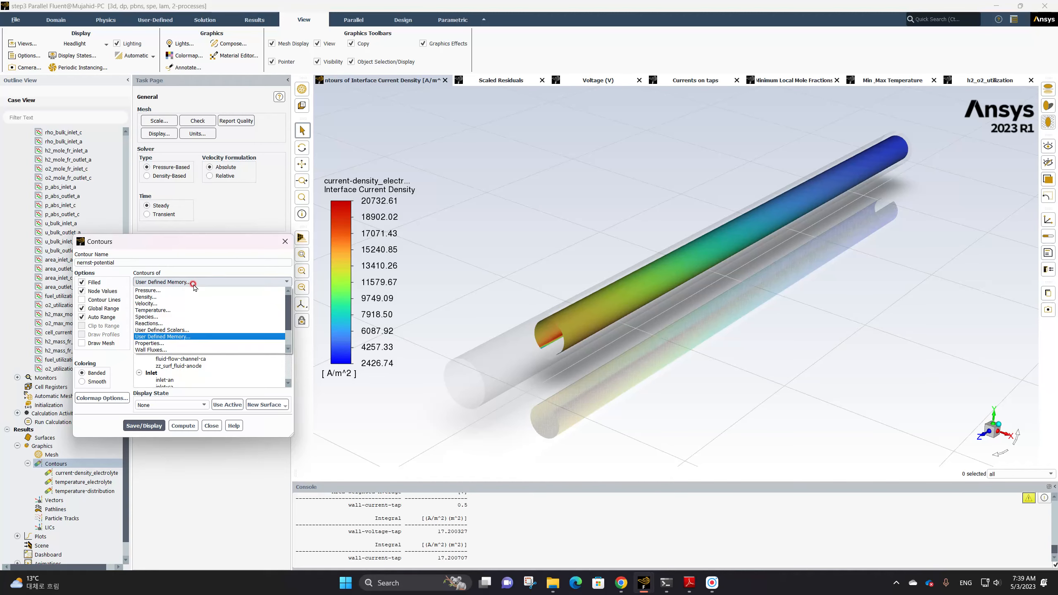
click(189, 336)
click(279, 295)
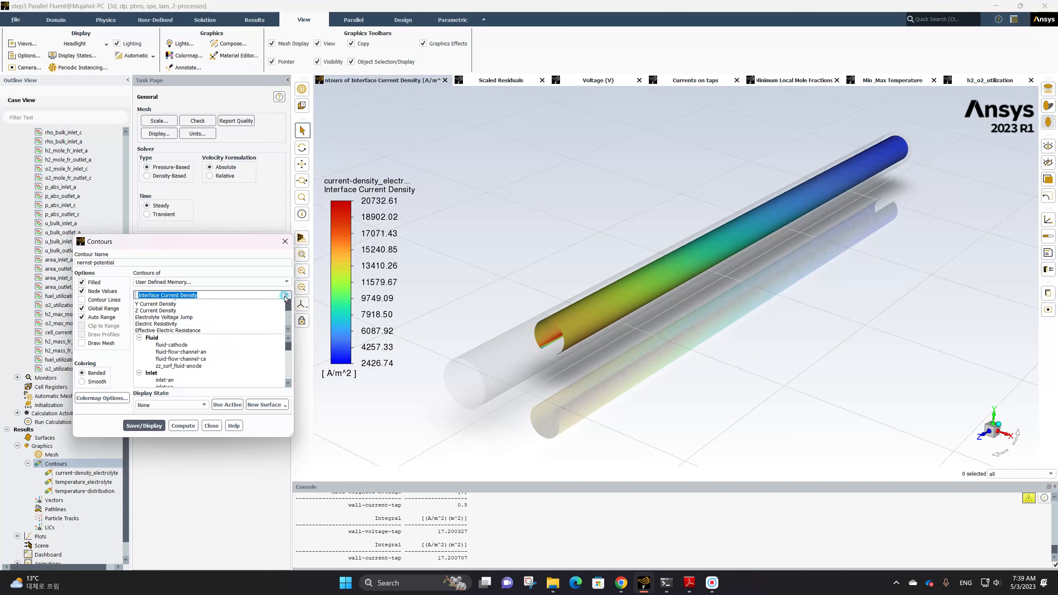
click(239, 310)
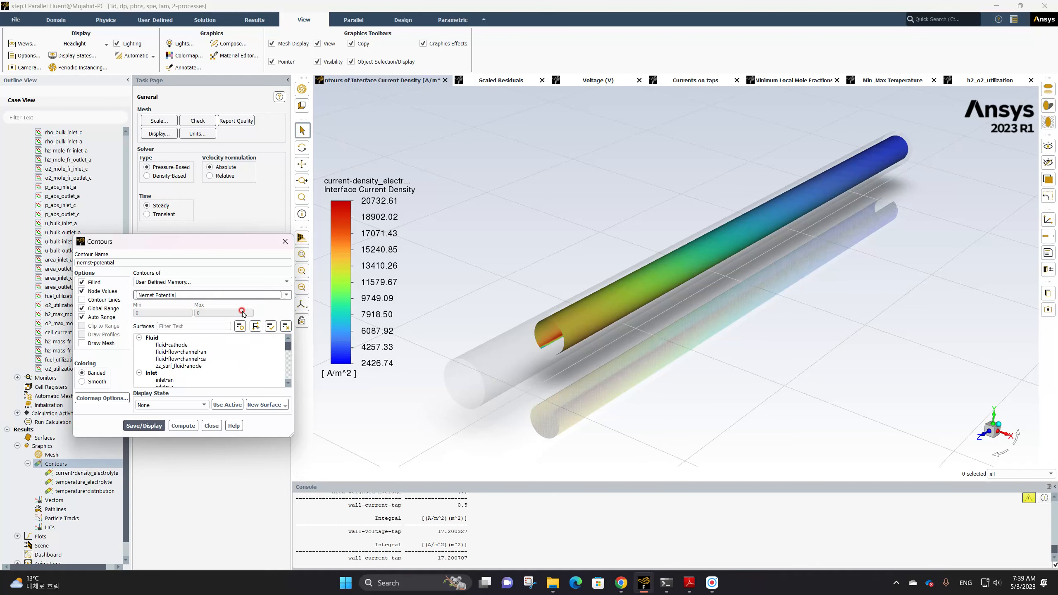
click(160, 425)
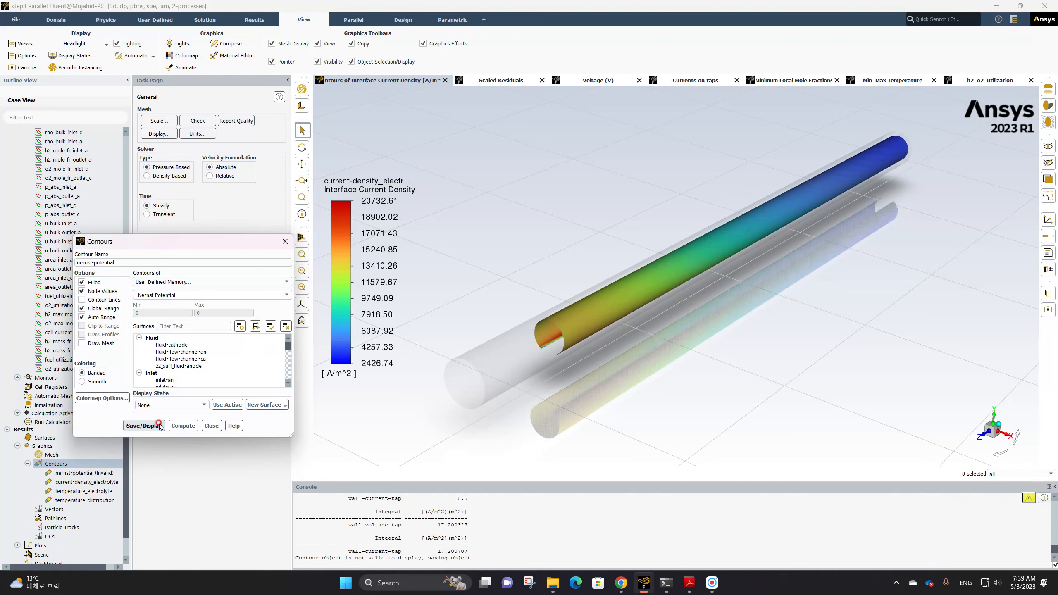
Select the wall-electrolyte-cathode surface for the nernst-potential contour and display it
scroll(195, 358, down, 10)
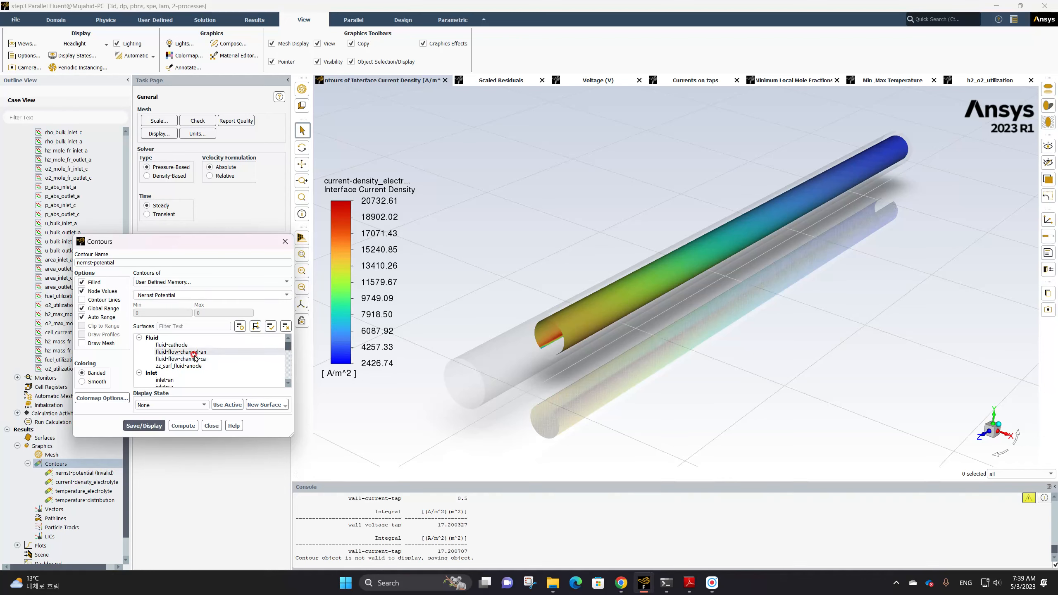
scroll(203, 355, up, 5)
scroll(194, 351, up, 5)
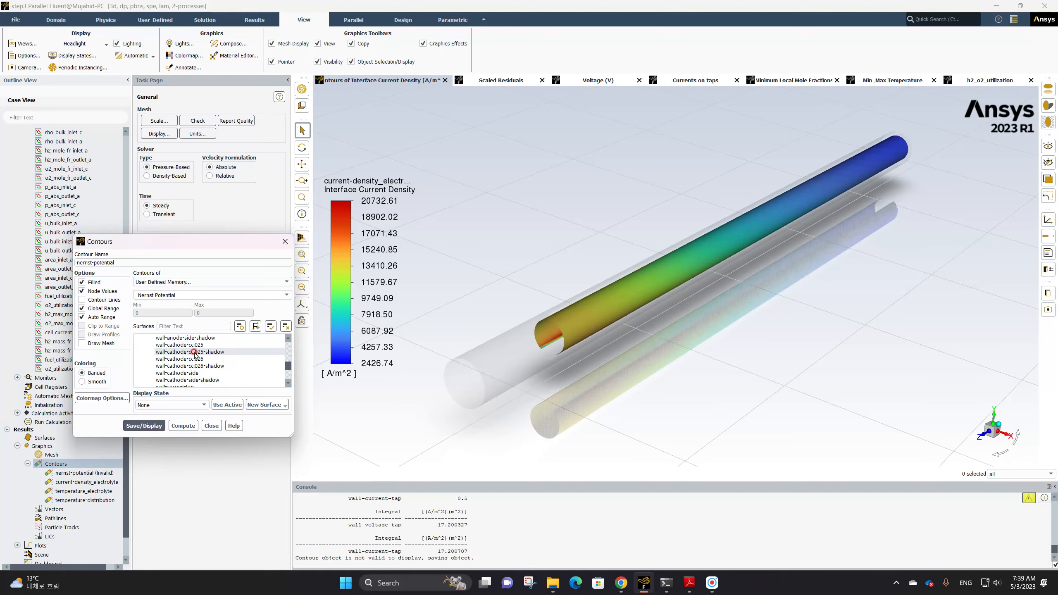
scroll(198, 366, down, 10)
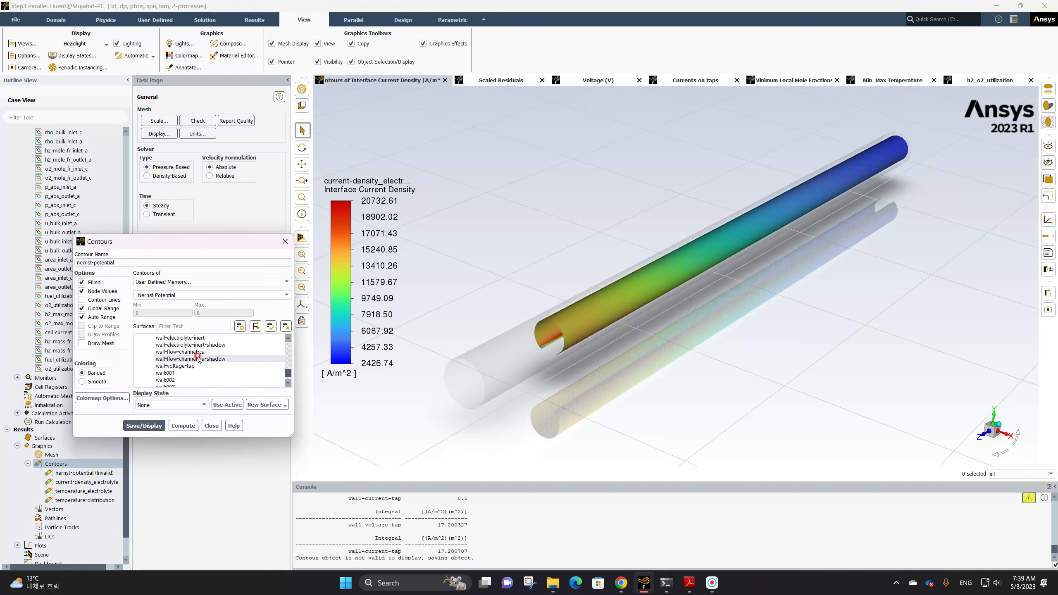
scroll(198, 362, up, 5)
click(191, 366)
click(151, 427)
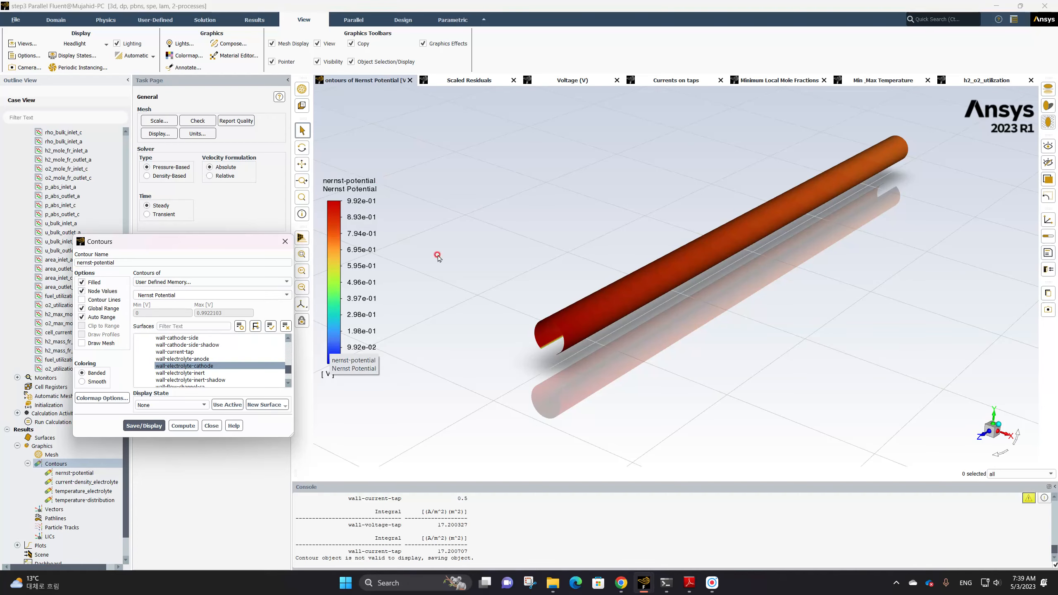
Set the colormap's number format to float and close the colormap properties
click(364, 256)
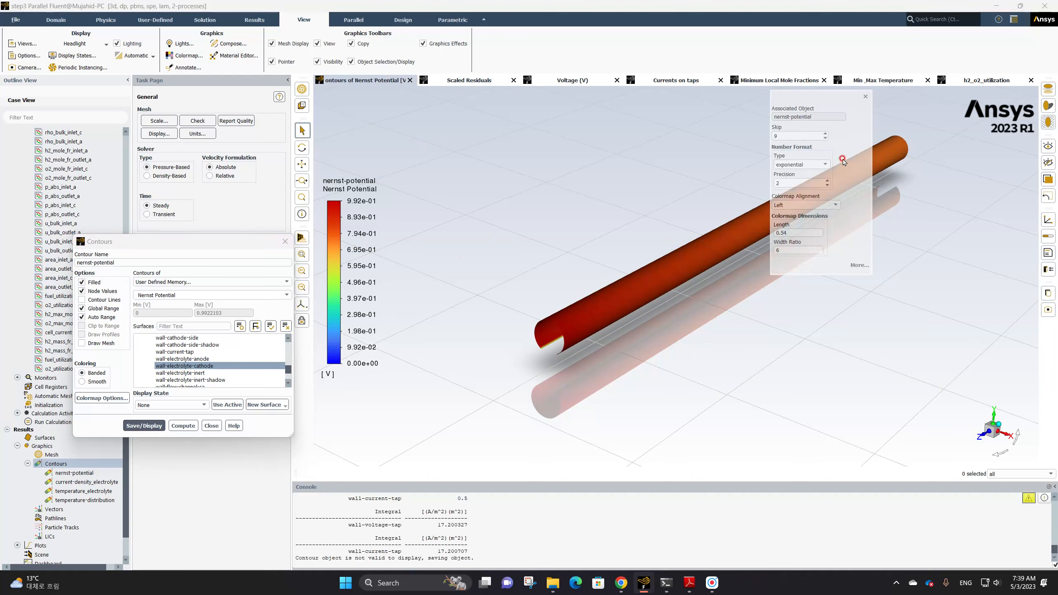
click(824, 165)
click(806, 175)
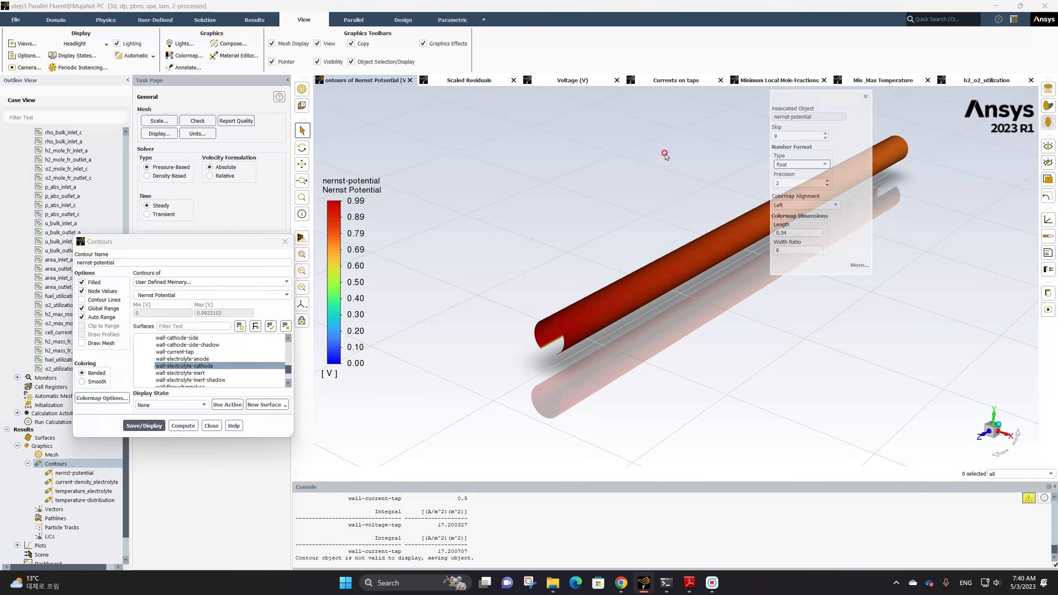
click(866, 96)
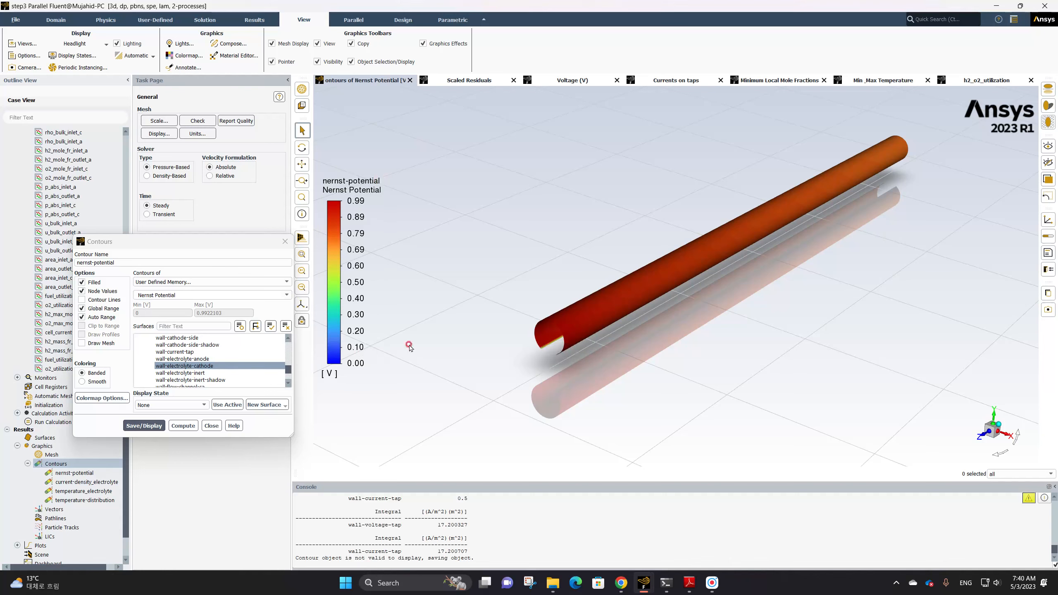
Switch the contour surface to wall-electrolyte-anode and display it
click(204, 359)
click(145, 426)
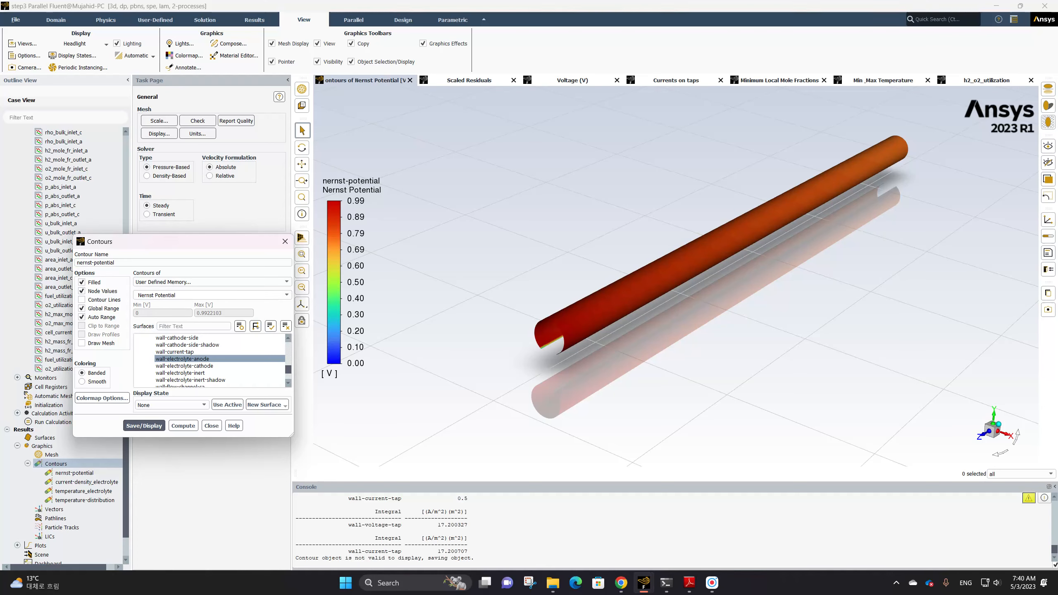
Turn off Global Range and redisplay the nernst-potential contour
click(82, 317)
click(81, 309)
click(81, 317)
click(144, 426)
click(139, 418)
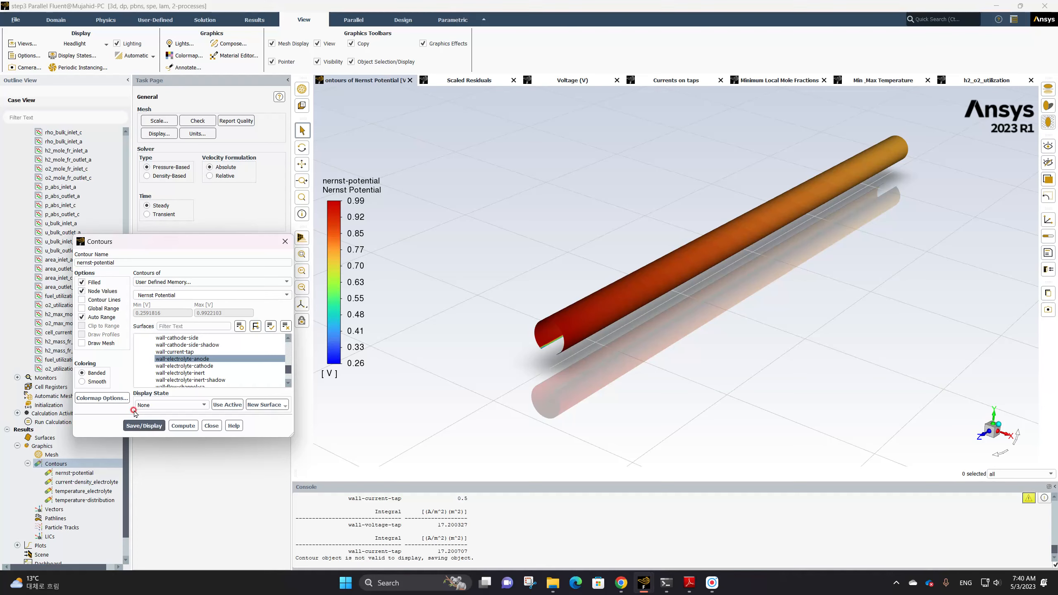
Re-enable Global Range and redisplay the nernst-potential contour
click(195, 359)
click(180, 360)
click(83, 309)
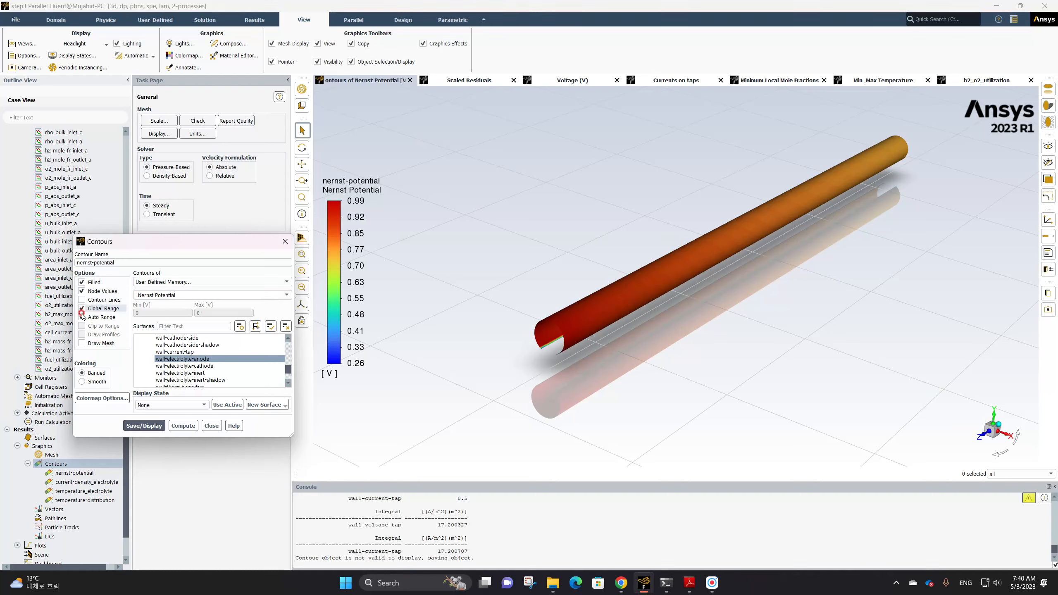
click(152, 424)
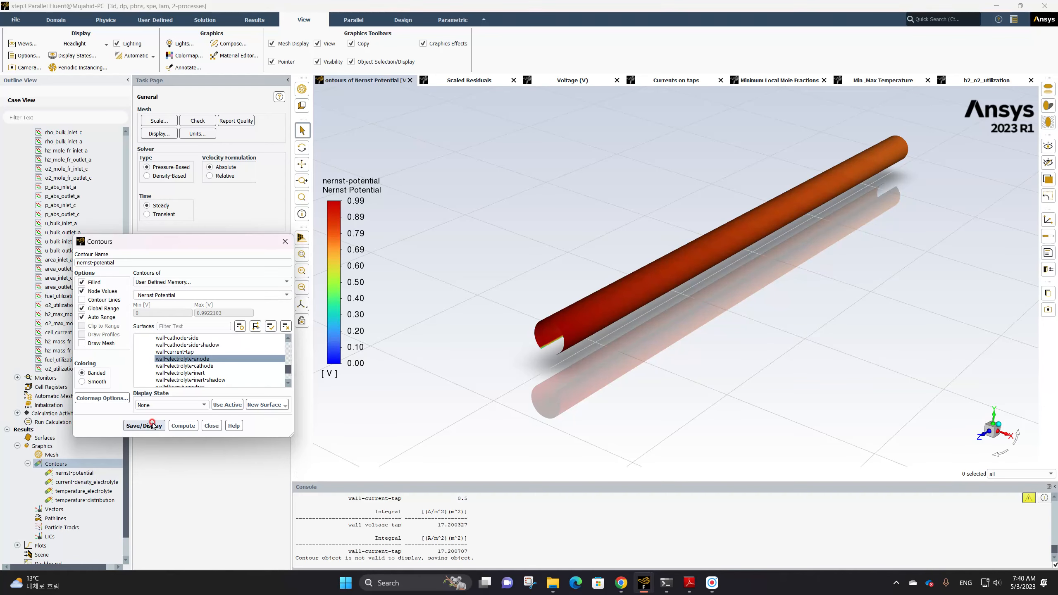
click(153, 425)
Turn off Auto Range, set the minimum to 0.75, display the contour, and close the dialog
click(81, 317)
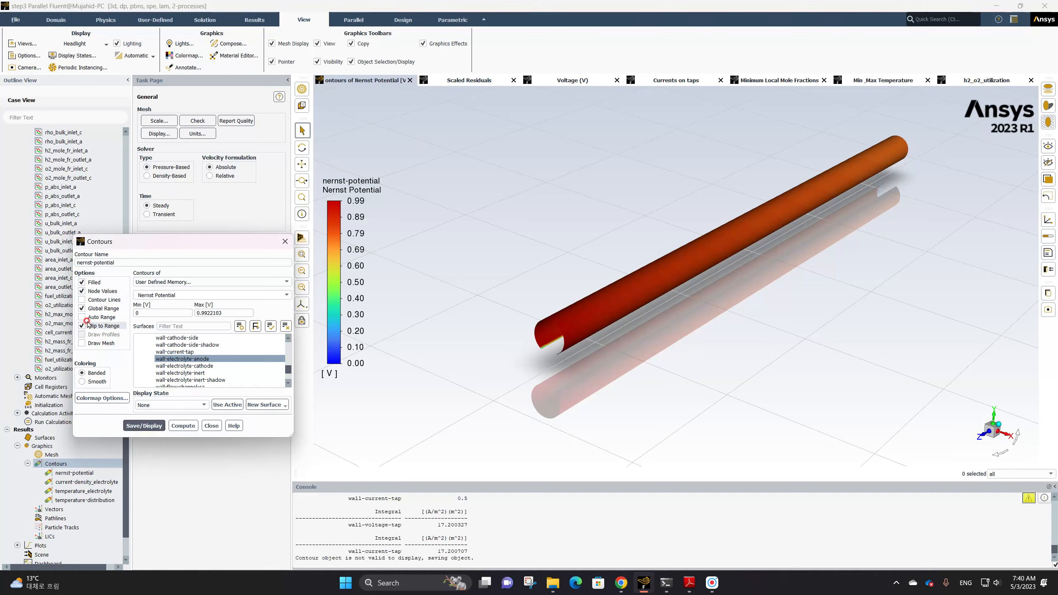
click(151, 310)
drag(158, 314, 133, 314)
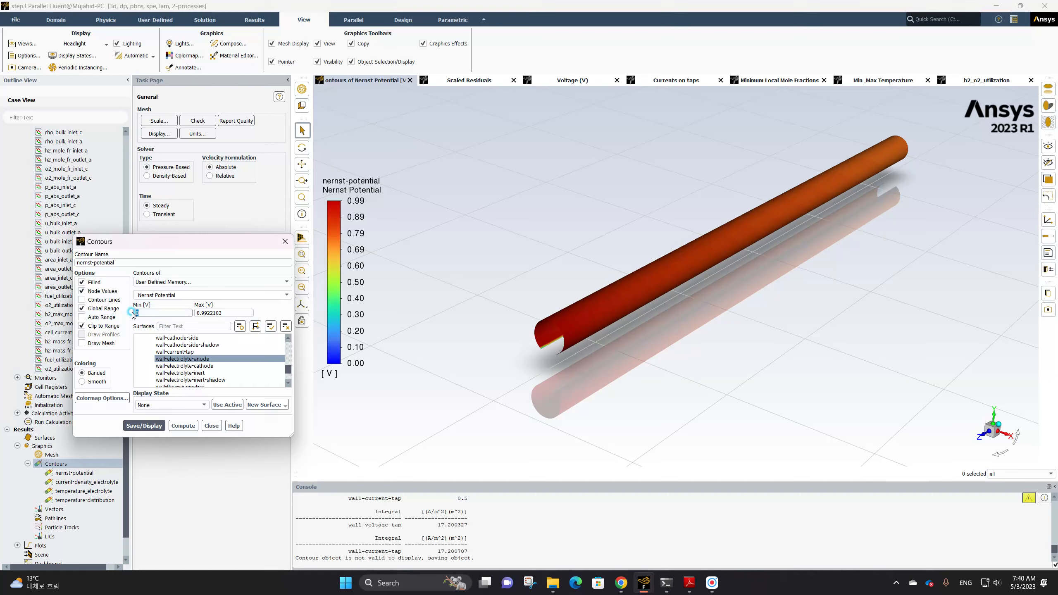
text(0.75)
click(154, 425)
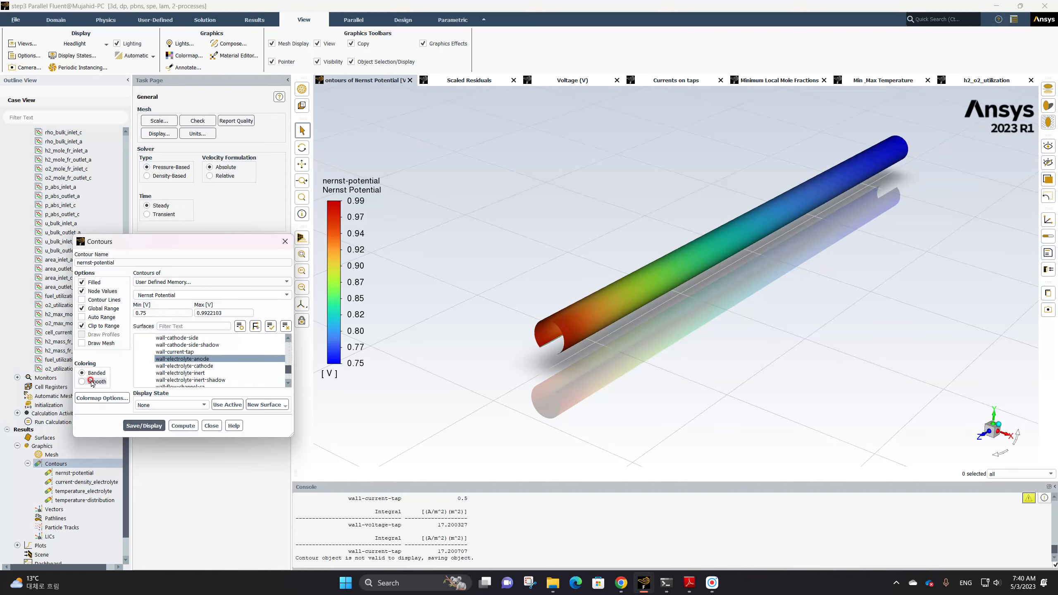
click(167, 312)
click(203, 429)
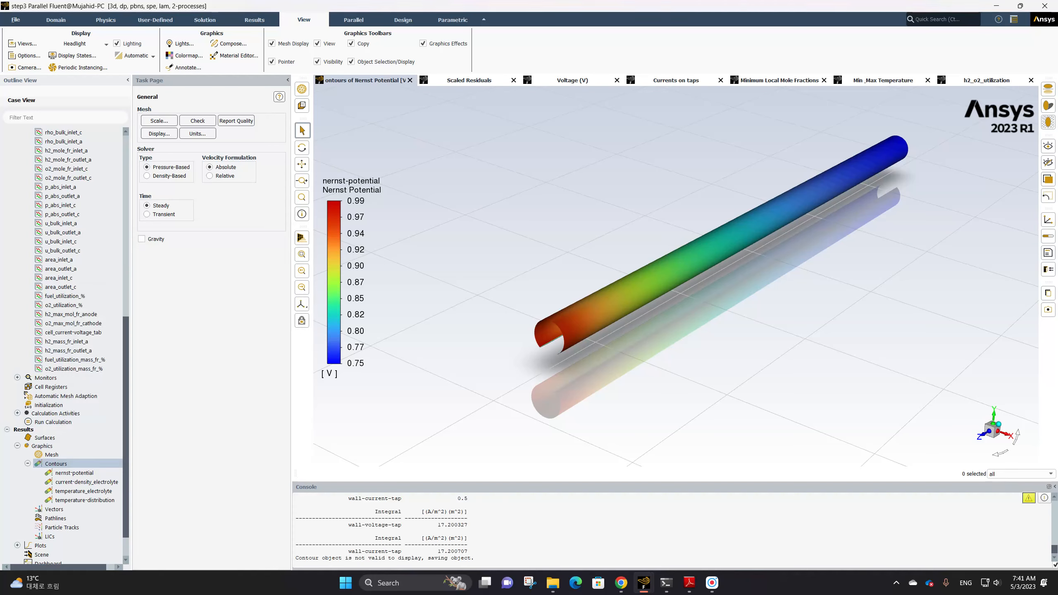
Start a new contour and set it to show Activation Overpotential
key(alt+Tab)
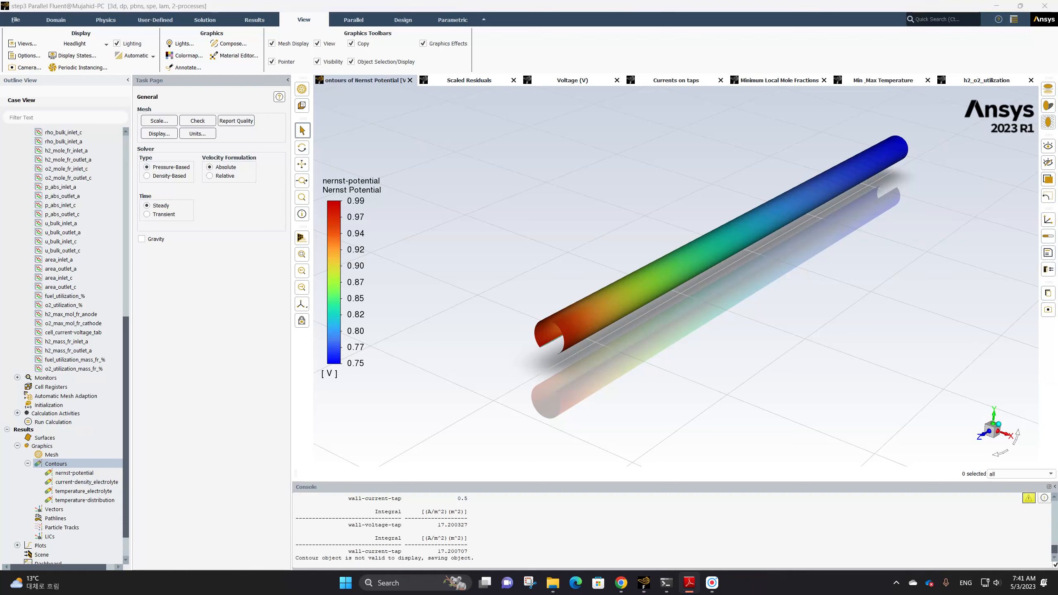
click(59, 463)
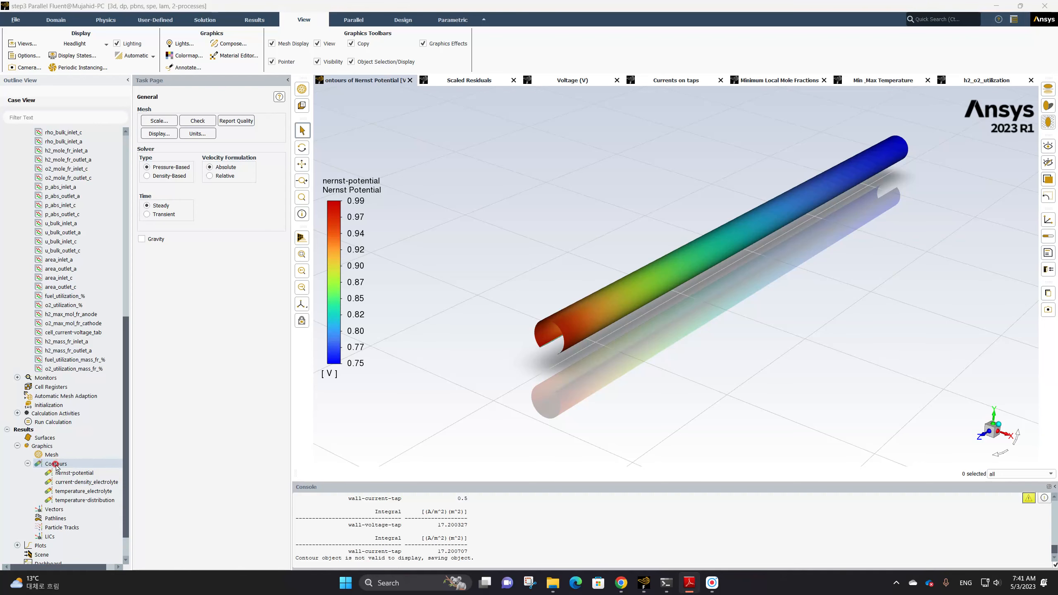
right_click(56, 464)
click(64, 464)
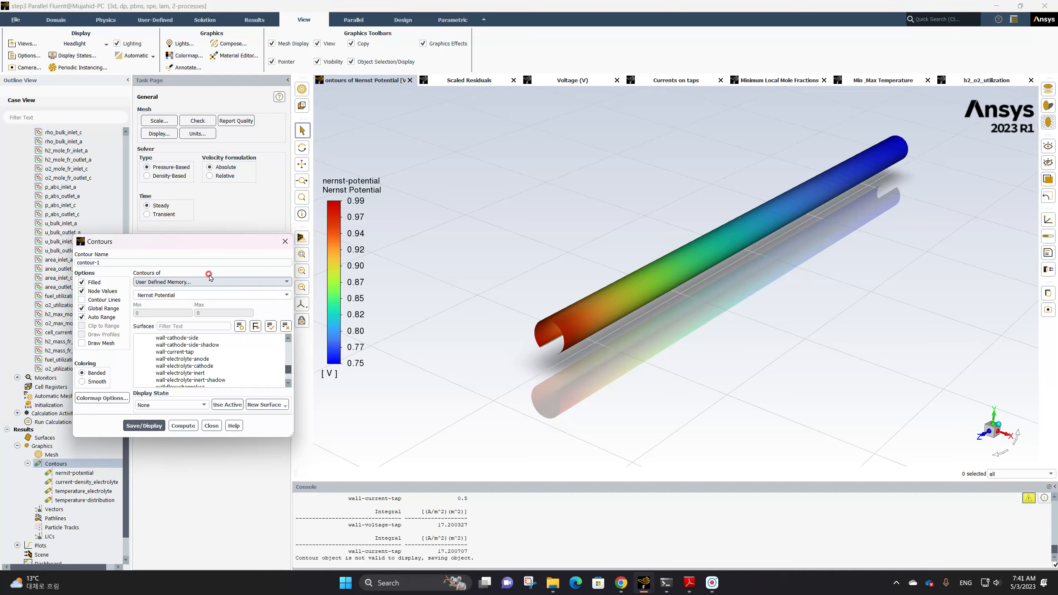
click(282, 290)
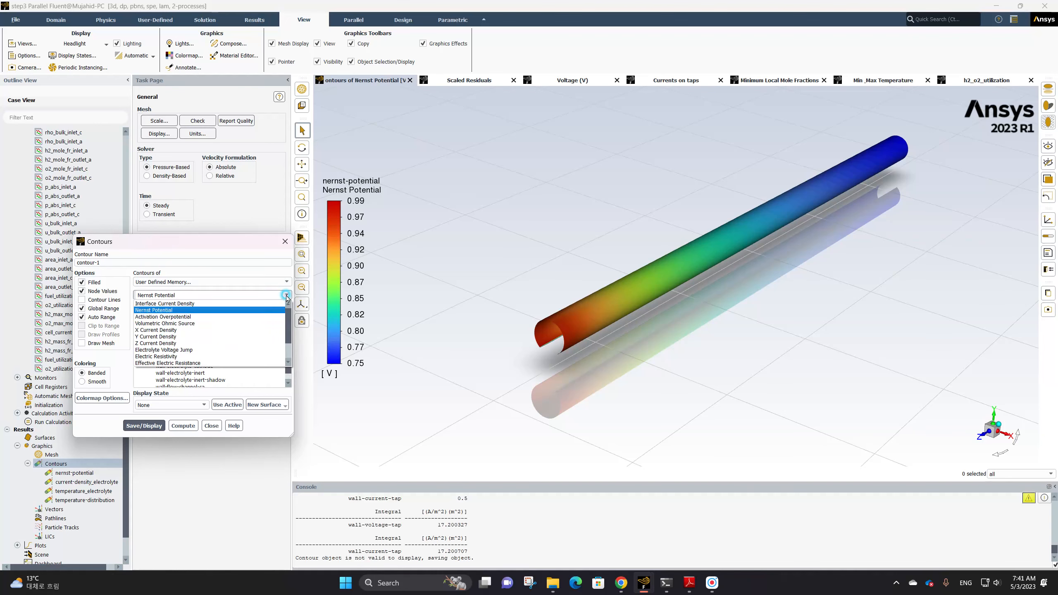
click(207, 317)
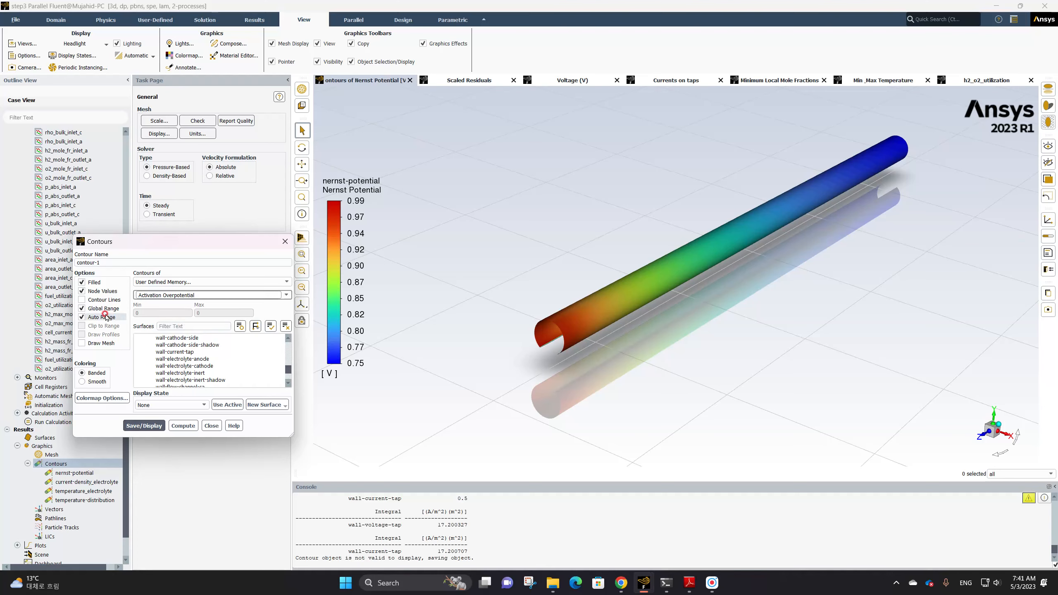
Select the wall-electrolyte-cathode surface and save and display the activation overpotential contour
scroll(201, 347, down, 3)
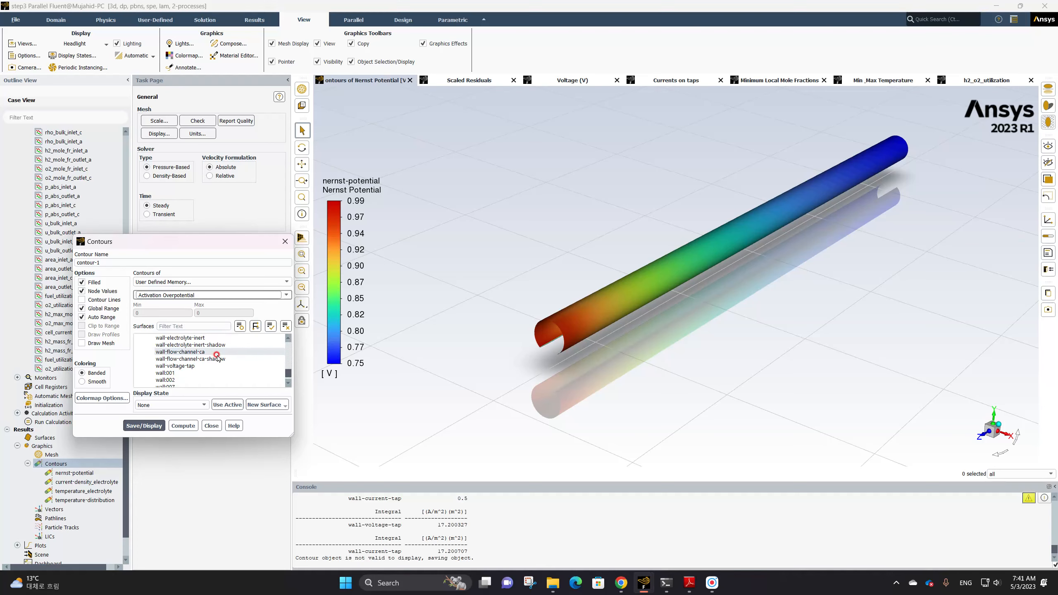
scroll(217, 358, up, 2)
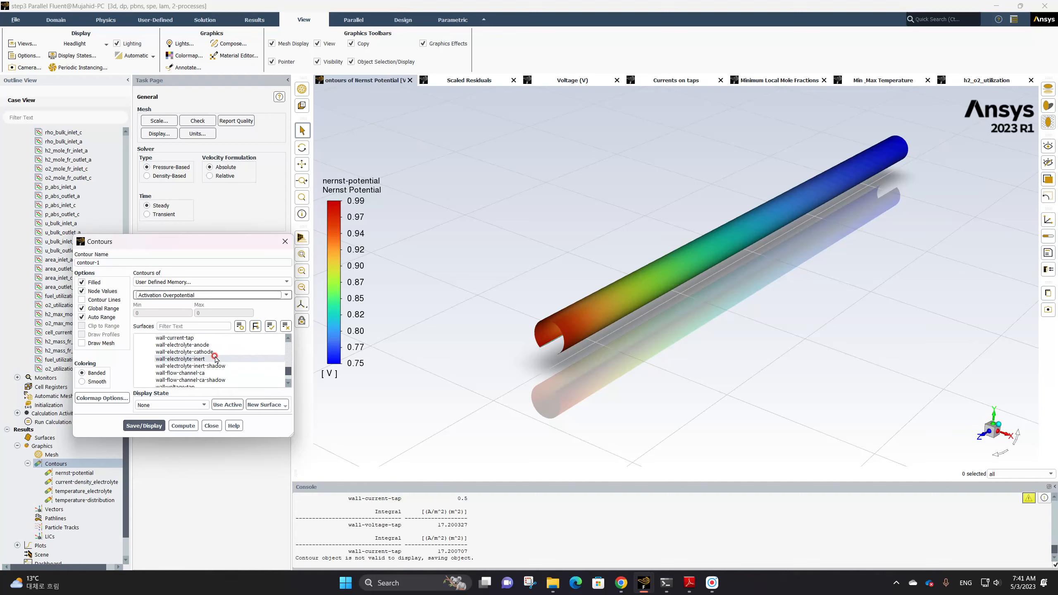
click(214, 352)
click(155, 426)
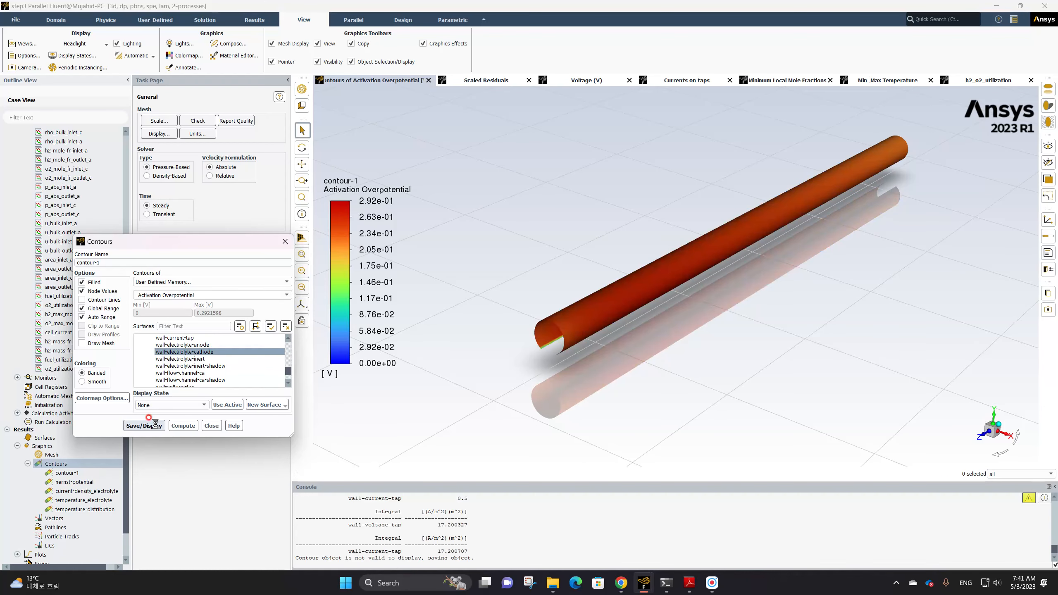
Set the colormap's number format to float and close the colormap properties
double_click(393, 282)
click(808, 165)
click(802, 181)
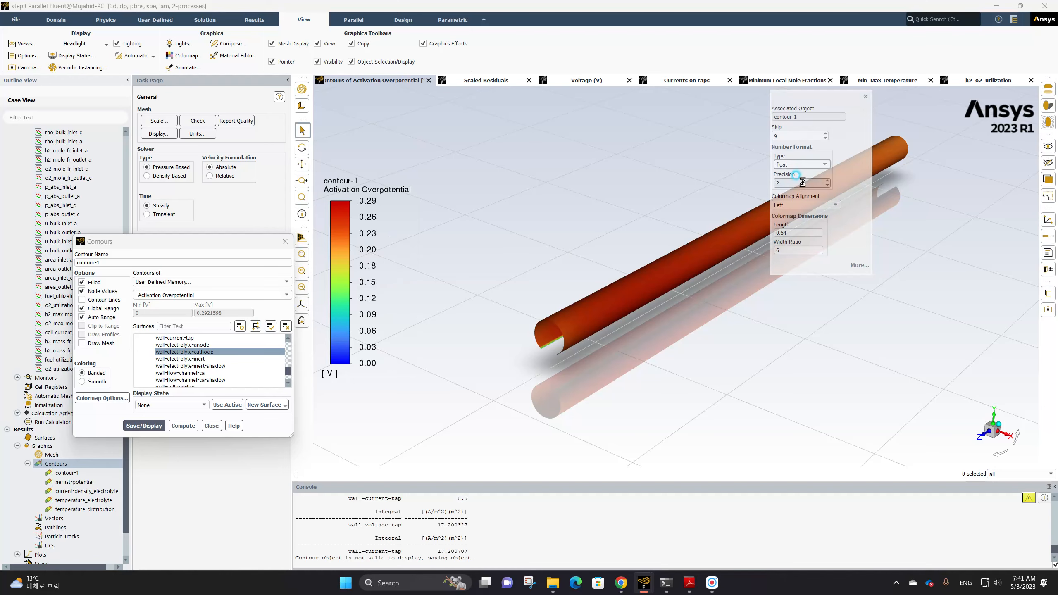
click(864, 99)
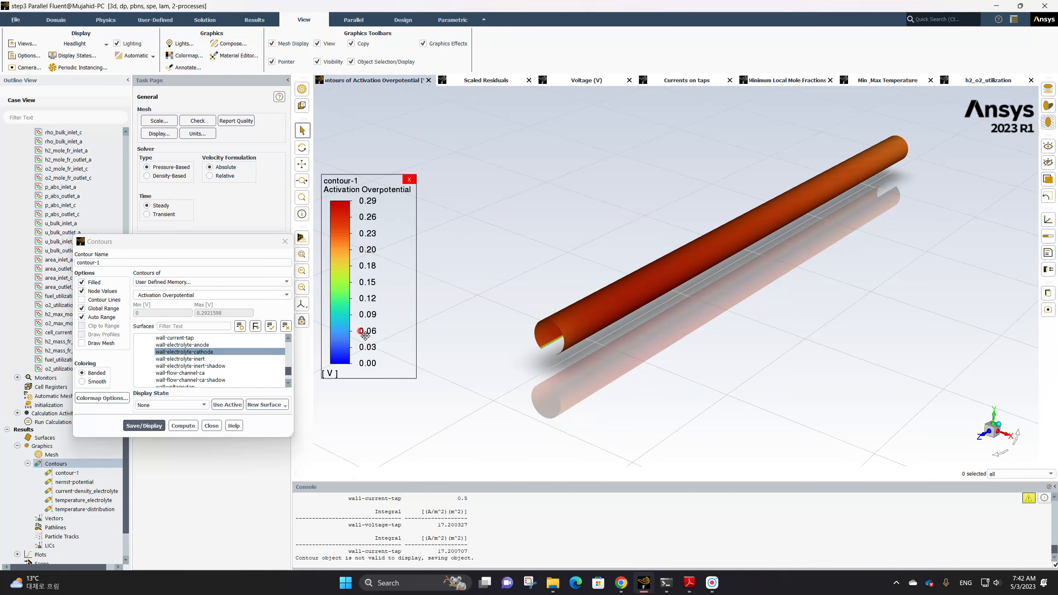
Turn off Global Range for the activation overpotential contour and redisplay it
click(92, 313)
click(146, 426)
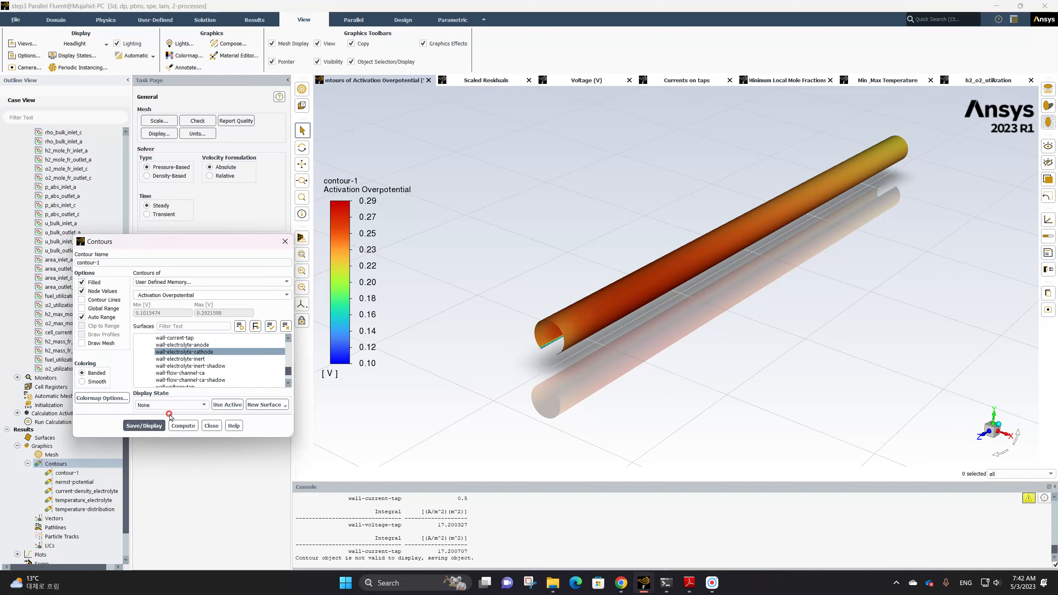
click(92, 317)
click(378, 324)
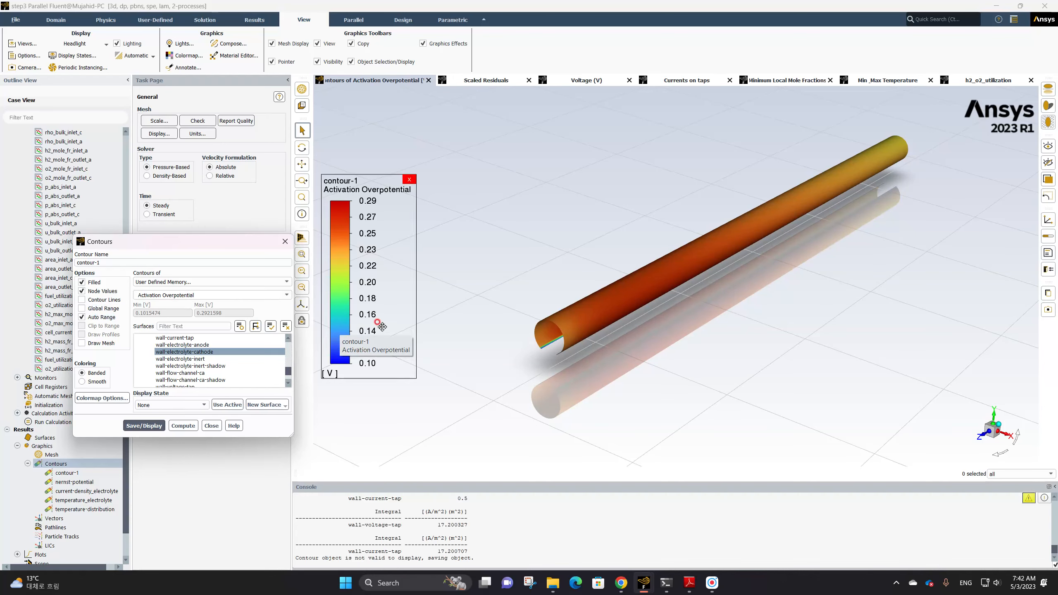
Switch the activation overpotential contour to the wall-electrolyte-anode surface, save and display it, and close the Contours dialog
click(633, 265)
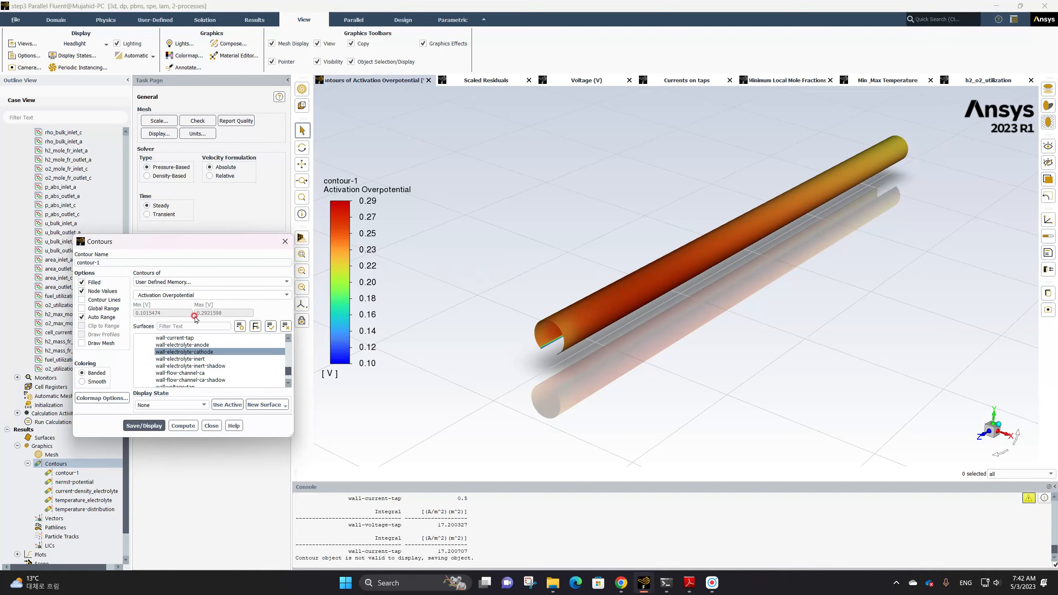
click(198, 352)
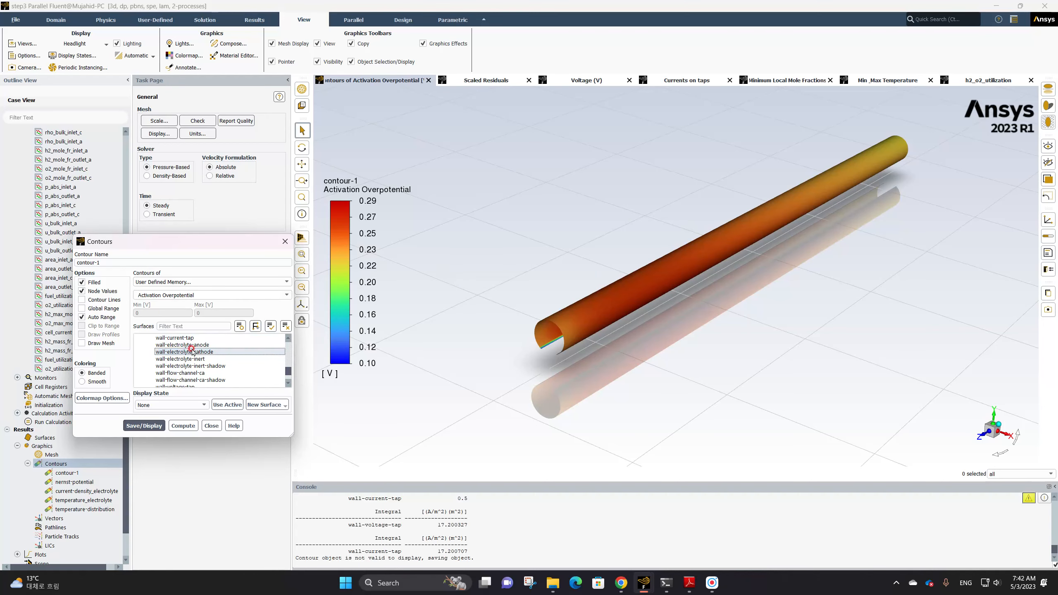
click(183, 344)
click(159, 423)
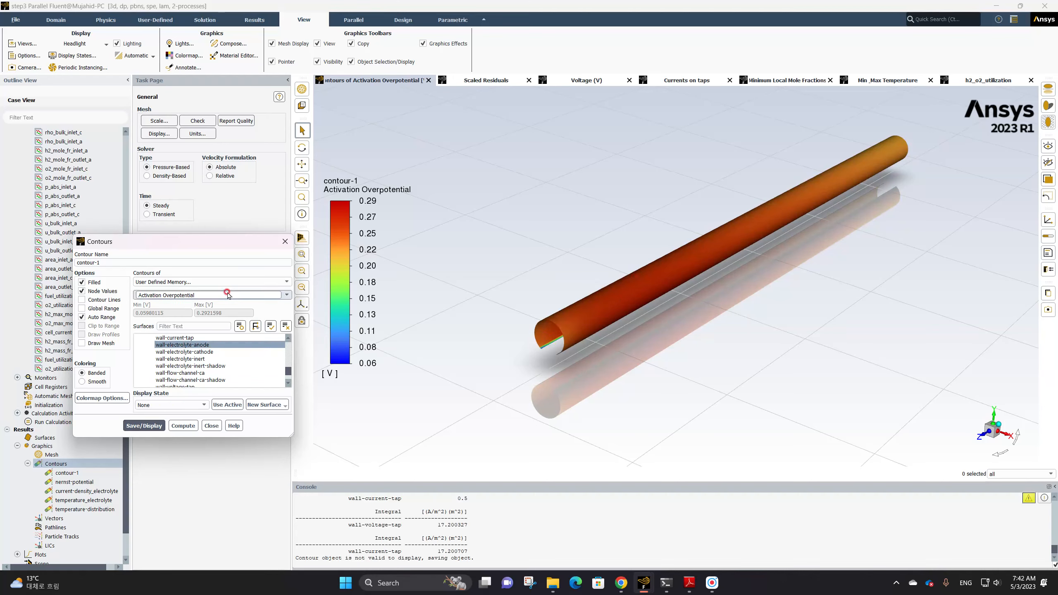
click(284, 242)
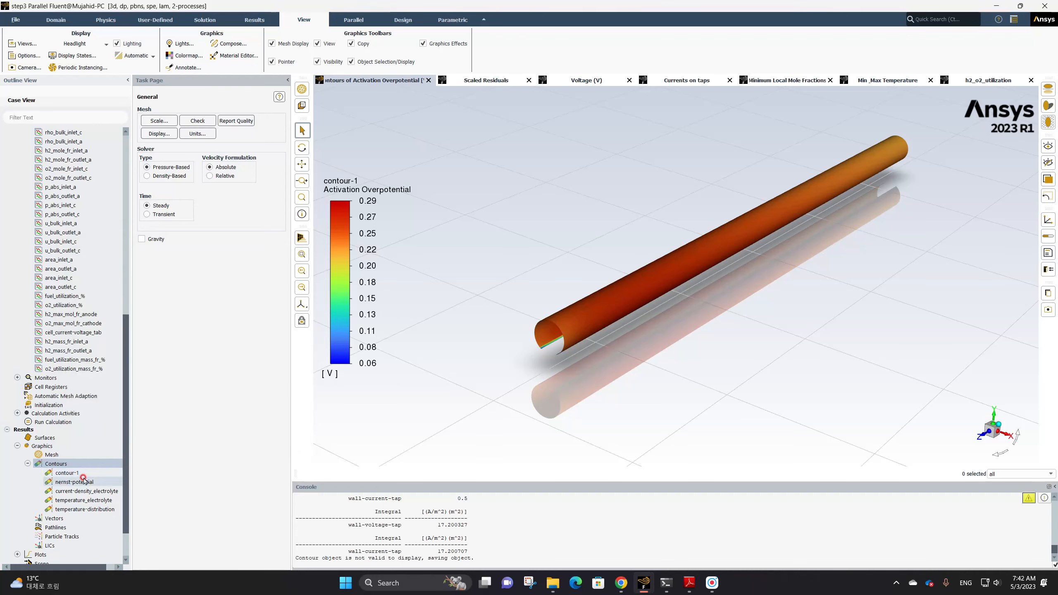
Start a new contour and name it voltage
click(52, 465)
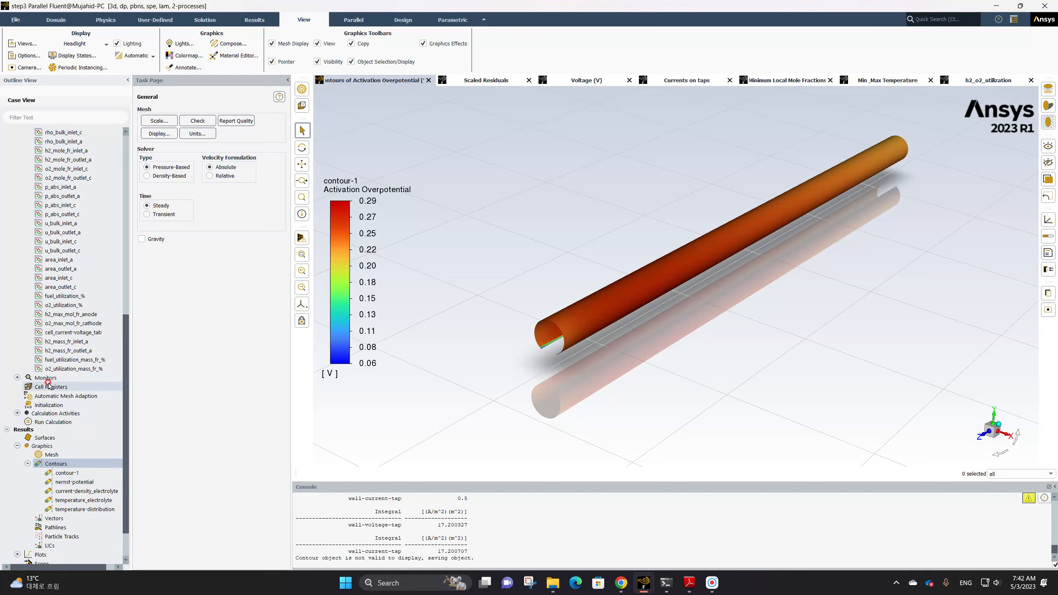
right_click(54, 465)
click(75, 470)
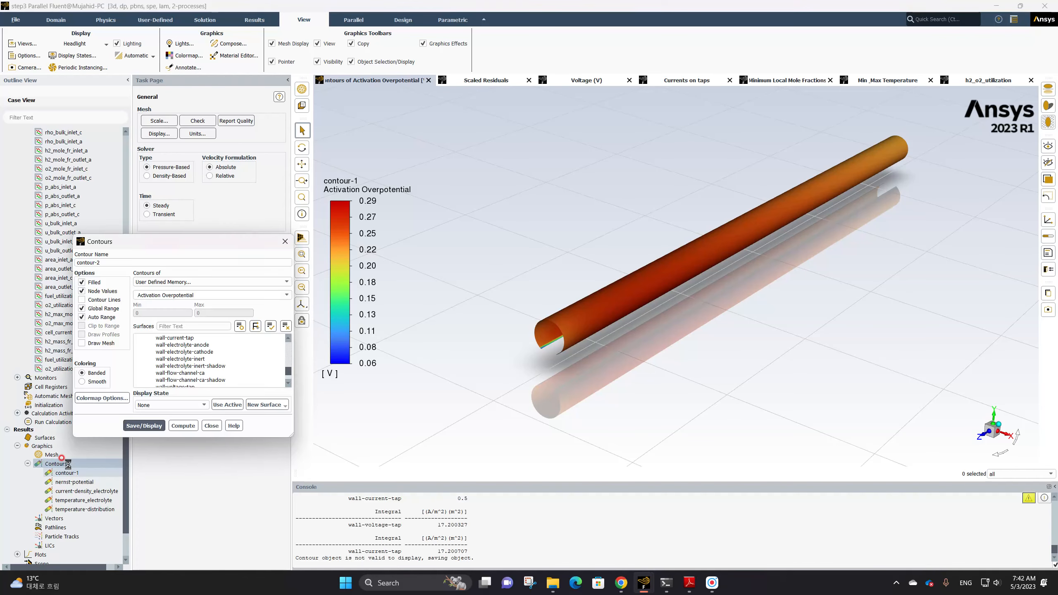
drag(102, 262, 65, 257)
text(voltage)
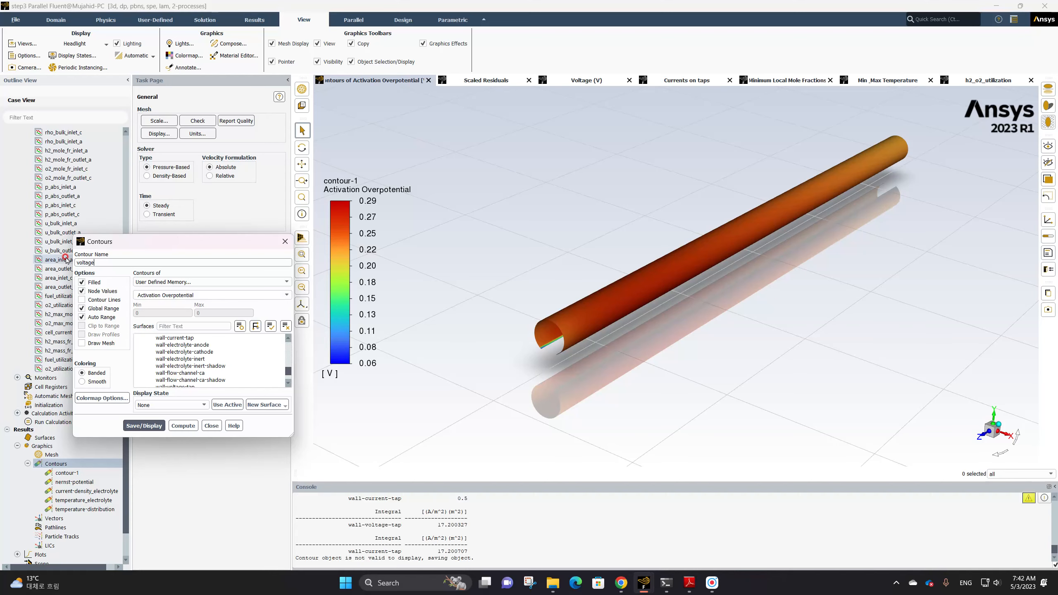
Set the voltage contour to Electric Potential with Global Range on, select wall-electrolyte-cathode, and save and display it
click(202, 283)
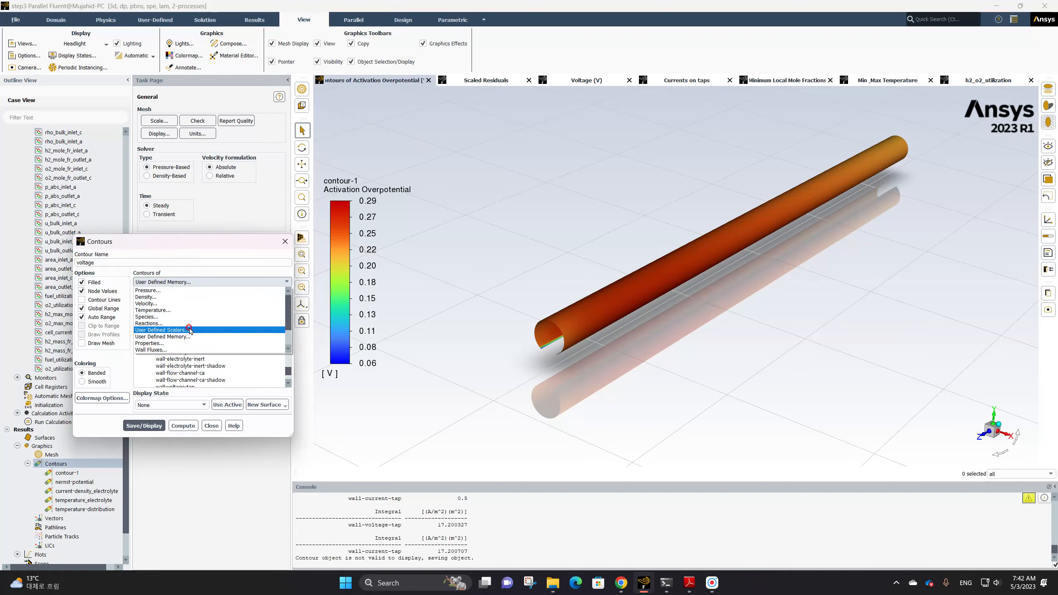
click(190, 331)
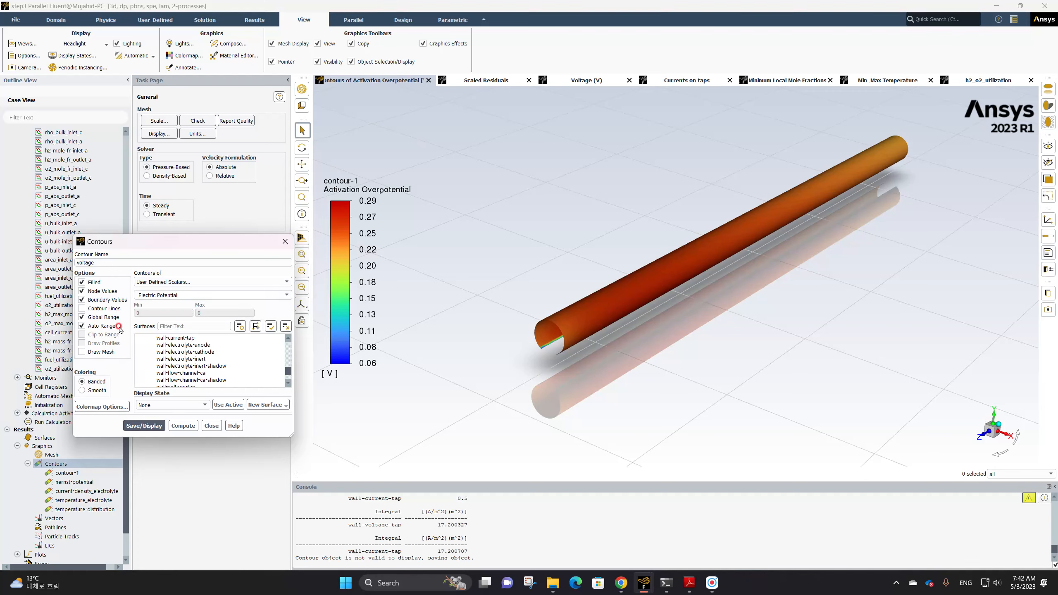
click(81, 318)
click(186, 359)
click(82, 318)
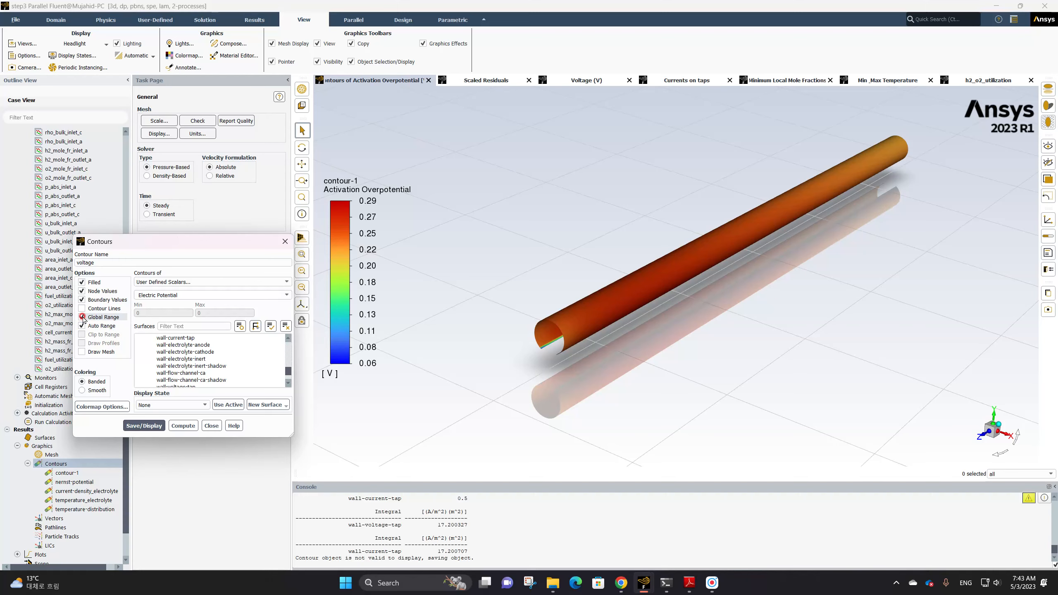
click(225, 347)
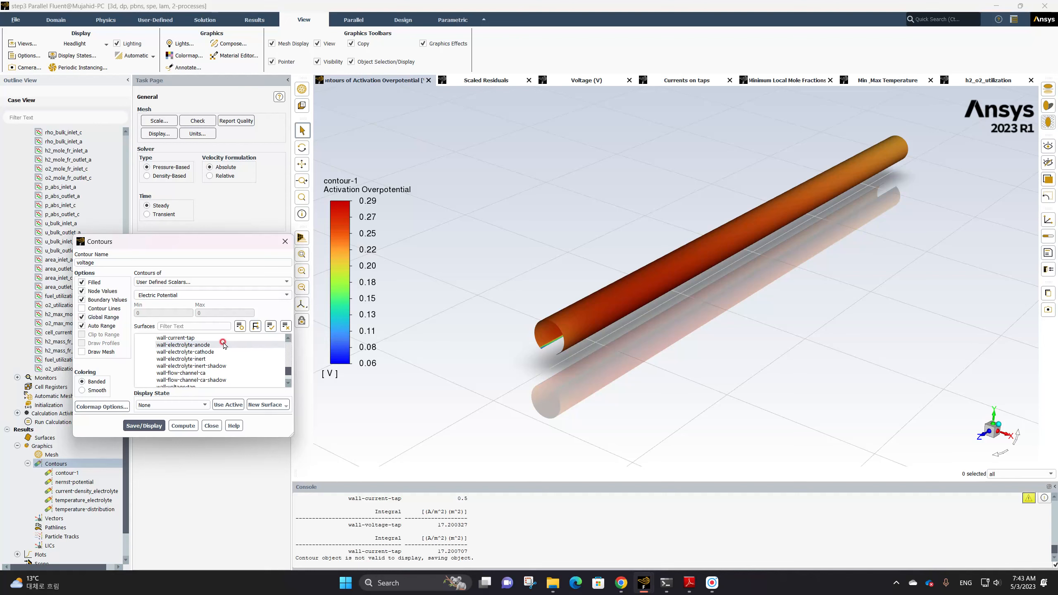
click(216, 352)
click(155, 425)
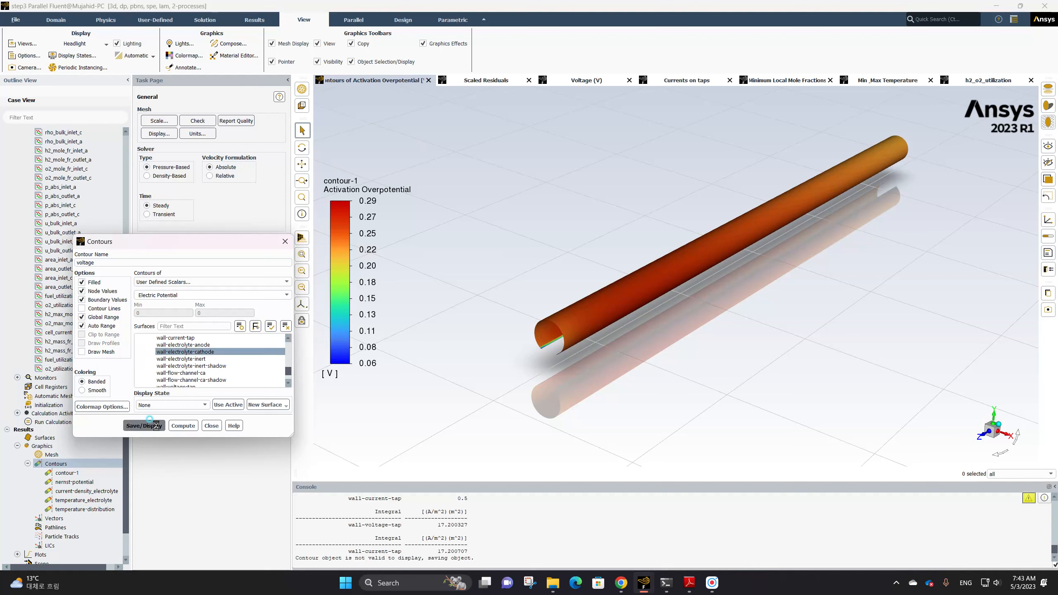
Set the voltage colormap's number format to float and close the colormap properties
click(367, 288)
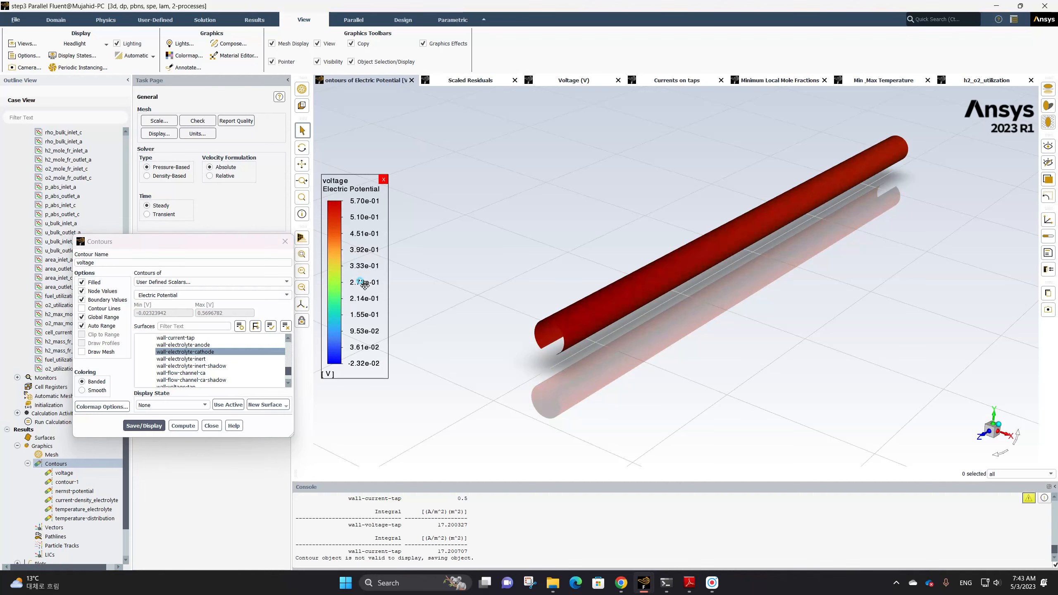
click(840, 169)
click(823, 165)
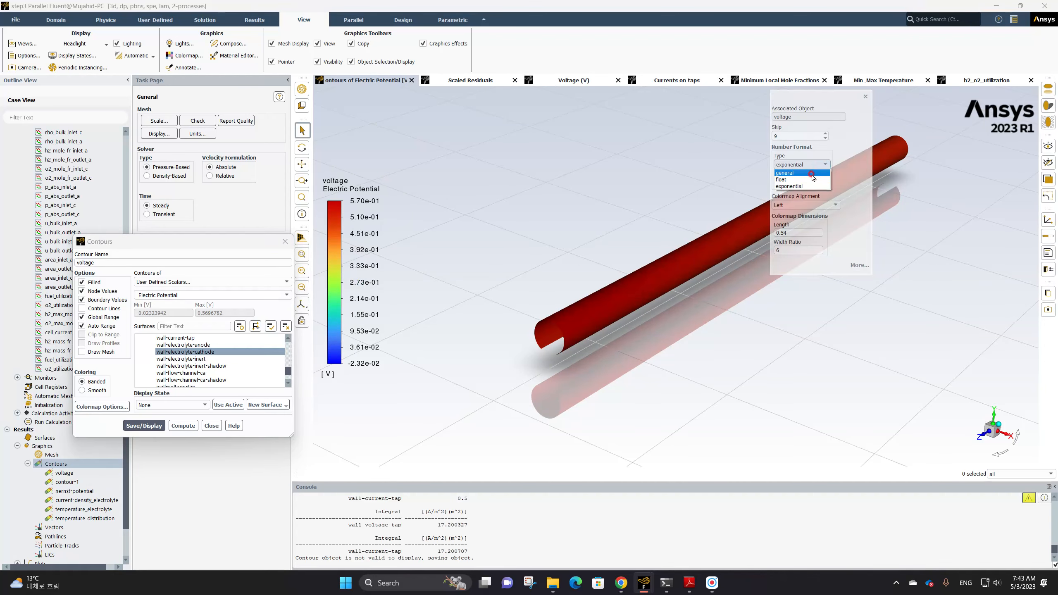
click(806, 178)
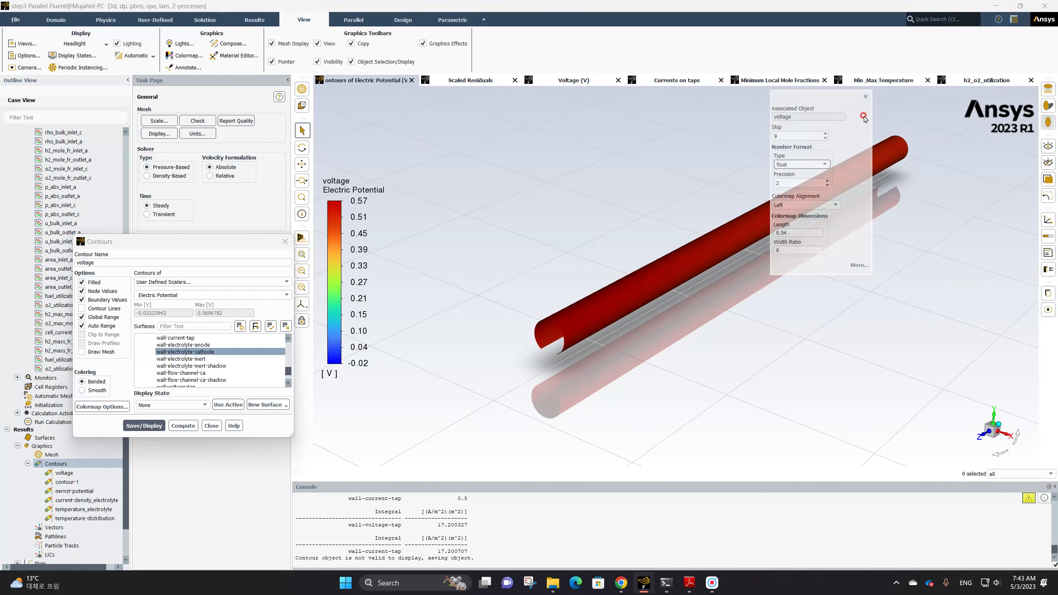
click(865, 97)
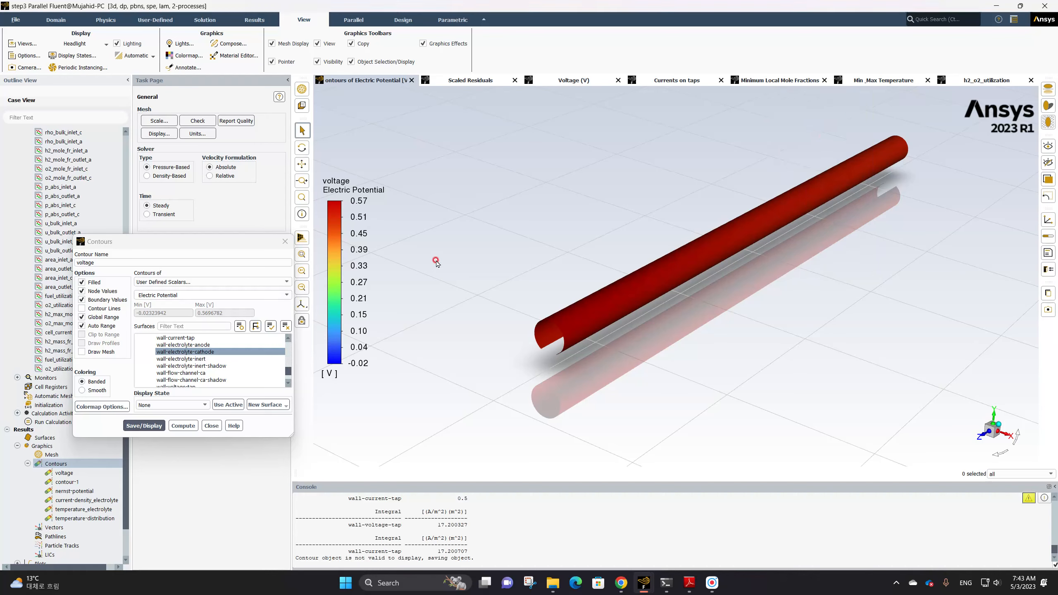
Enable Draw Mesh with face display for the voltage contour, close the mesh settings, and redisplay the contour
mouse_move(374, 213)
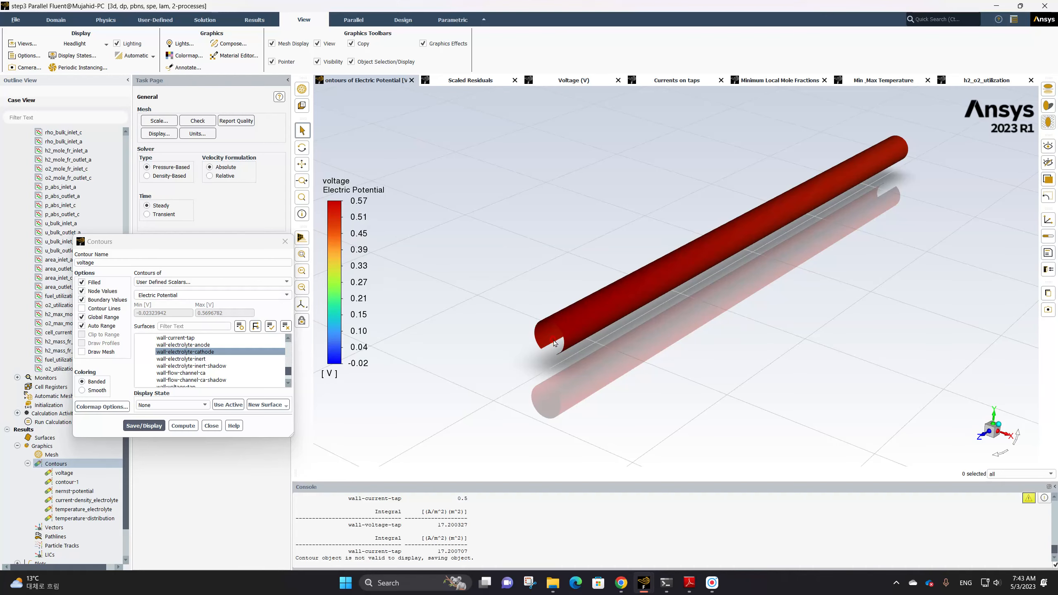
click(100, 352)
click(249, 403)
click(218, 403)
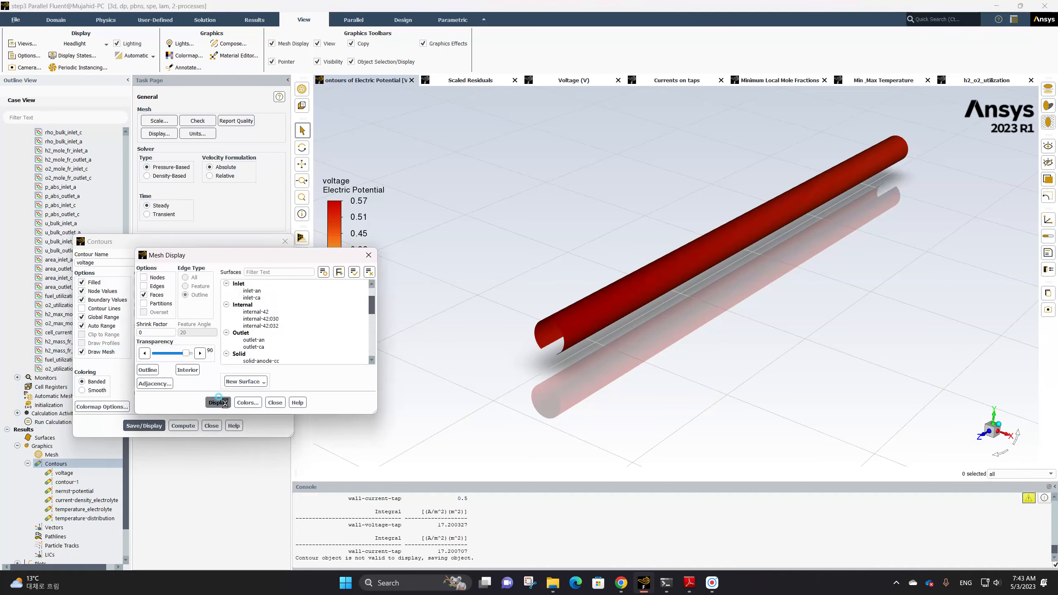
click(259, 402)
click(275, 402)
click(144, 426)
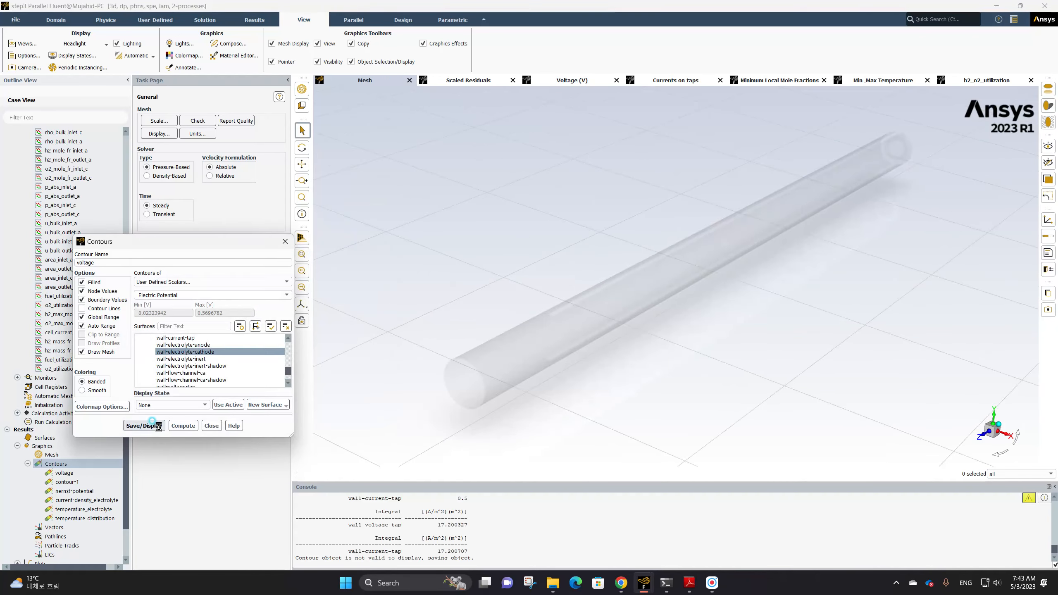
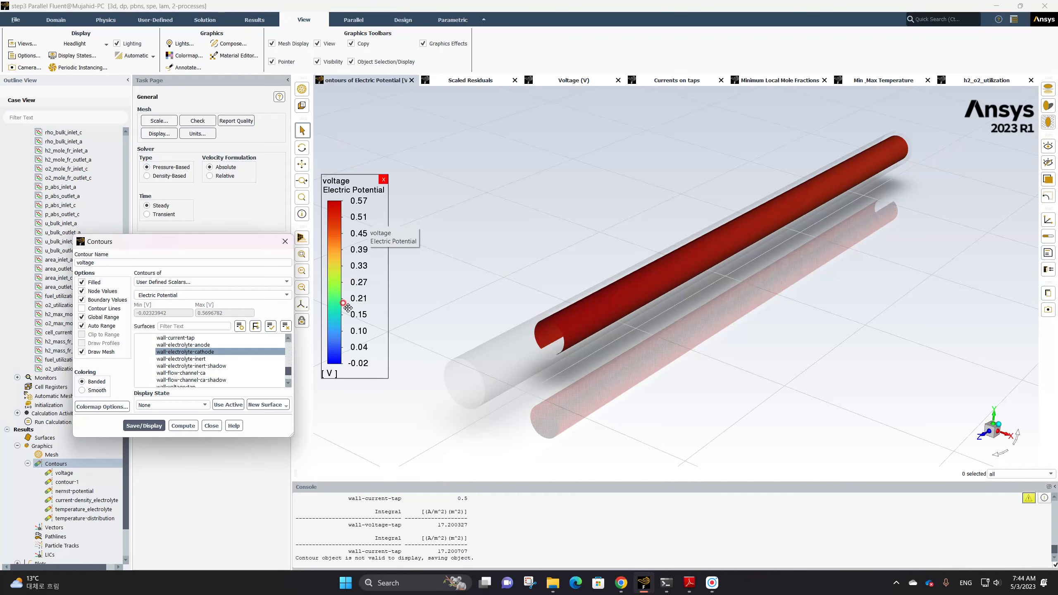
click(374, 309)
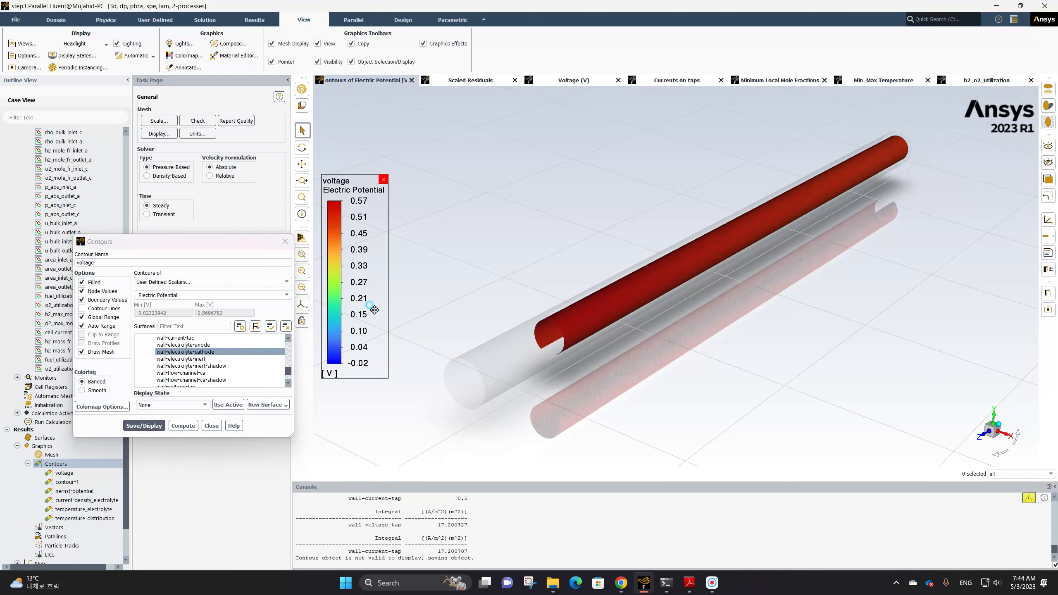
click(785, 183)
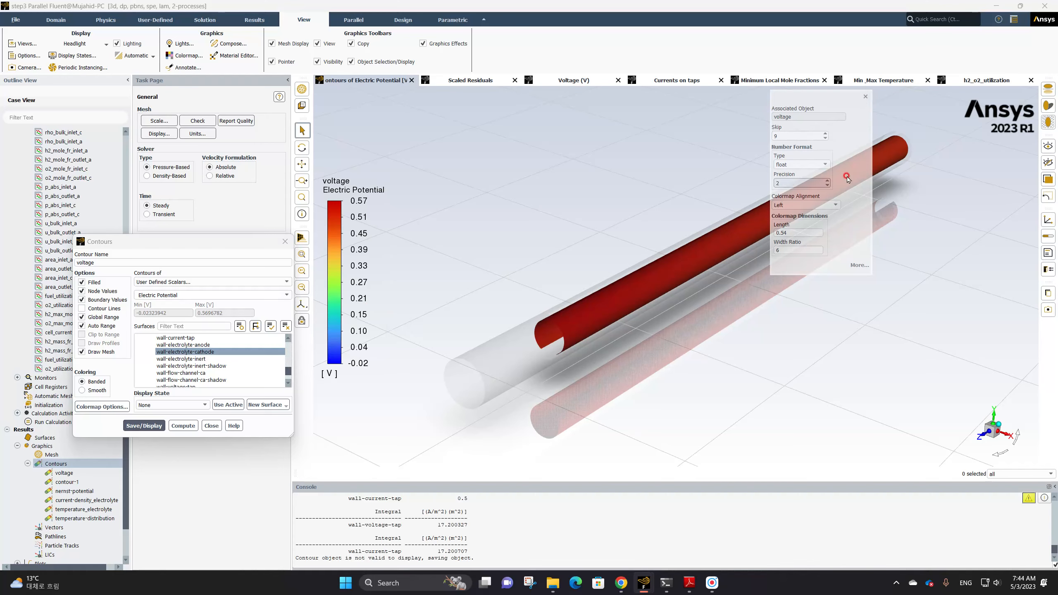
click(865, 96)
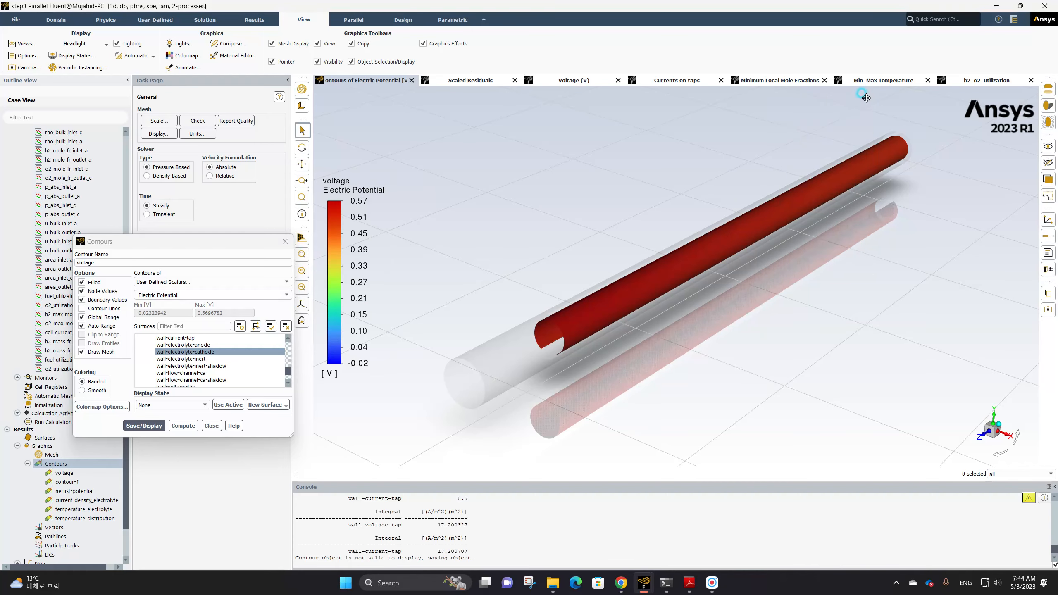
Turn off Auto Range and Global Range for the voltage contour, set its range from 0.5 to 0.57, and save and display it
click(92, 327)
click(90, 316)
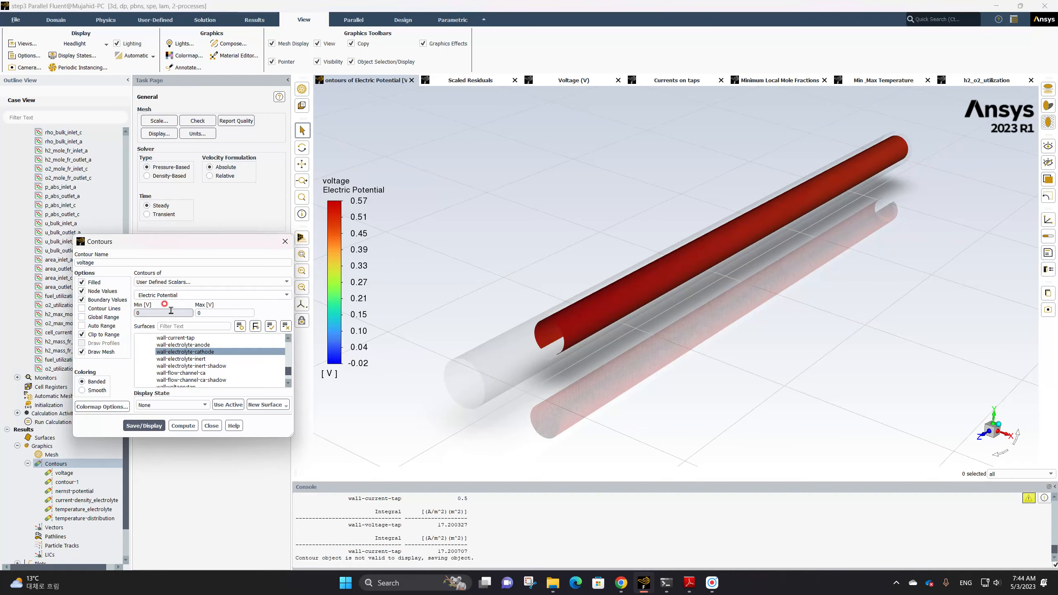
click(228, 313)
click(100, 318)
double_click(217, 312)
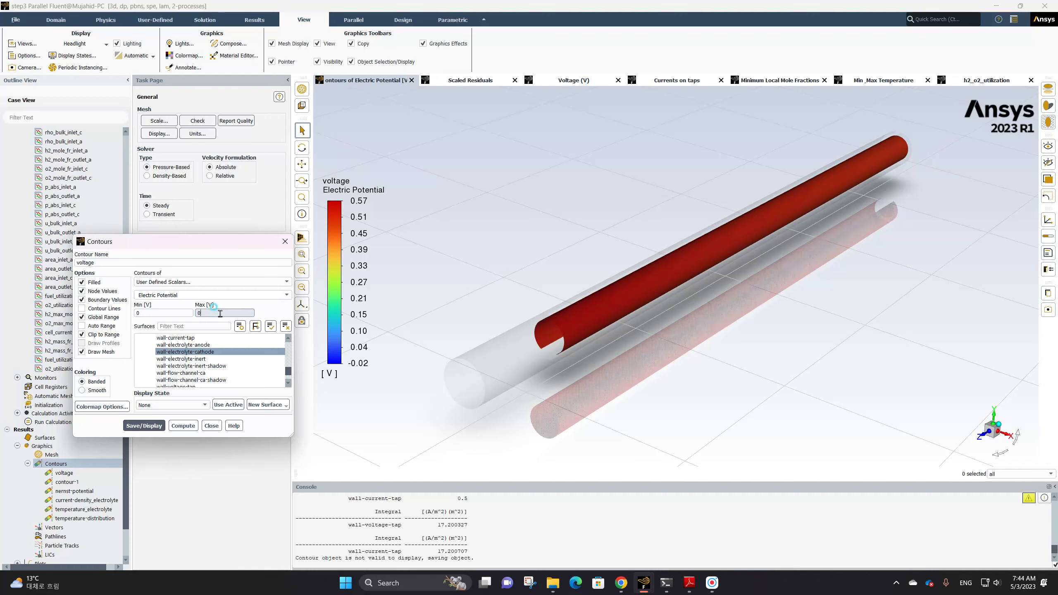
click(89, 317)
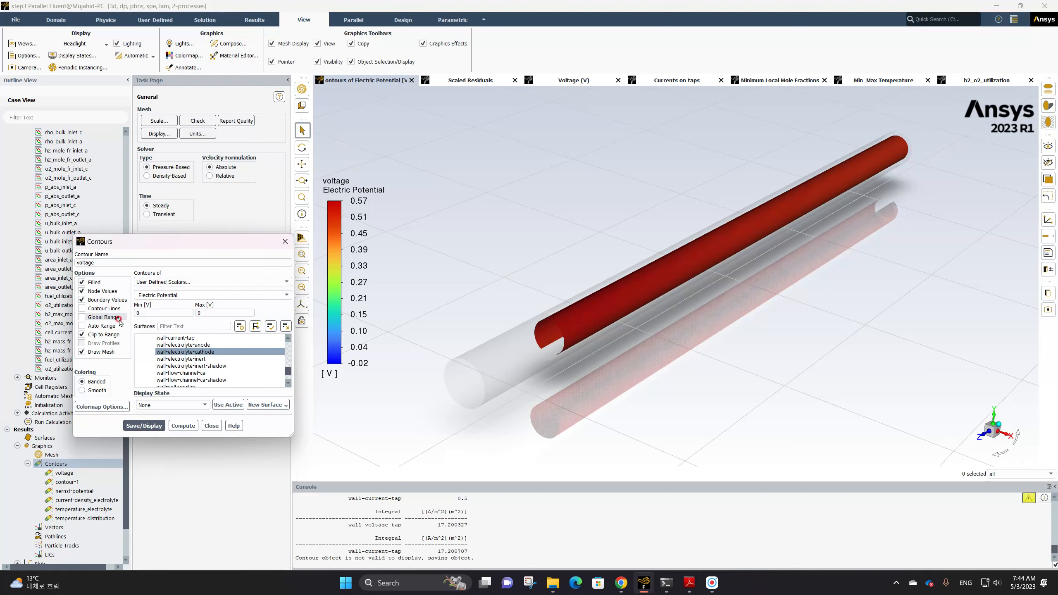
click(180, 306)
click(187, 313)
text(57)
drag(141, 313, 129, 313)
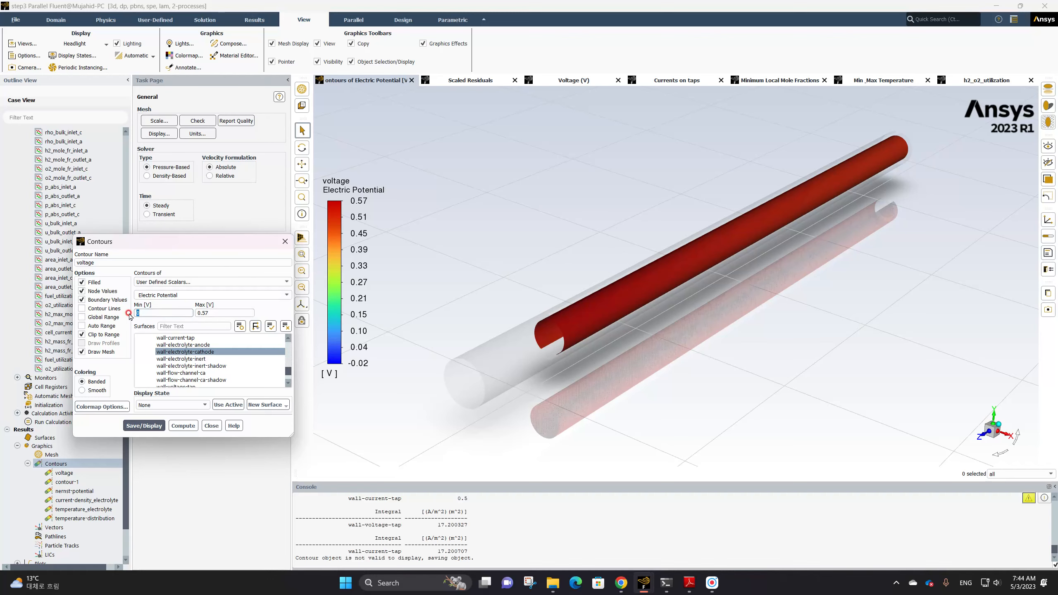
text(0.5)
click(158, 426)
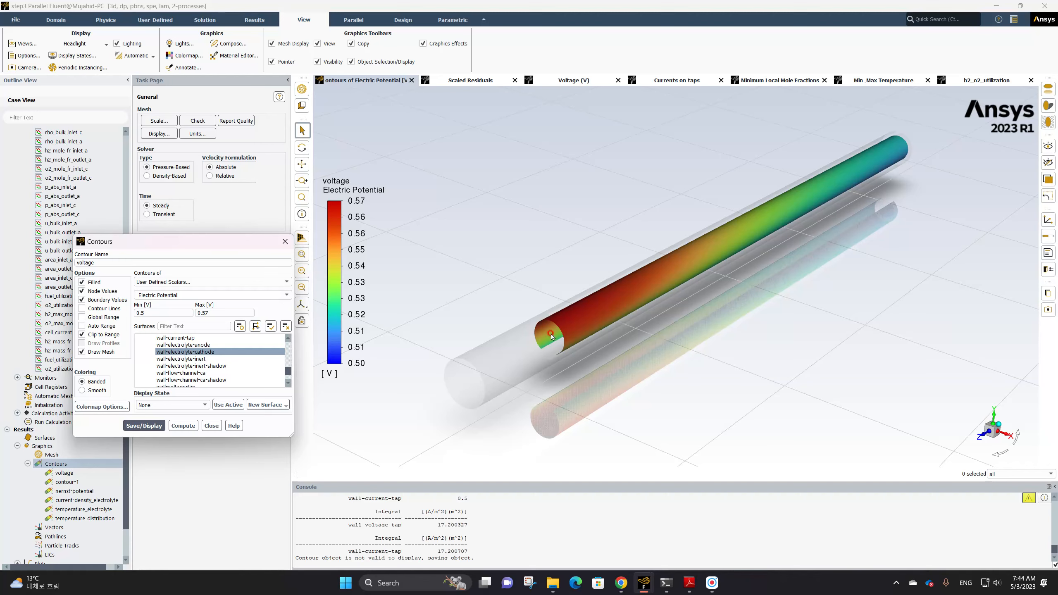
Switch the voltage contour to wall-electrolyte-anode, re-enable Auto Range, and save and display it
click(203, 347)
click(153, 426)
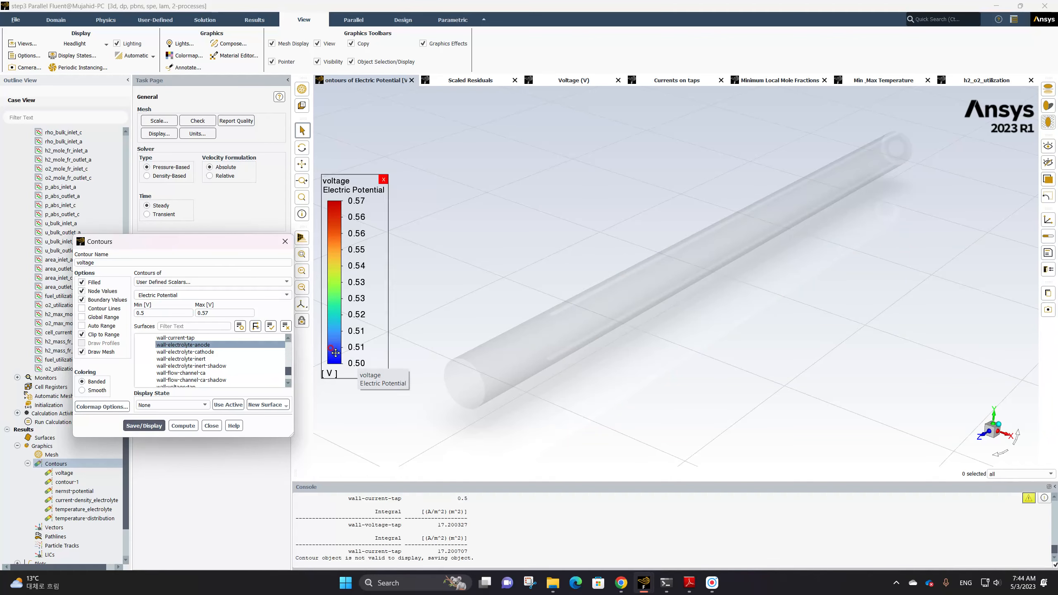
click(91, 326)
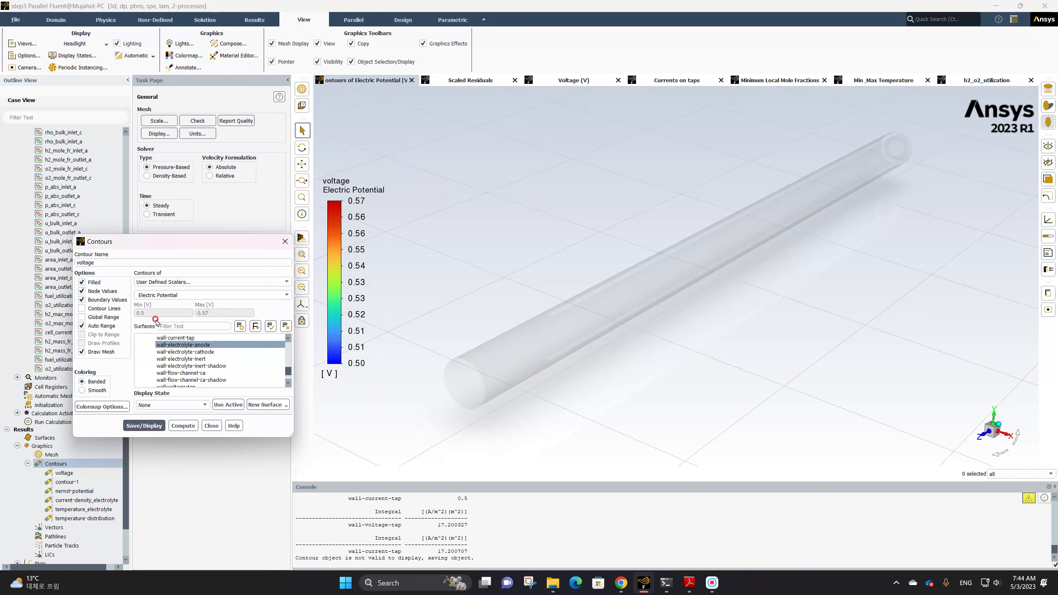
click(159, 424)
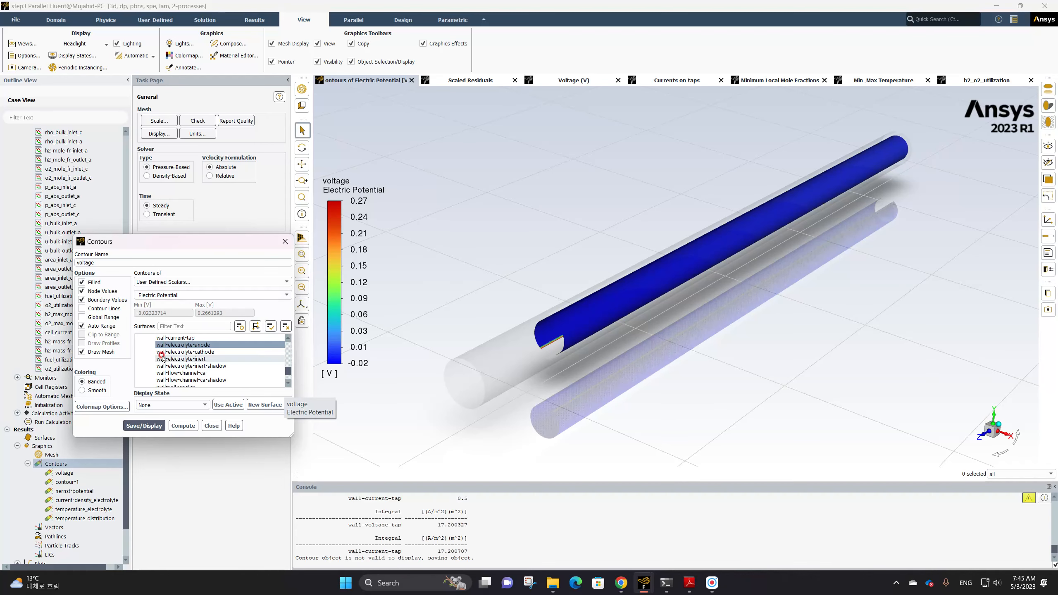
Switch the voltage contour back to wall-electrolyte-cathode, save and display it, and close the Contours dialog
click(188, 346)
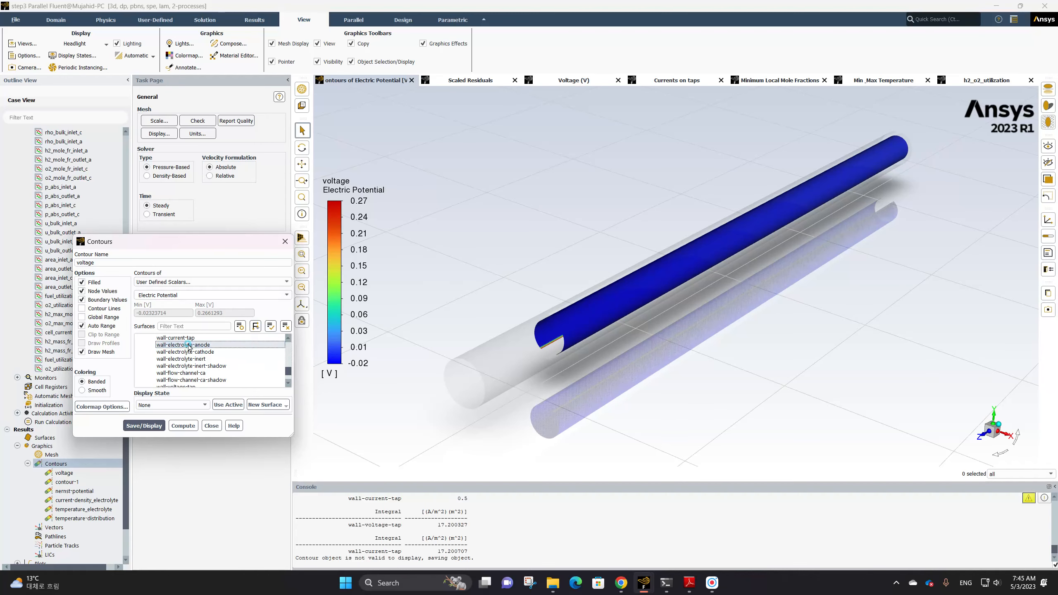
double_click(191, 352)
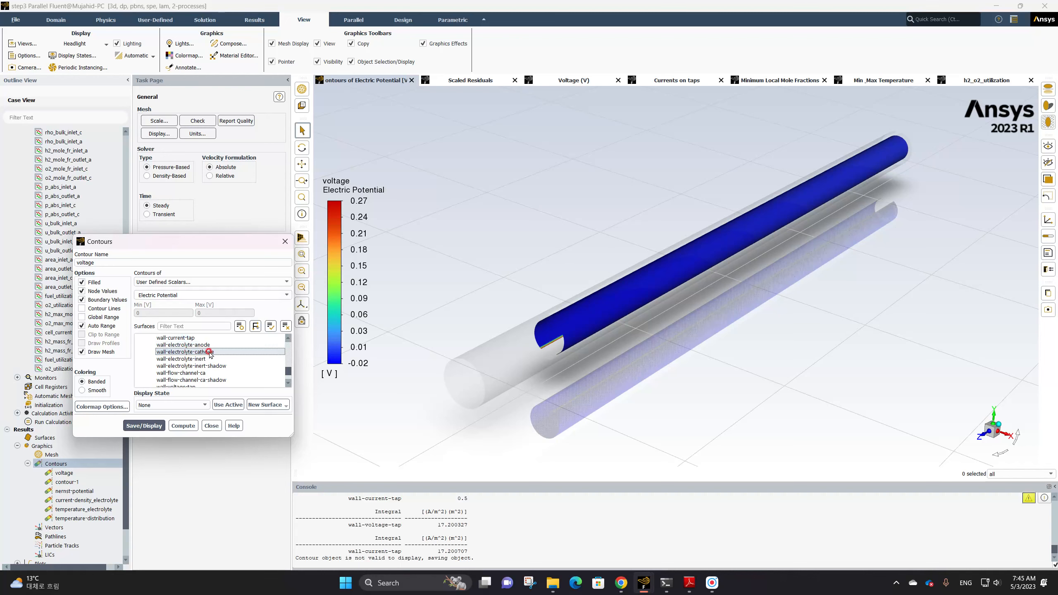
click(200, 353)
click(154, 426)
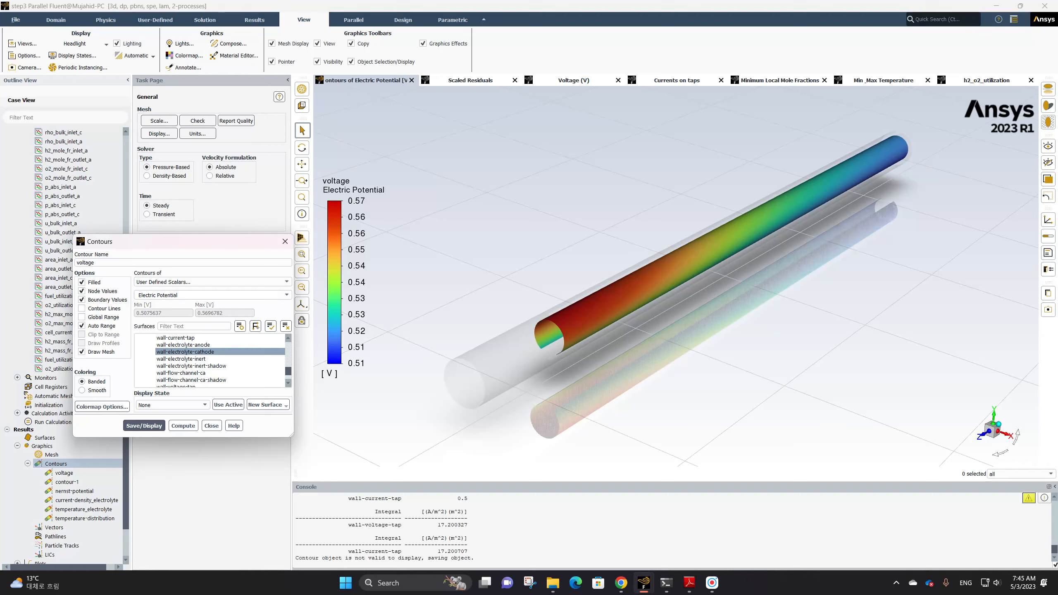
click(211, 425)
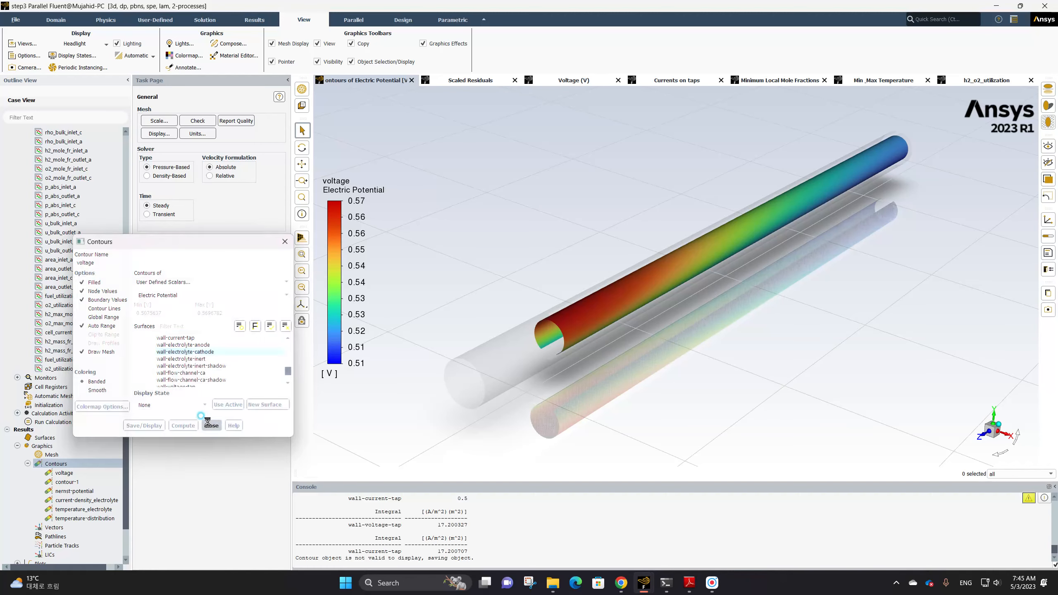
Create a new contour and name it voltage-at-cathode-surfaces
right_click(56, 464)
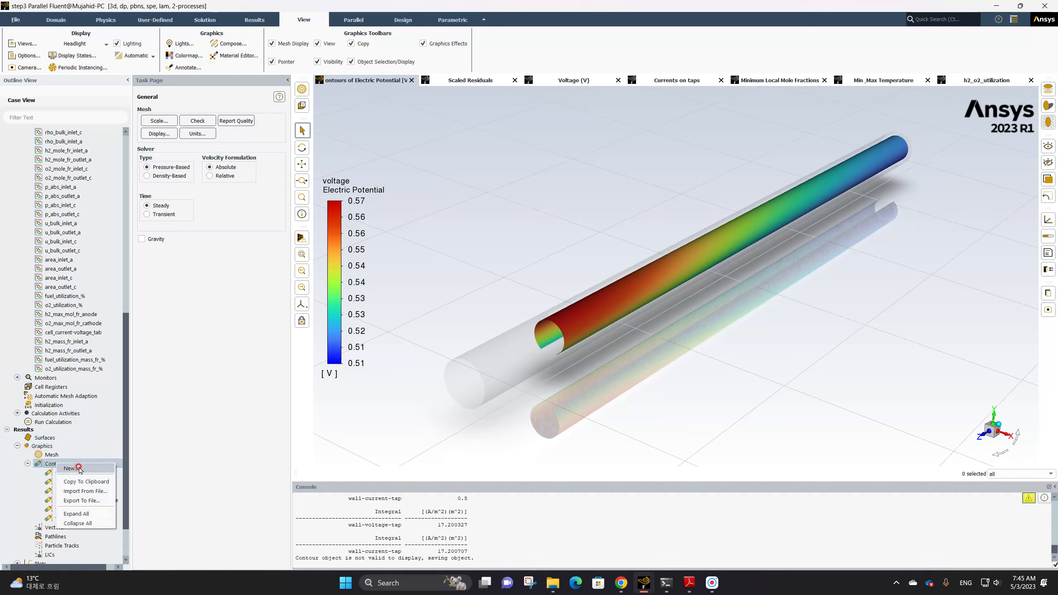
click(79, 468)
click(110, 263)
drag(111, 262, 57, 263)
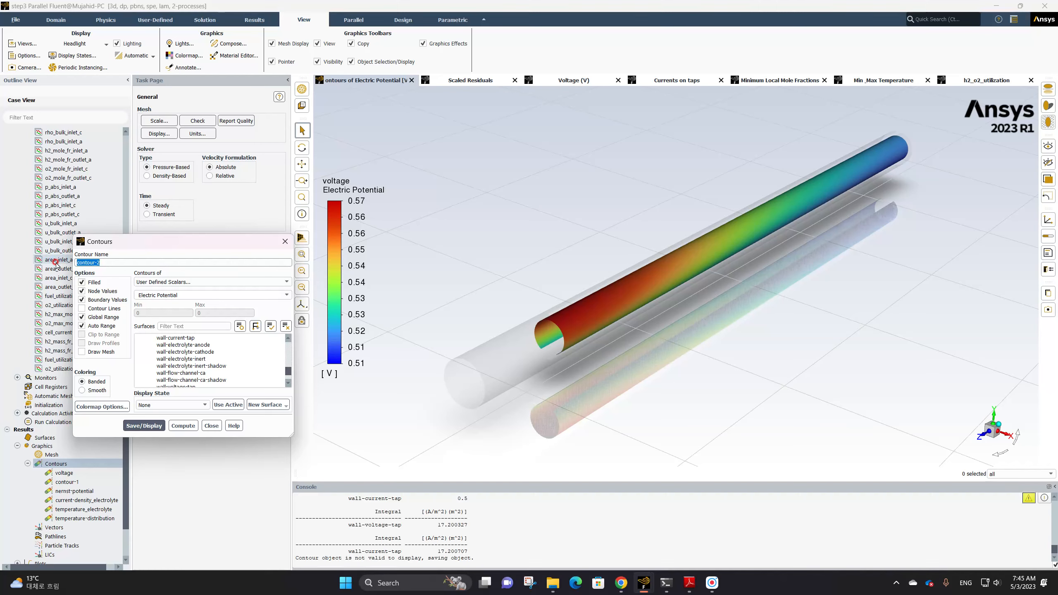
text(volt)
text(age-at-cathode-surfaces)
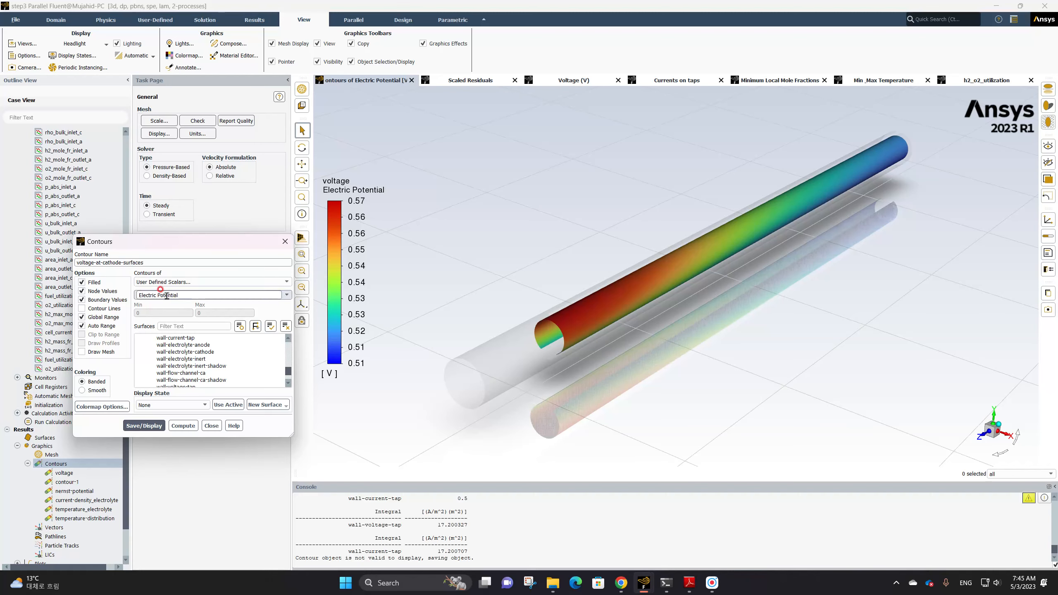
Turn off Global Range, keep Auto Range, select the fluid-cathode surface, and save and display the contour
click(82, 326)
click(82, 317)
scroll(187, 357, up, 10)
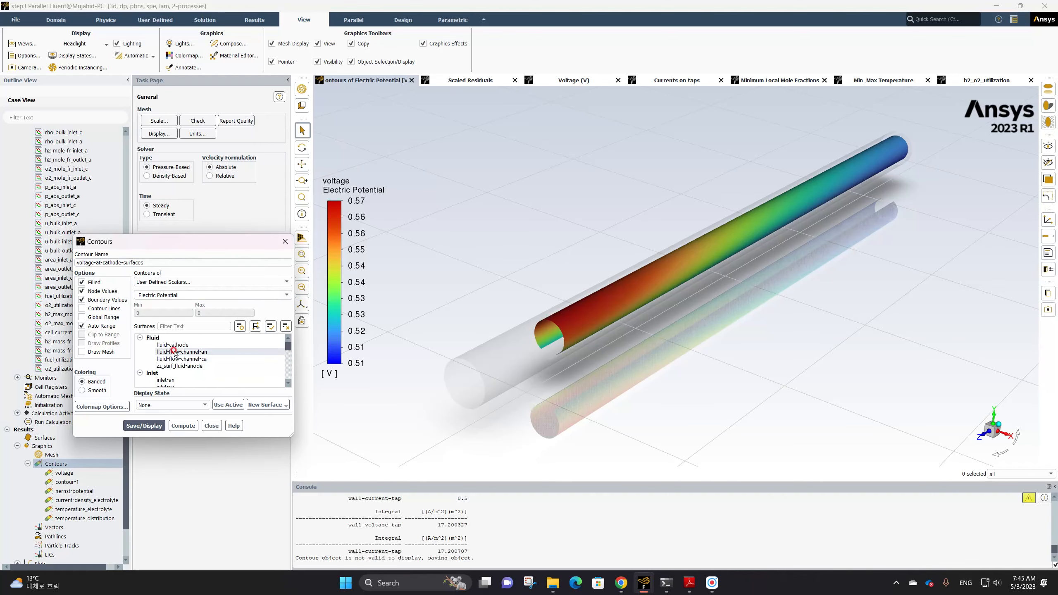
click(173, 345)
click(154, 425)
Add the solid-cathode-cc surface to the contour and save and display it again
scroll(179, 362, down, 2)
click(178, 367)
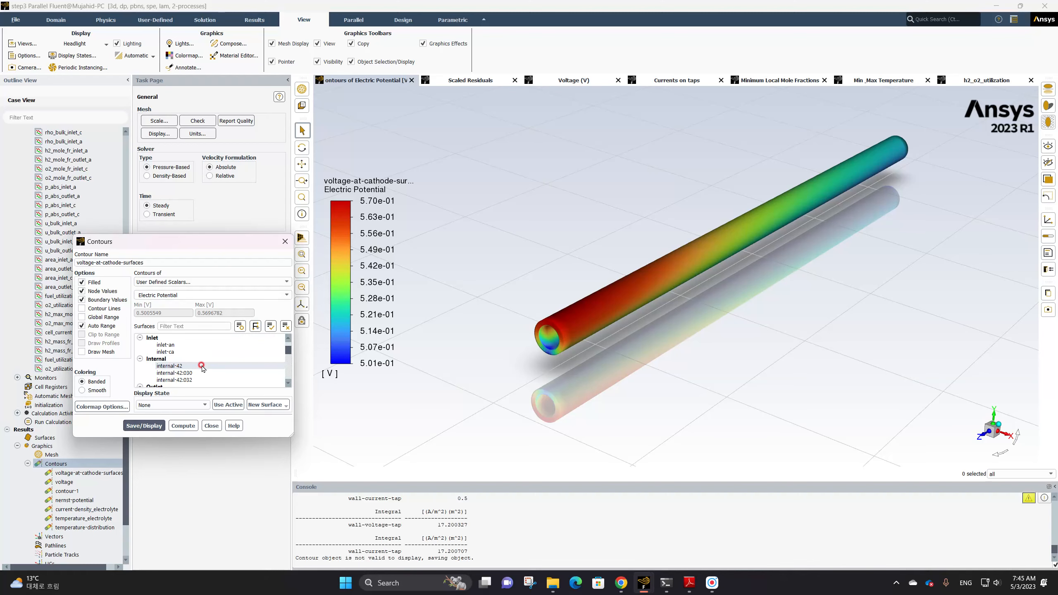
scroll(196, 362, down, 5)
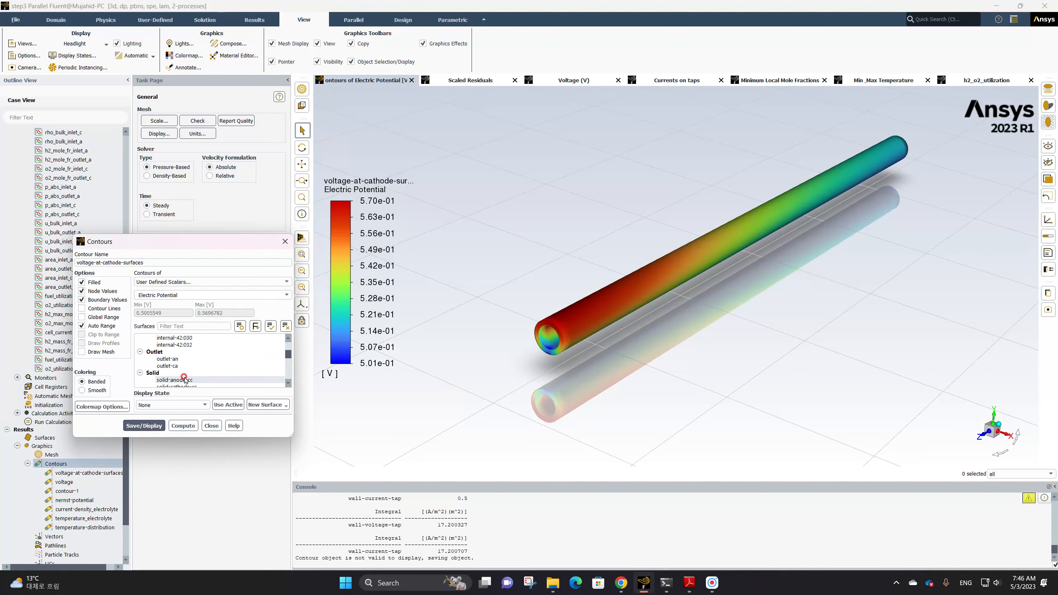
click(179, 353)
click(150, 425)
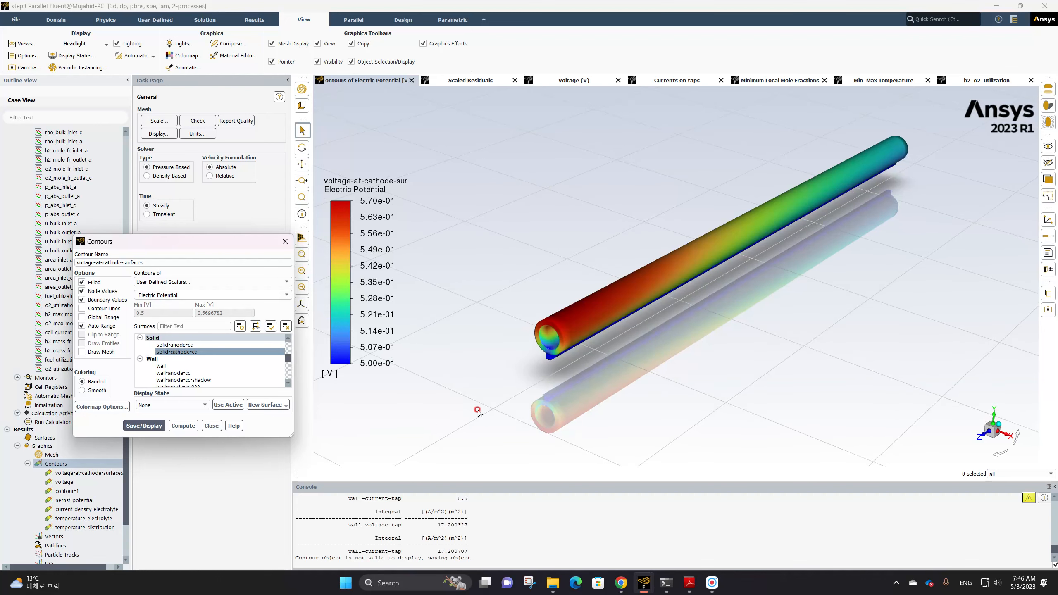
Zoom in on the tube's end, store the active view as display state state-1, and save and display the contour
scroll(554, 347, up, 5)
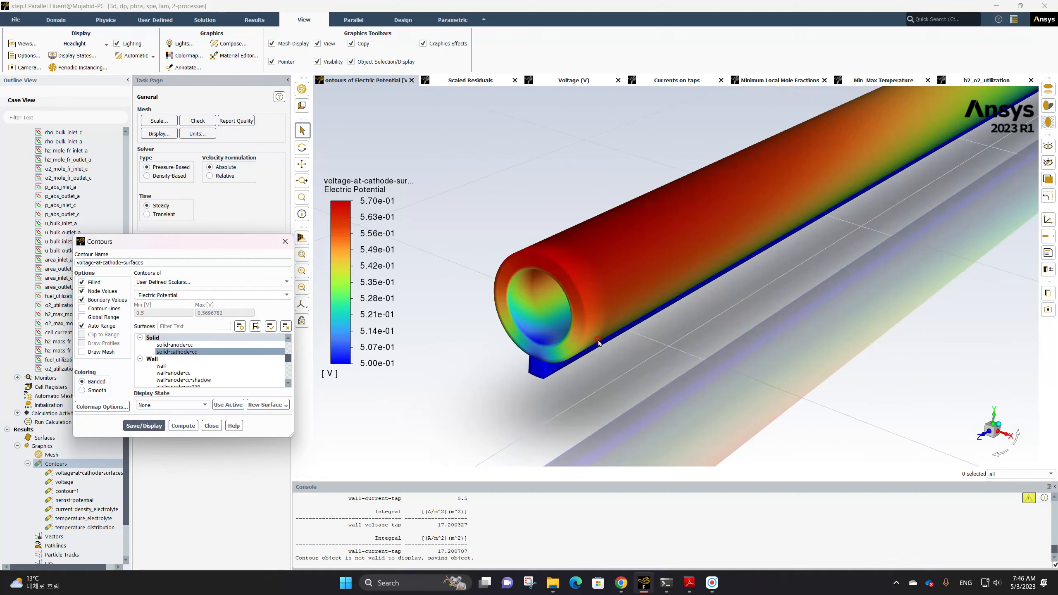
ctrl+middle_drag(598, 340, 711, 337)
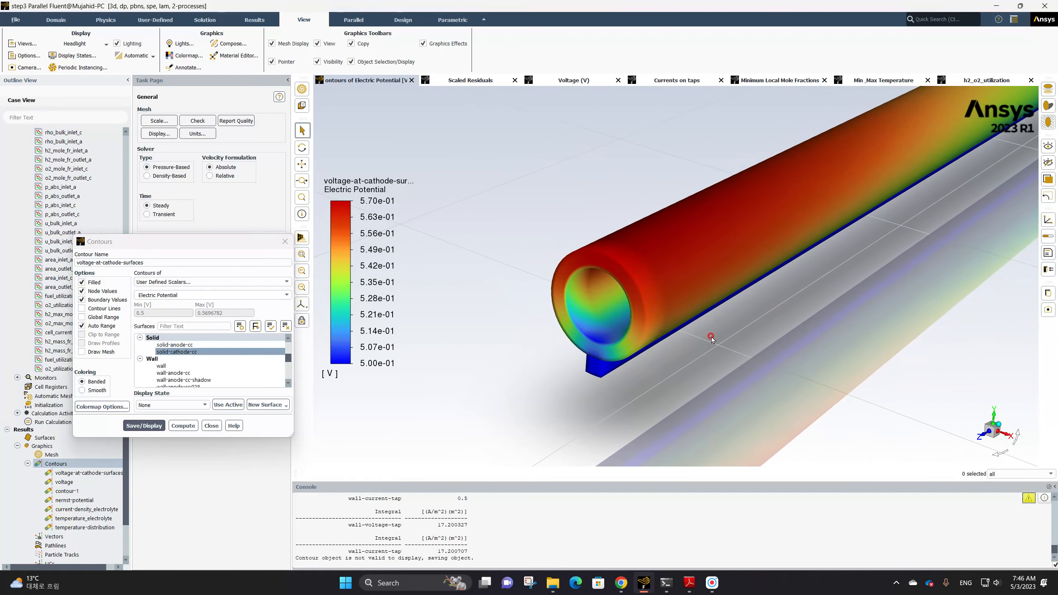
drag(660, 326, 590, 357)
click(195, 404)
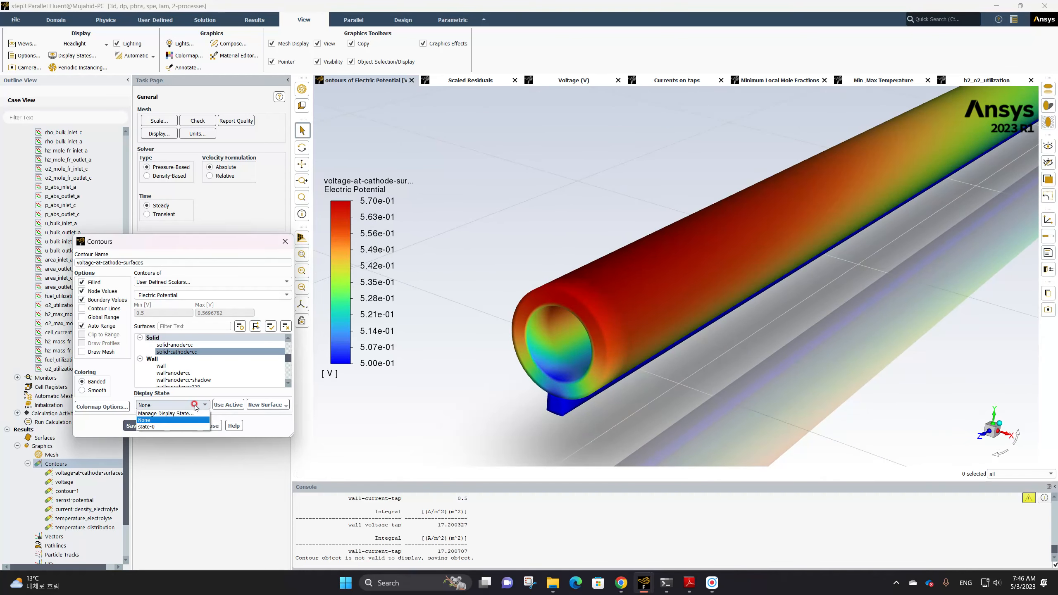
click(195, 404)
click(225, 405)
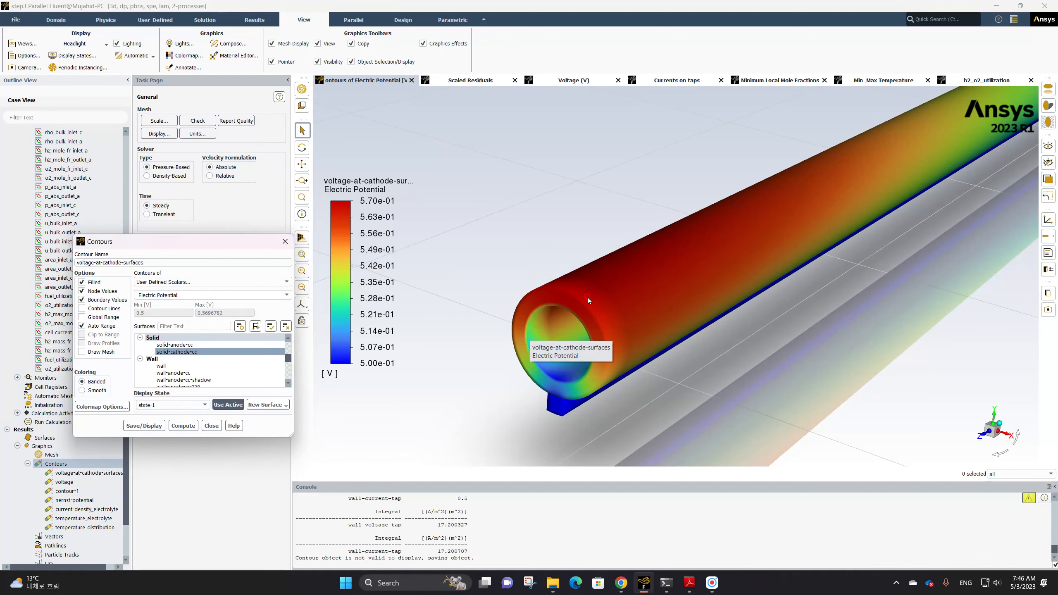
drag(601, 379, 734, 285)
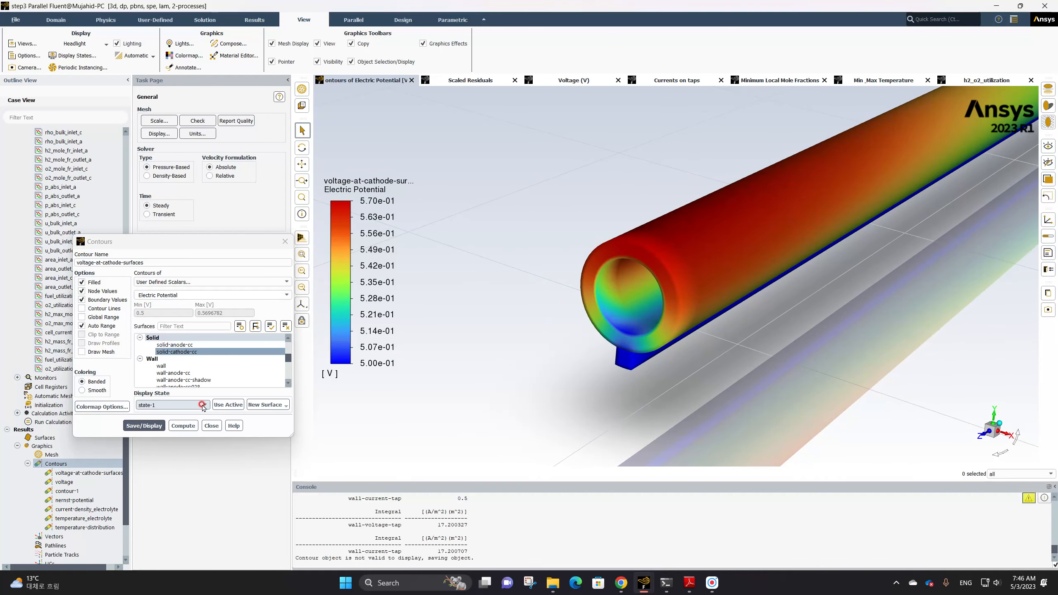
click(231, 405)
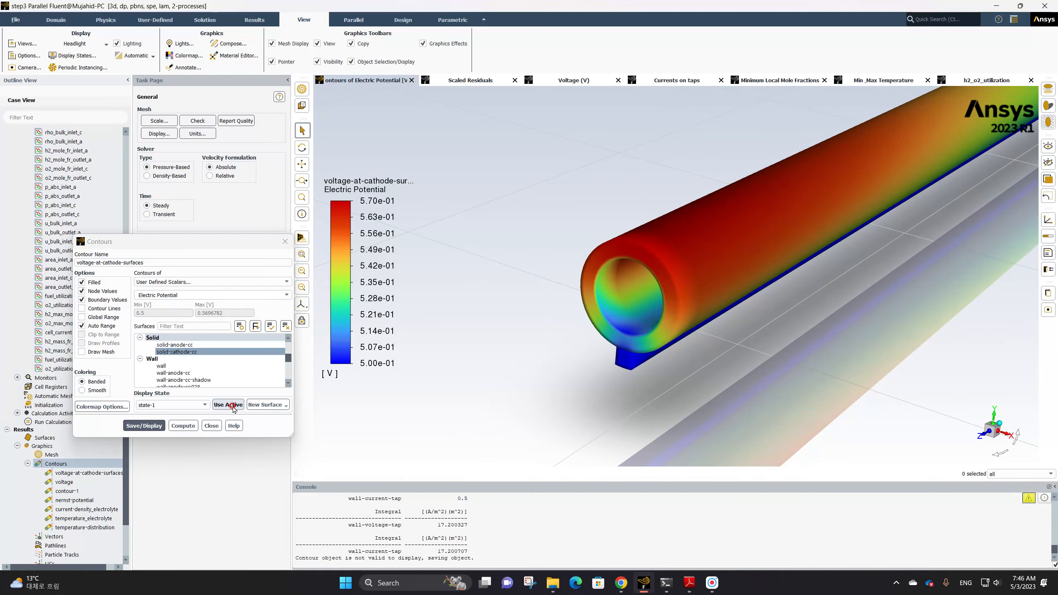
click(147, 427)
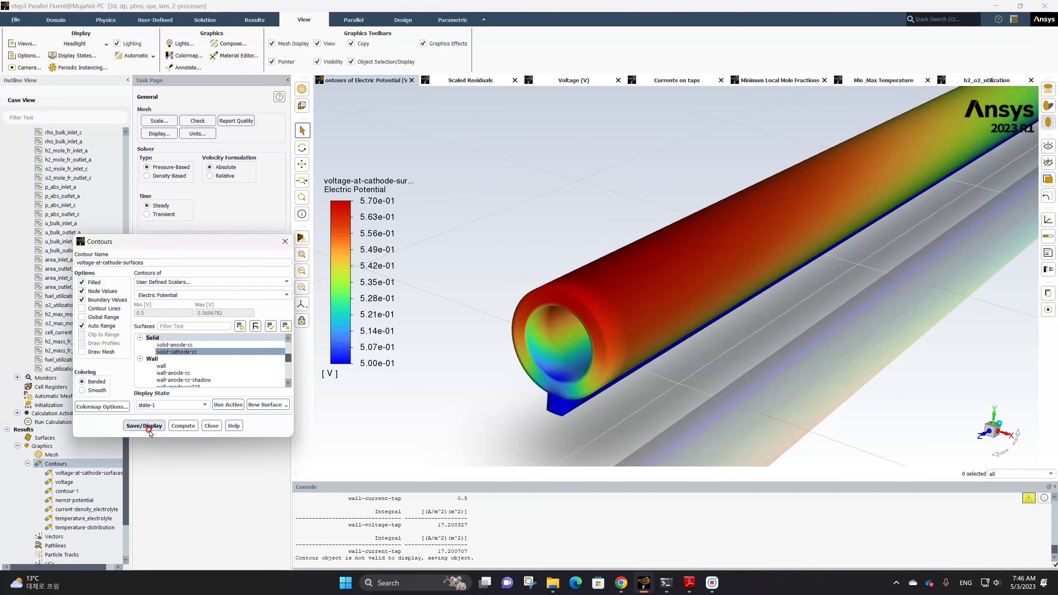
Reposition the view, capture it as display state state-2 for the contour, and save and display it
click(171, 405)
click(156, 434)
click(222, 407)
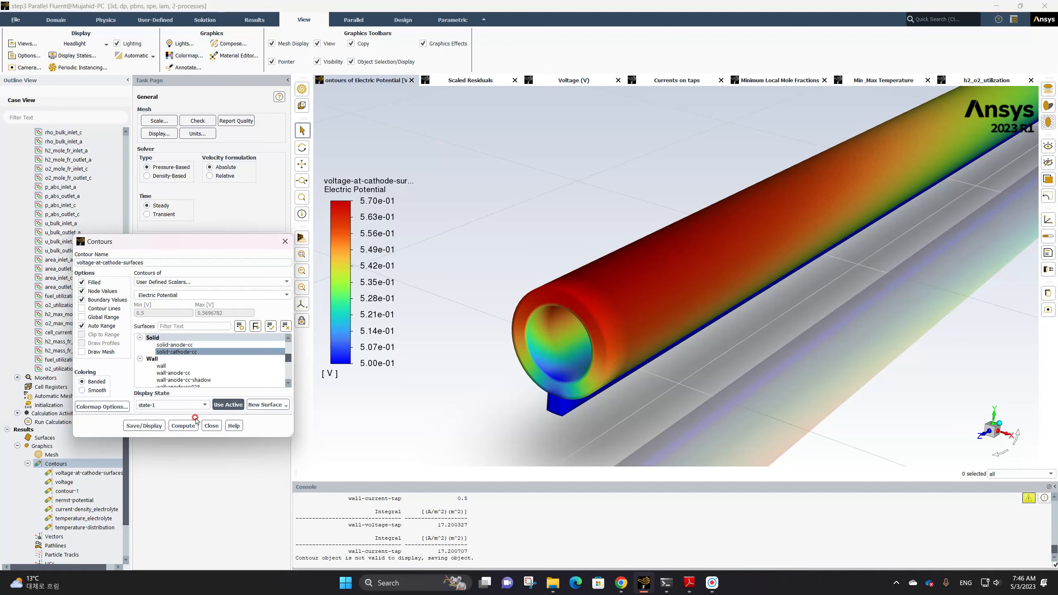
drag(538, 362, 653, 312)
click(261, 403)
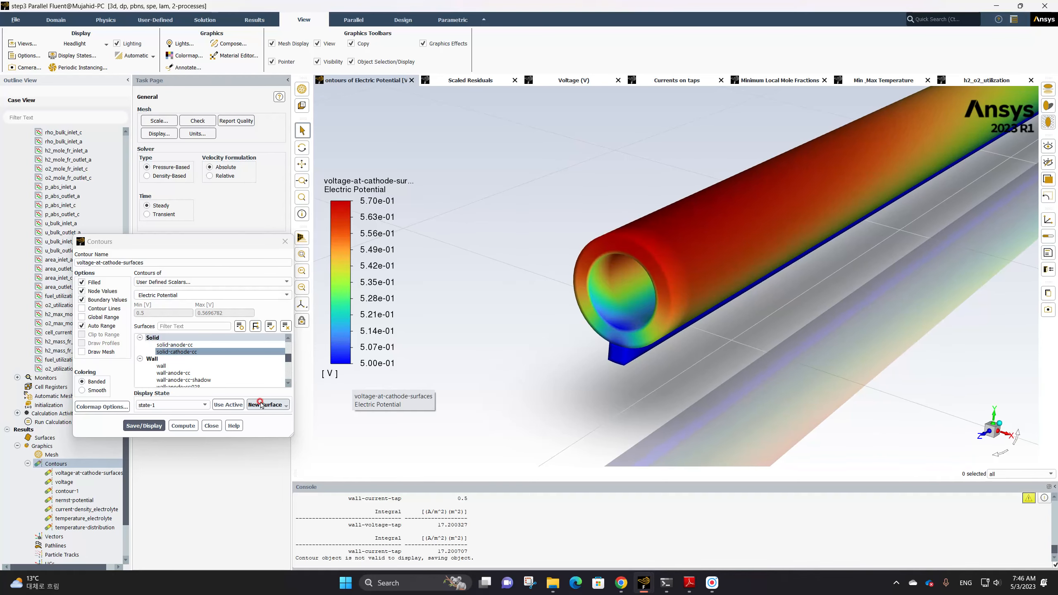
click(236, 406)
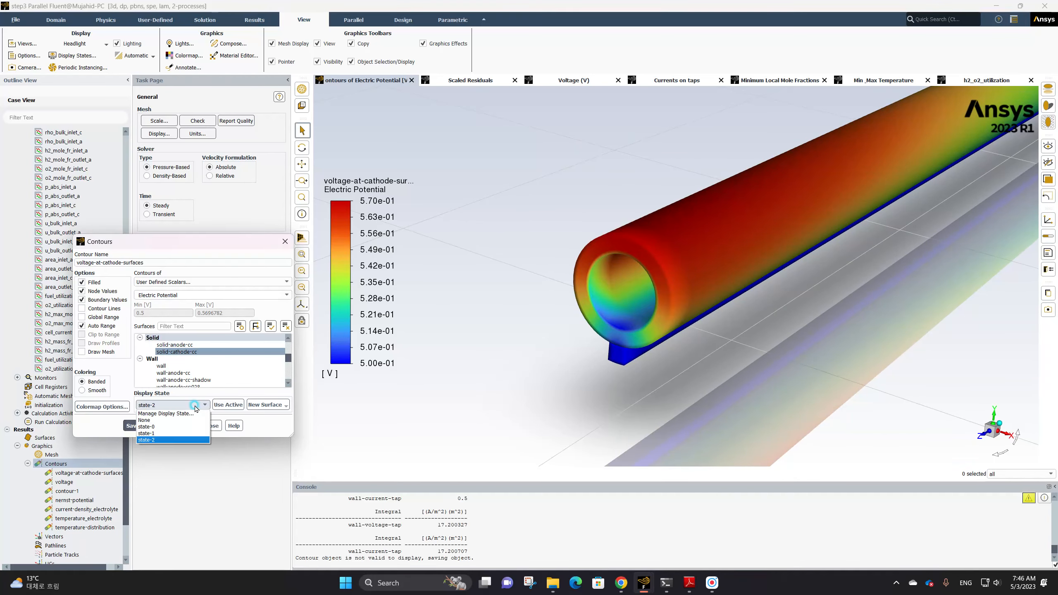
click(154, 433)
click(233, 406)
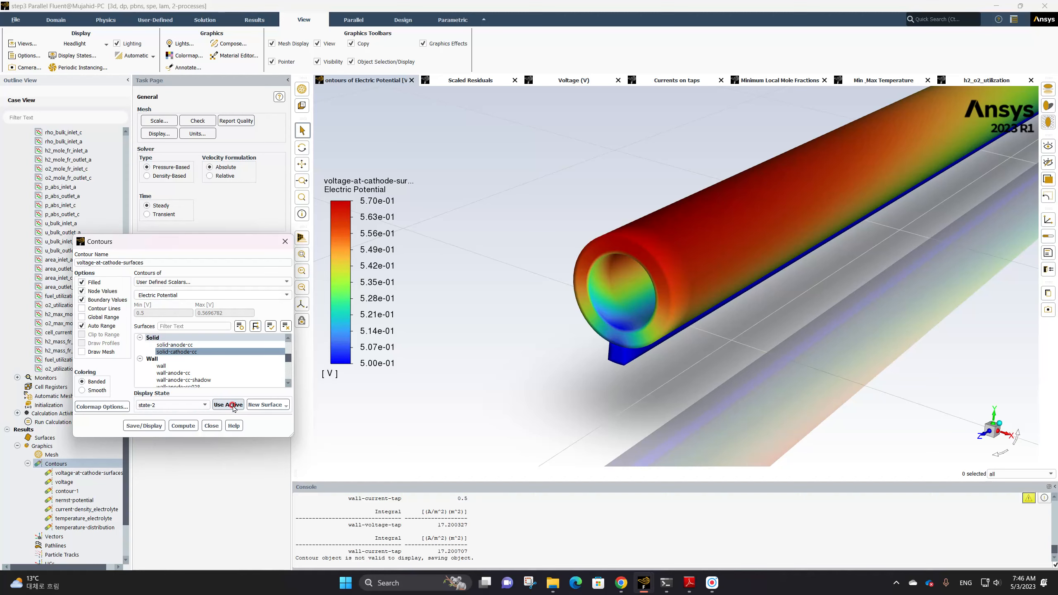
click(153, 419)
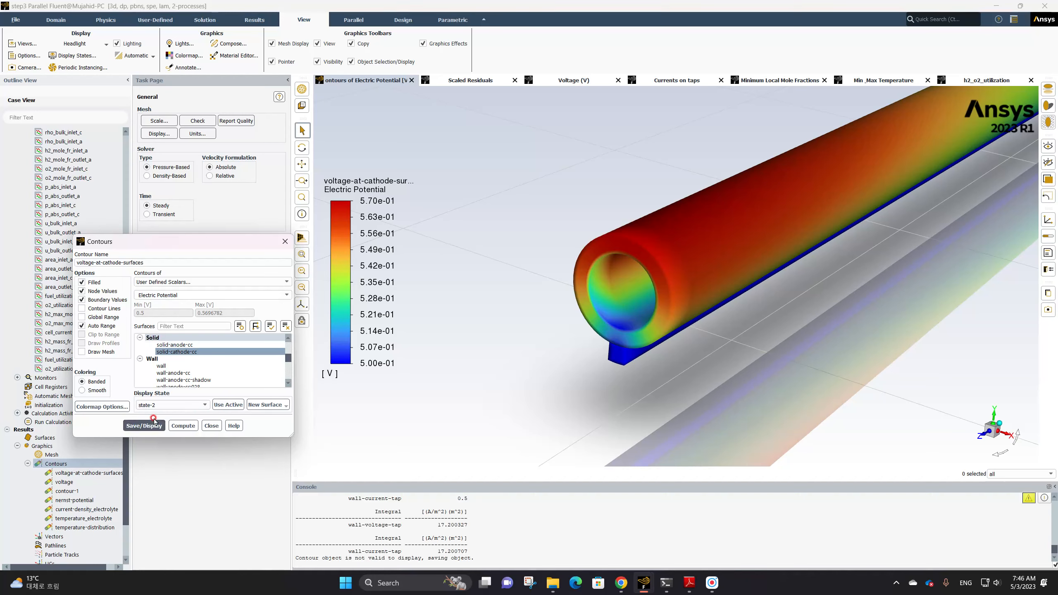
click(709, 347)
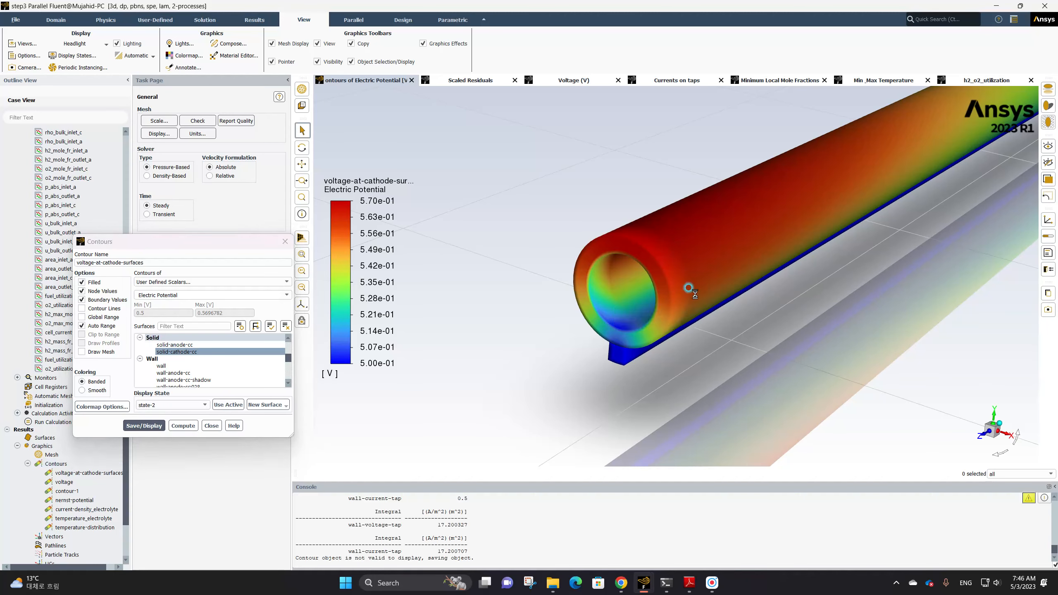
click(361, 211)
click(643, 321)
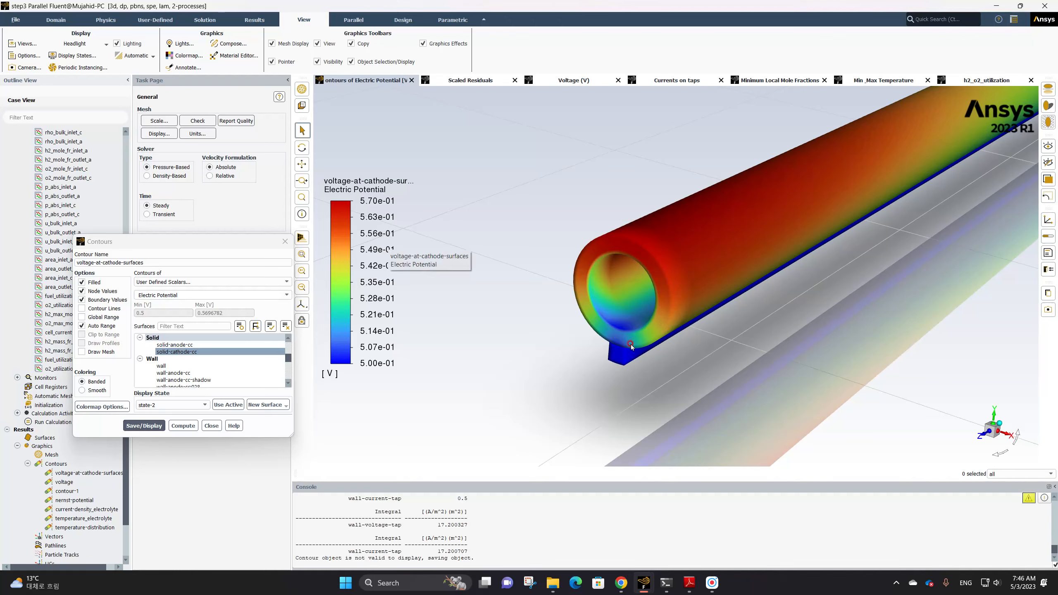
Set the electric potential colormap's number format to float, then close the Contours dialog
click(381, 296)
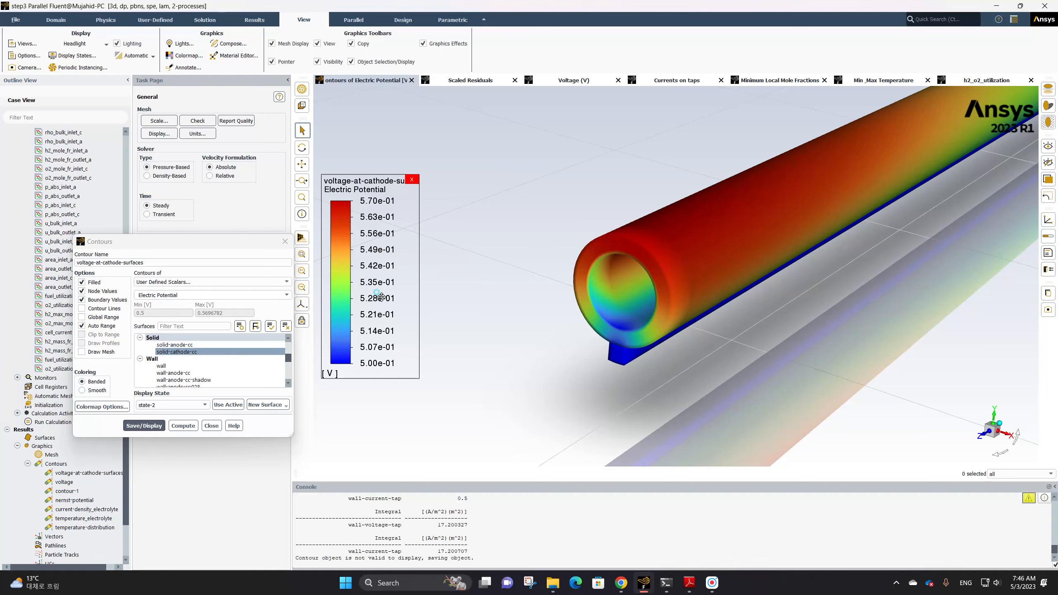
click(825, 164)
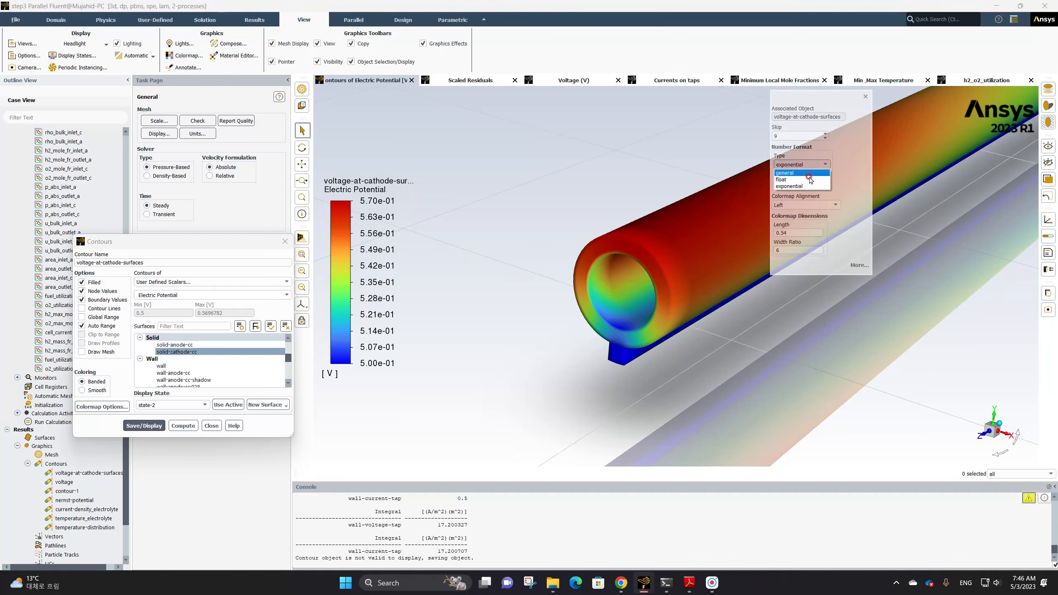
click(810, 179)
click(864, 96)
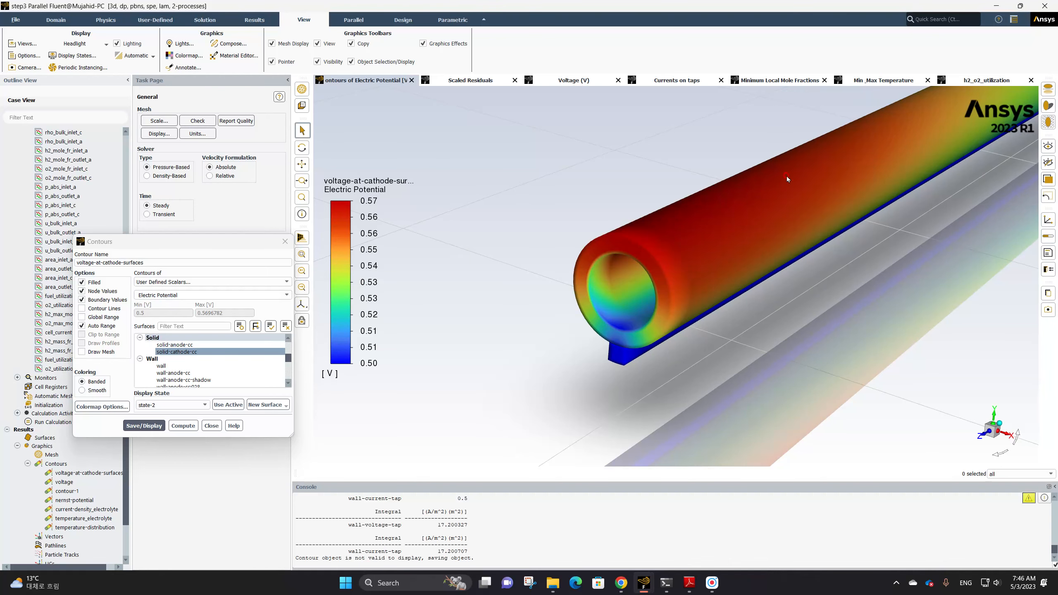
click(283, 245)
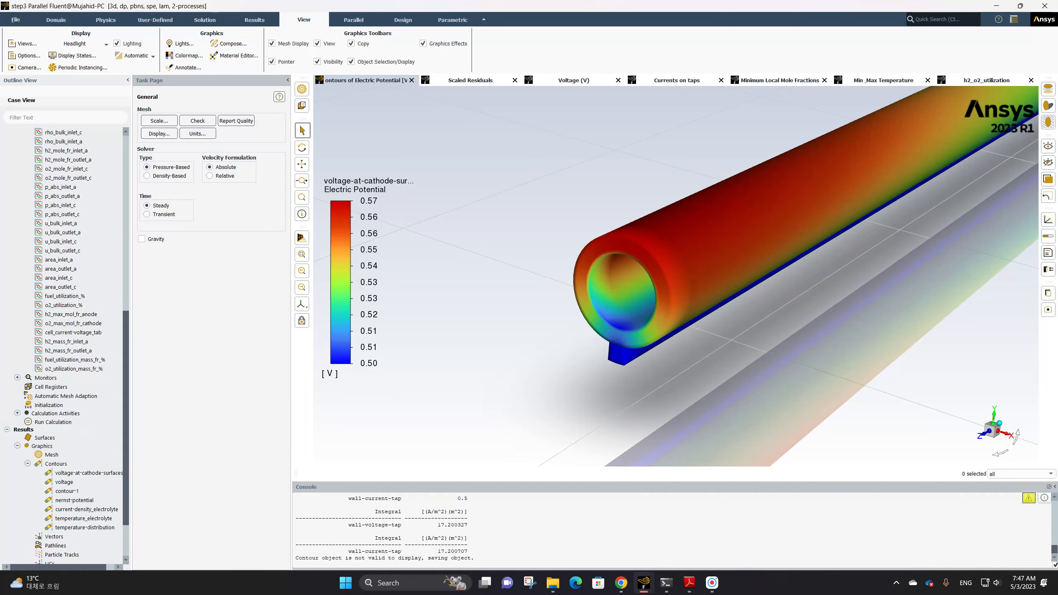
Create a new contour named mole-fraction-h2, turn off Global Range, and select the wall-electrolyte-anode surface
right_click(57, 464)
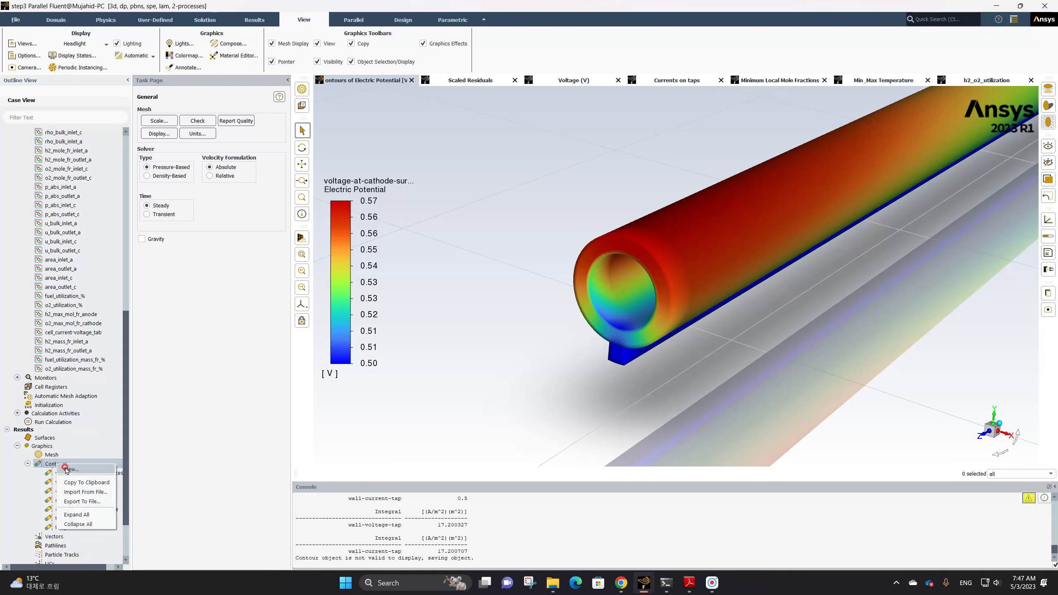
click(68, 469)
click(138, 338)
scroll(210, 366, down, 5)
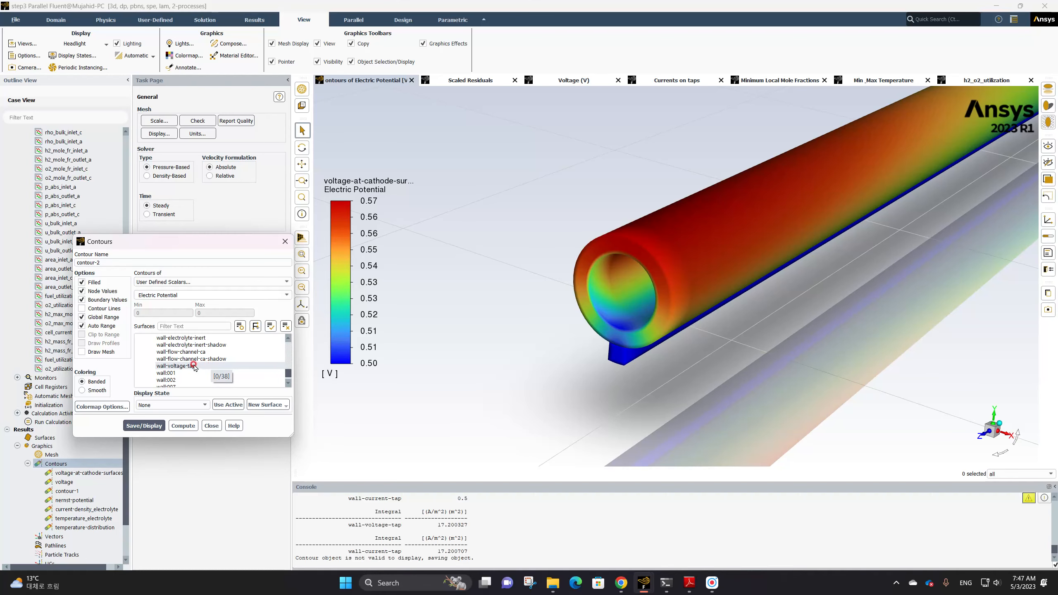
drag(111, 262, 67, 255)
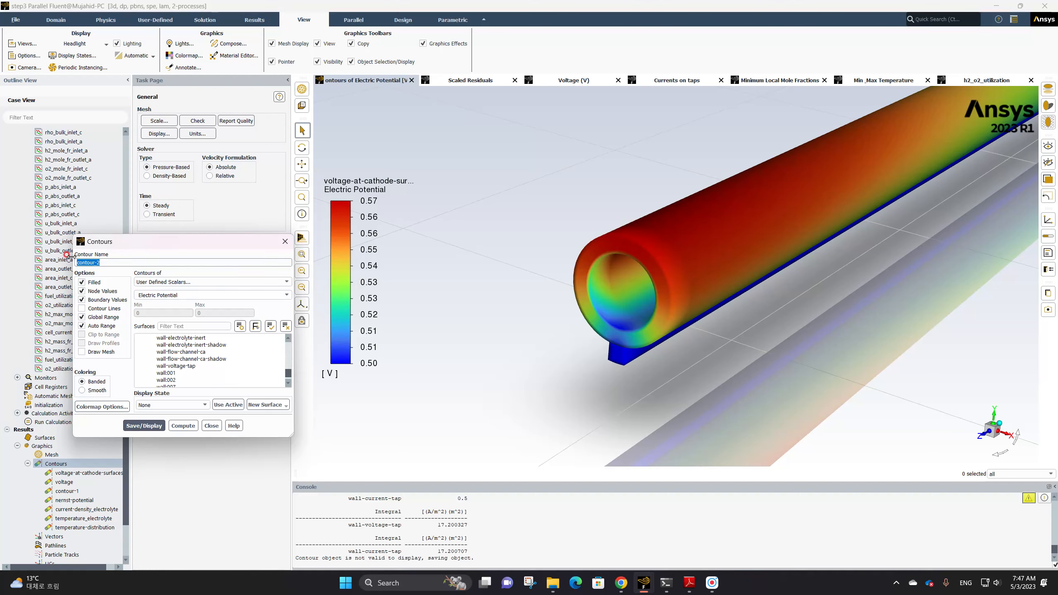
text(mole-fraction-h2)
click(82, 317)
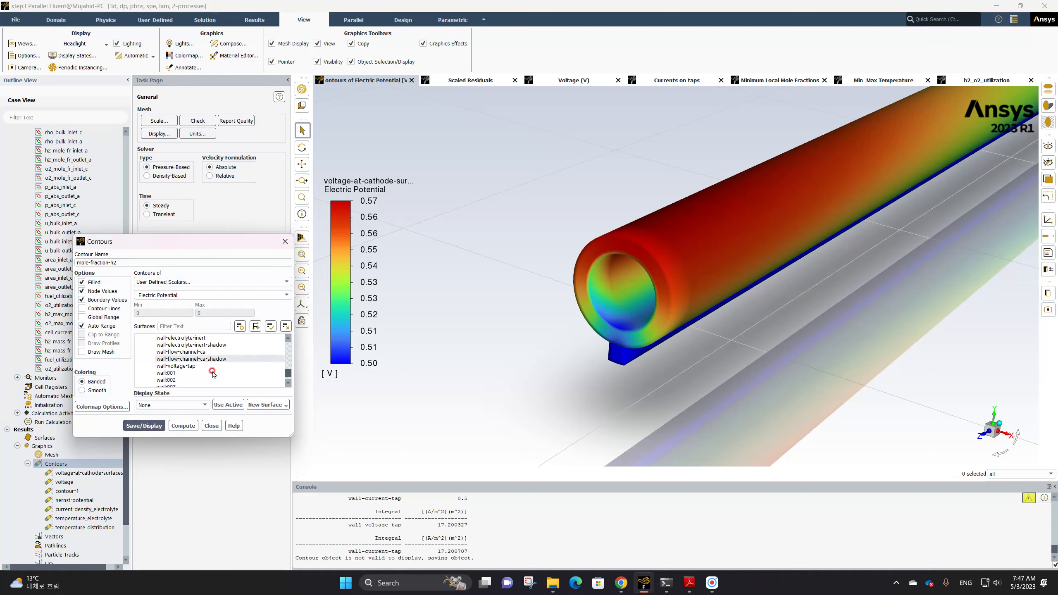
scroll(213, 372, up, 2)
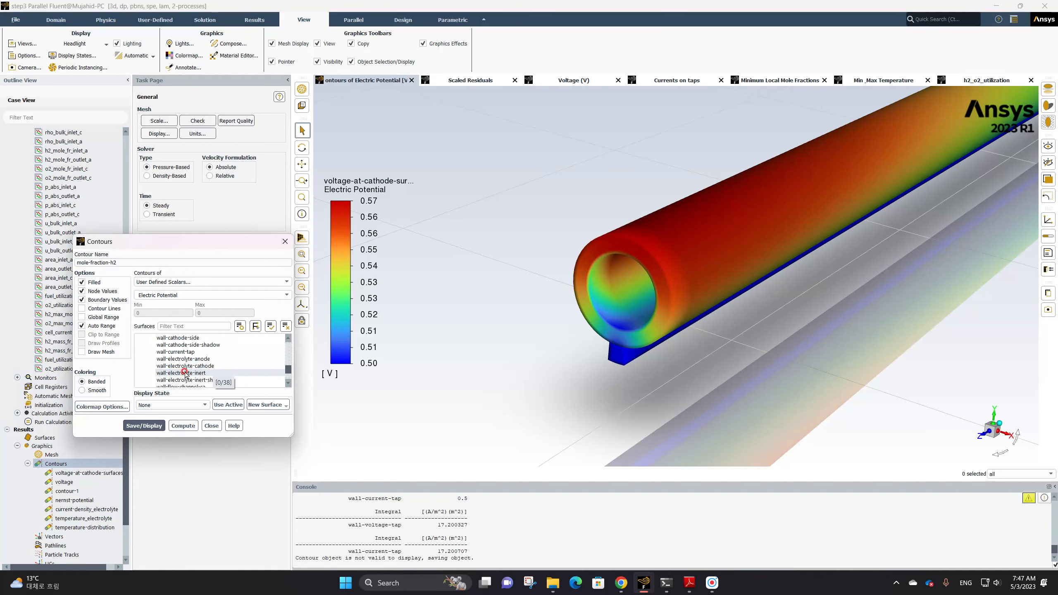
click(182, 360)
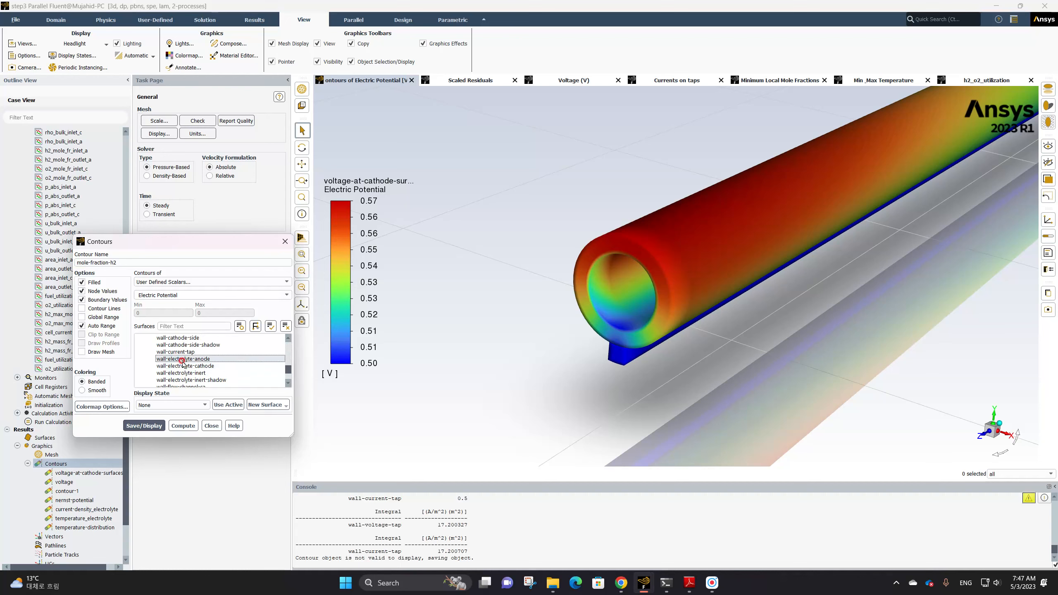
Plot Species, Mole fraction of h2 for the contour and save and display it
click(198, 282)
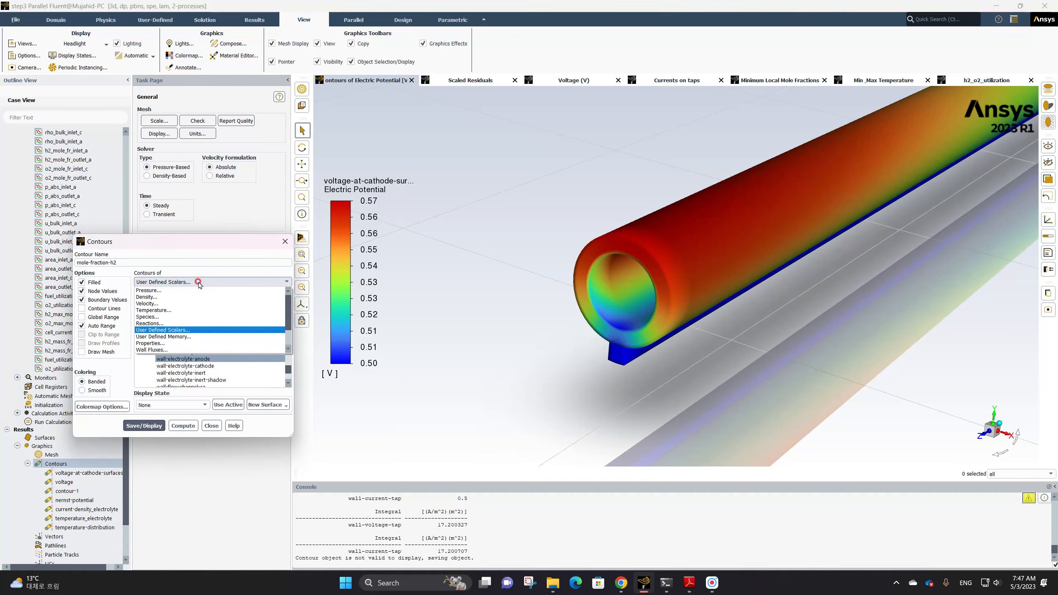
click(169, 317)
click(225, 295)
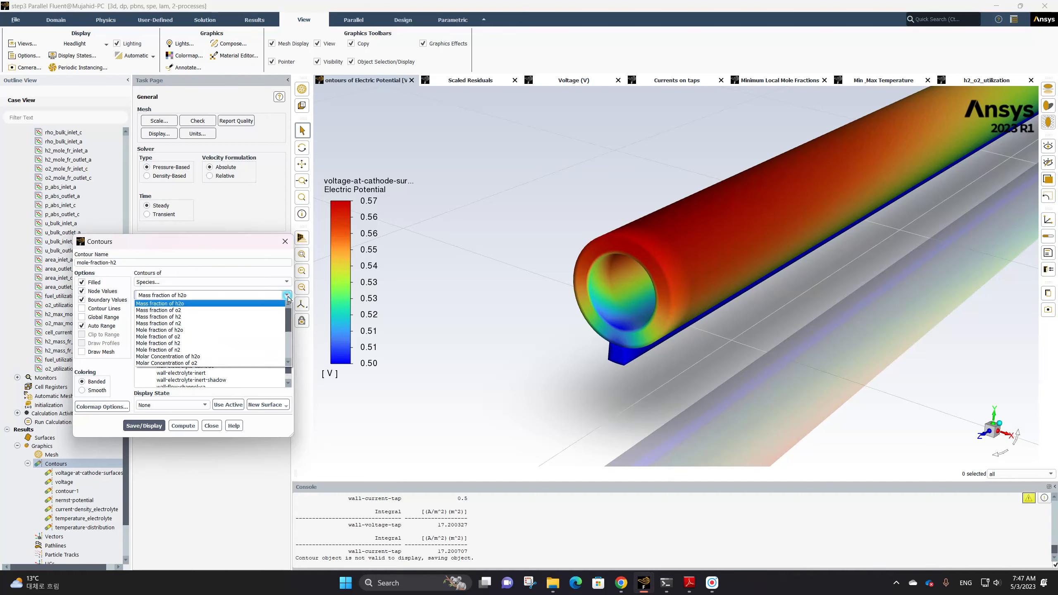
click(197, 343)
click(162, 419)
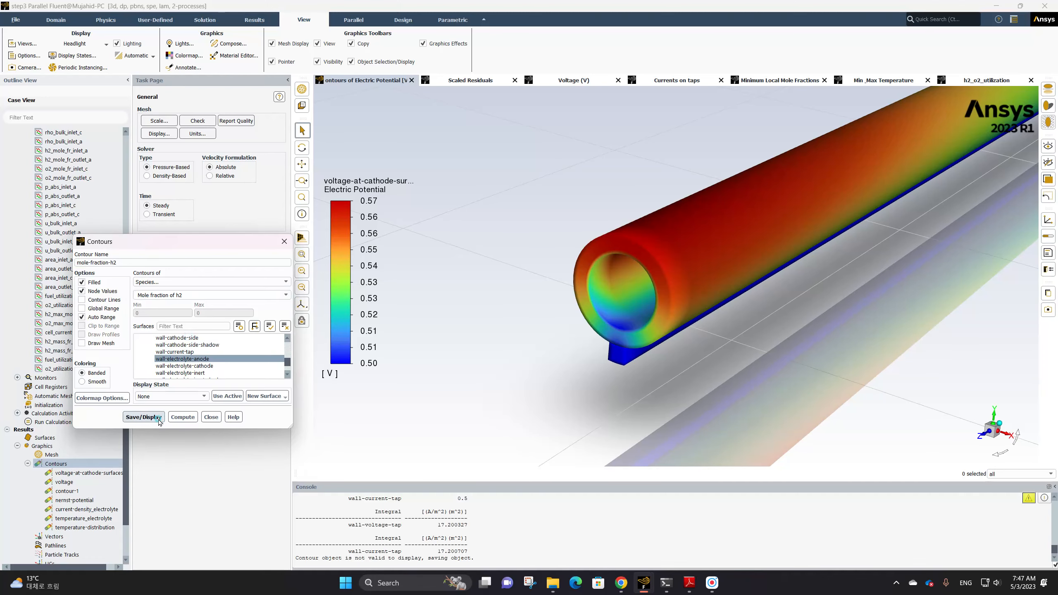
Apply display state state-0 to the mole-fraction-h2 contour
click(181, 396)
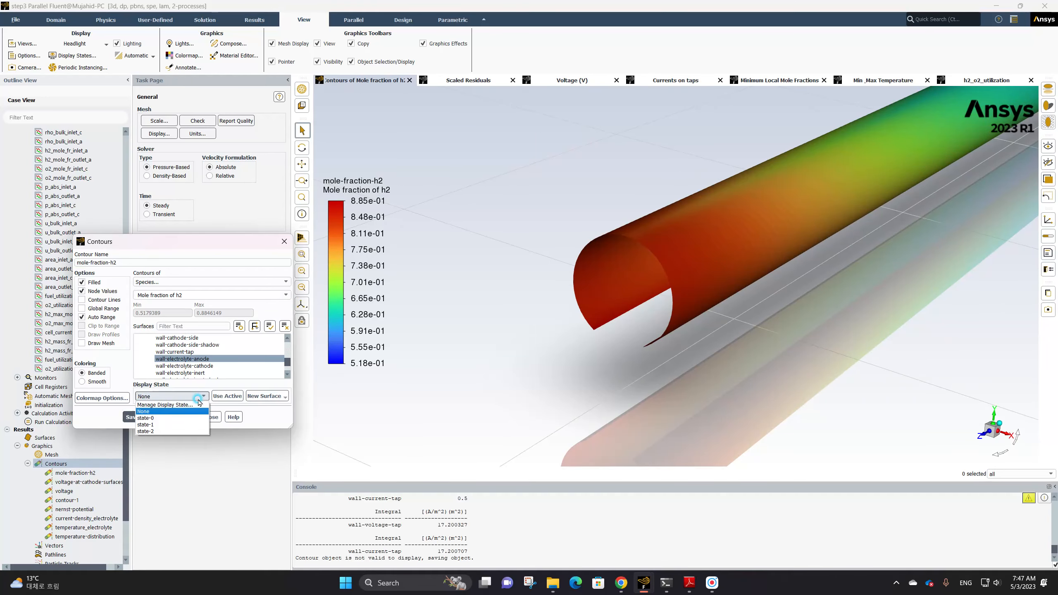
click(181, 424)
click(180, 396)
click(180, 418)
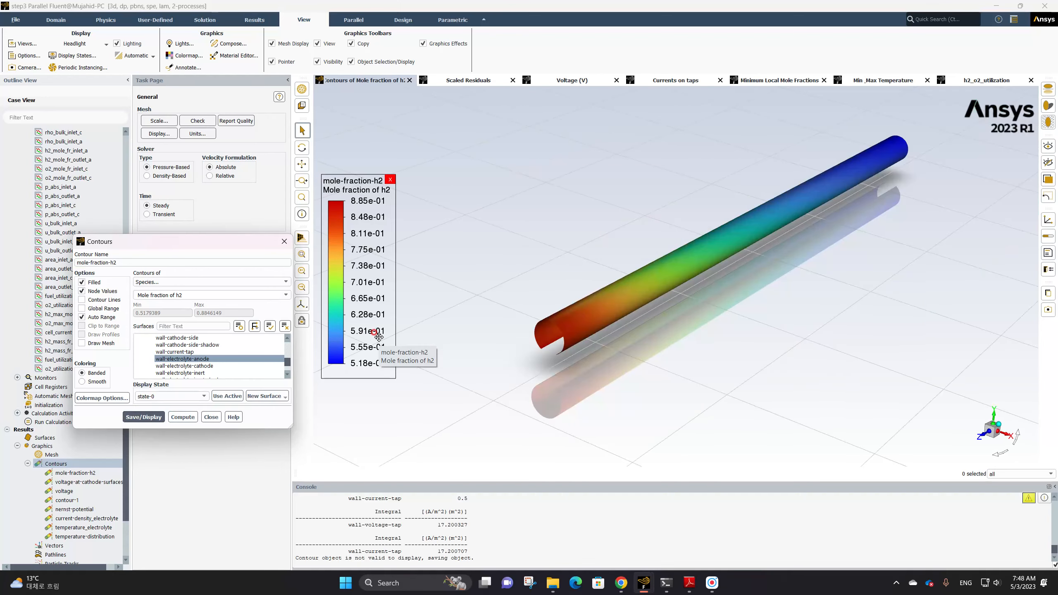
Set the mole fraction of h2 colormap's number format to float
click(351, 279)
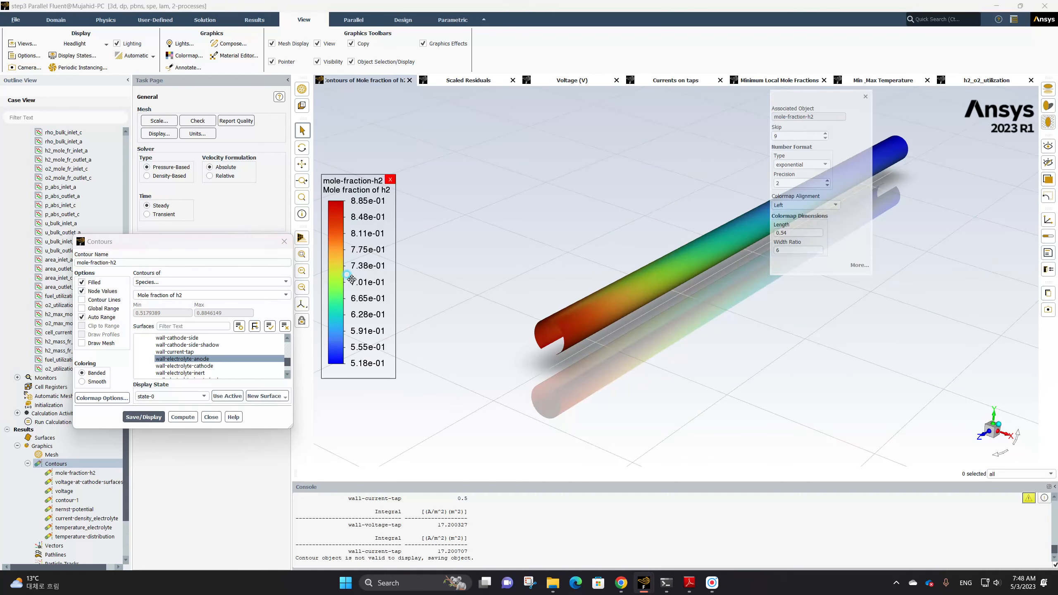
click(800, 164)
click(794, 183)
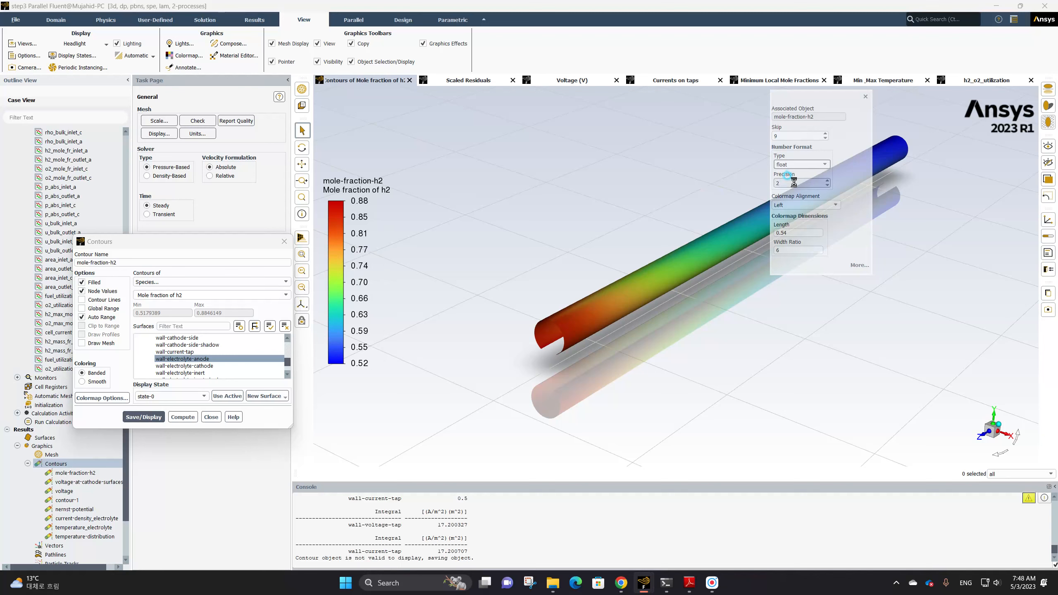
click(865, 97)
Enable Draw Mesh, display the mesh outline, and save and display the contour
click(82, 343)
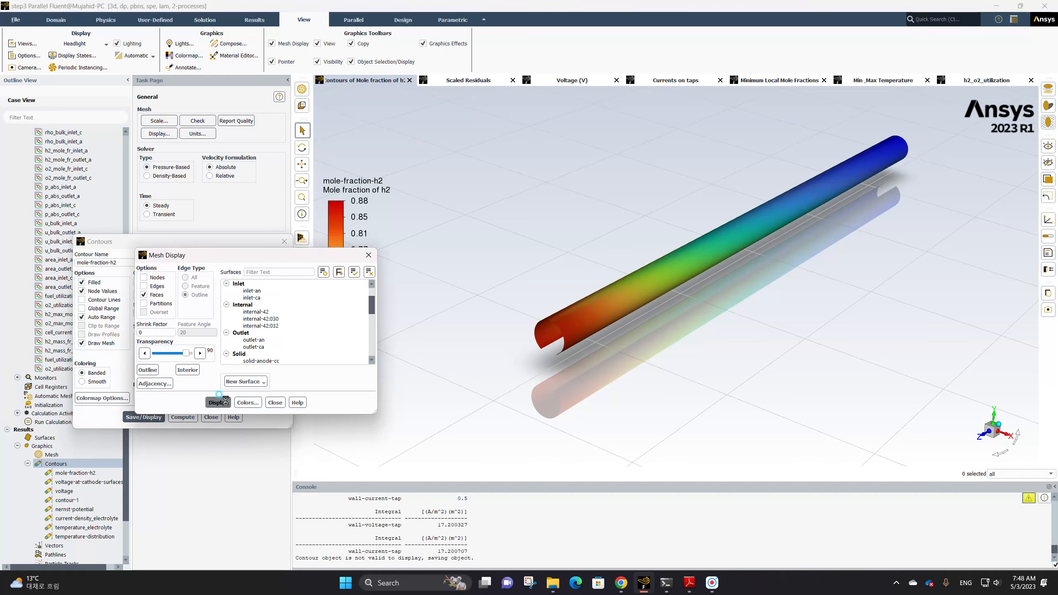
click(218, 402)
click(275, 403)
click(144, 417)
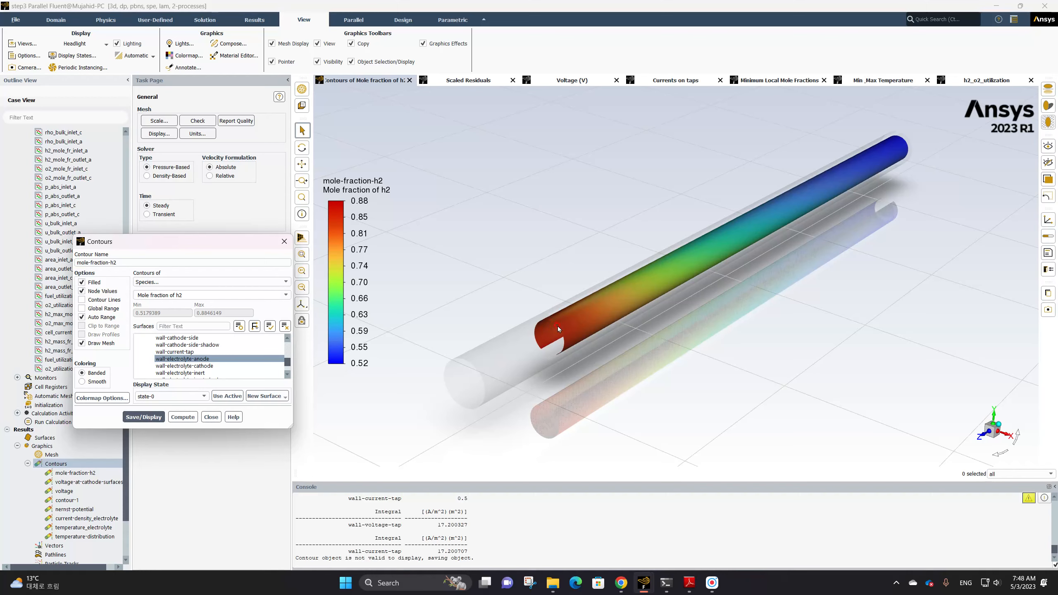
Switch the contour surface from wall-electrolyte-anode to wall-electrolyte-cathode and save and display it
click(196, 360)
click(197, 359)
click(196, 366)
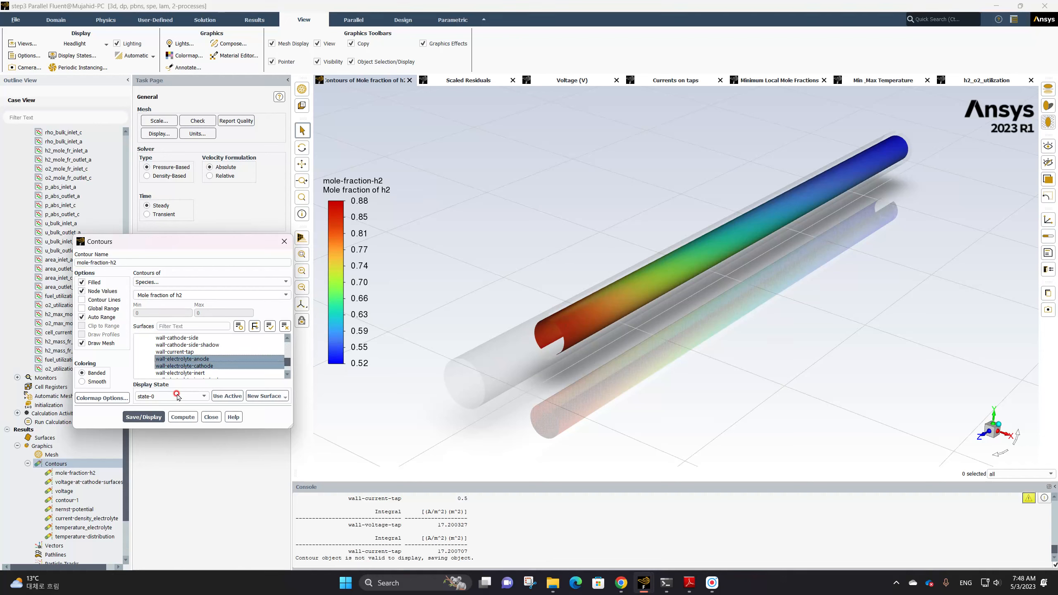
click(197, 359)
click(144, 416)
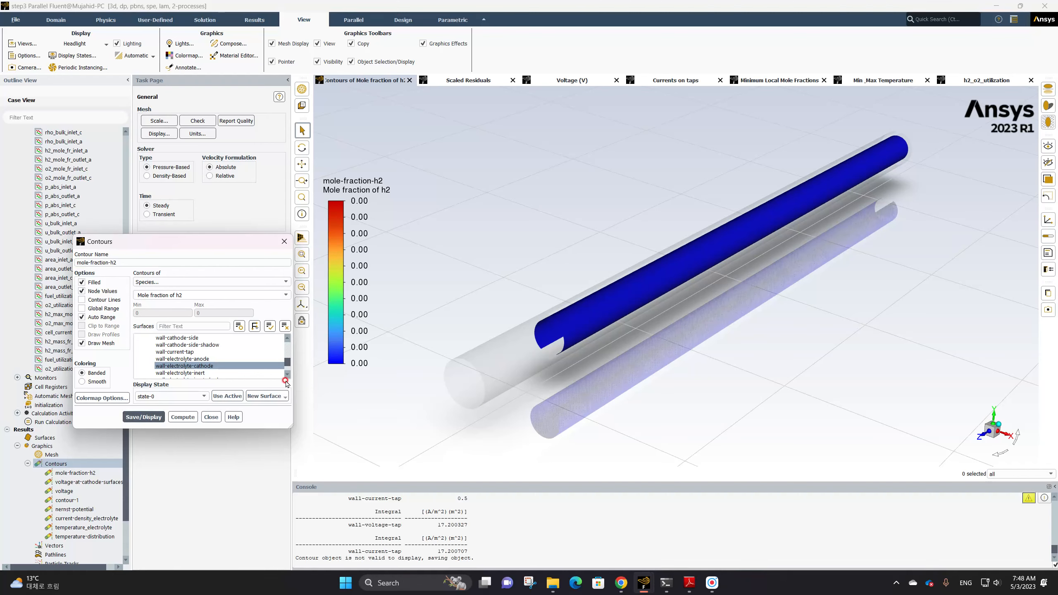
Reselect wall-electrolyte-anode in place of wall-electrolyte-cathode and save and display the contour
click(212, 359)
click(204, 367)
click(143, 417)
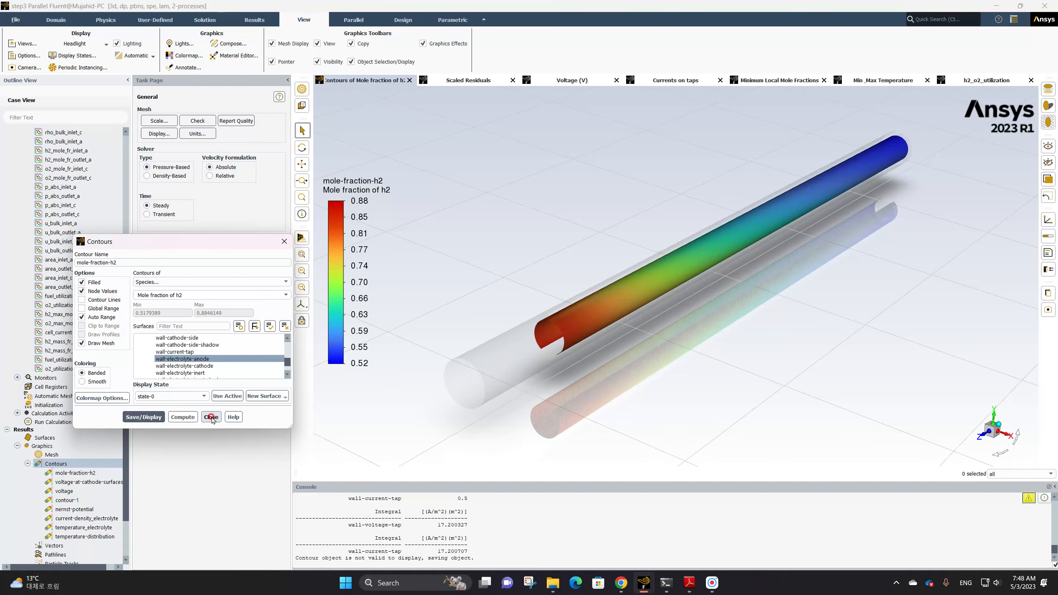
Open a new contour definition with Banded coloring and name it mole-fraction-of-o2
click(63, 464)
click(64, 464)
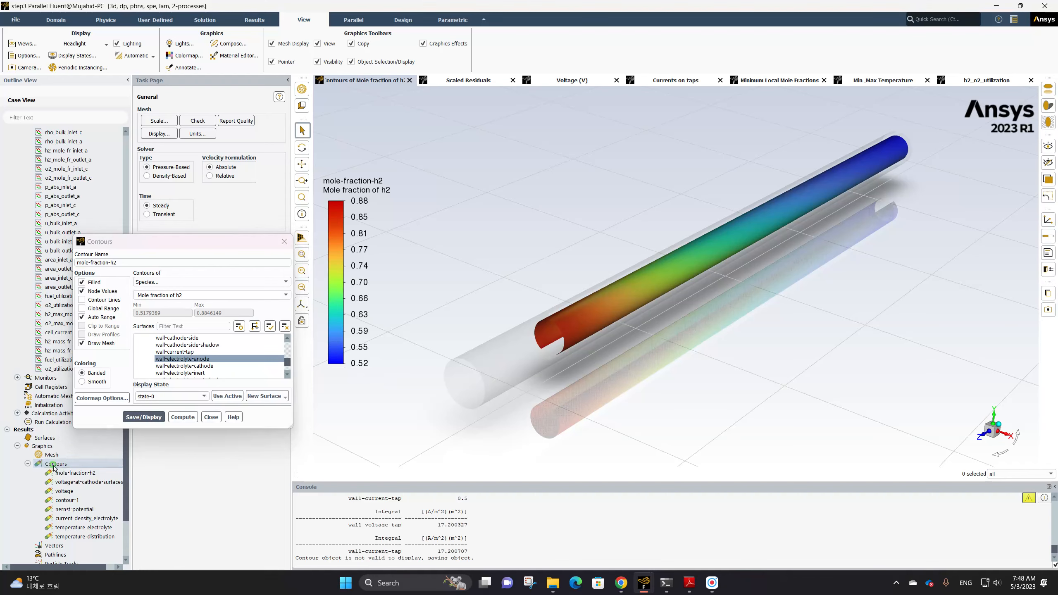
click(100, 372)
drag(119, 262, 65, 260)
text(mol)
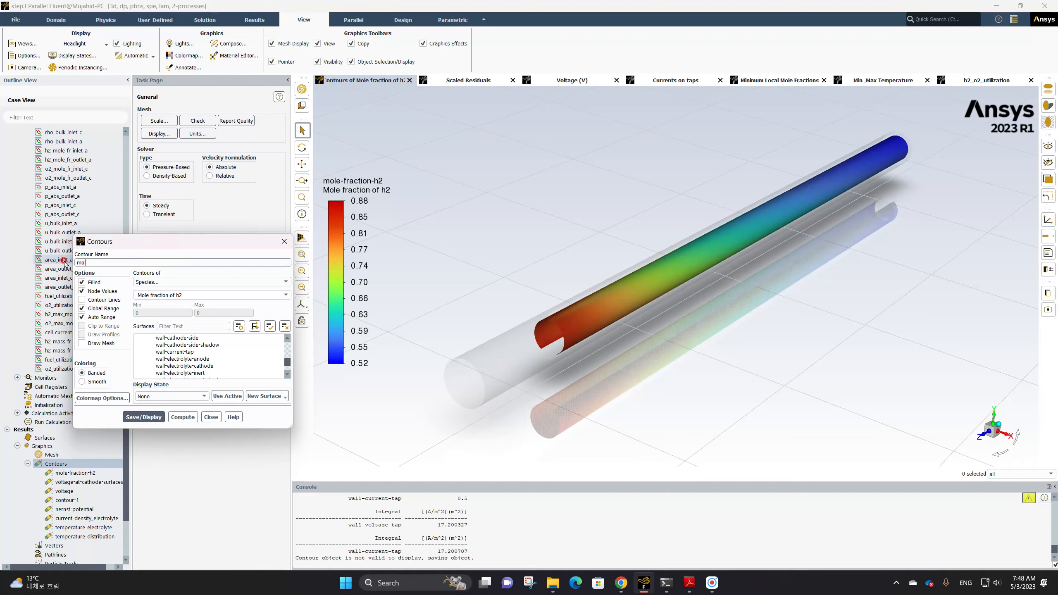
text(e-fraction-of-o2)
Plot Mole fraction of o2 on the wall-electrolyte-cathode surface and save and display the contour
click(190, 295)
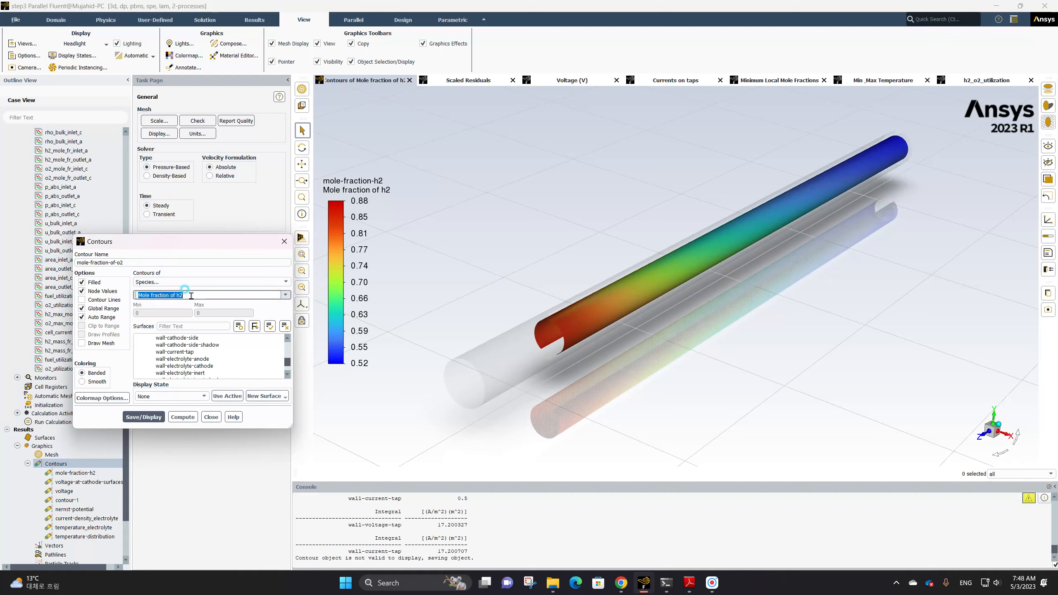
click(286, 294)
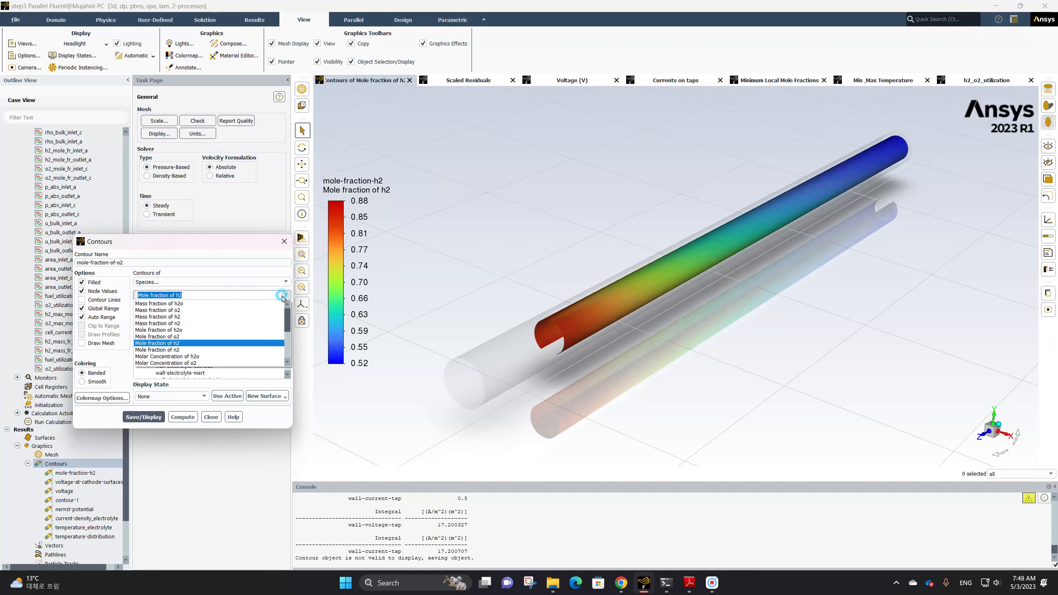
click(208, 336)
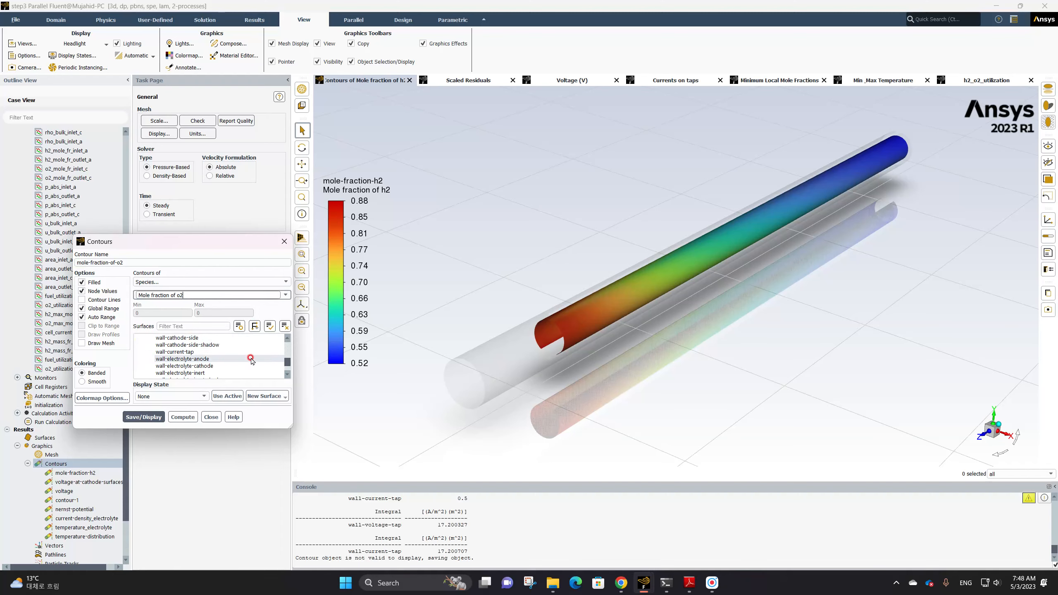
scroll(251, 361, up, 2)
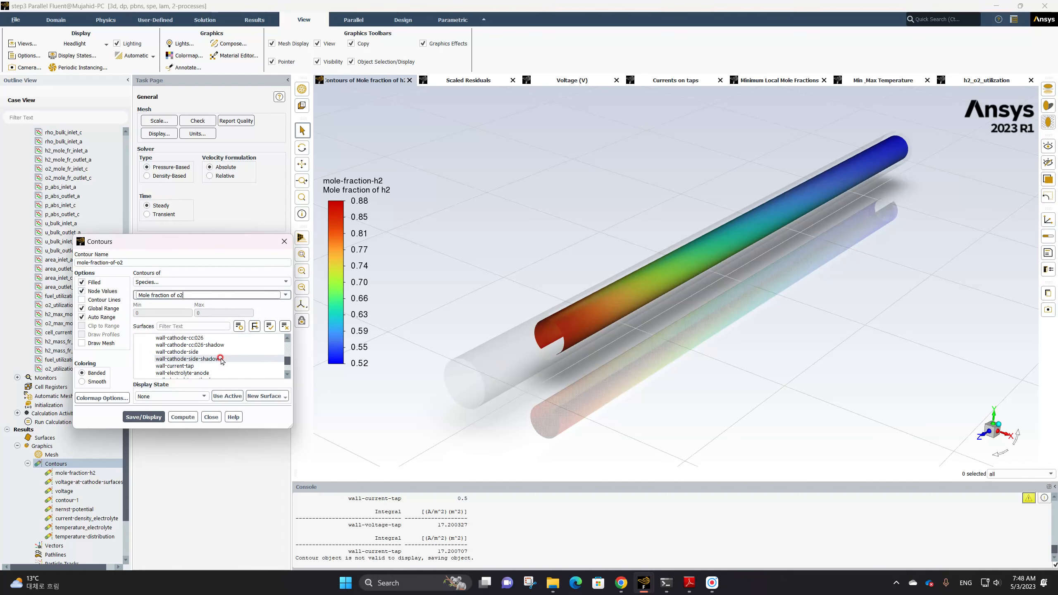
scroll(221, 361, down, 5)
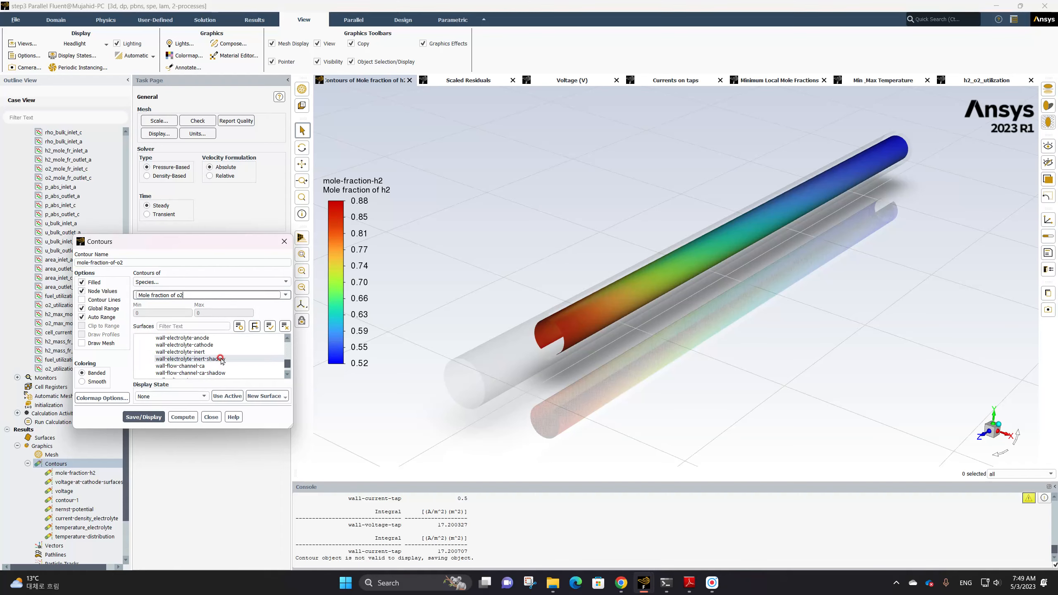
click(216, 345)
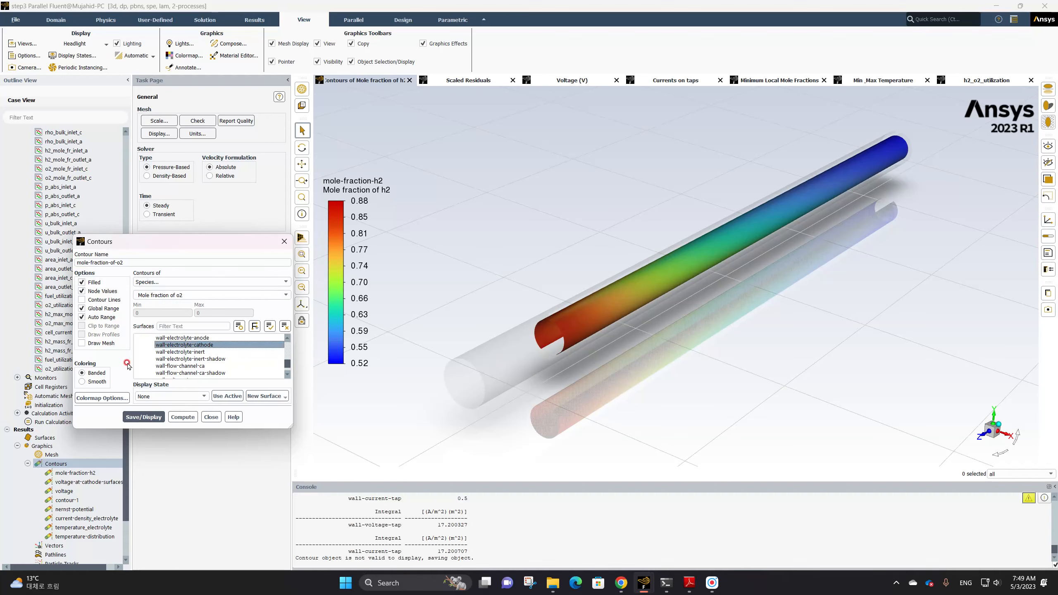
click(146, 416)
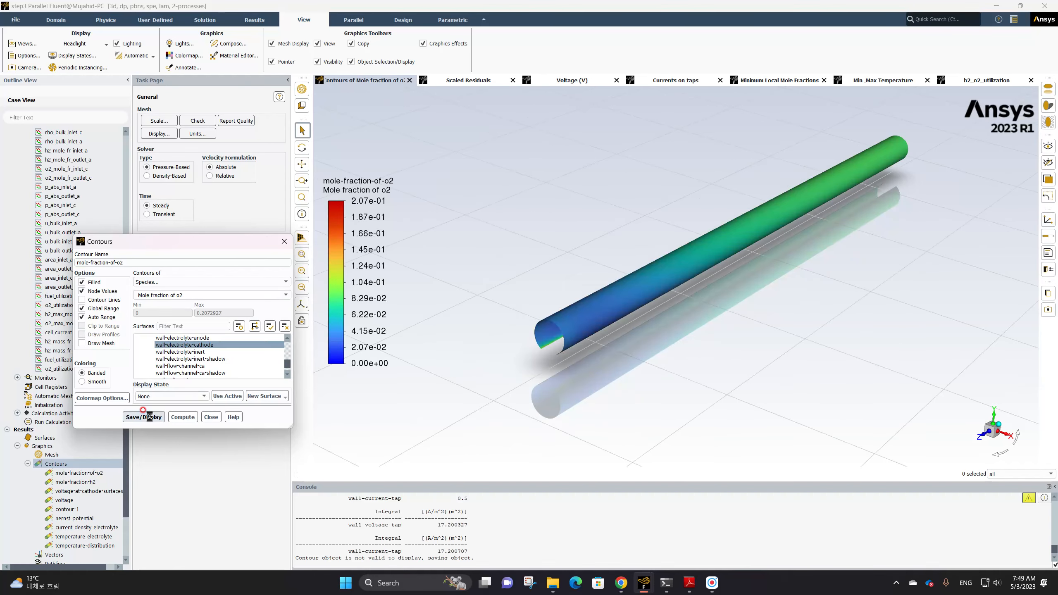
Turn off Global Range for the o2 contour and save and display it again
click(90, 317)
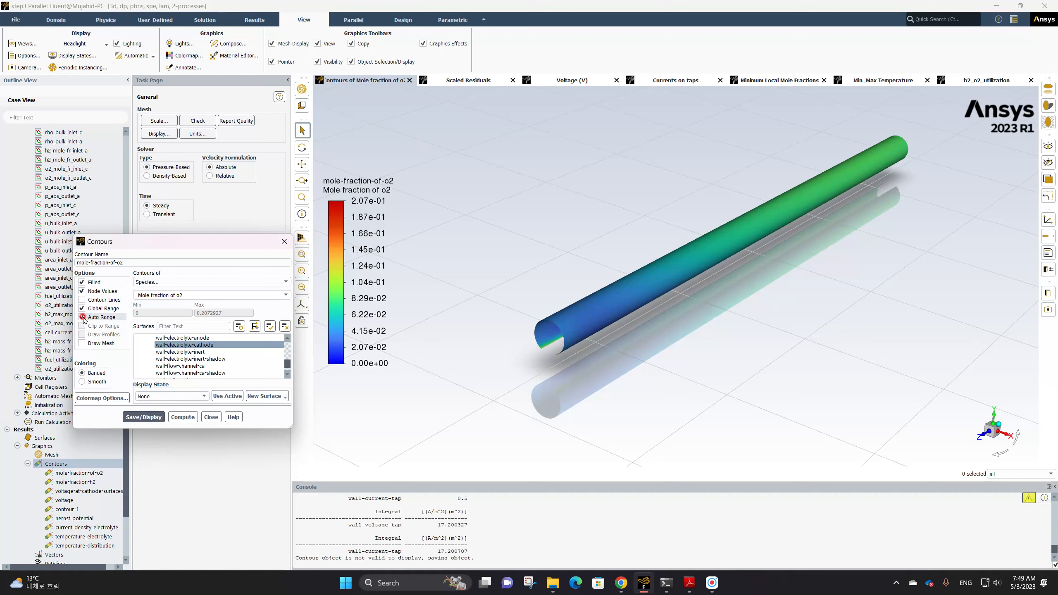
click(82, 308)
click(143, 417)
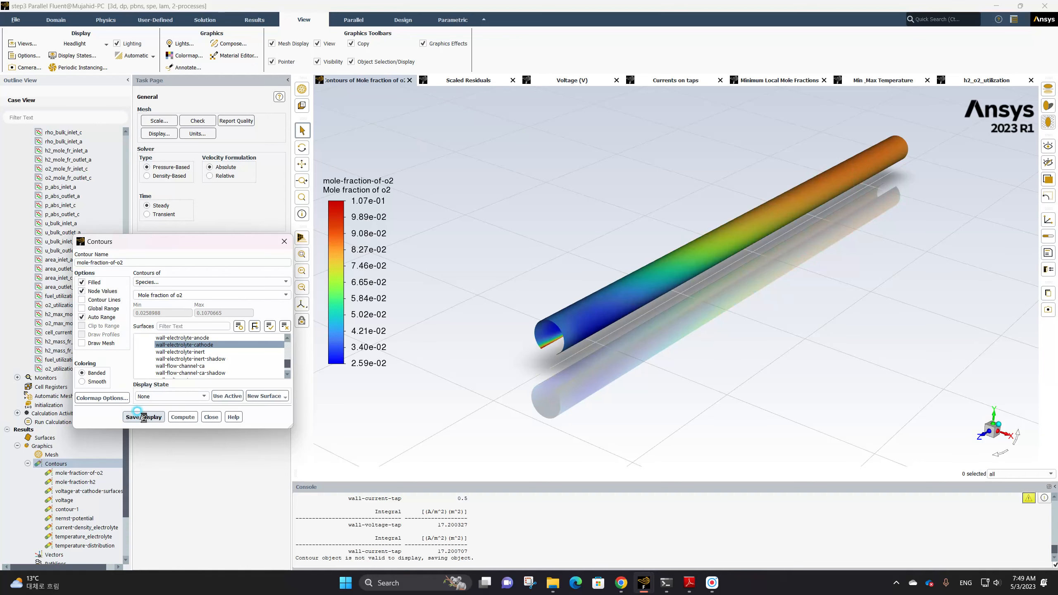
Set the mole fraction of o2 colormap's number format to float
click(387, 265)
click(802, 164)
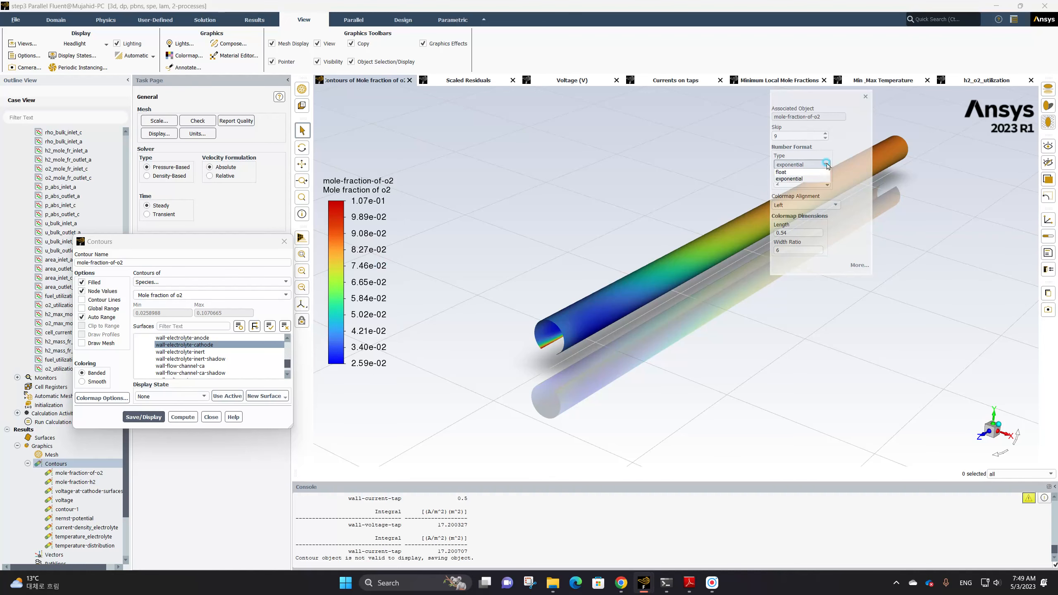
click(791, 174)
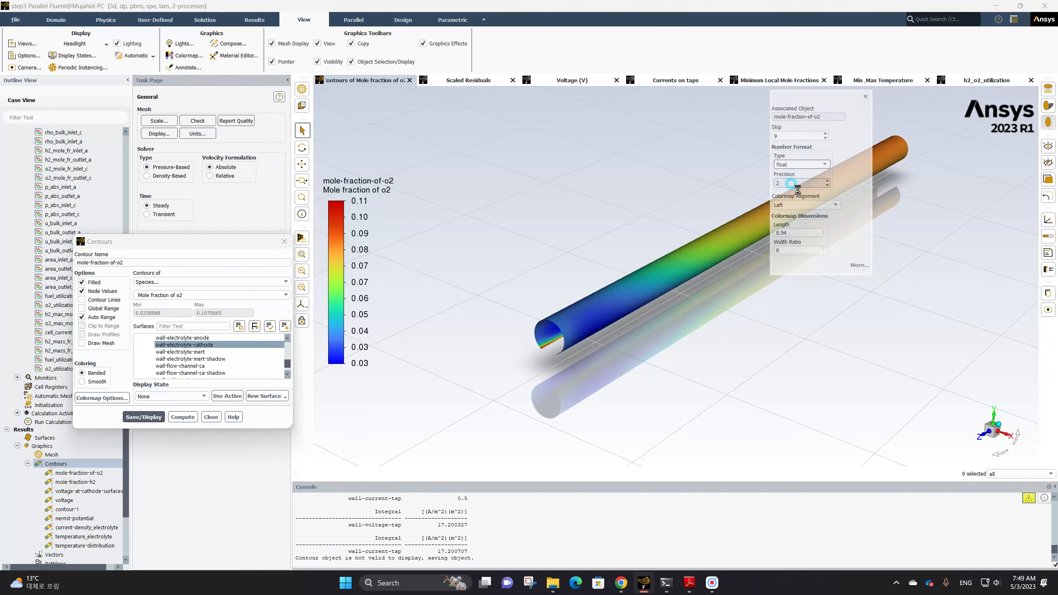
Turn on Draw Mesh with face display for the mole-fraction-of-o2 contour and save and display it again
click(867, 99)
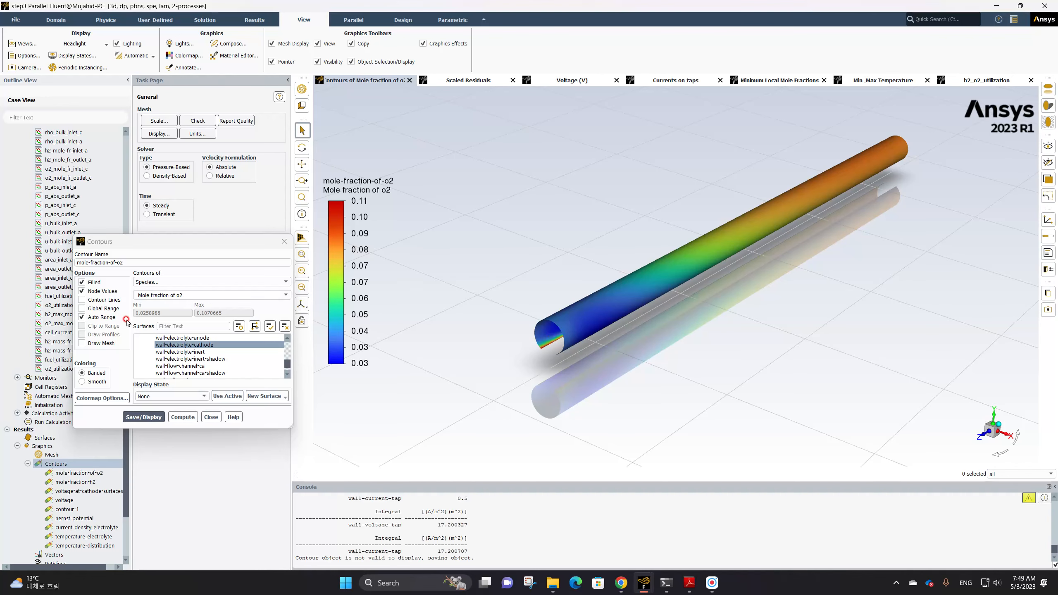
click(82, 343)
click(218, 402)
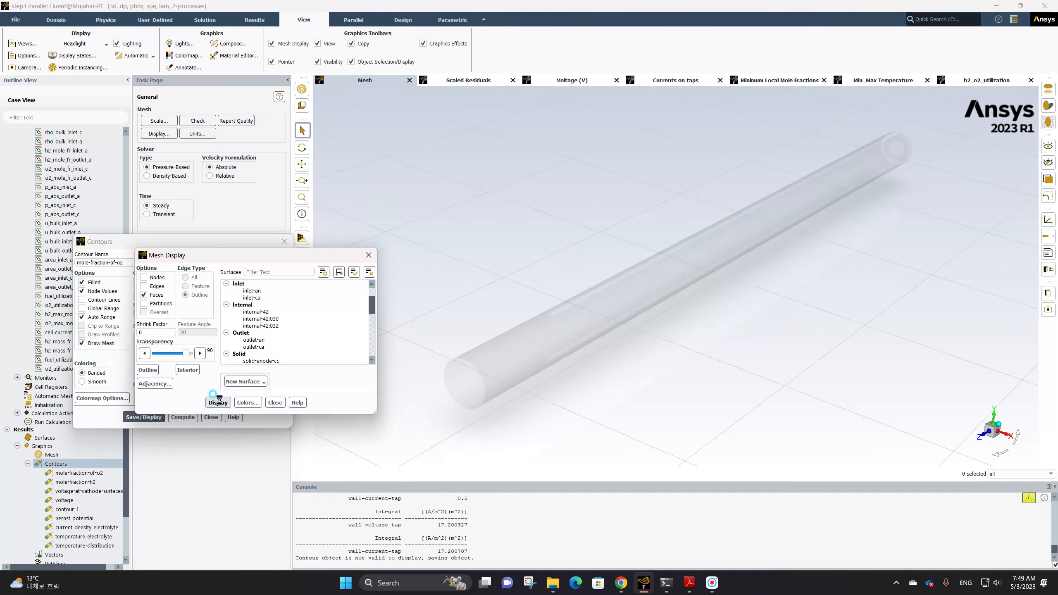
click(275, 402)
click(143, 416)
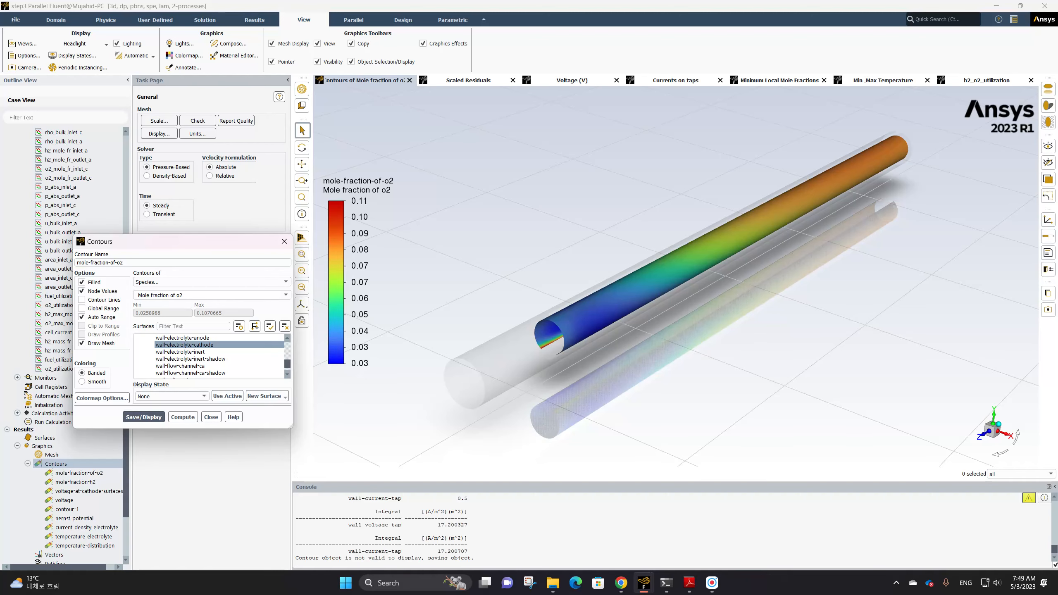
Close the contour dialog and create a new contour named oxygen-distribution
click(372, 329)
click(284, 246)
right_click(59, 464)
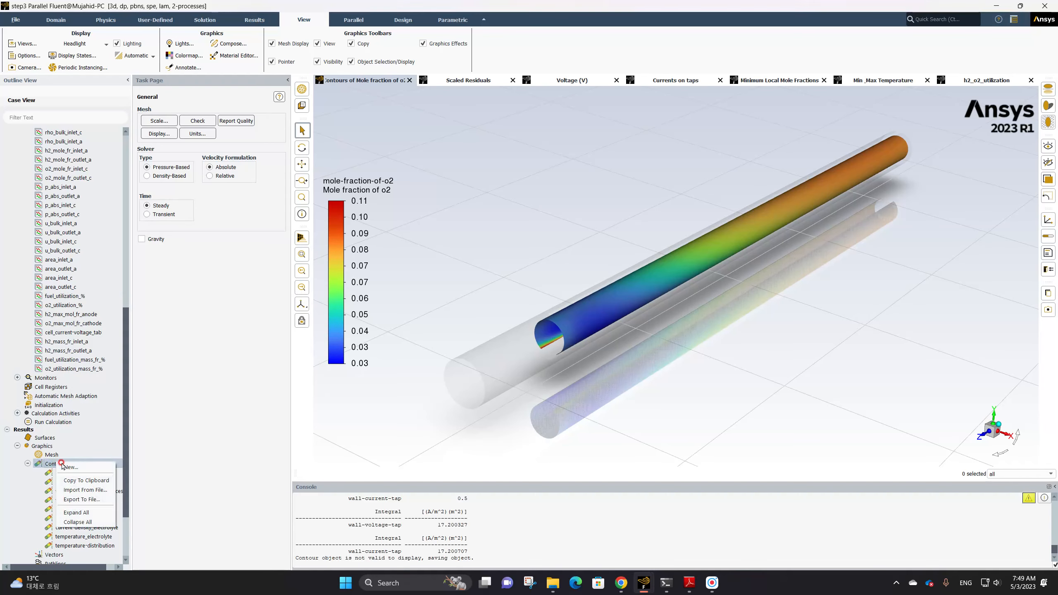
click(70, 467)
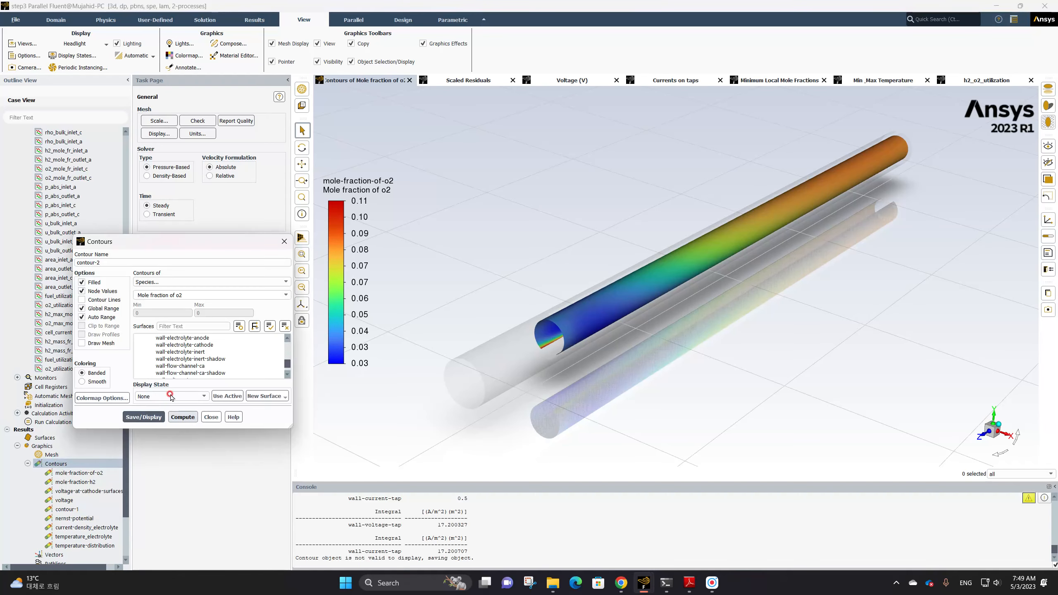
drag(108, 262, 68, 265)
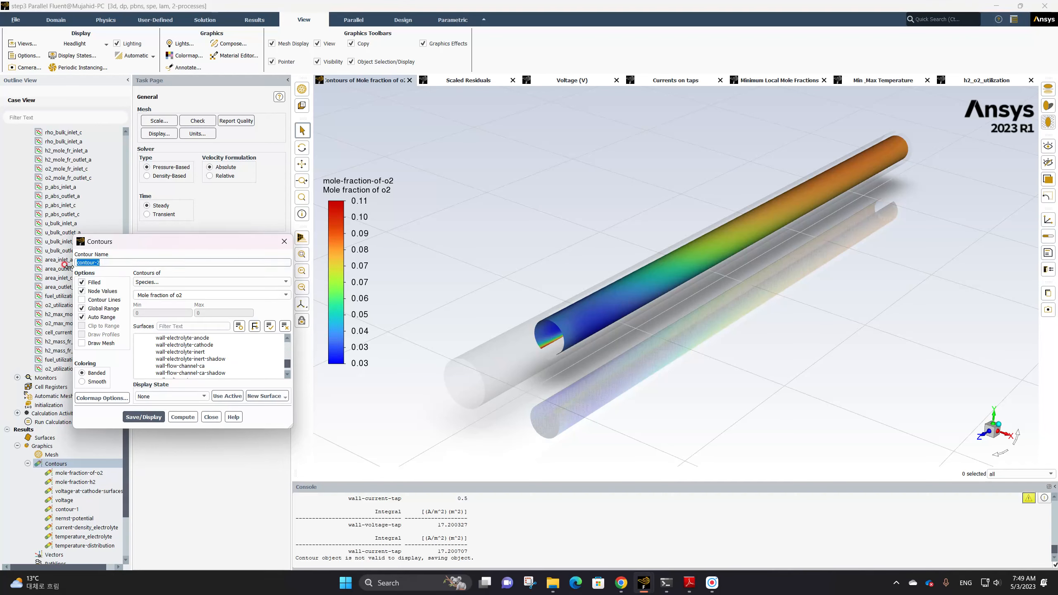
text(oxygen-distri)
text(bution)
Turn off Global Range, plot Mole fraction of o2 on the fluid-cathode surface, and save and display the contour
click(82, 308)
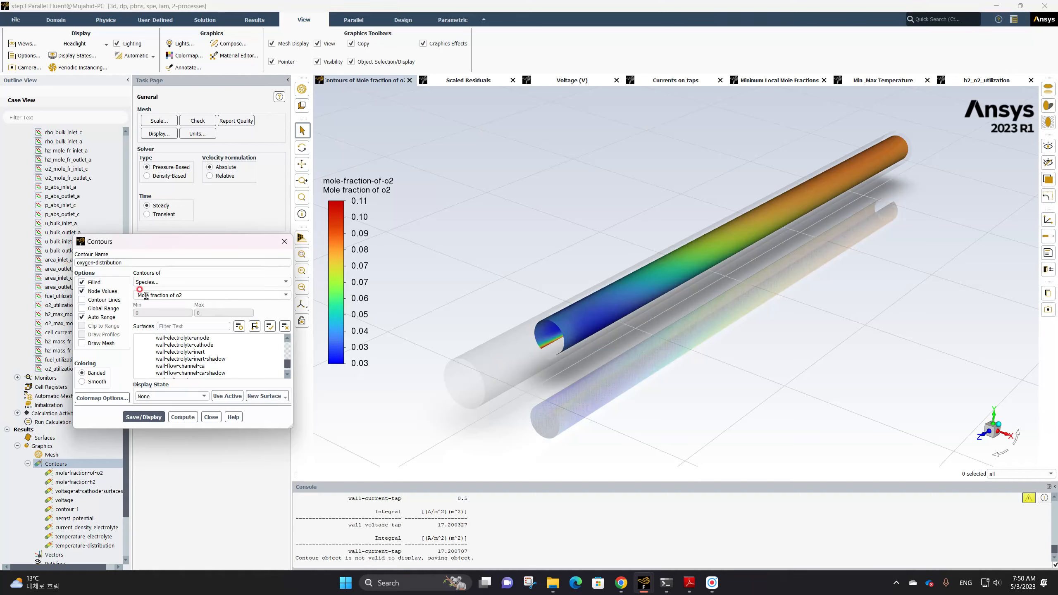
scroll(217, 359, up, 5)
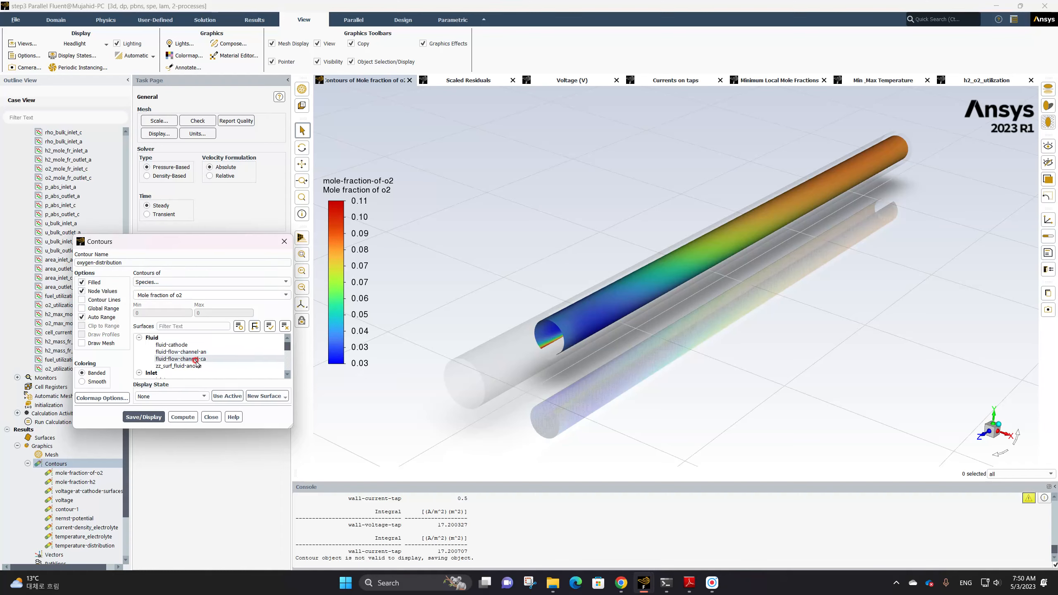
click(188, 345)
click(151, 420)
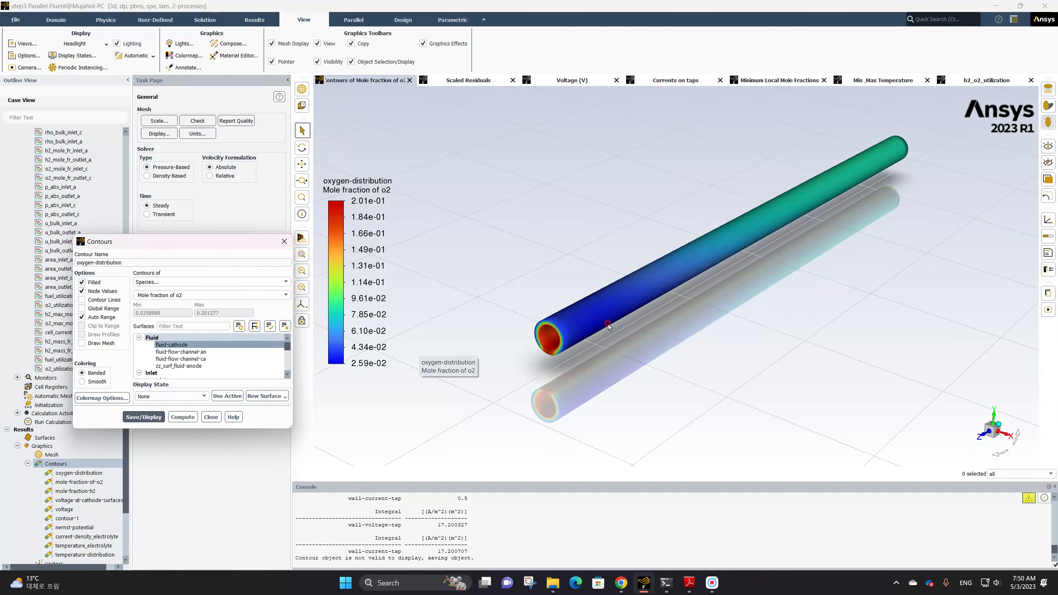
Set the oxygen-distribution contour's display state to state-2 and save and display it
scroll(560, 337, down, 1)
click(191, 396)
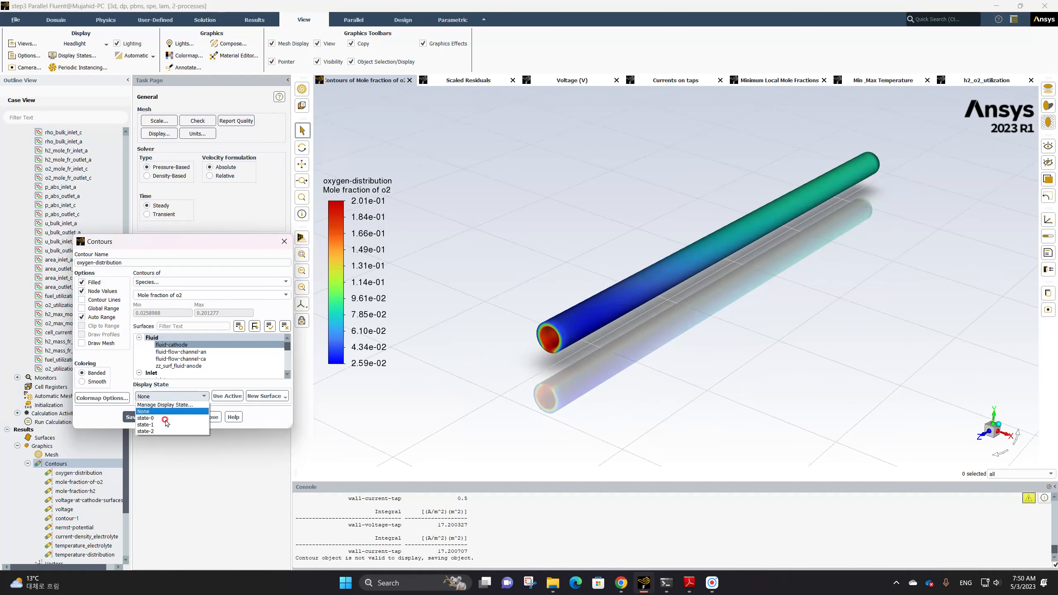
click(167, 433)
click(227, 397)
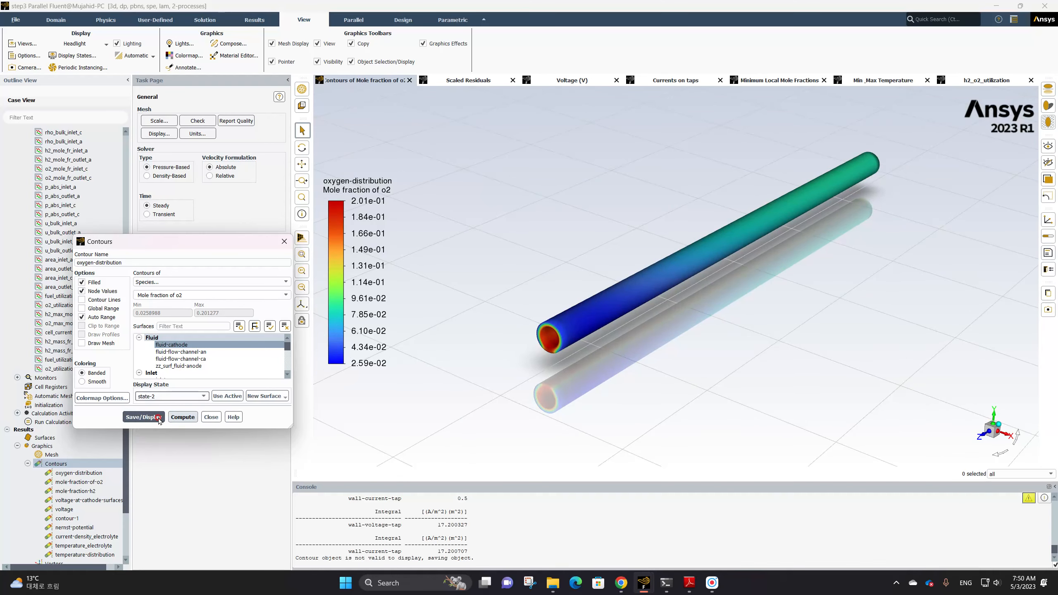
click(144, 417)
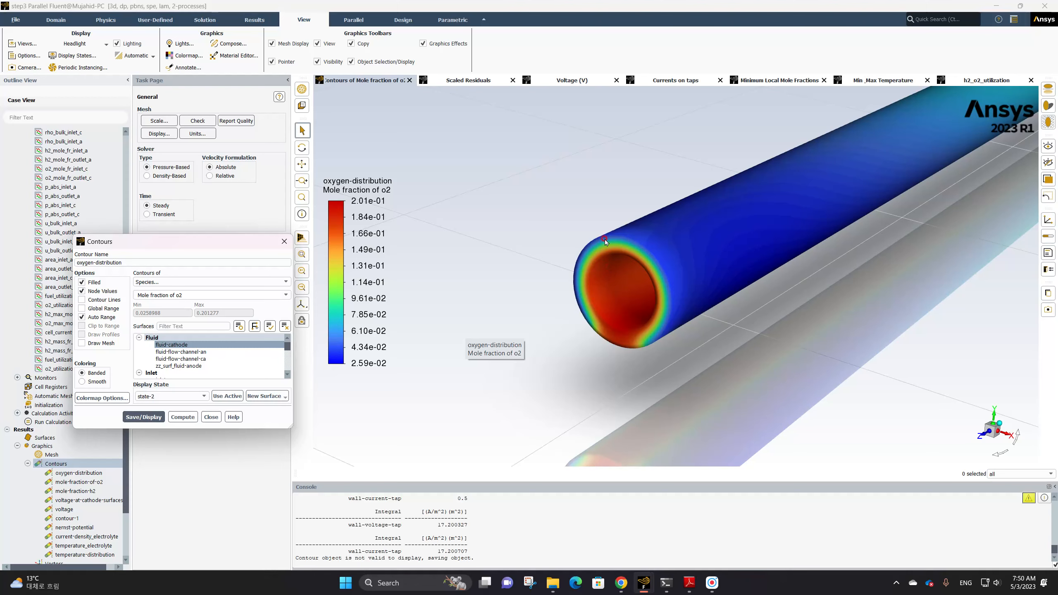
Set the oxygen-distribution colormap's number format to float
click(378, 241)
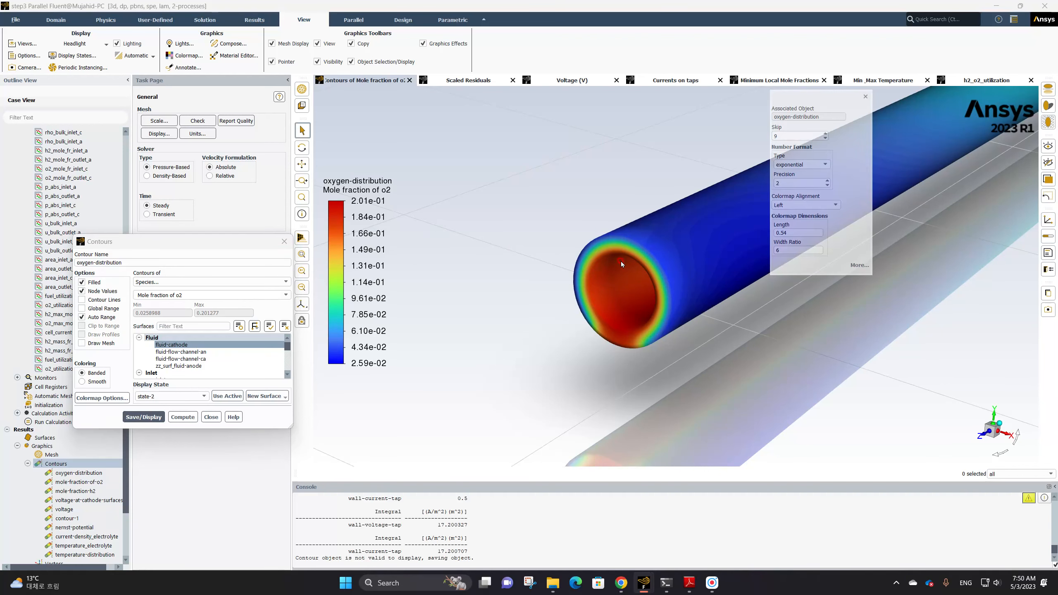
click(820, 159)
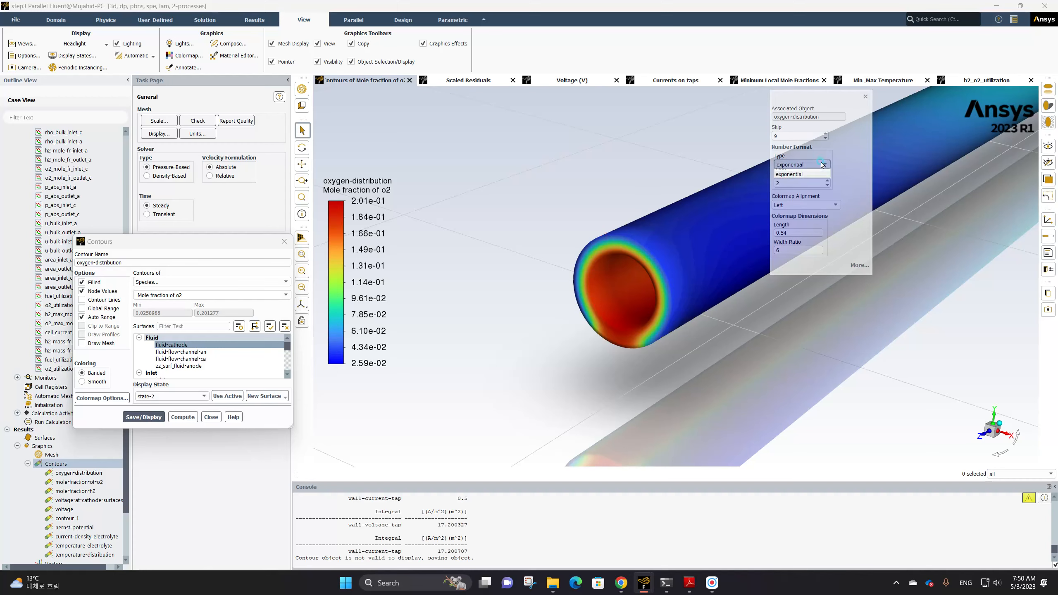
click(798, 172)
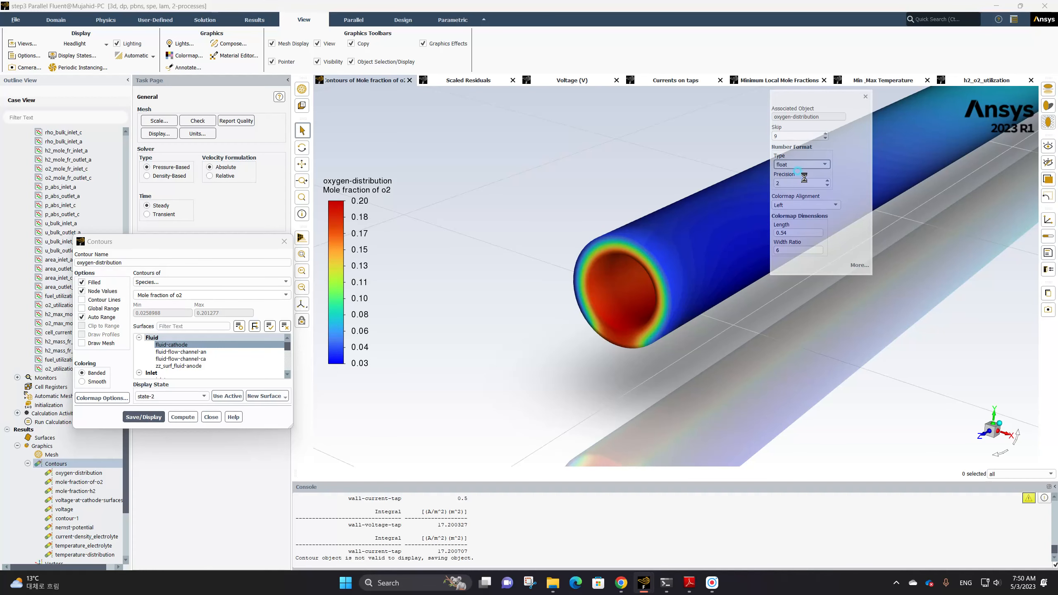
click(865, 98)
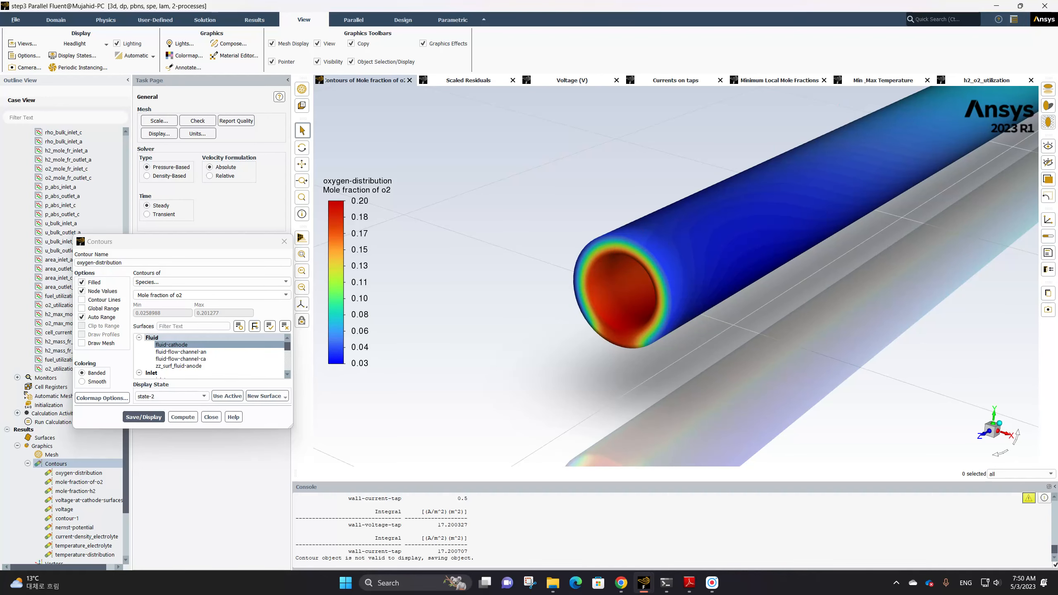
Turn on Draw Mesh with face display for the oxygen-distribution contour and save and display it
scroll(657, 254, up, 2)
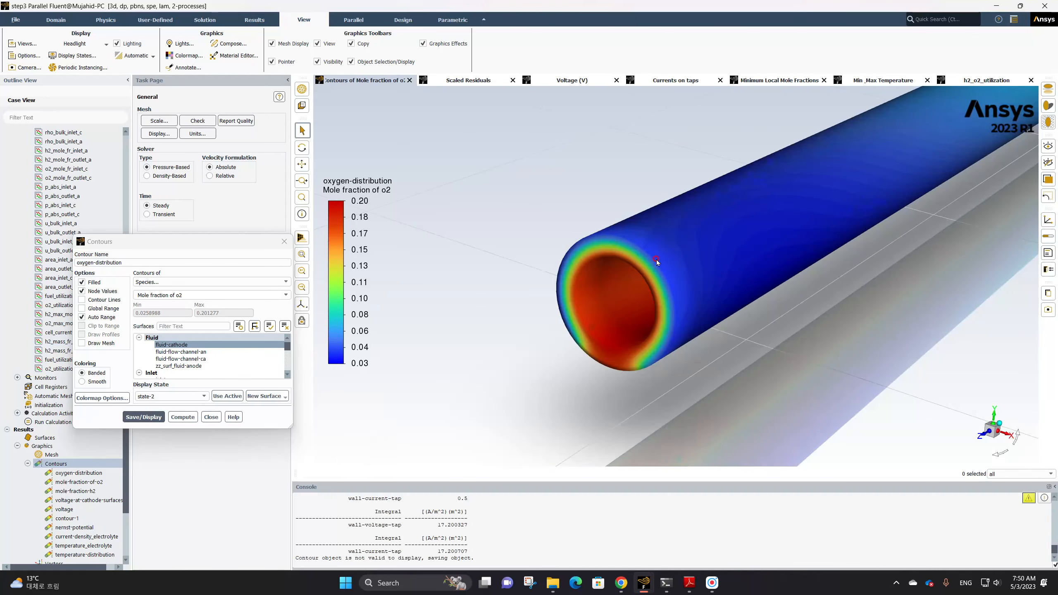
scroll(657, 262, down, 4)
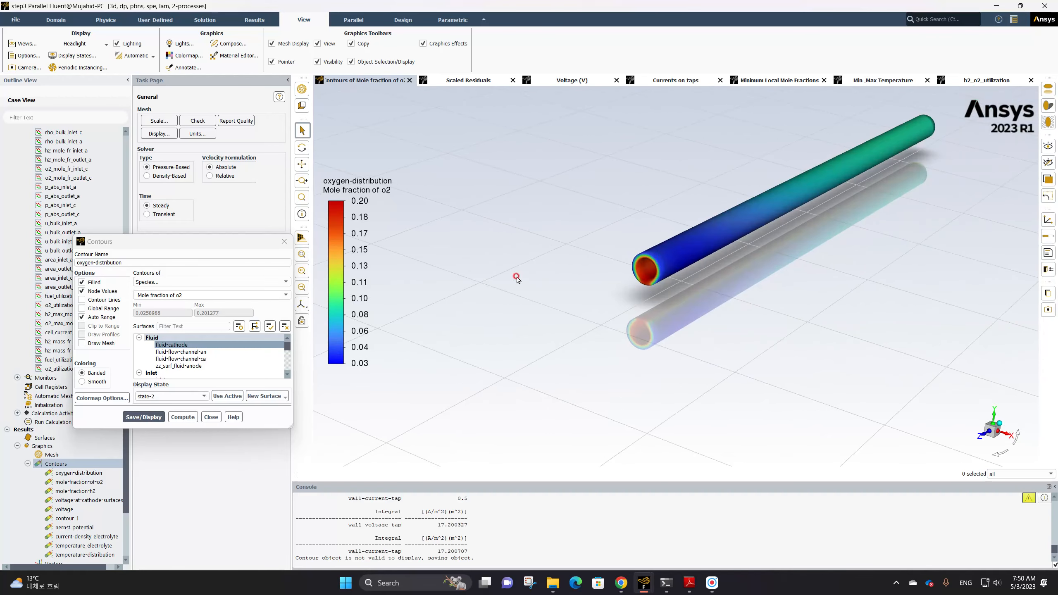
scroll(647, 309, up, 5)
scroll(646, 309, down, 3)
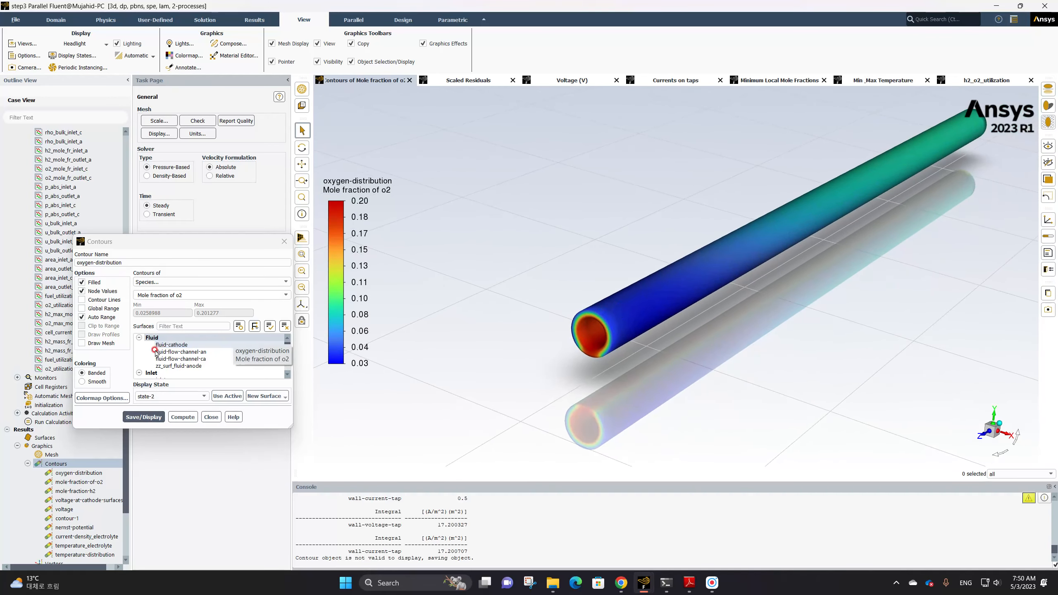
click(81, 343)
click(221, 403)
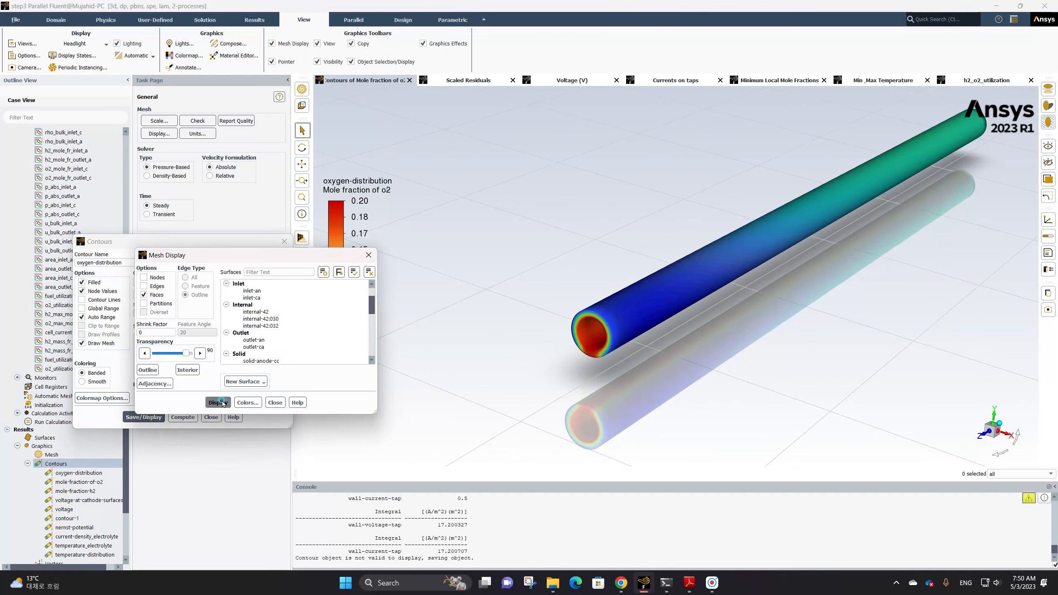
click(275, 402)
click(157, 417)
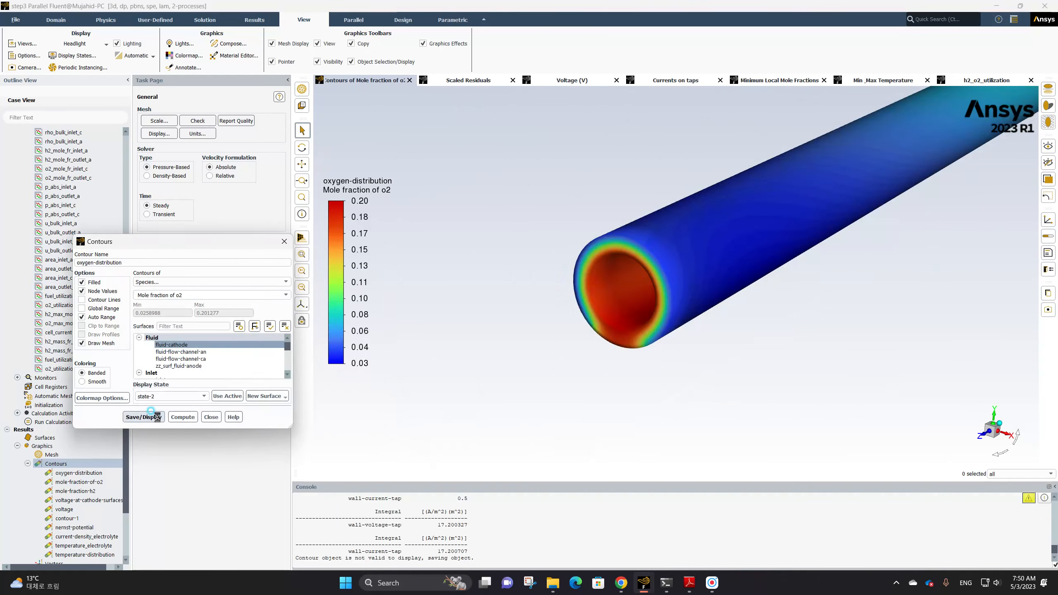
Close the Contours dialog
scroll(582, 301, down, 3)
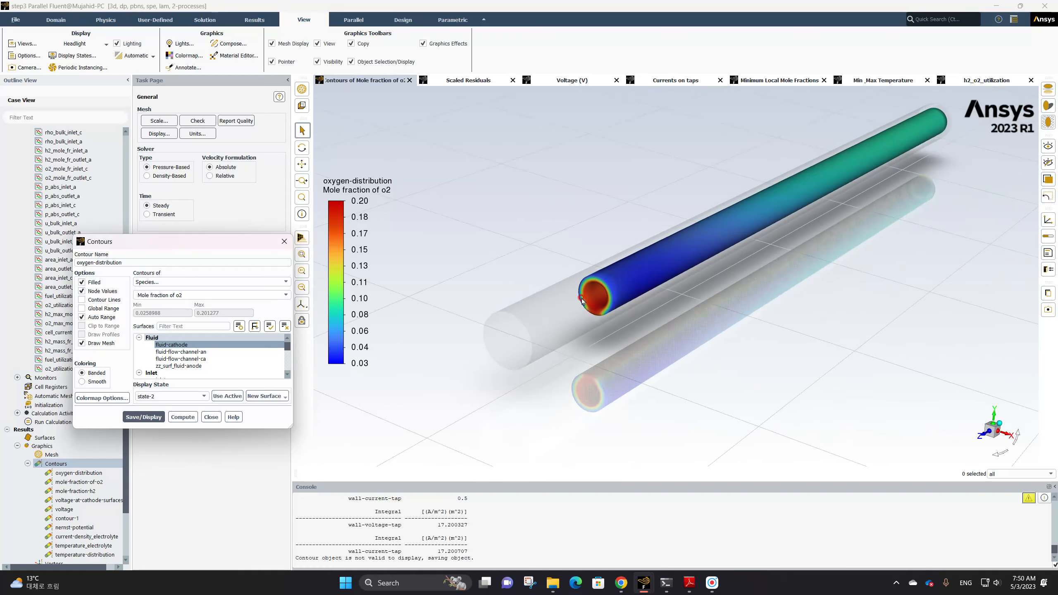
ctrl+middle_drag(582, 301, 570, 321)
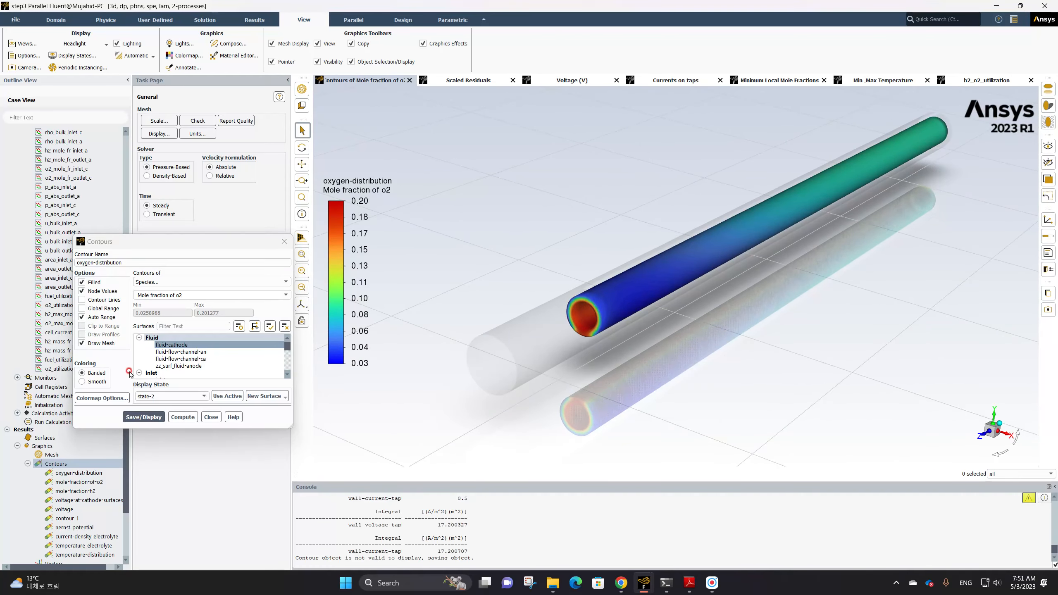
click(211, 417)
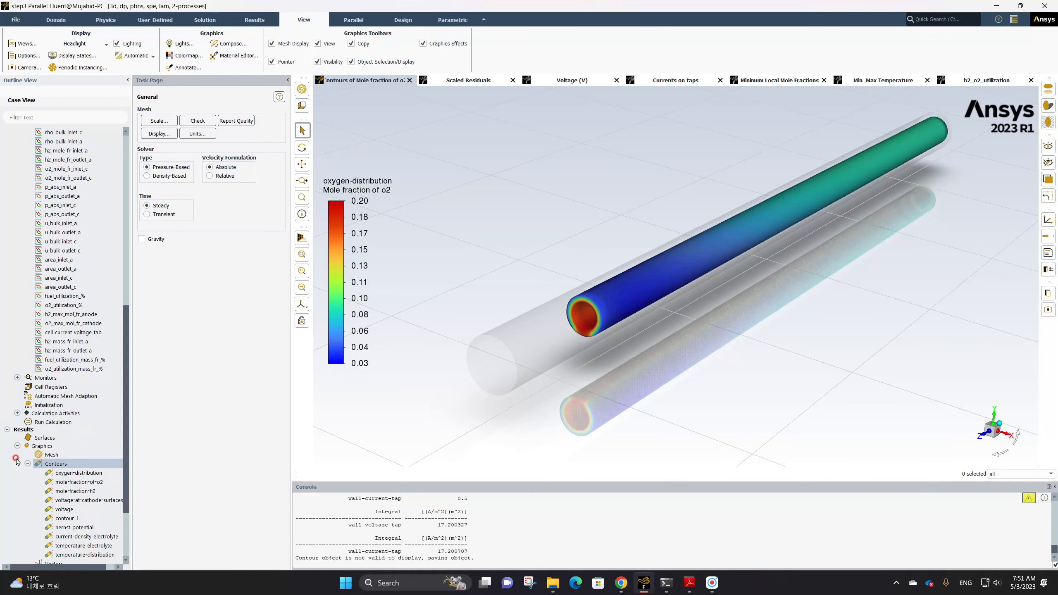
Create a new vector definition named current_density_vectors
click(27, 464)
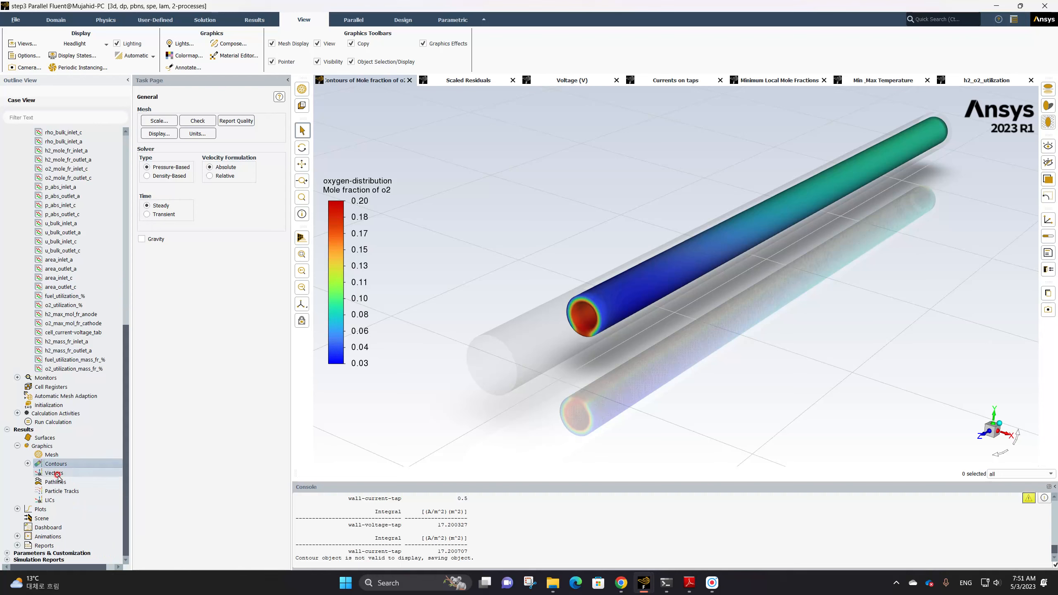
right_click(56, 474)
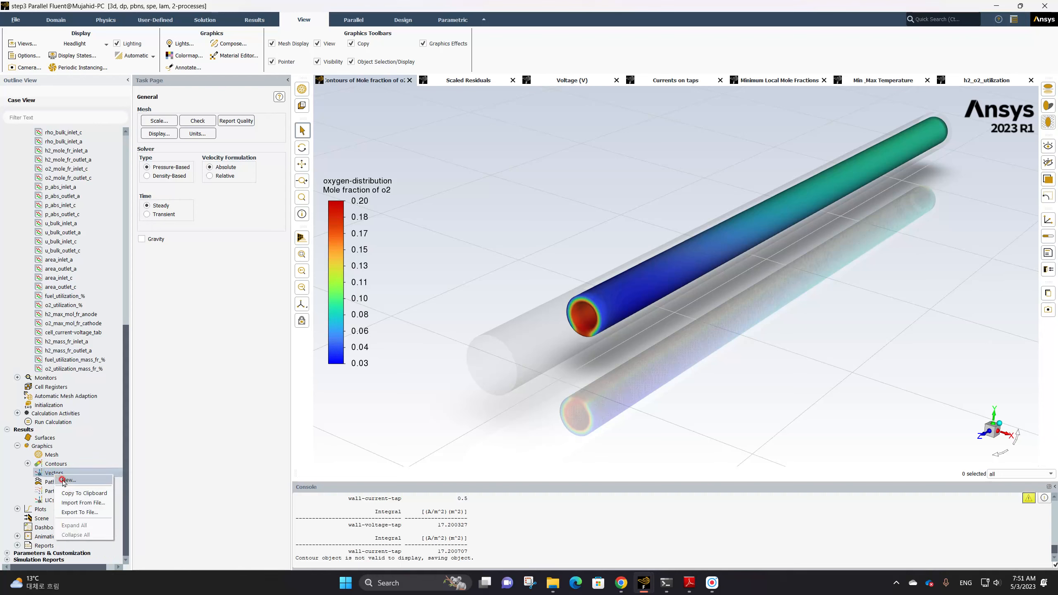
click(63, 481)
click(174, 271)
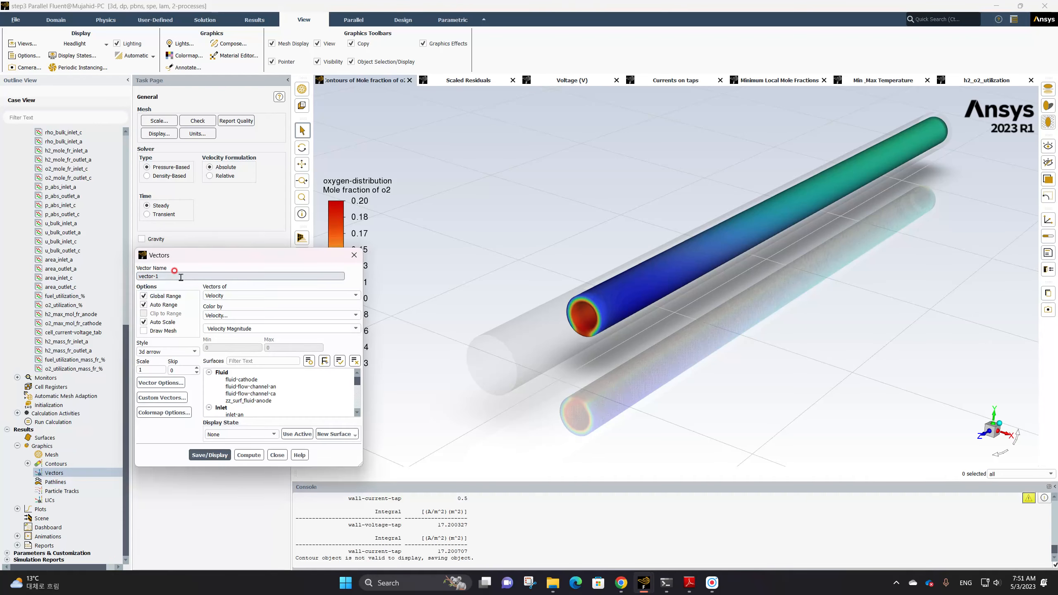
key(ctrl+a)
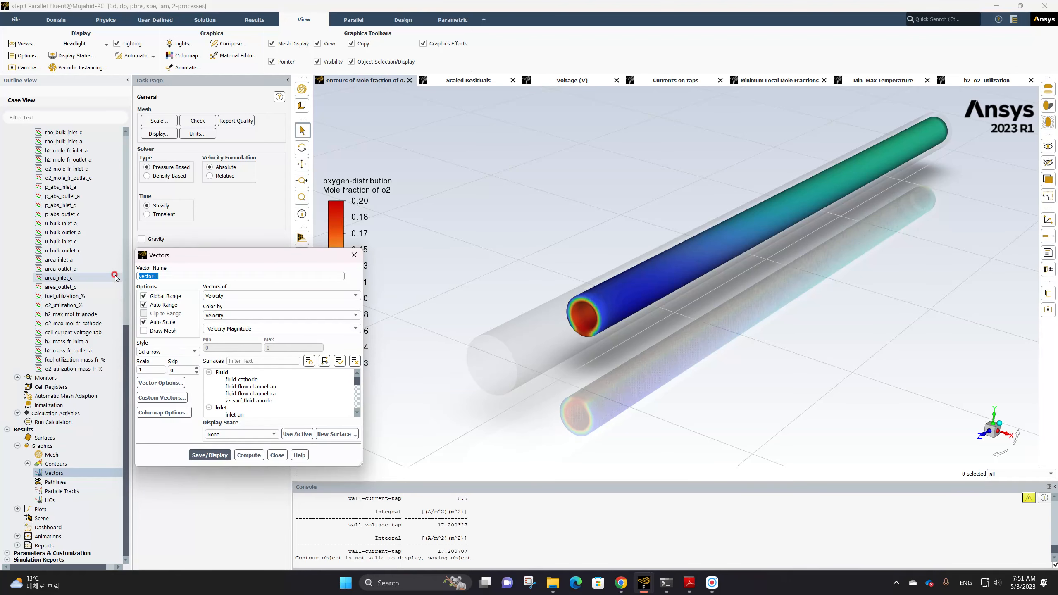
text(current_density_vect)
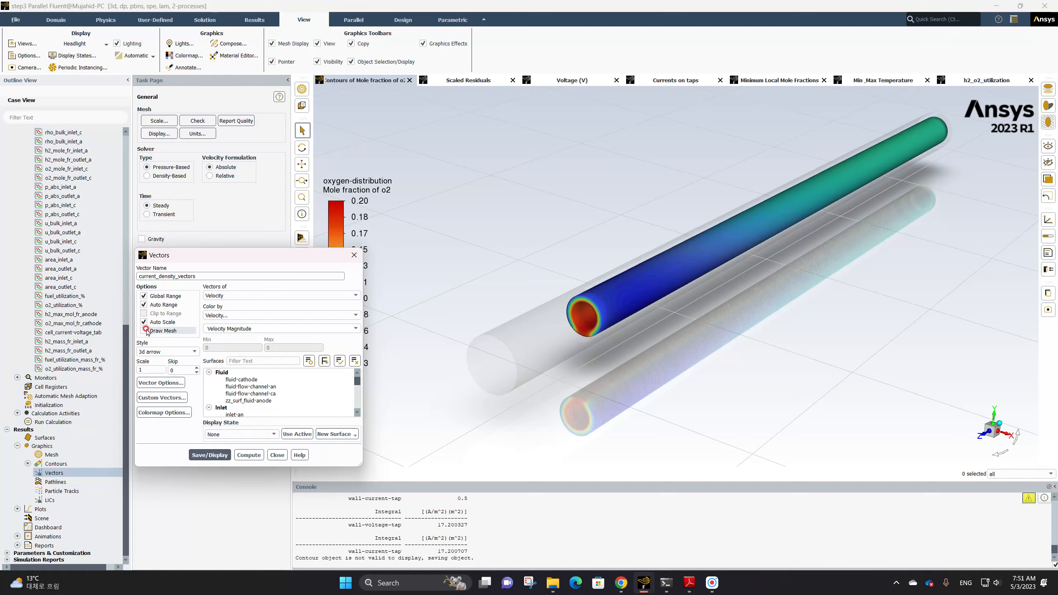
Set the vectors to current-density-j, colored by the user-defined scalar Electric Potential
click(250, 296)
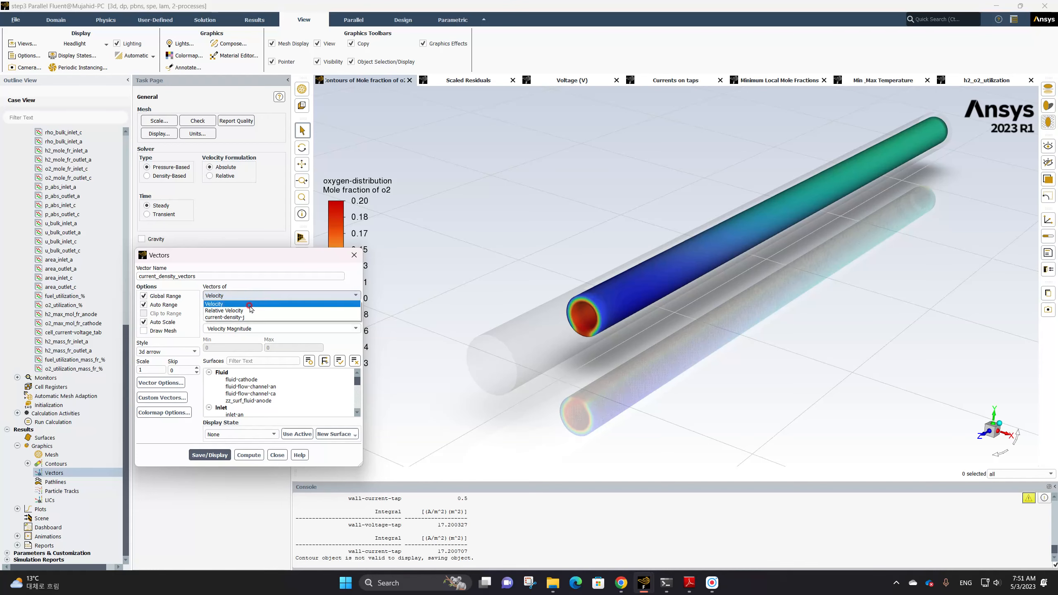
click(248, 317)
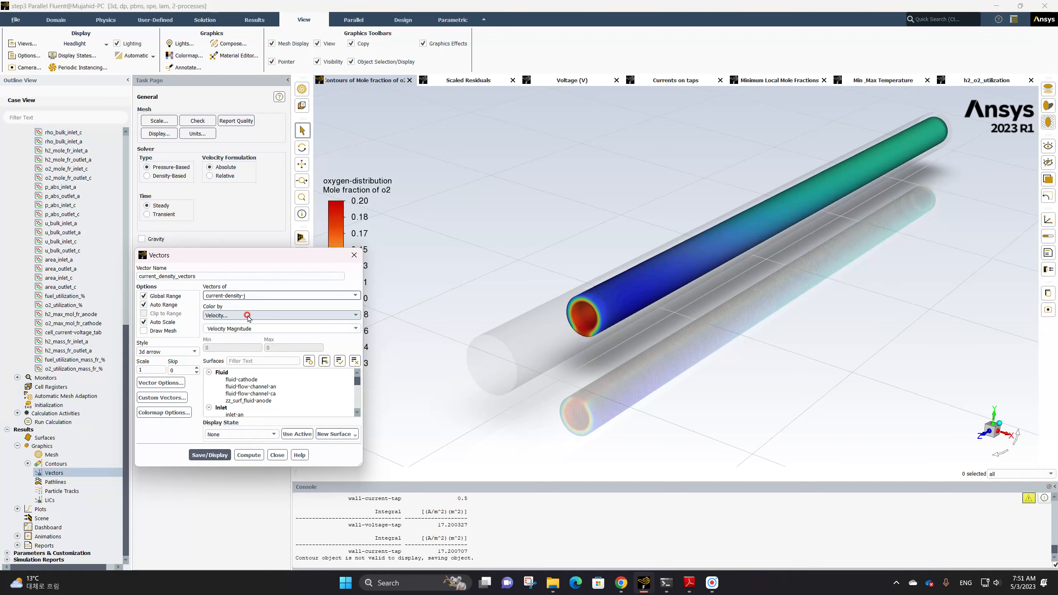
click(248, 316)
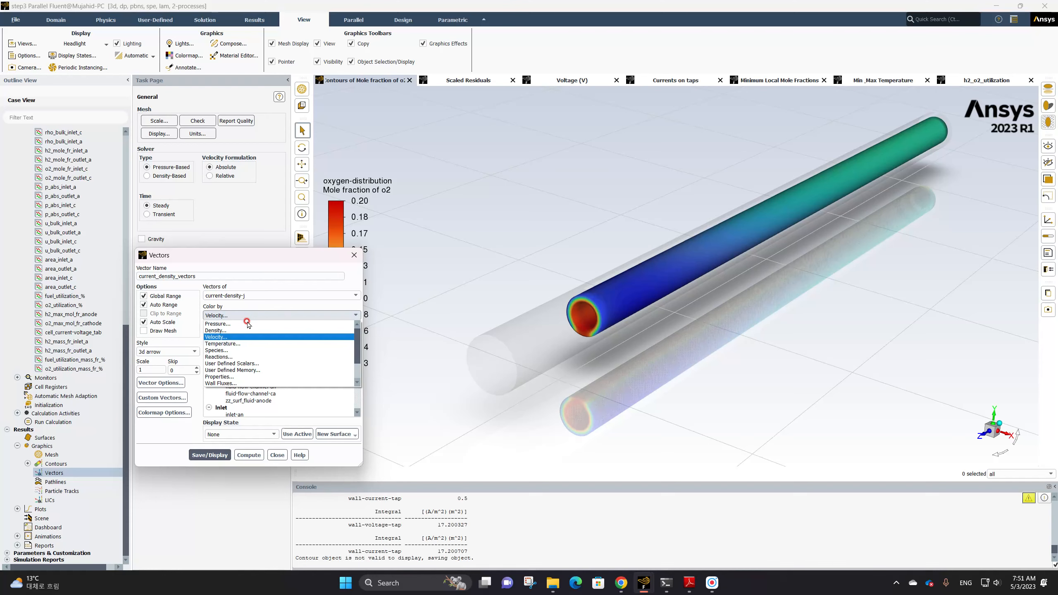
click(250, 364)
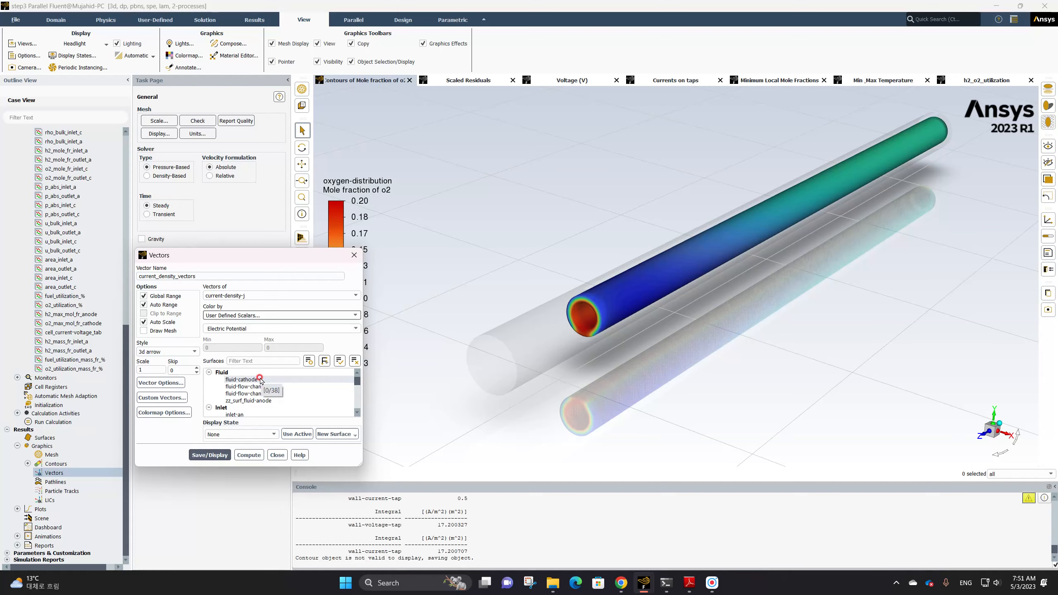
scroll(264, 394, down, 8)
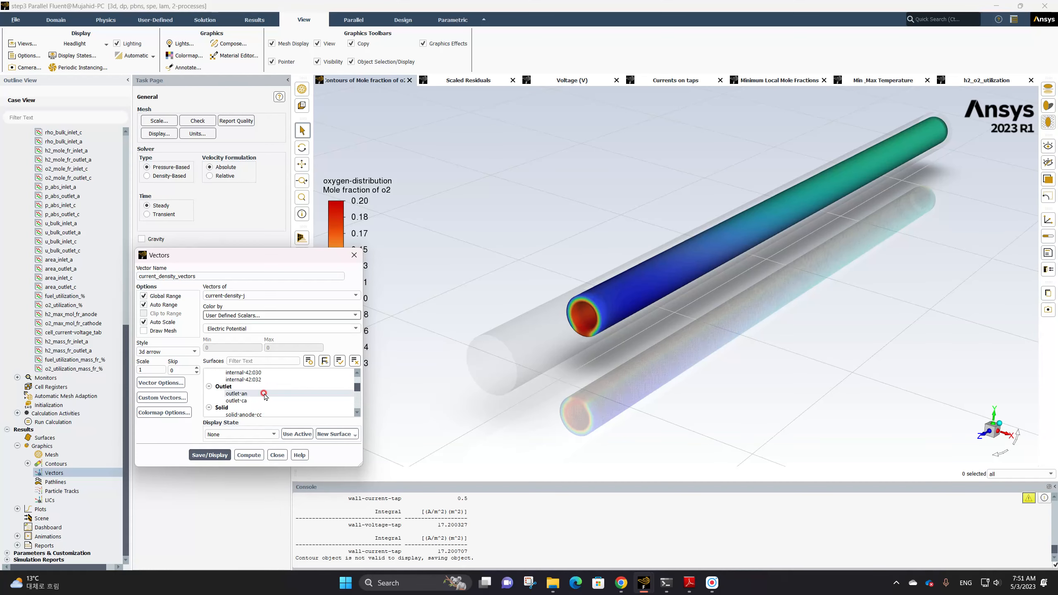
scroll(264, 394, up, 3)
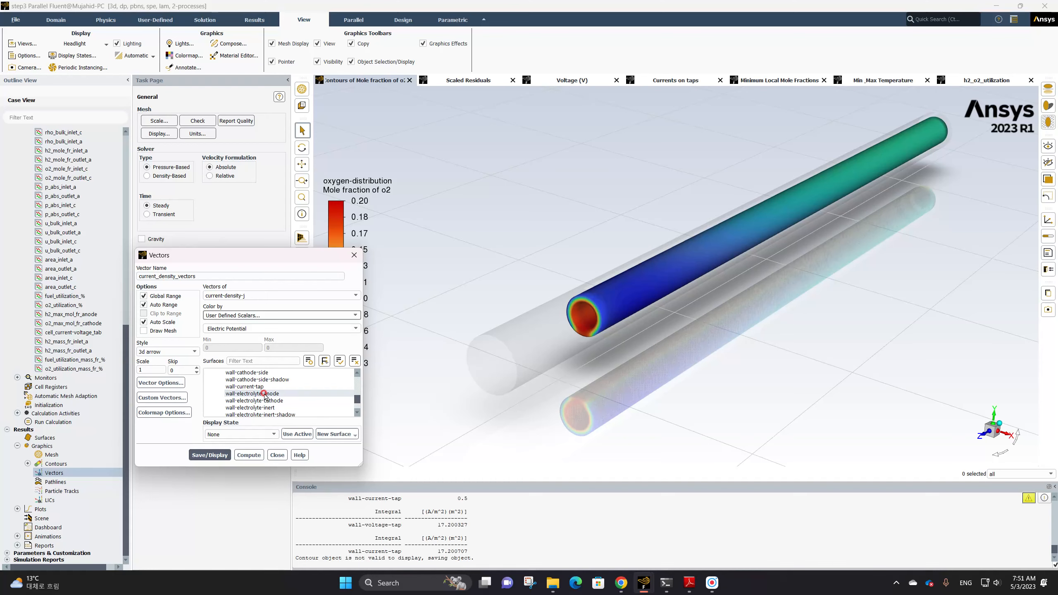
Select the Wall surfaces for the vectors and save and display them
scroll(264, 394, down, 5)
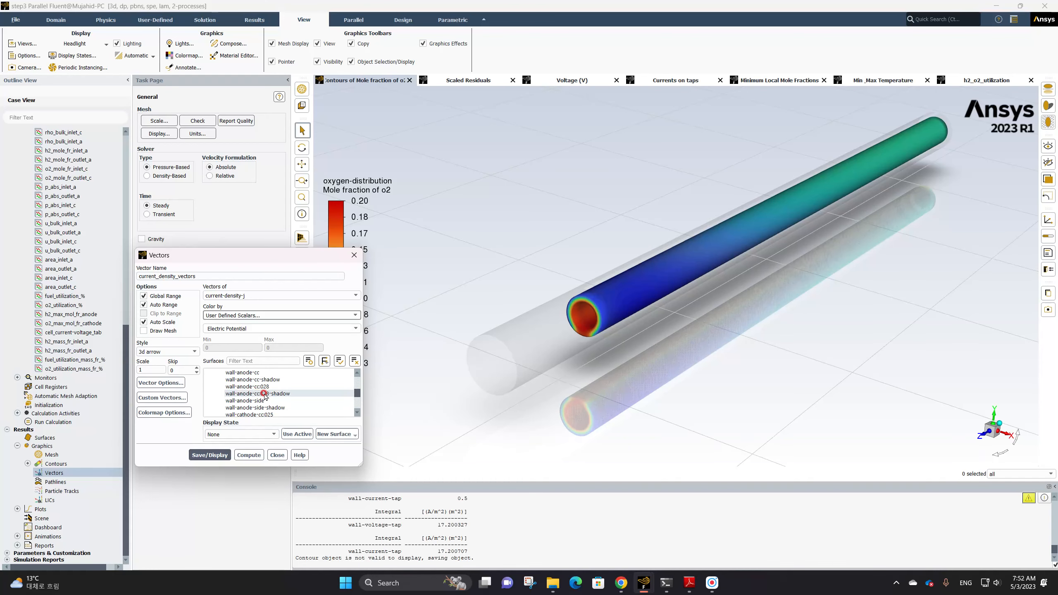
scroll(264, 394, up, 8)
scroll(246, 396, down, 3)
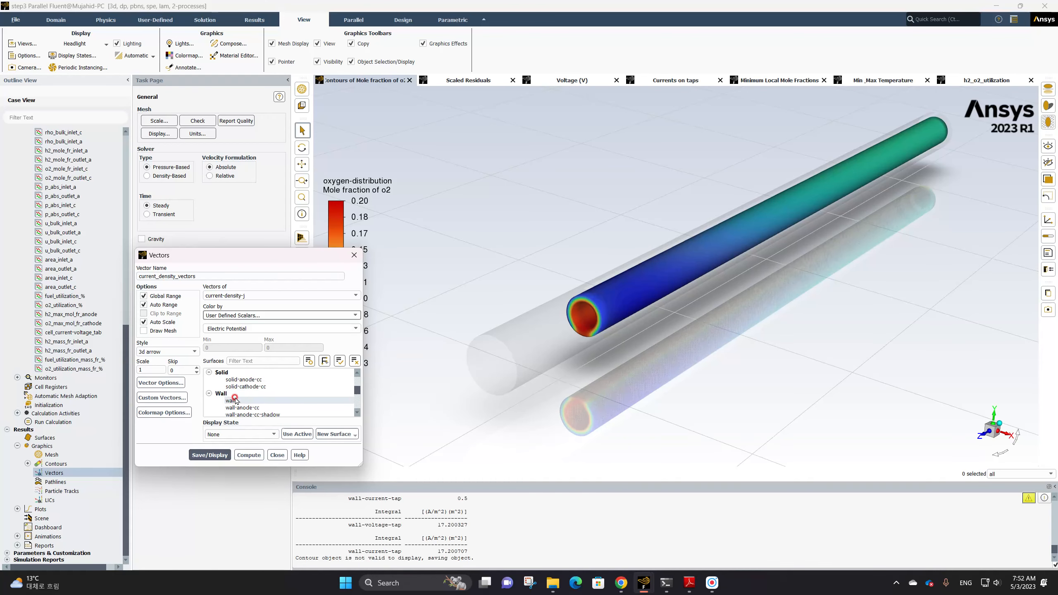
click(233, 394)
click(209, 455)
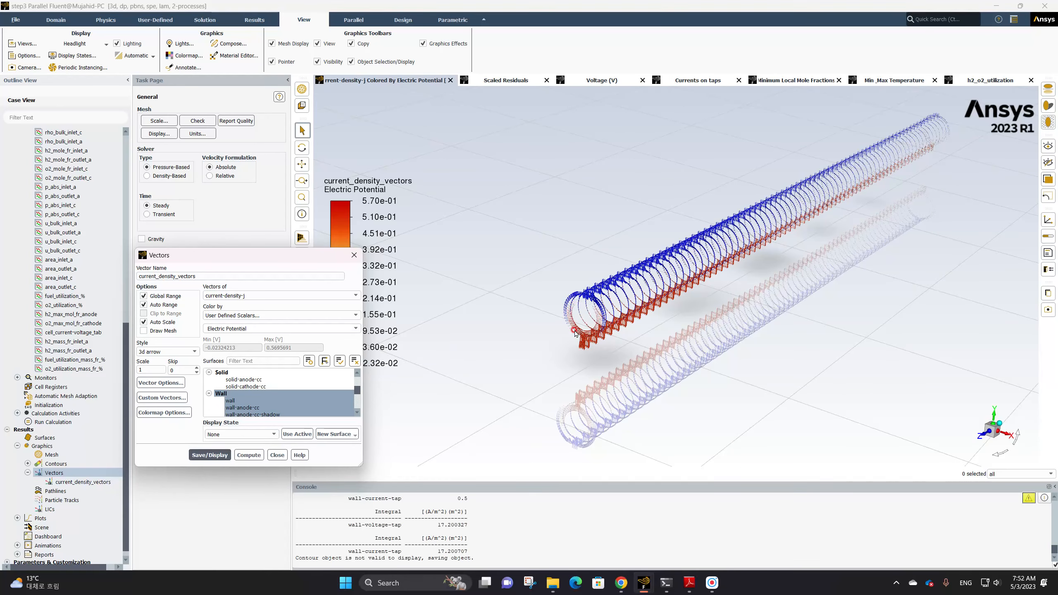
Turn on Draw Mesh with face display for the vectors and save and display them again
click(157, 331)
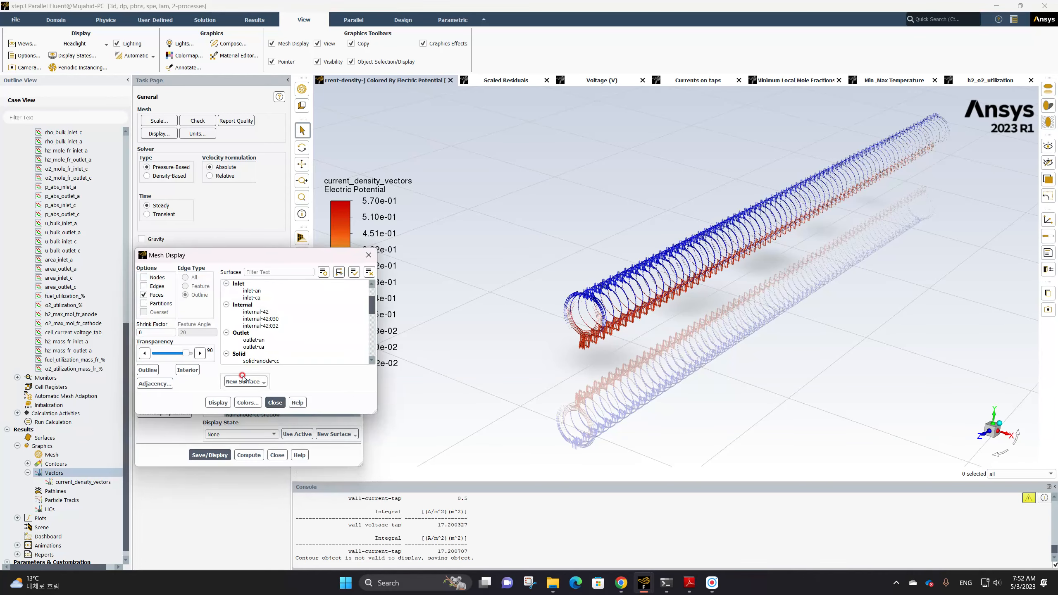
click(218, 402)
click(274, 403)
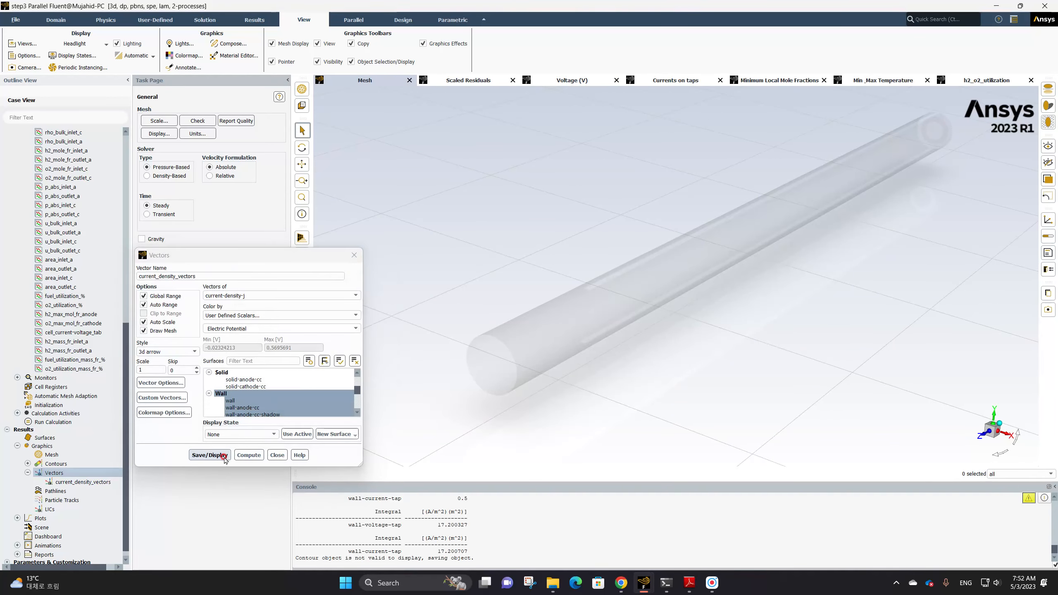
click(210, 455)
Set the vector colormap's number format to float
scroll(528, 361, down, 5)
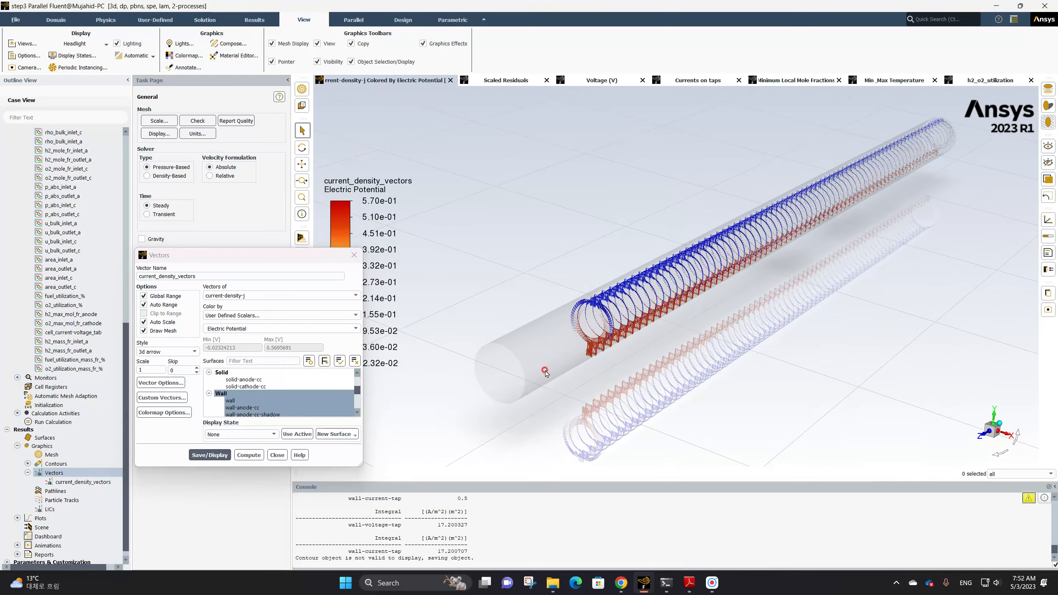
scroll(571, 334, up, 3)
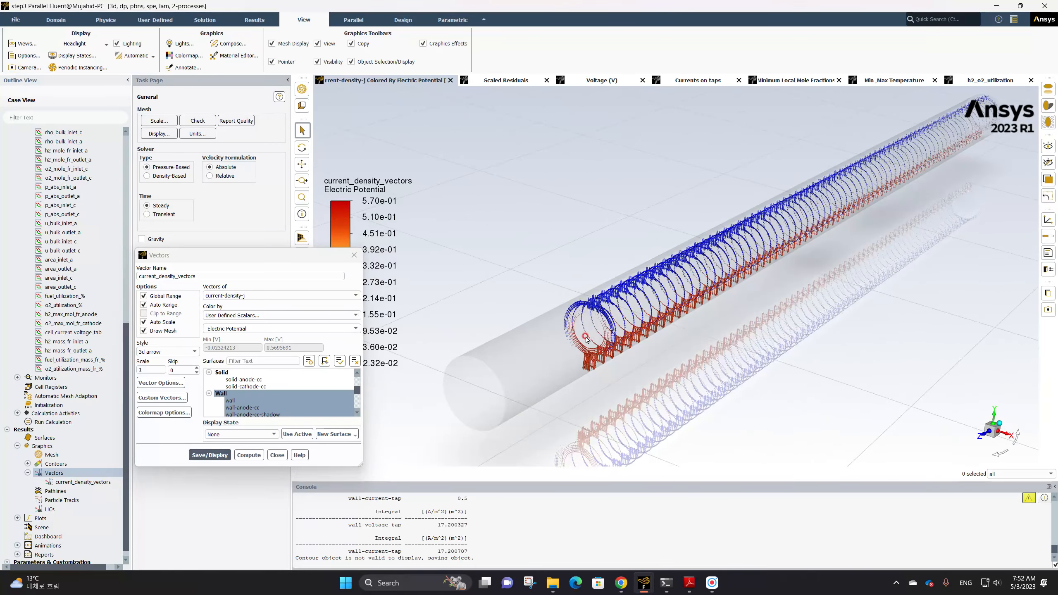
scroll(559, 337, up, 3)
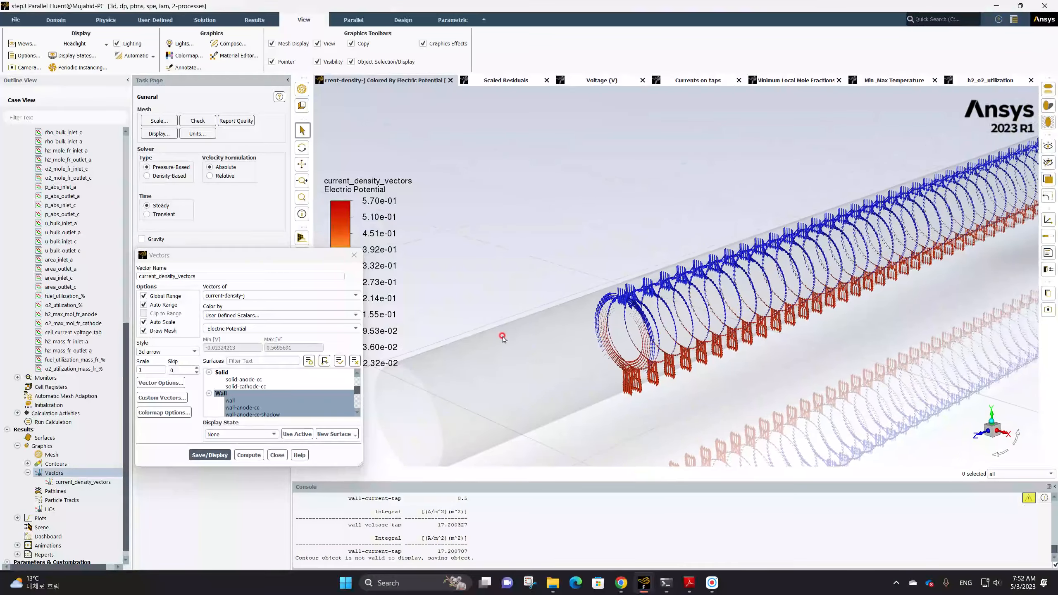
ctrl+middle_drag(666, 327, 737, 302)
middle_drag(647, 327, 683, 330)
drag(684, 332, 680, 330)
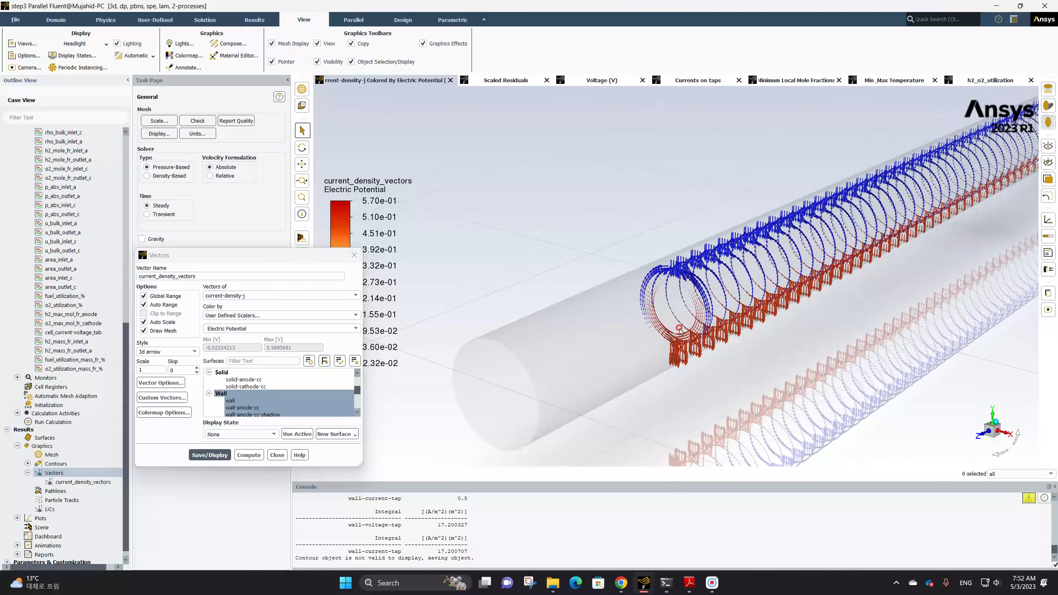
click(403, 217)
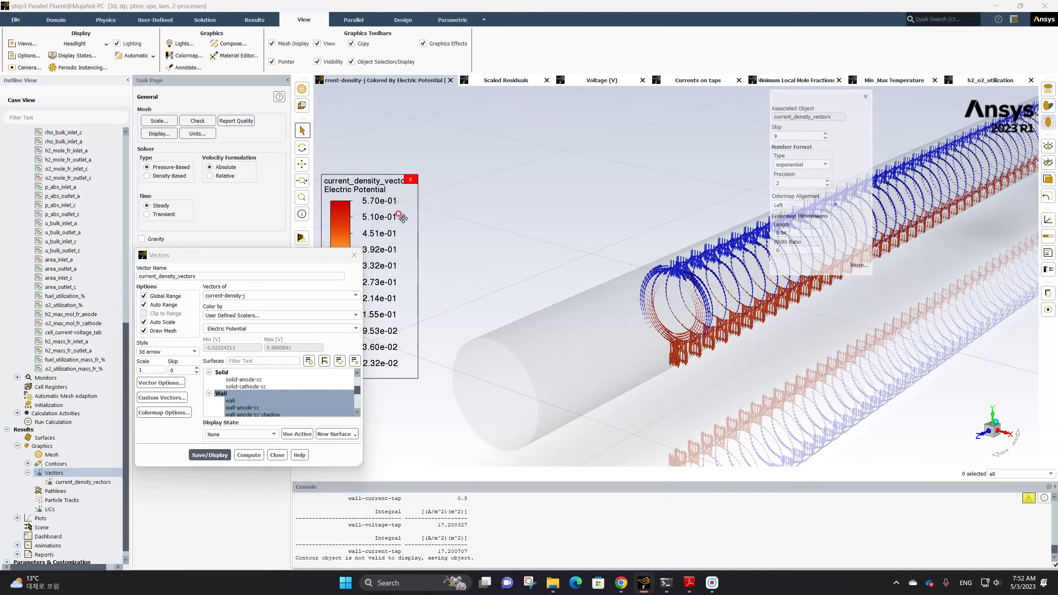
click(812, 164)
click(796, 176)
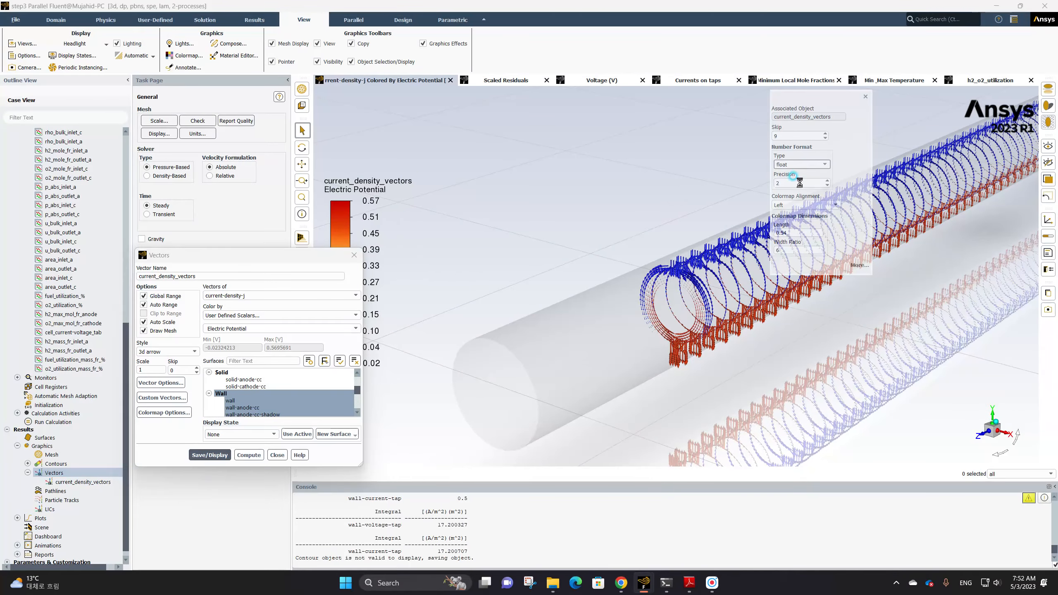
click(865, 97)
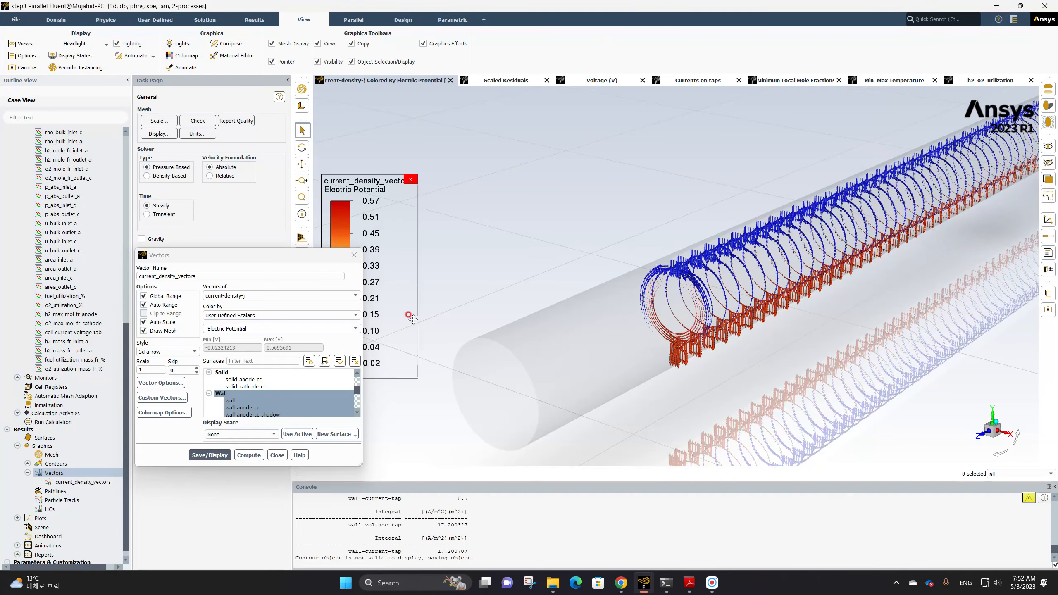
Inspect the current density vectors around the tubes from several viewpoints, then close the Vectors dialog
scroll(650, 265, down, 3)
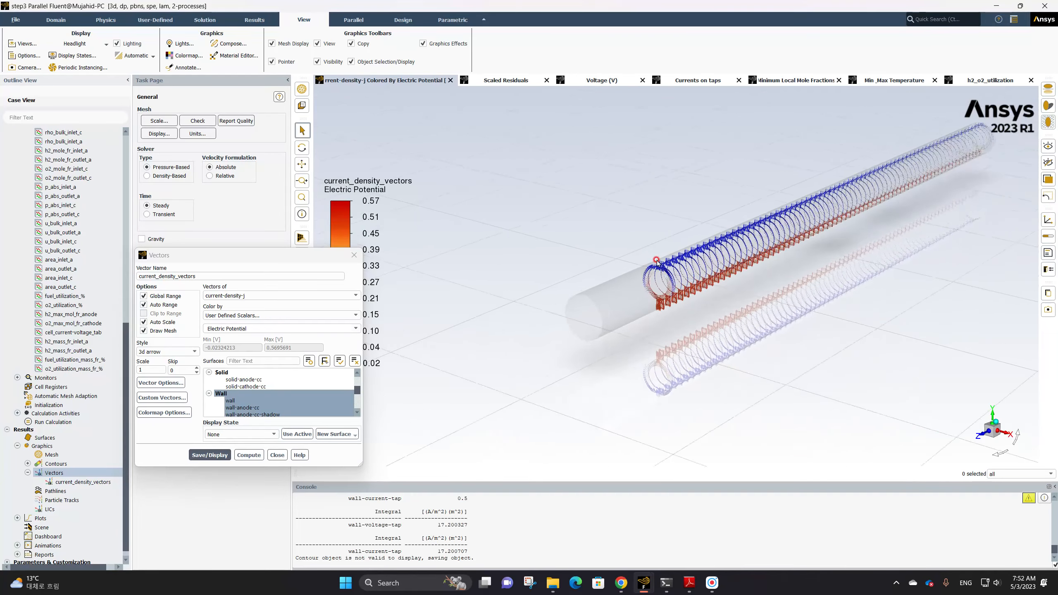
middle_drag(715, 252, 538, 287)
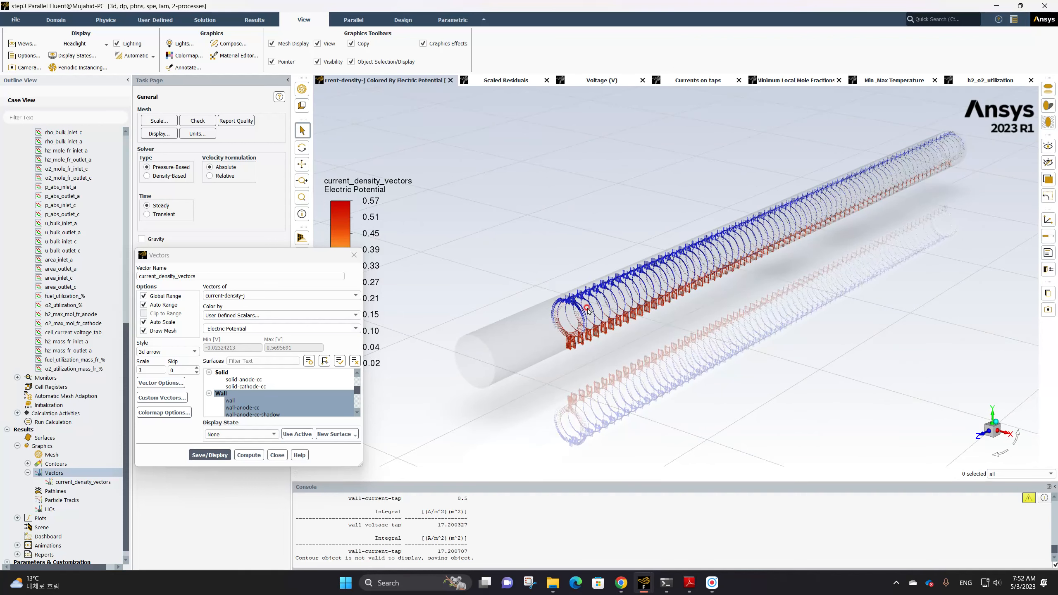
scroll(577, 299, up, 5)
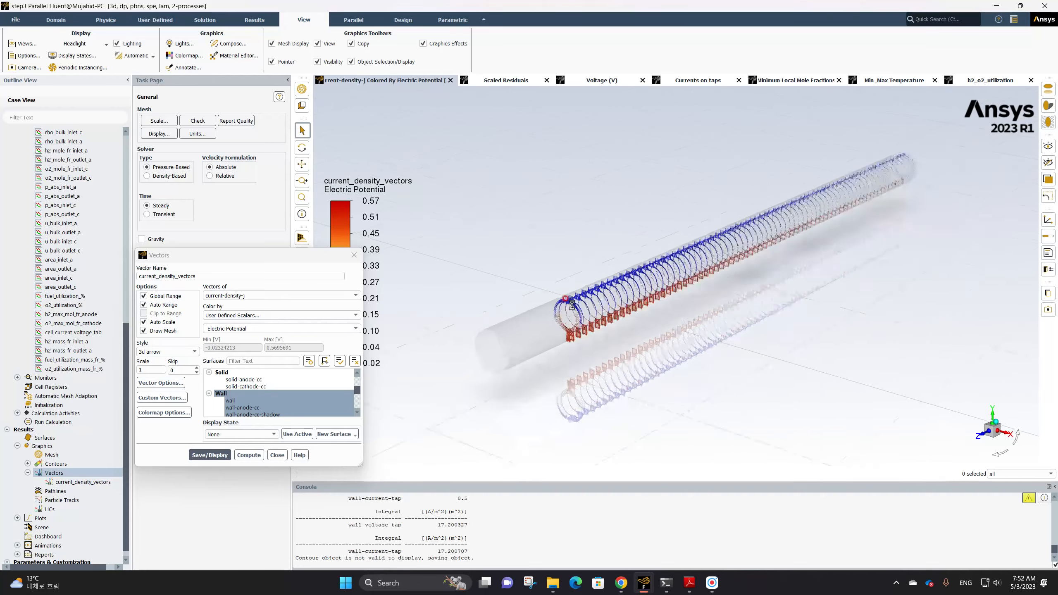
scroll(571, 294, up, 2)
ctrl+middle_drag(548, 299, 540, 210)
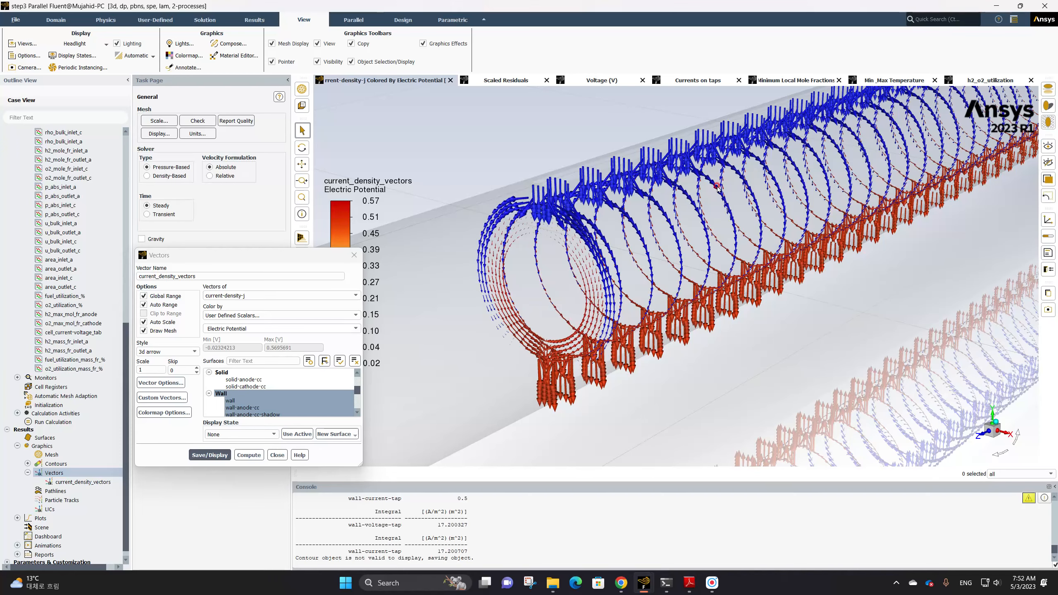
scroll(771, 193, down, 5)
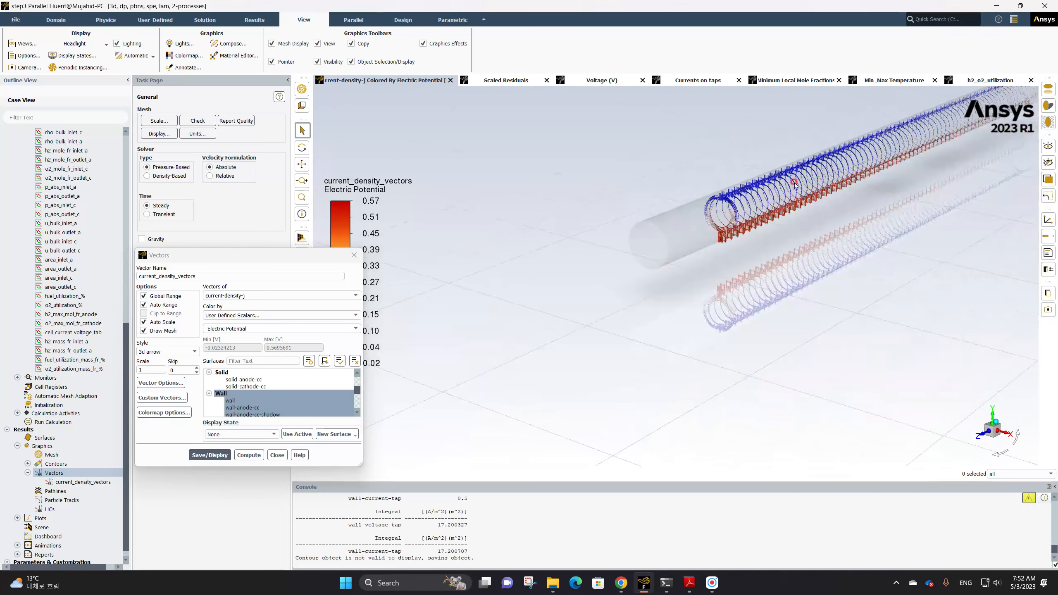
scroll(652, 294, up, 5)
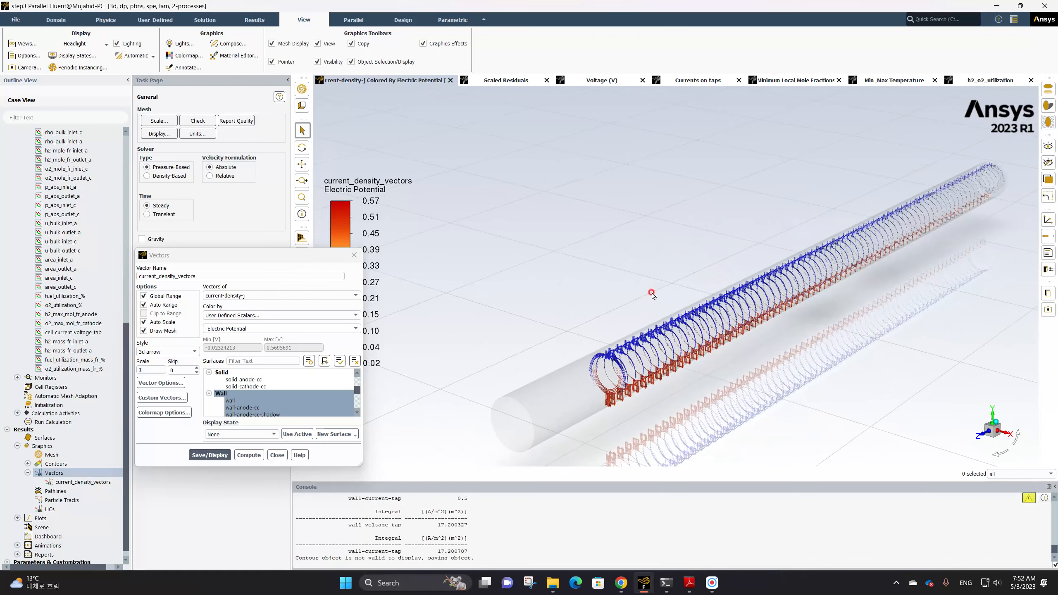
middle_drag(695, 296, 581, 256)
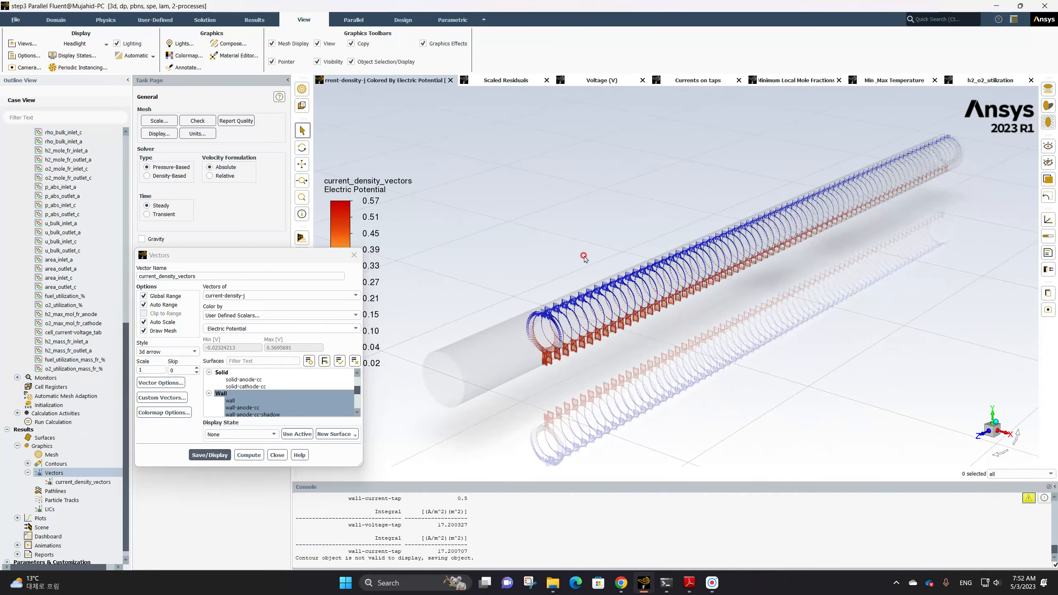
scroll(583, 255, down, 1)
scroll(584, 257, up, 2)
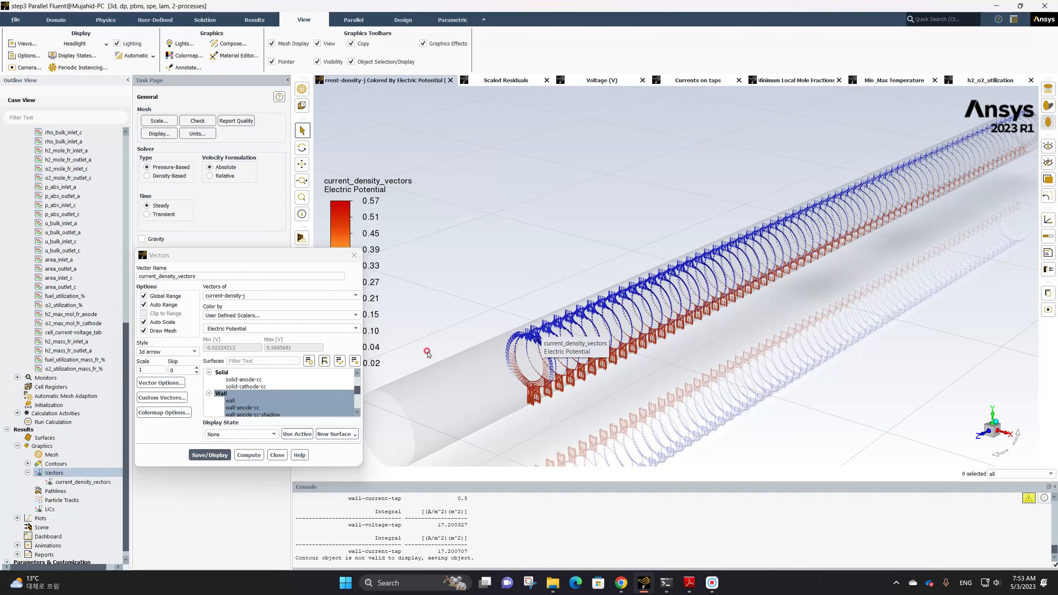
click(277, 454)
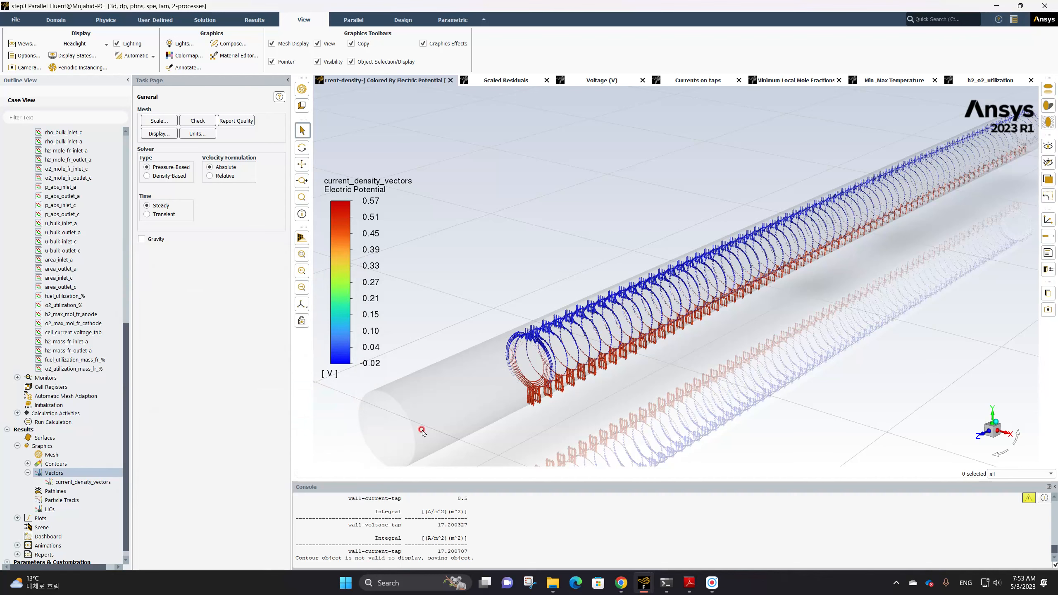